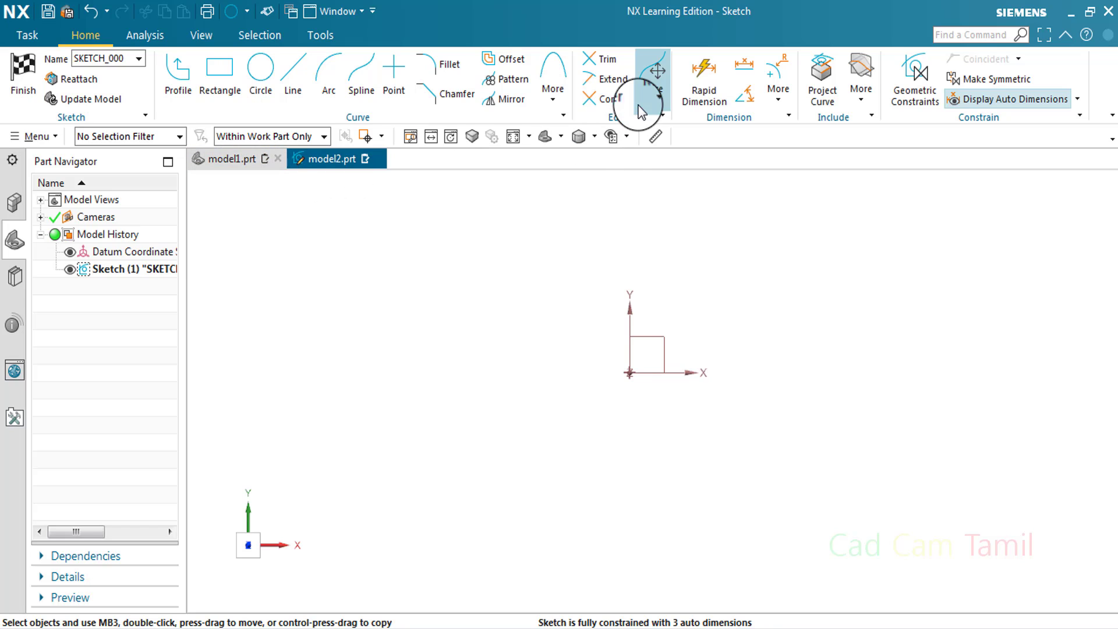
Delete the circle drawn beside the sketch origin, together with its dimensions
left_click(560, 102)
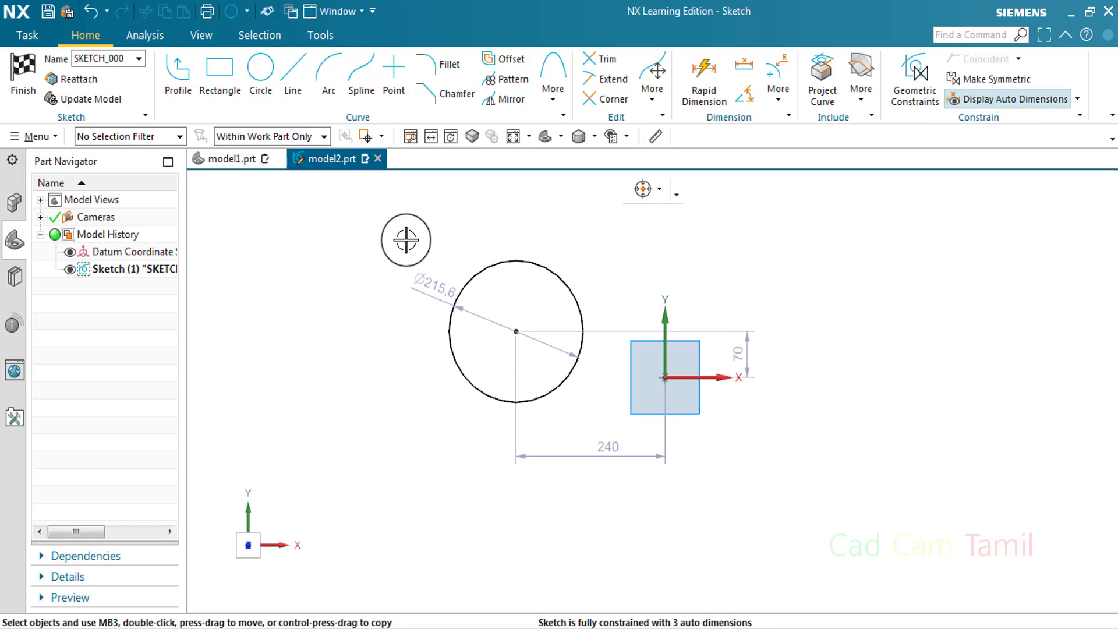
left_click_drag(404, 237, 603, 411)
key("Delete")
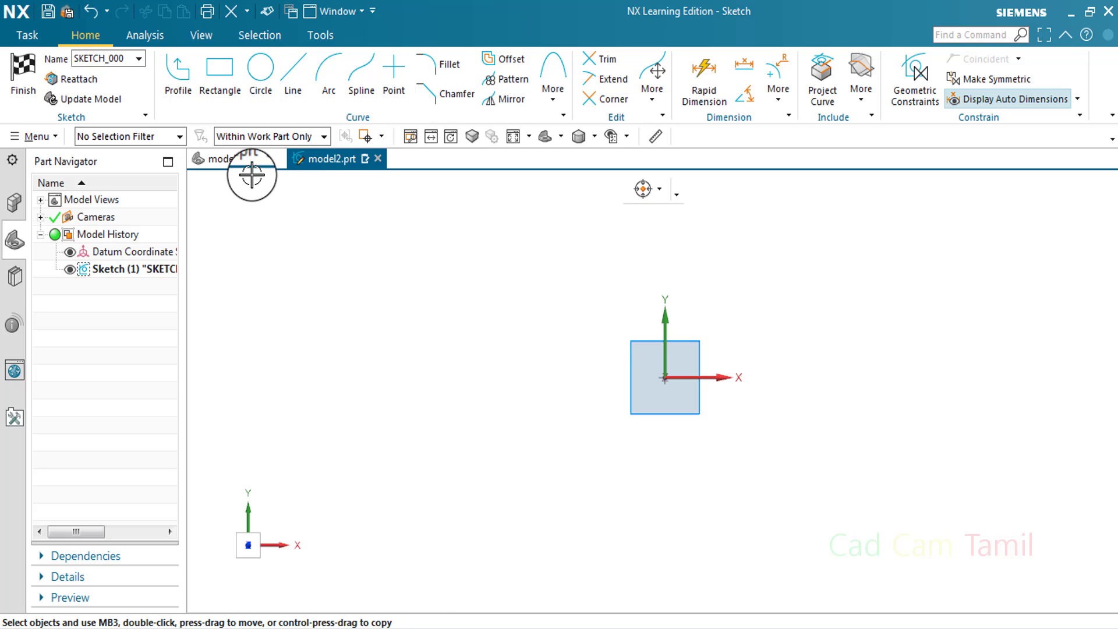
left_click(239, 159)
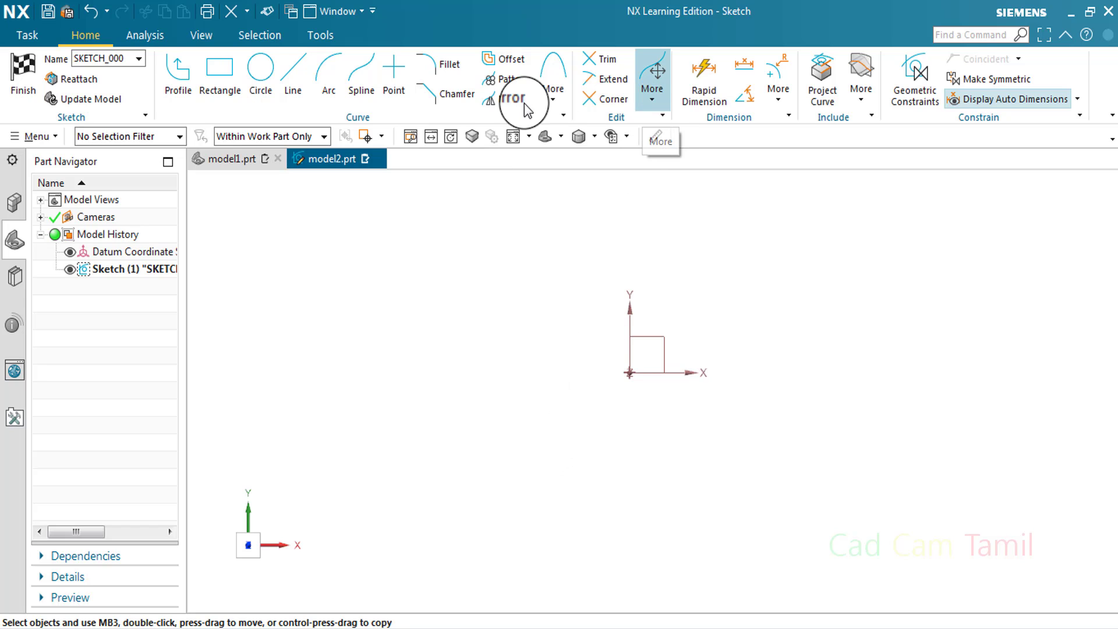
left_click(553, 100)
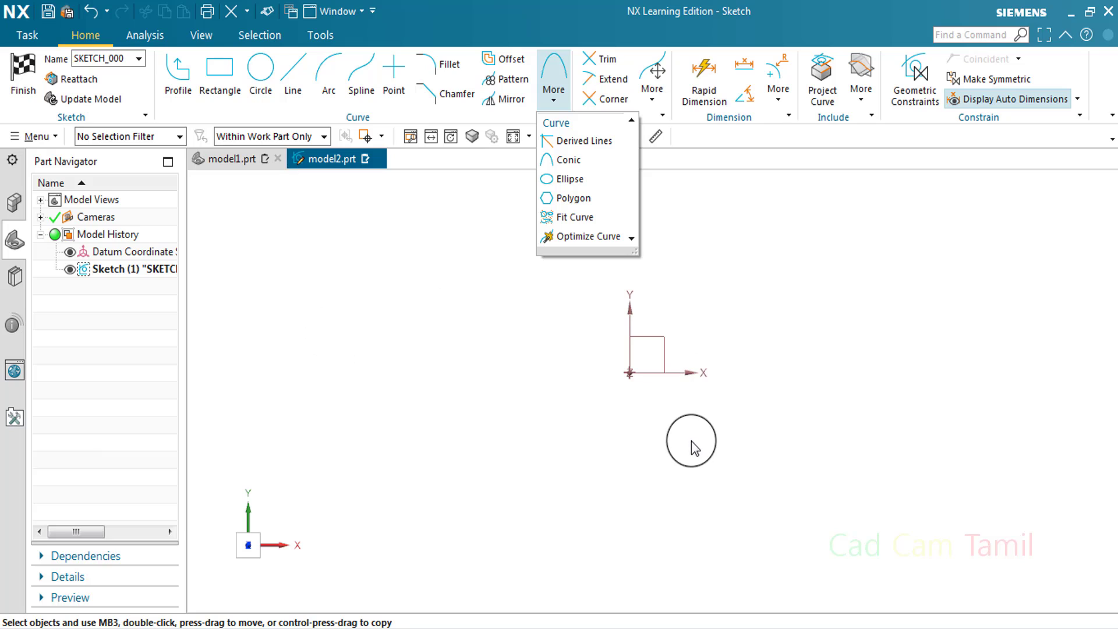
left_click(522, 365)
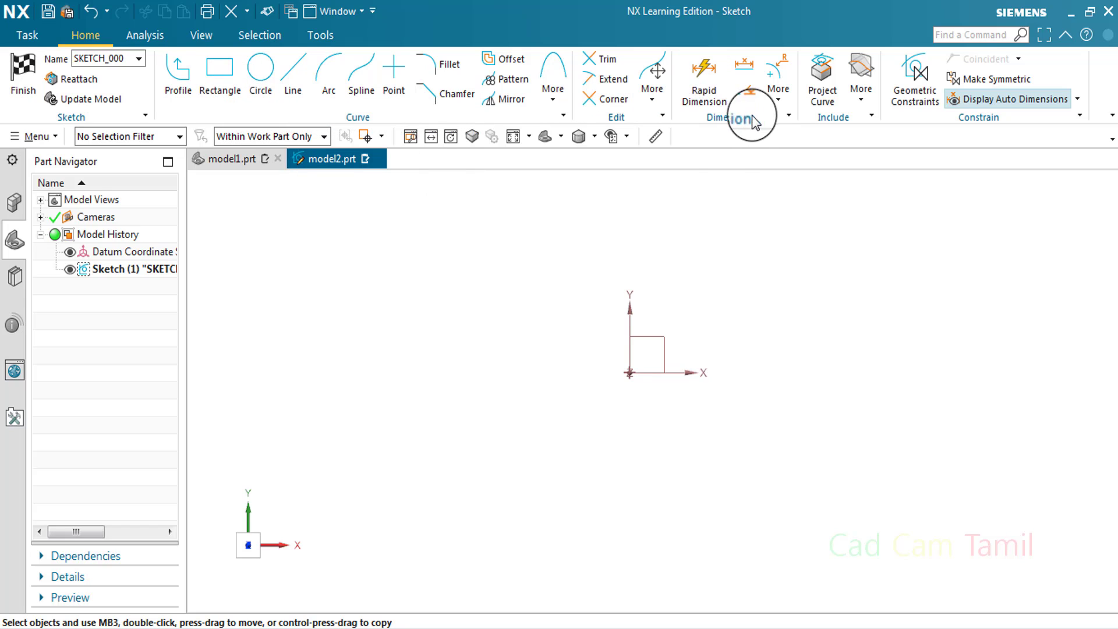
left_click(780, 90)
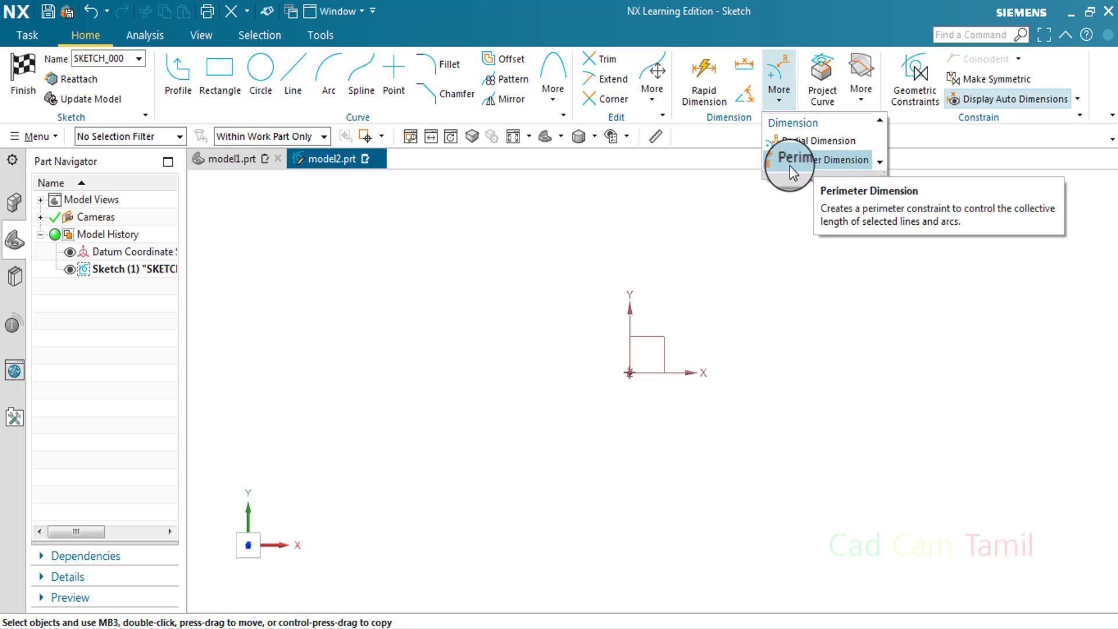
left_click(229, 74)
left_click(174, 182)
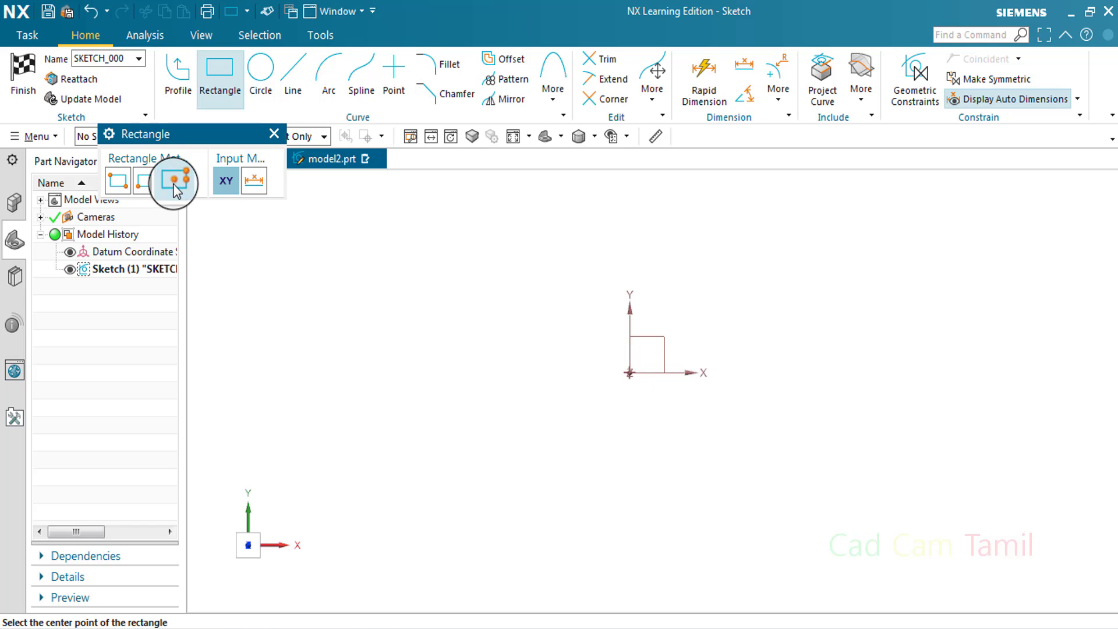
key("Escape")
Finish the sketch in model2.prt and switch to the model1.prt part
left_click(29, 68)
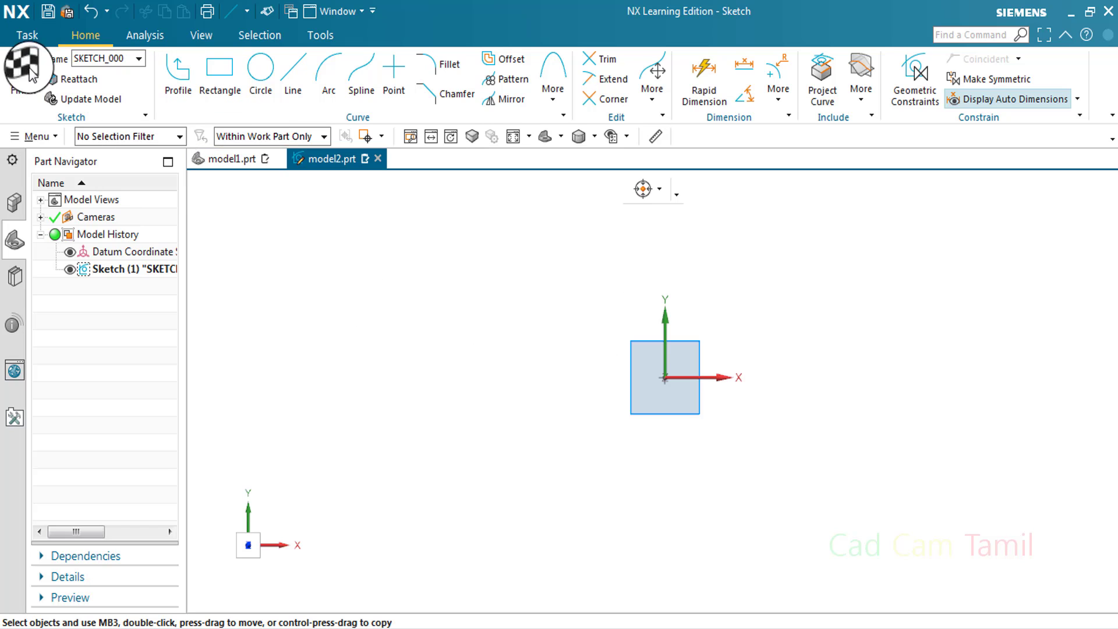
left_click(233, 158)
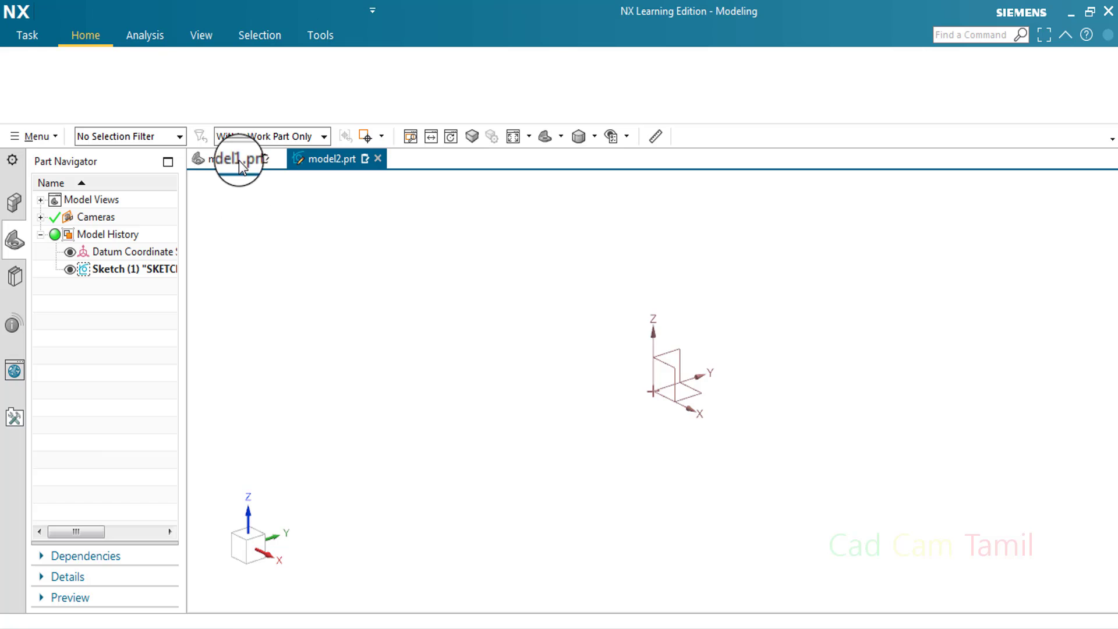
Draw a from-center rectangle on the sketch origin, about 420 mm wide and 257 mm high
left_click(226, 73)
left_click(174, 180)
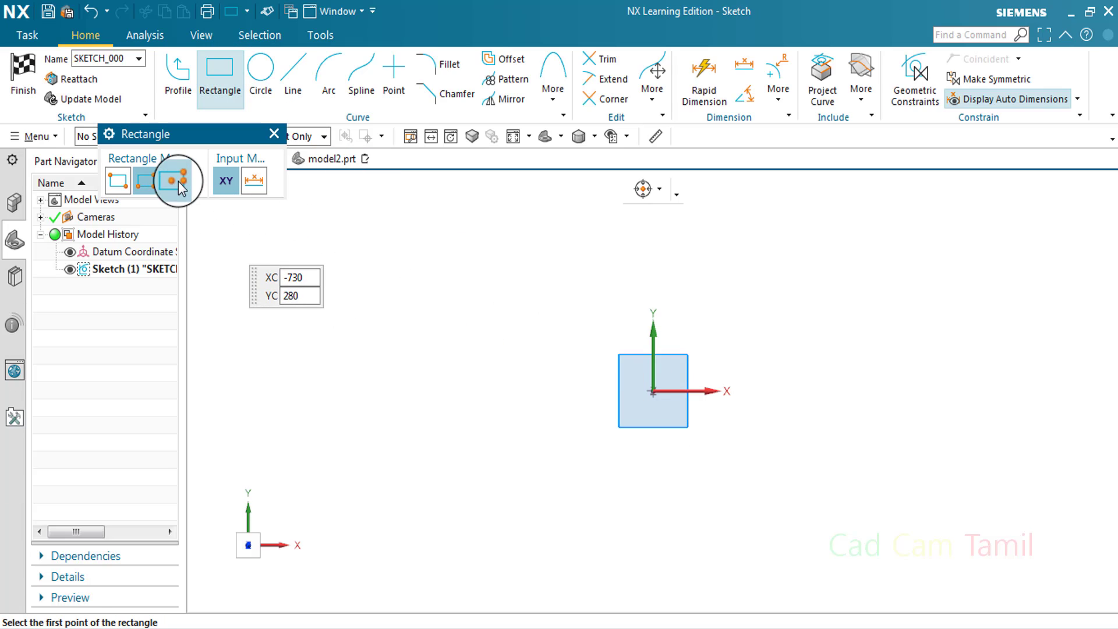
left_click(653, 391)
left_click(786, 391)
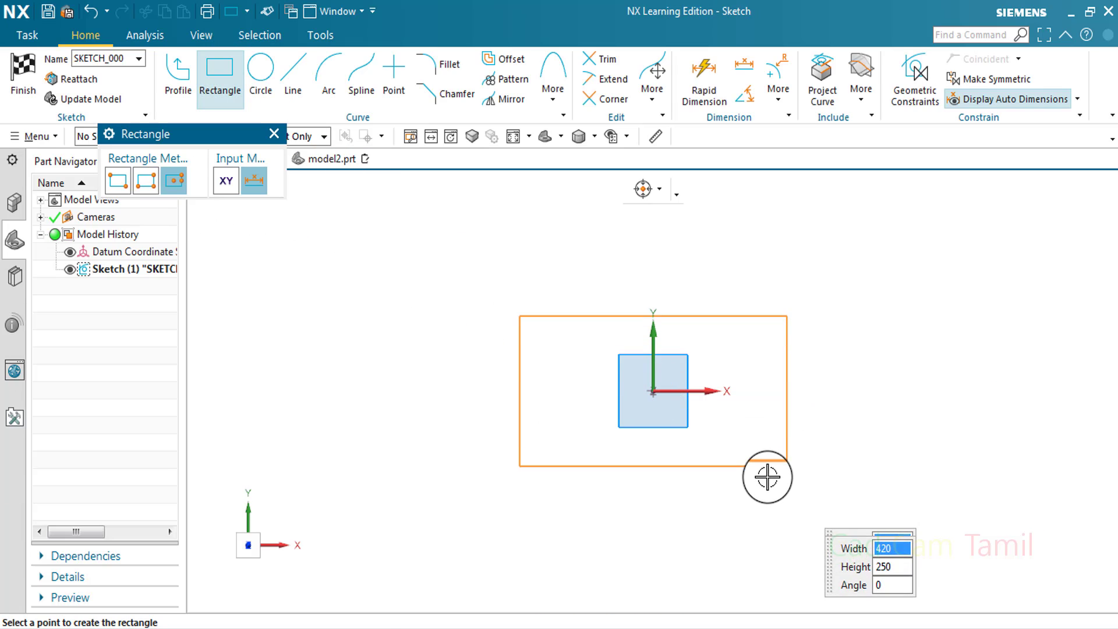
left_click(787, 477)
key("Escape")
Dimension the rectangle with a height of 50 mm and a width of 100 mm
left_click(756, 65)
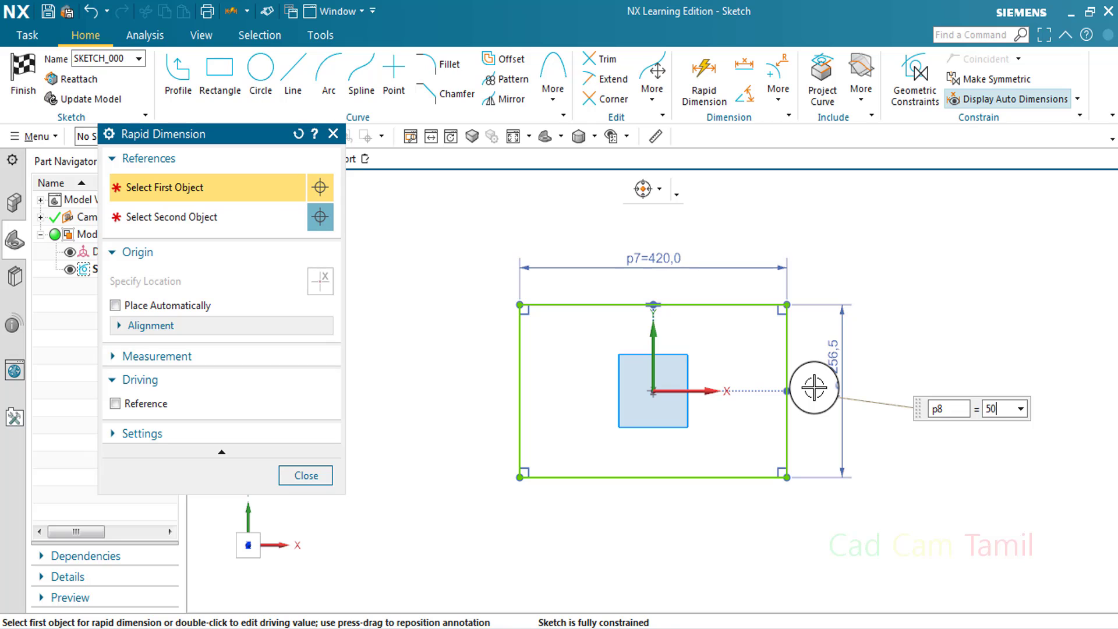
key("Return")
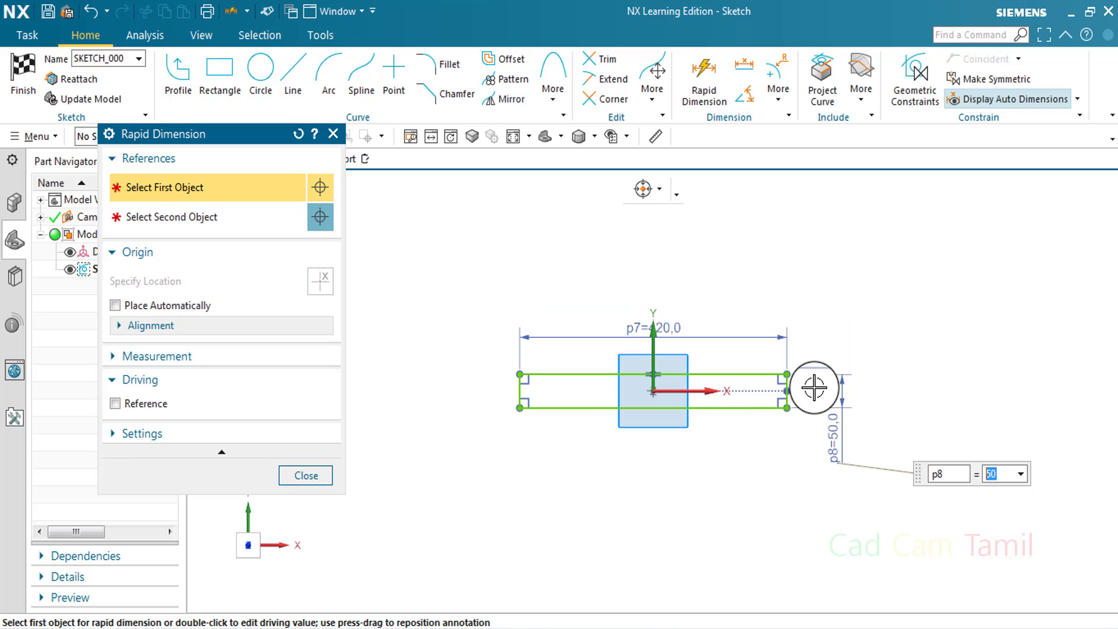
double_click(669, 335)
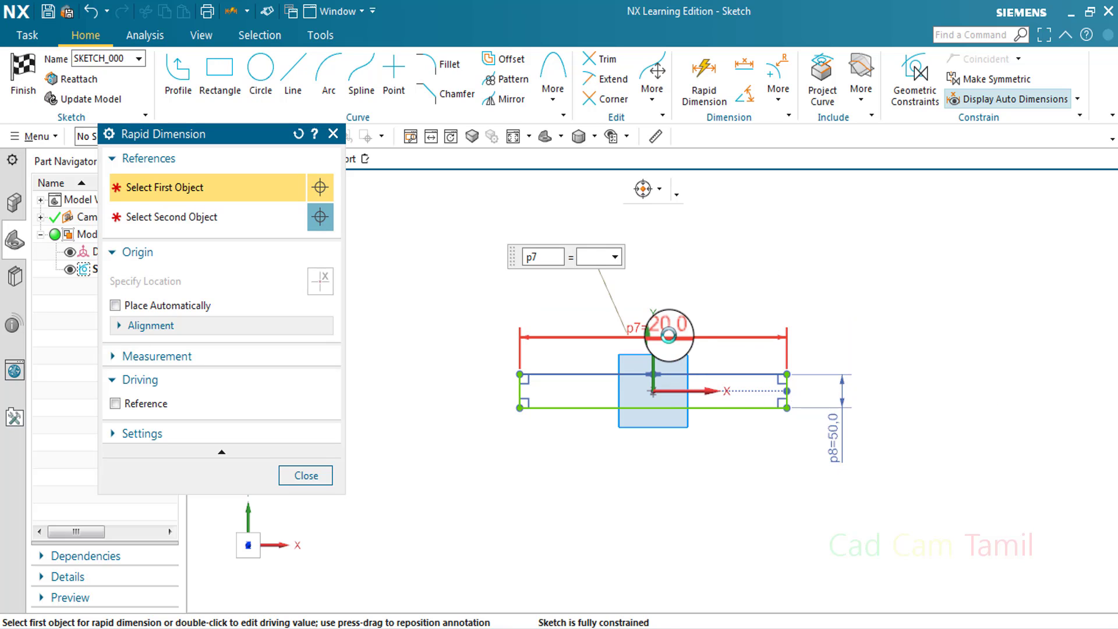
type("100")
key("Return")
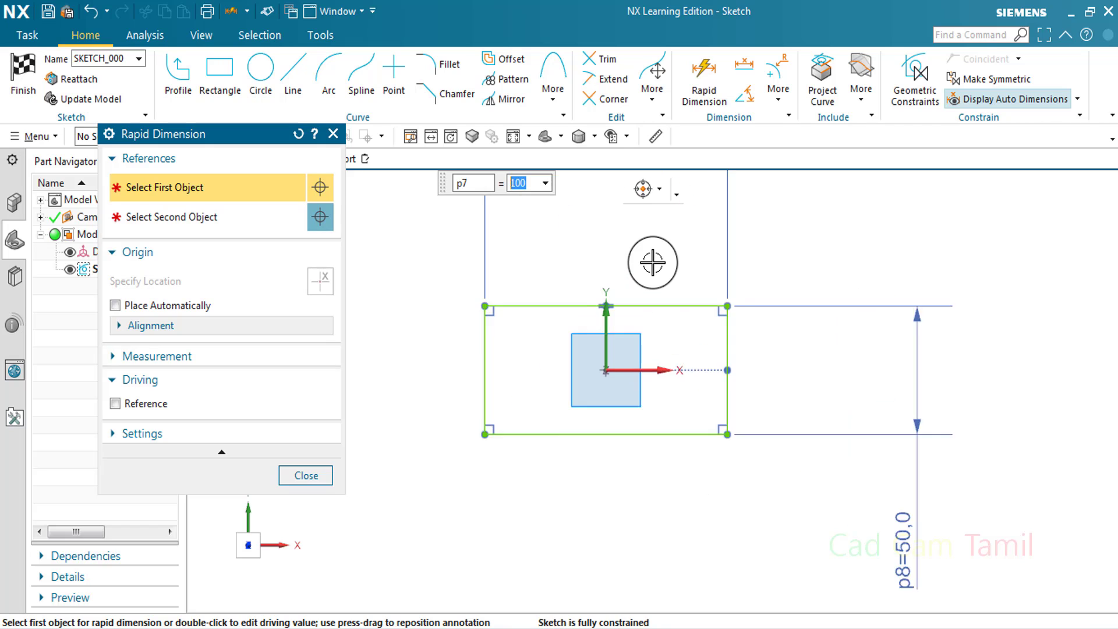
left_click(304, 476)
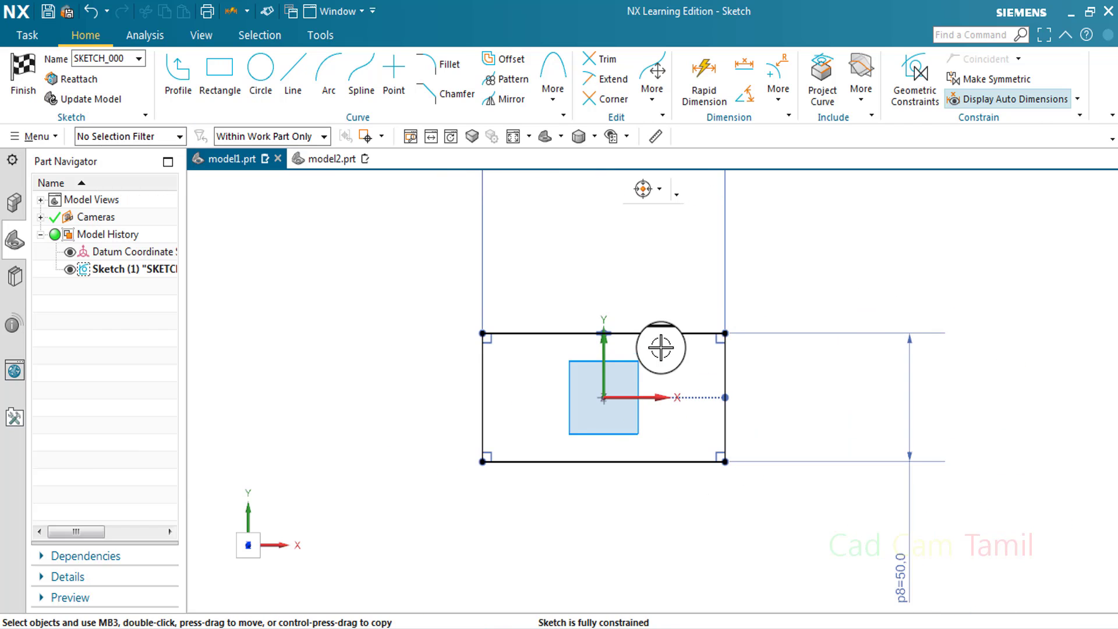
Move the width and height dimensions closer to the rectangle's edges
left_click_drag(687, 306, 690, 361)
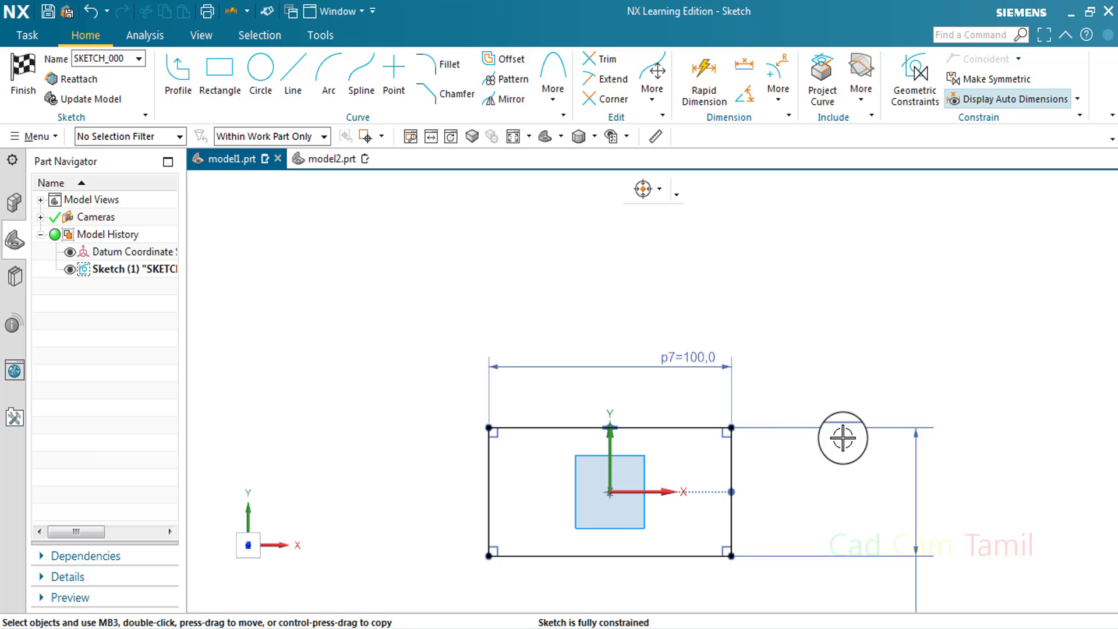
left_click_drag(916, 467, 792, 469)
left_click_drag(688, 358, 618, 380)
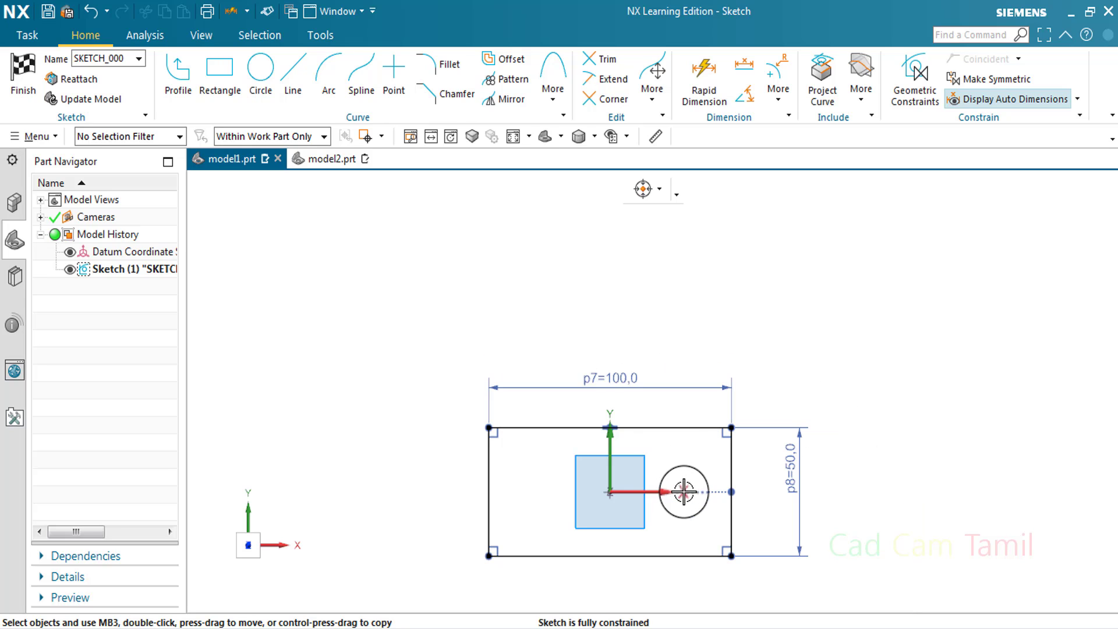
Delete the rectangle's 100 mm width dimension
scroll(605, 550, "up", 3)
scroll(637, 457, "down", 2)
scroll(681, 564, "up", 2)
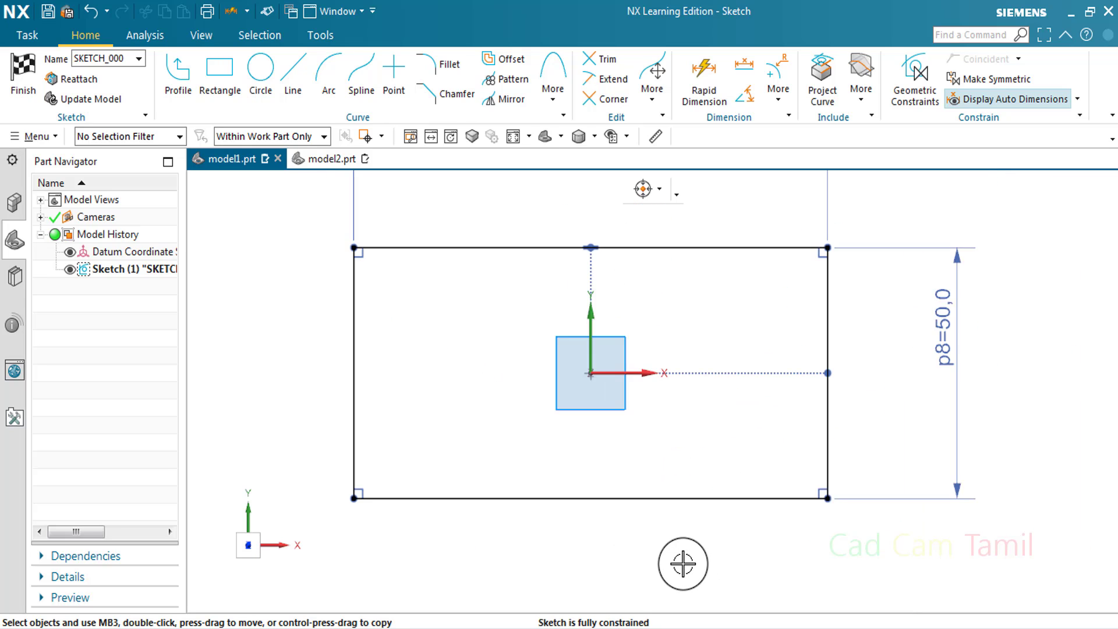
scroll(683, 559, "down", 1)
right_click(793, 241)
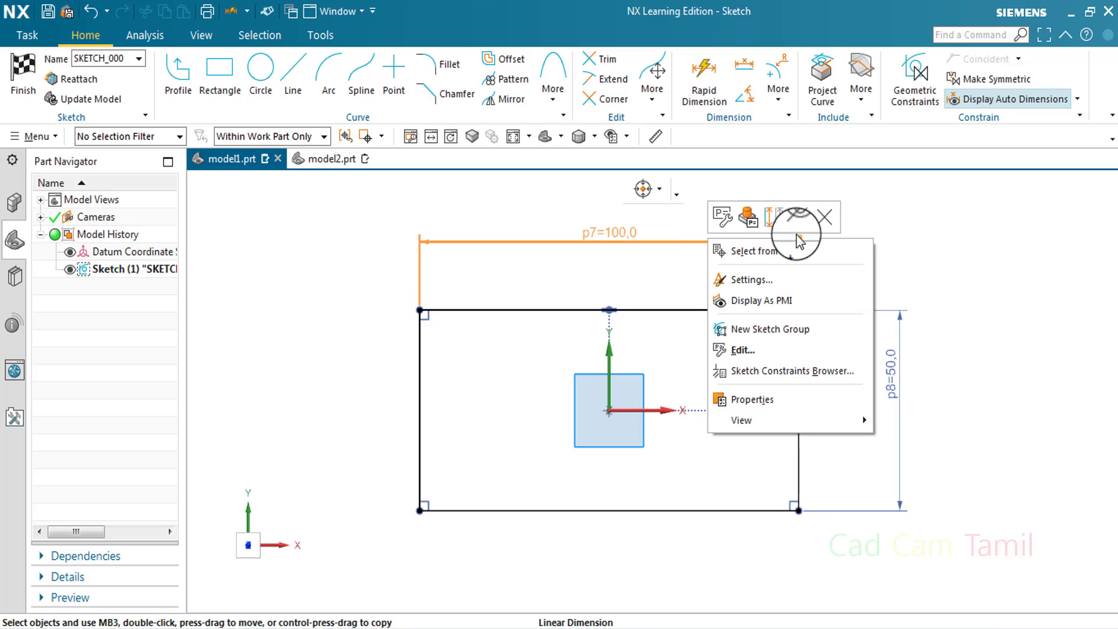
left_click(823, 214)
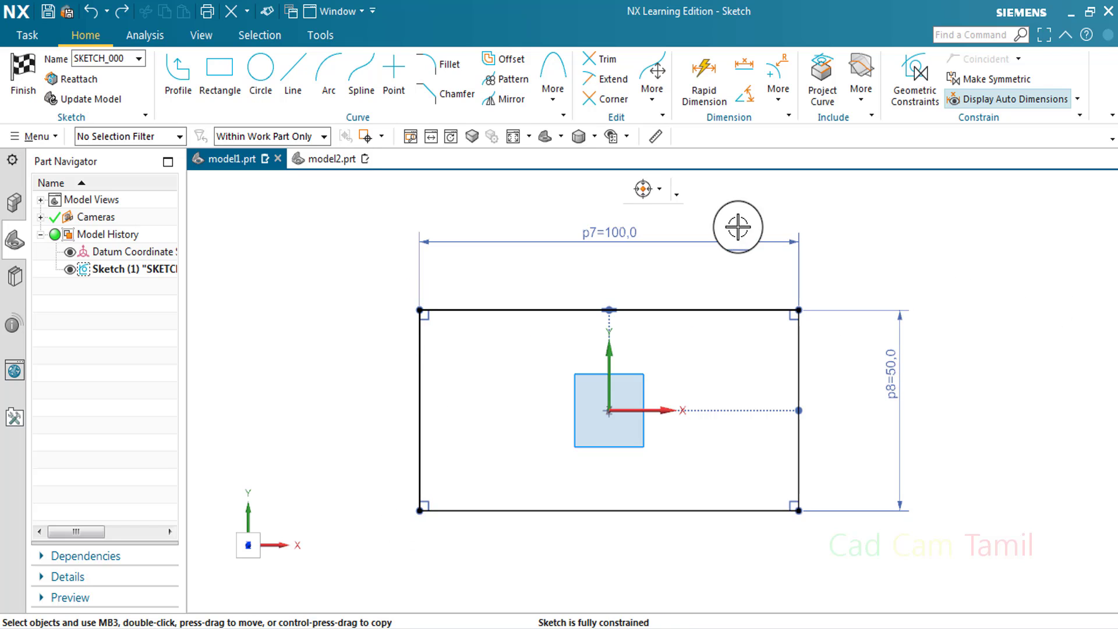
Start a Perimeter Dimension and examine its curve selection and distance settings
left_click(778, 91)
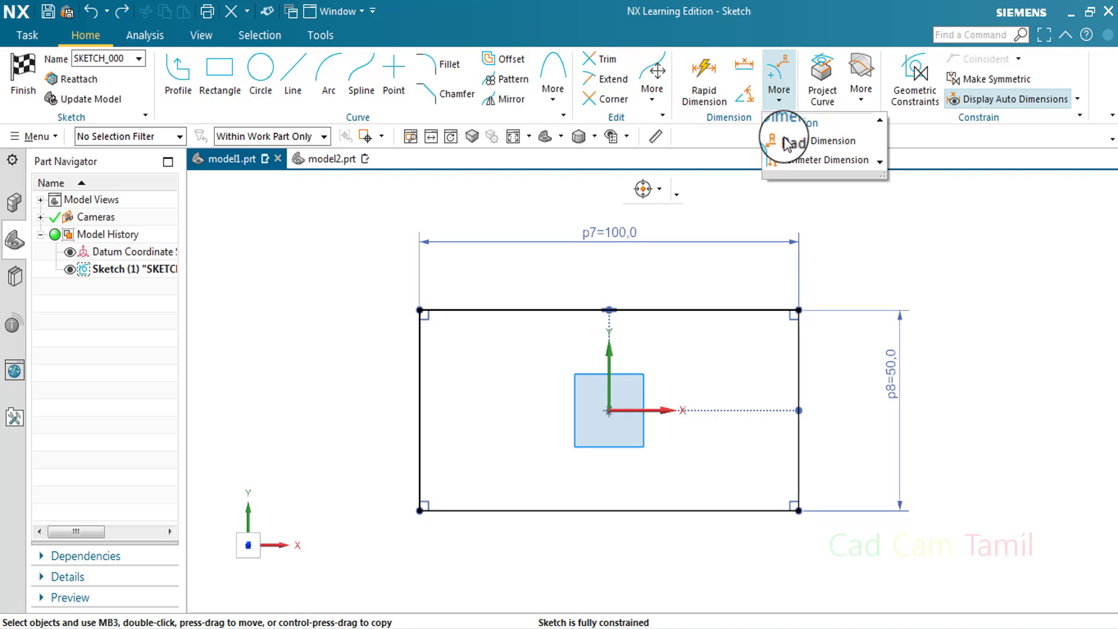
left_click(795, 163)
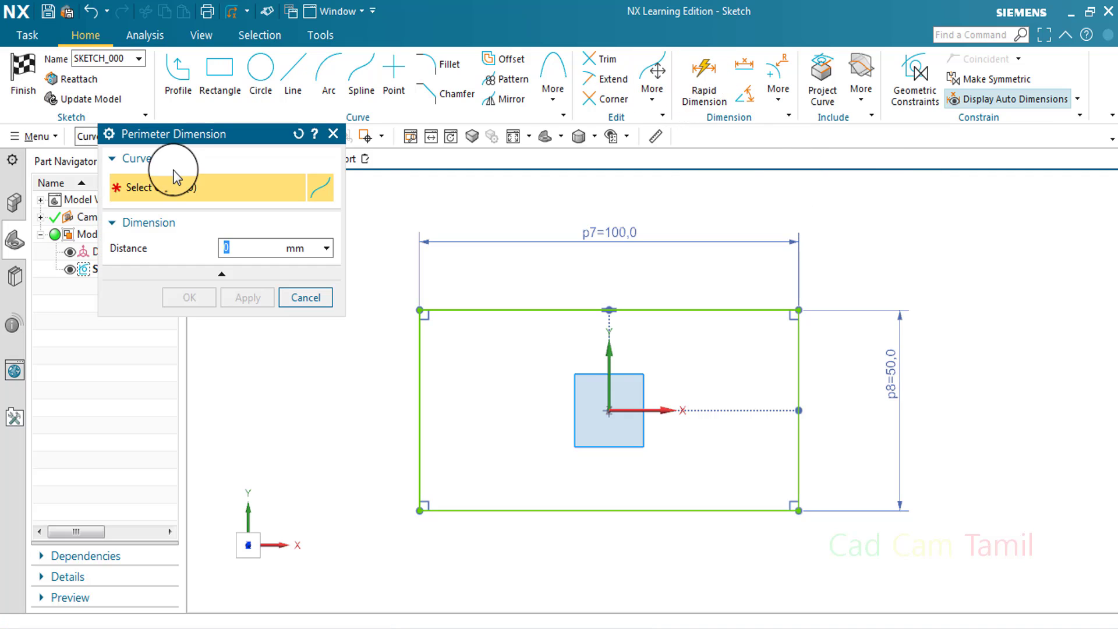
left_click_drag(219, 139, 256, 205)
left_click(260, 224)
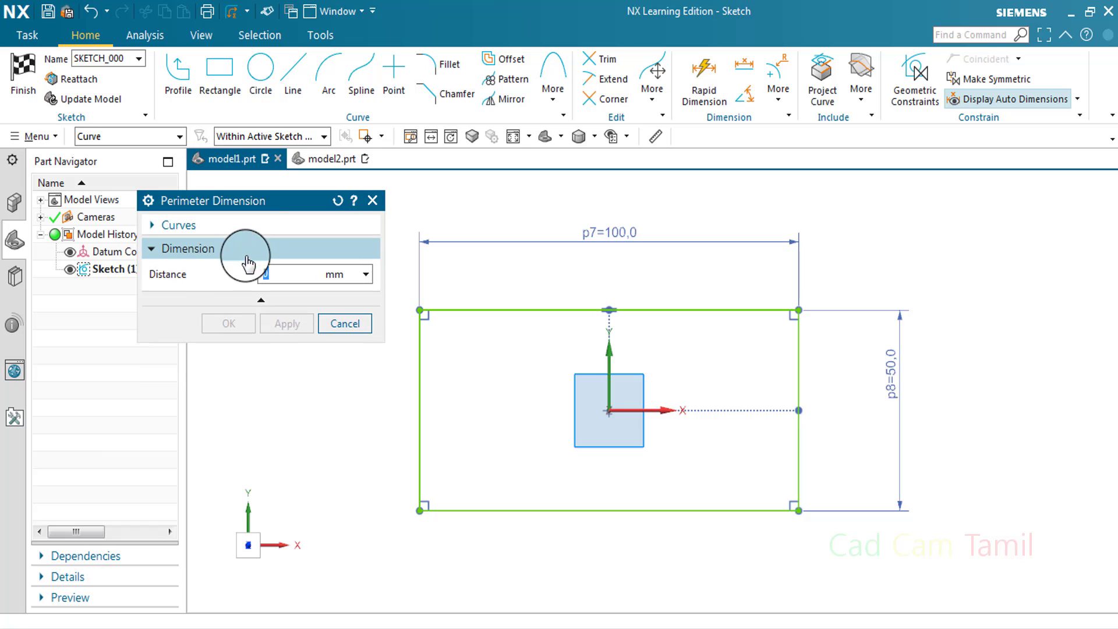
left_click(253, 249)
left_click(265, 226)
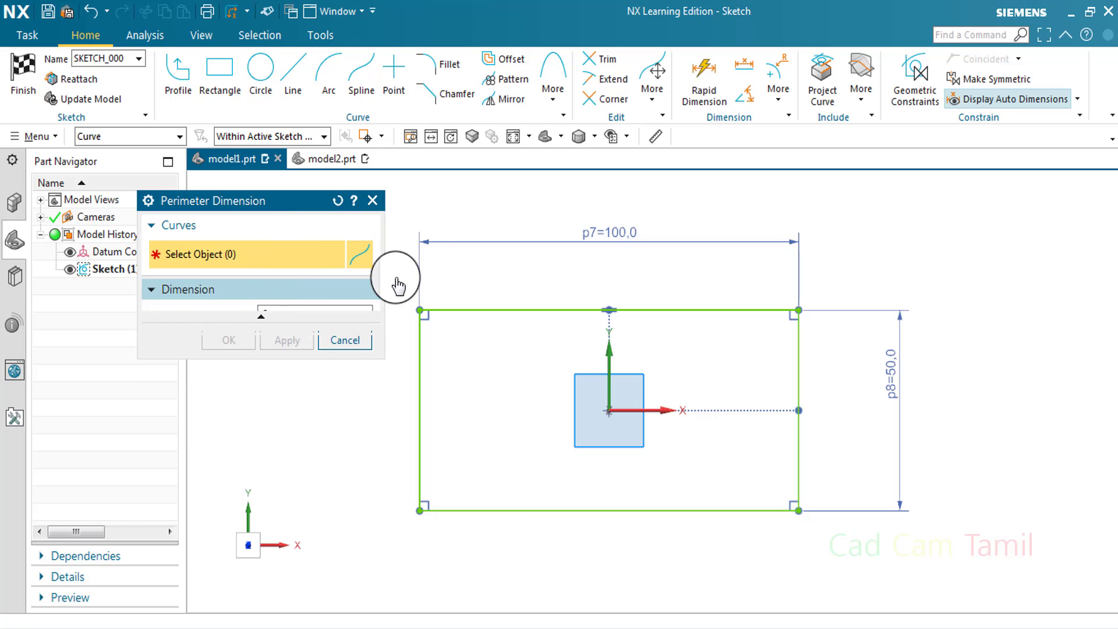
left_click(373, 288)
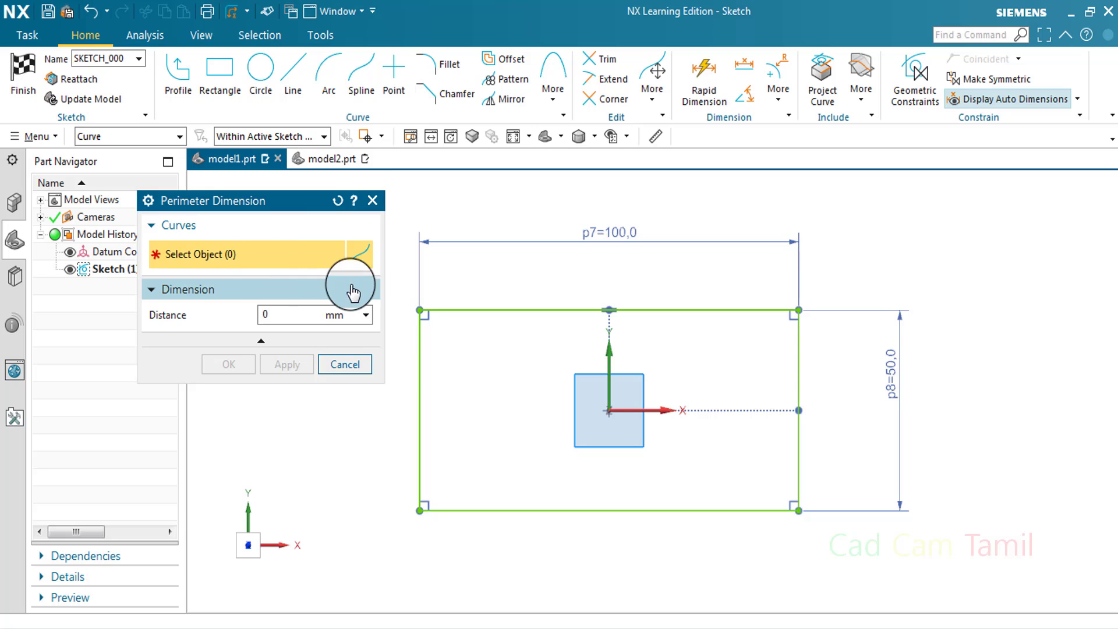
left_click(280, 315)
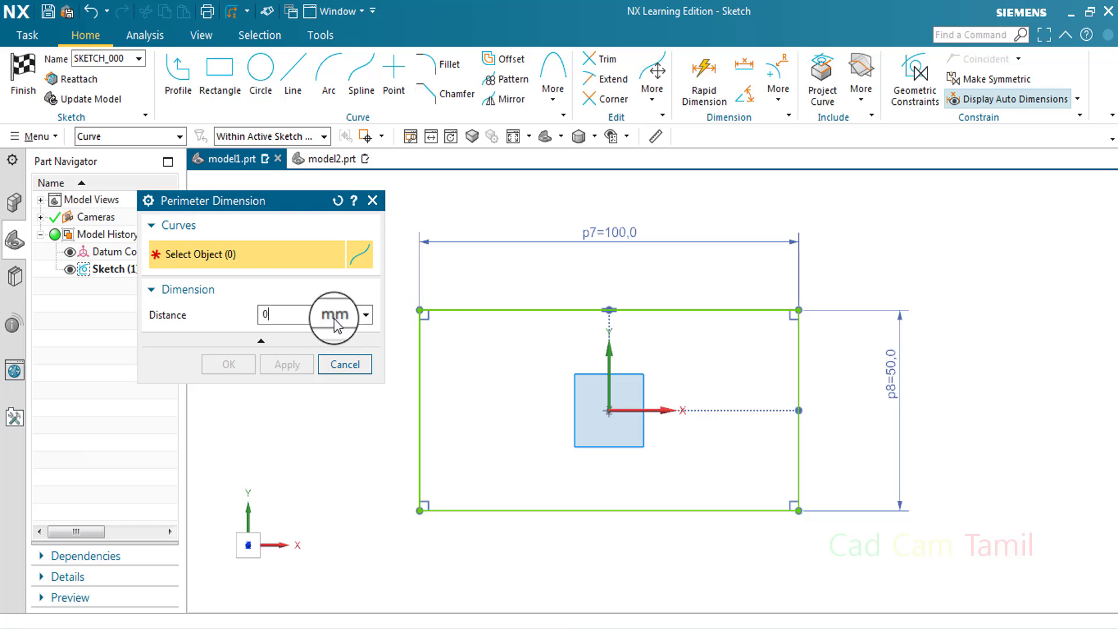
Try to apply a 500 mm perimeter dimension to all four sides of the rectangle
left_click(447, 310)
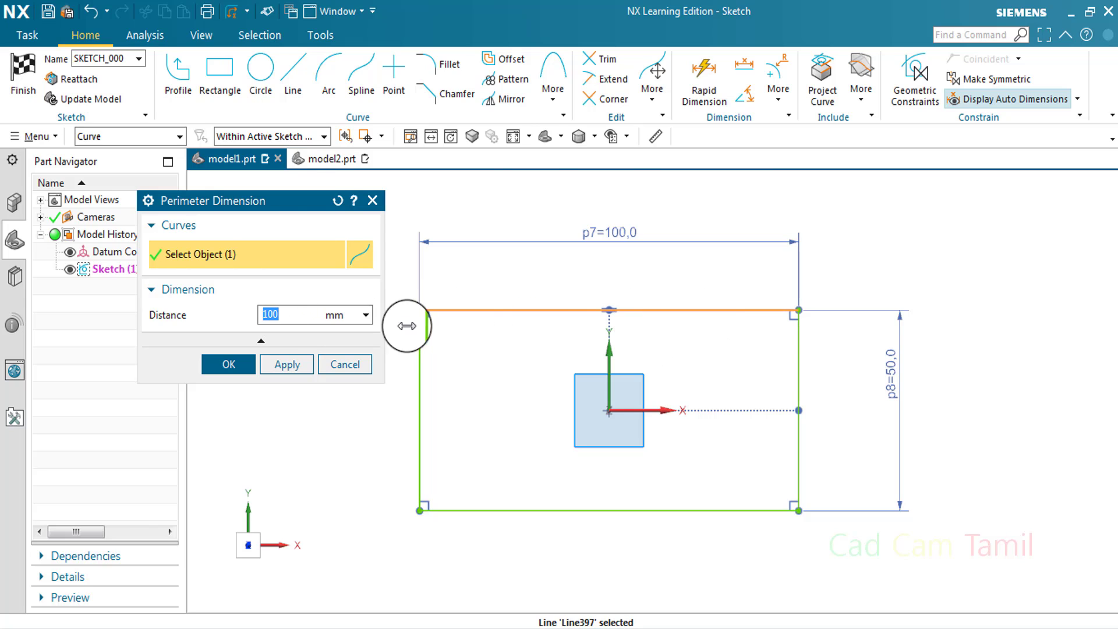
left_click(799, 384)
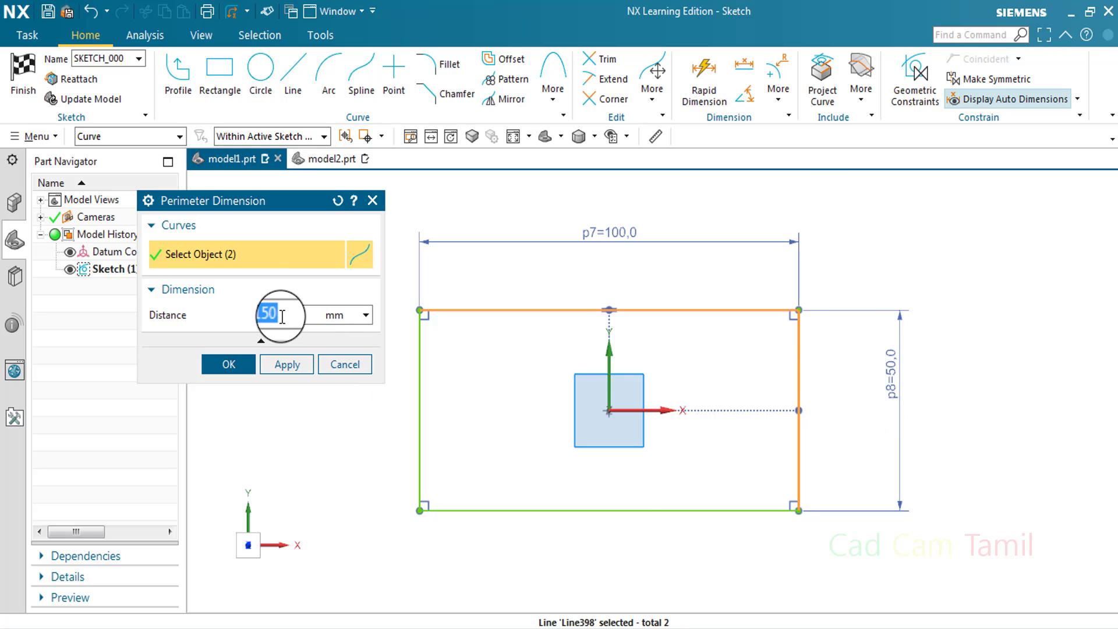
left_click(635, 511)
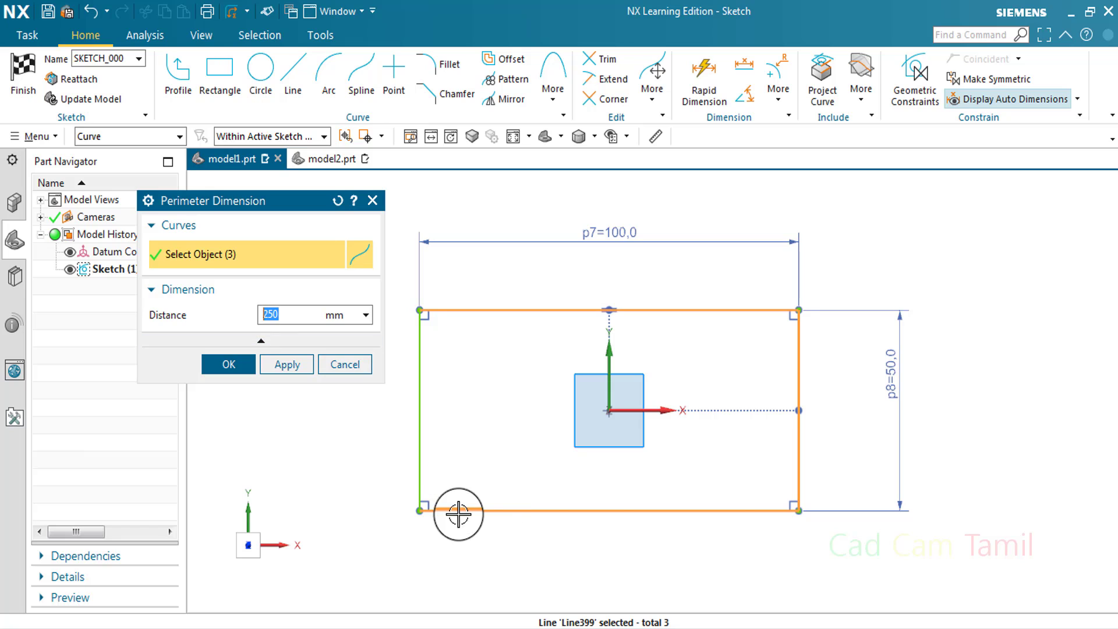
left_click(420, 401)
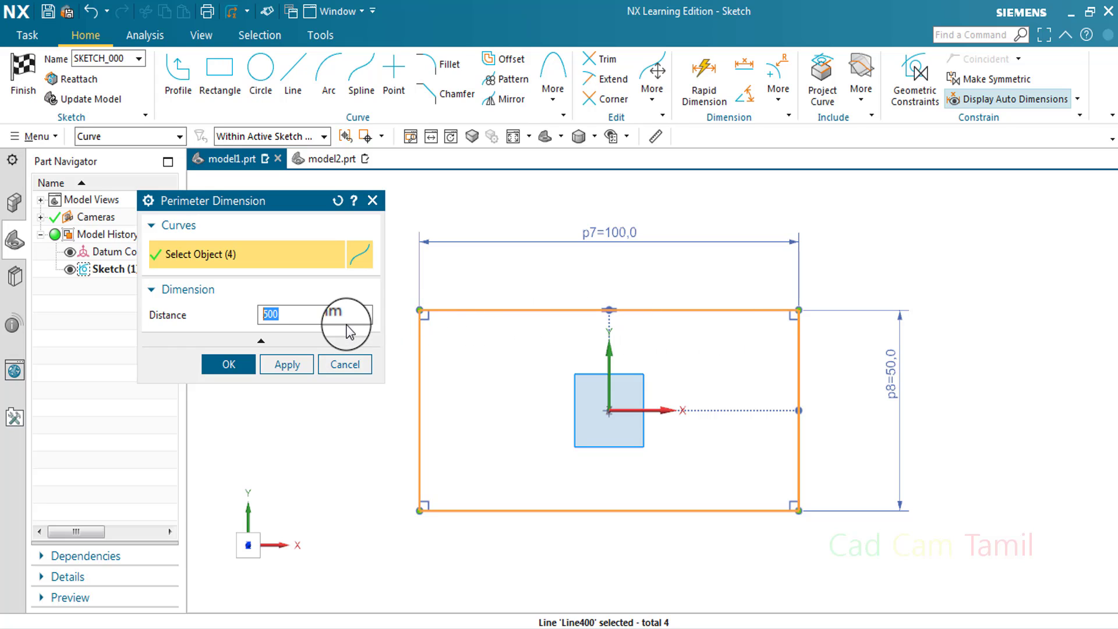
left_click(243, 366)
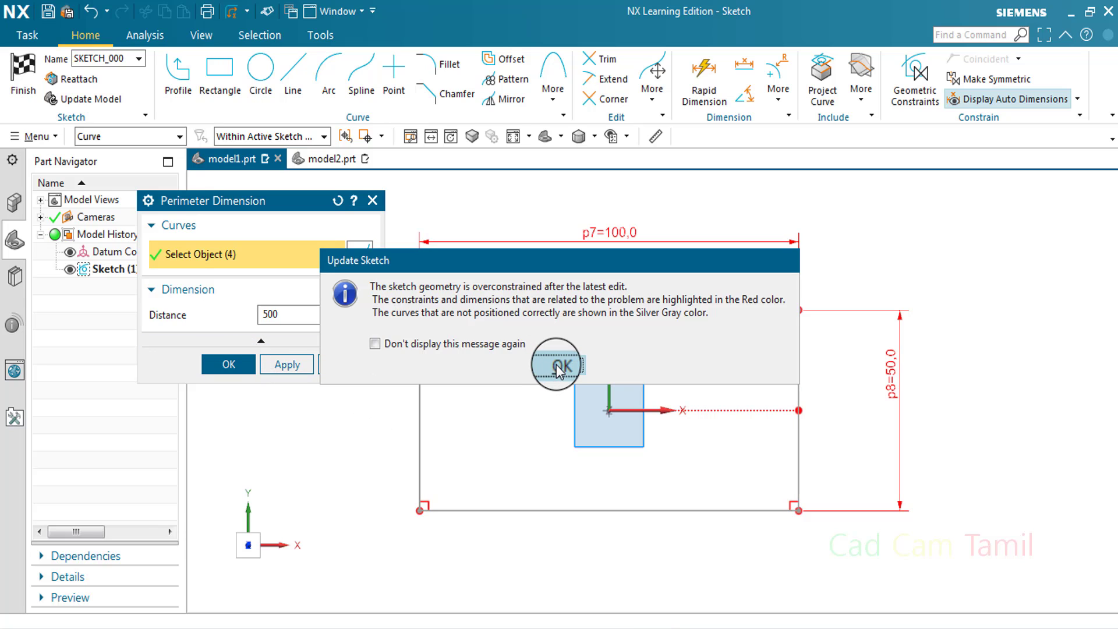
left_click(557, 365)
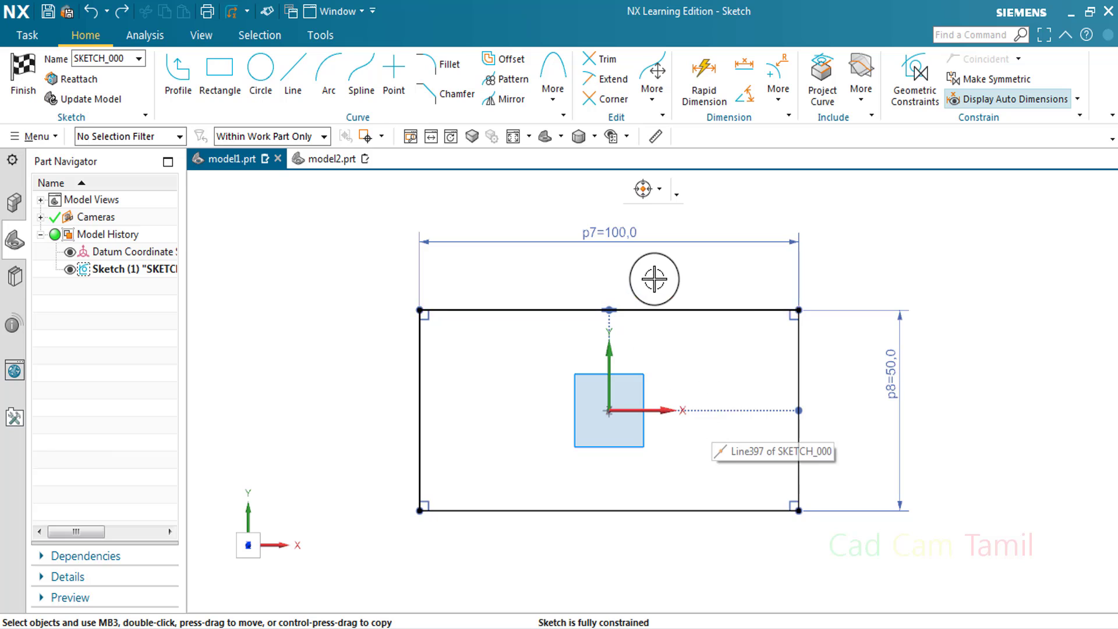
Draw a circle to the left of the rectangle by its center and a point on its circumference
scroll(664, 276, "up", 2)
left_click(259, 75)
left_click(365, 313)
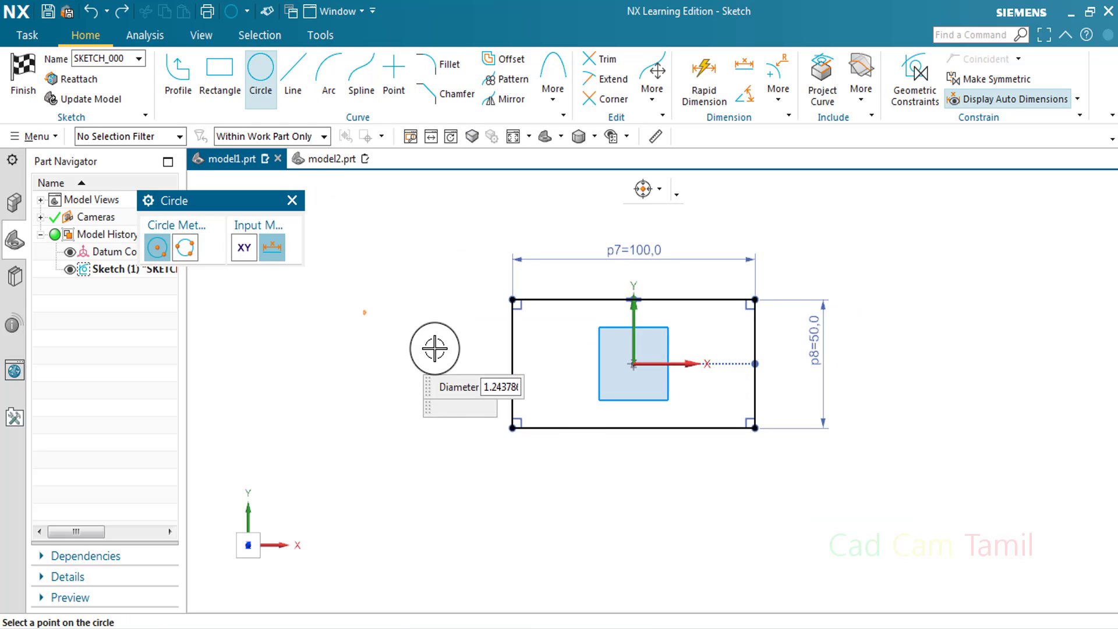
left_click(405, 340)
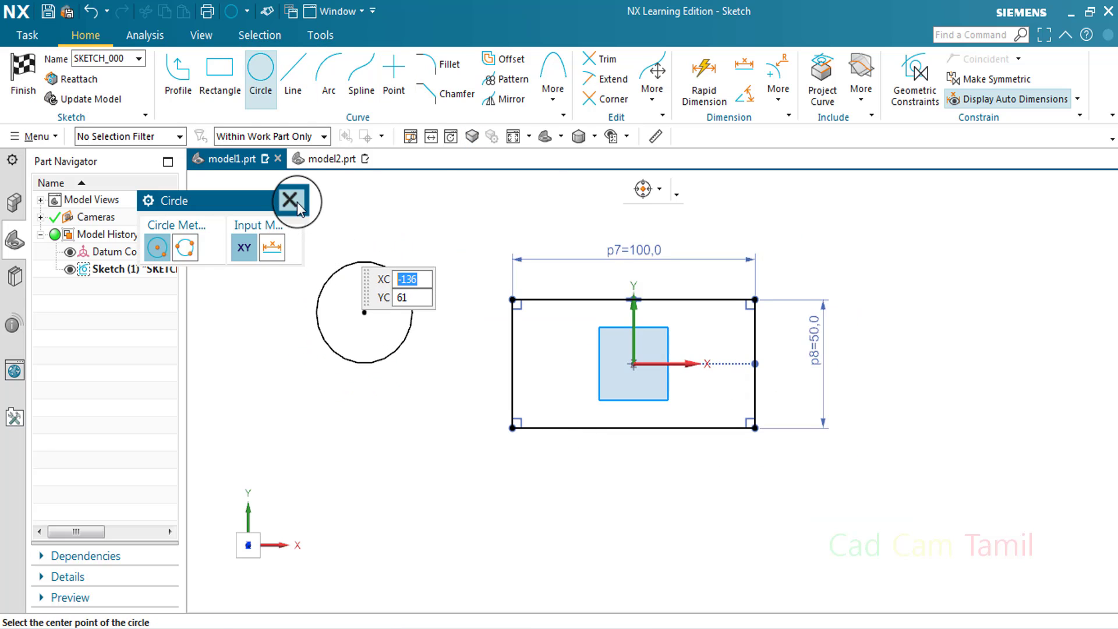
Measure the circle's circumference with Perimeter Dimension, without applying the dimension
left_click(291, 201)
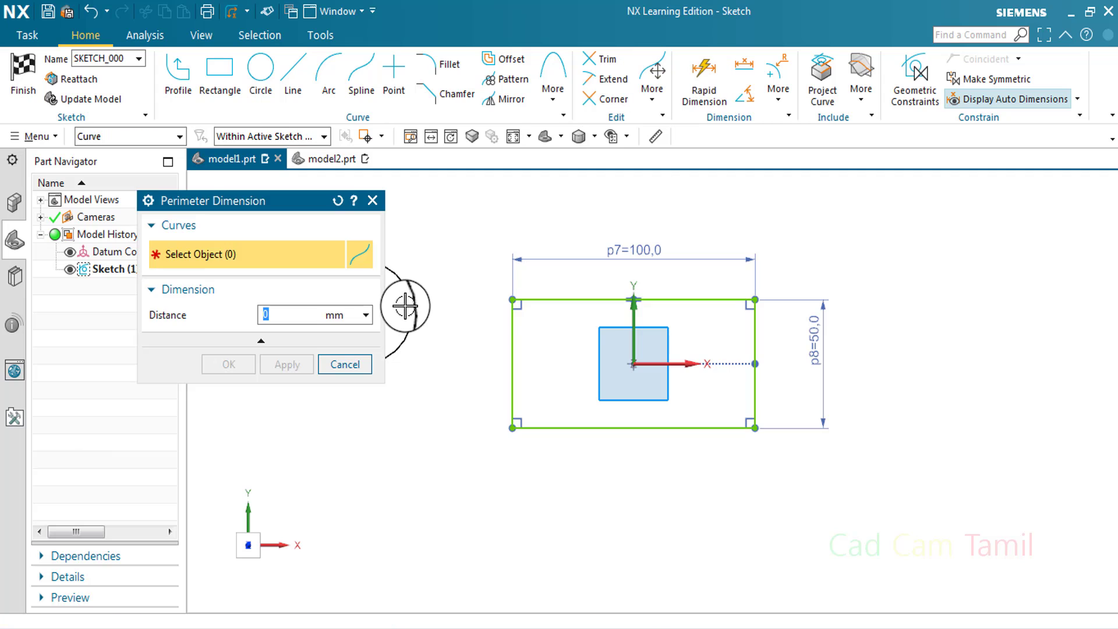
left_click(405, 306)
scroll(706, 342, "up", 3)
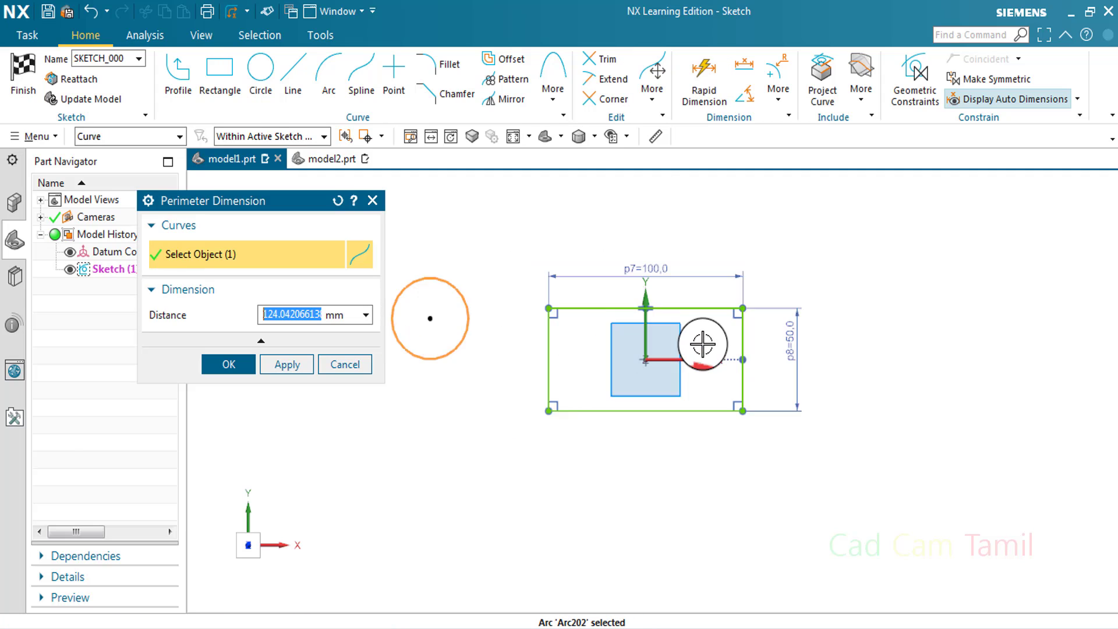
scroll(439, 342, "down", 4)
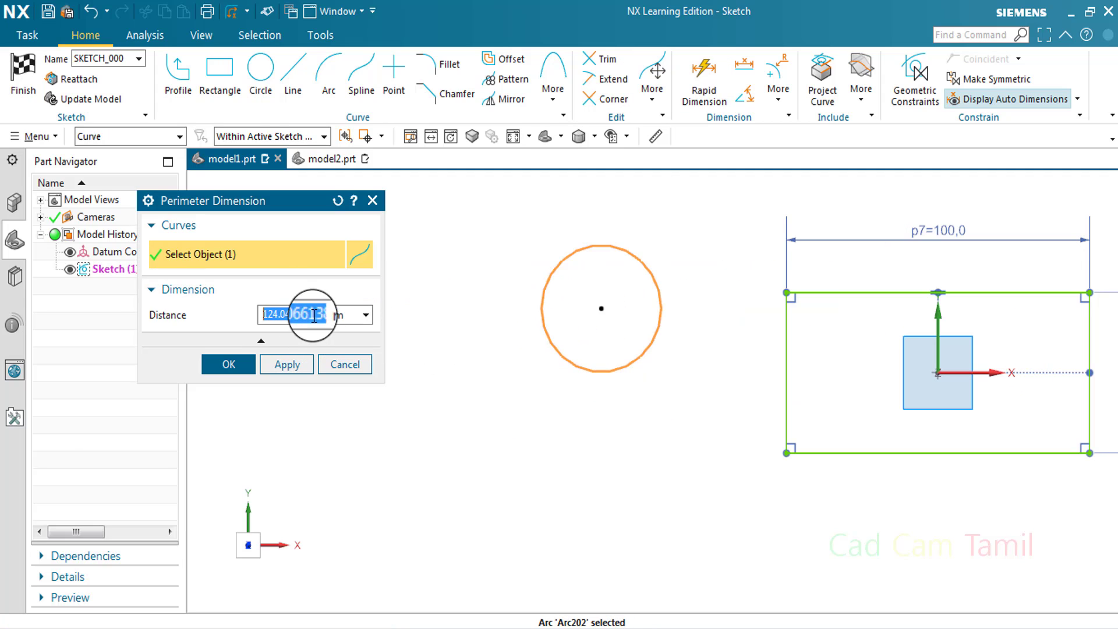
left_click(373, 201)
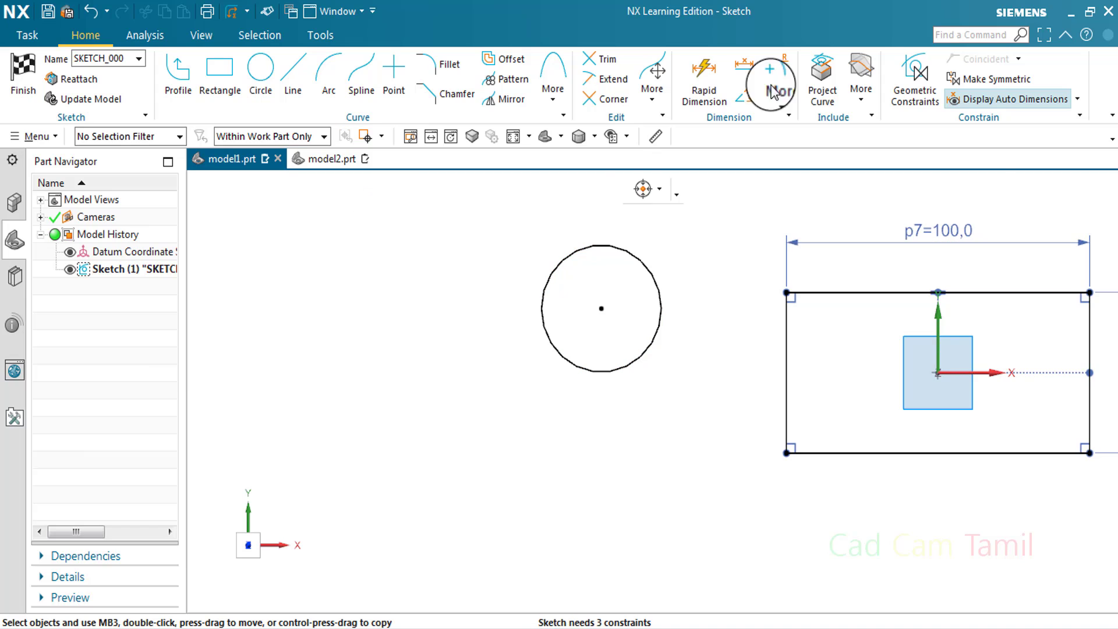
Add a diameter dimension to the circle with Rapid Dimension, placed below its lower edge
left_click(707, 87)
left_click(619, 370)
left_click(648, 412)
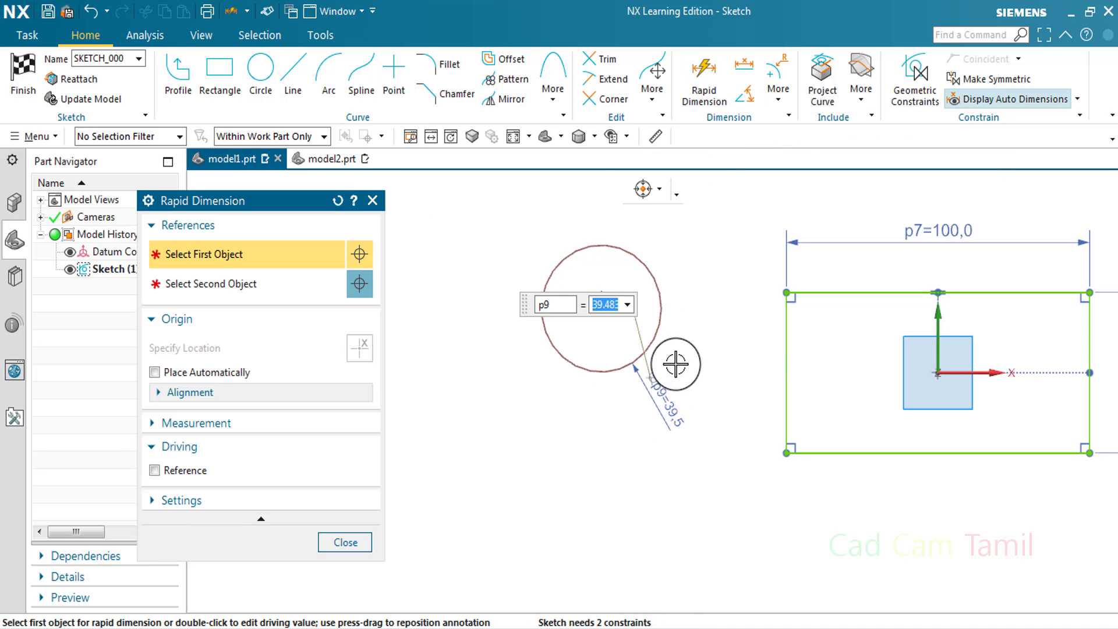
key("Escape")
scroll(658, 278, "down", 3)
scroll(630, 264, "up", 2)
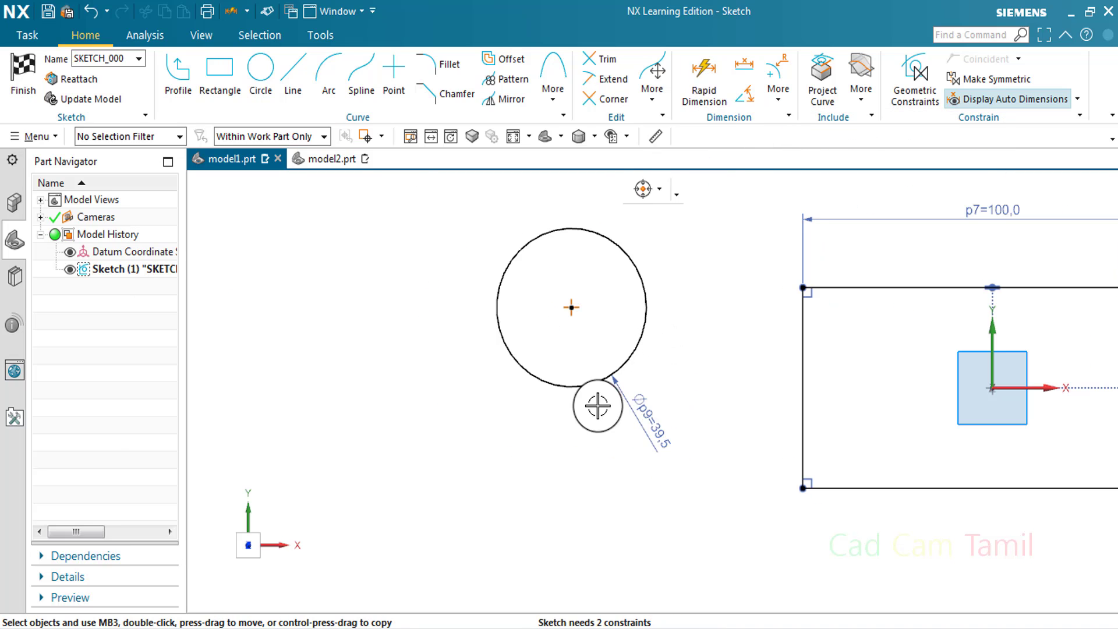
left_click(778, 98)
left_click(795, 162)
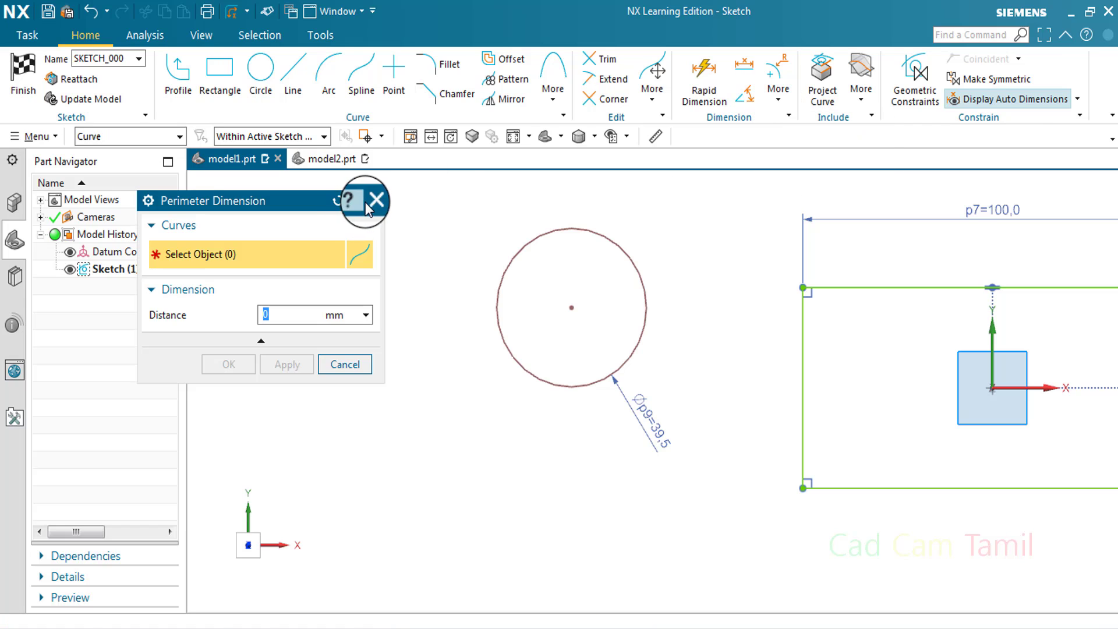
left_click(366, 201)
Draw a three-point arc to the left of the circle, curving upward between its endpoints
left_click(323, 83)
left_click(298, 408)
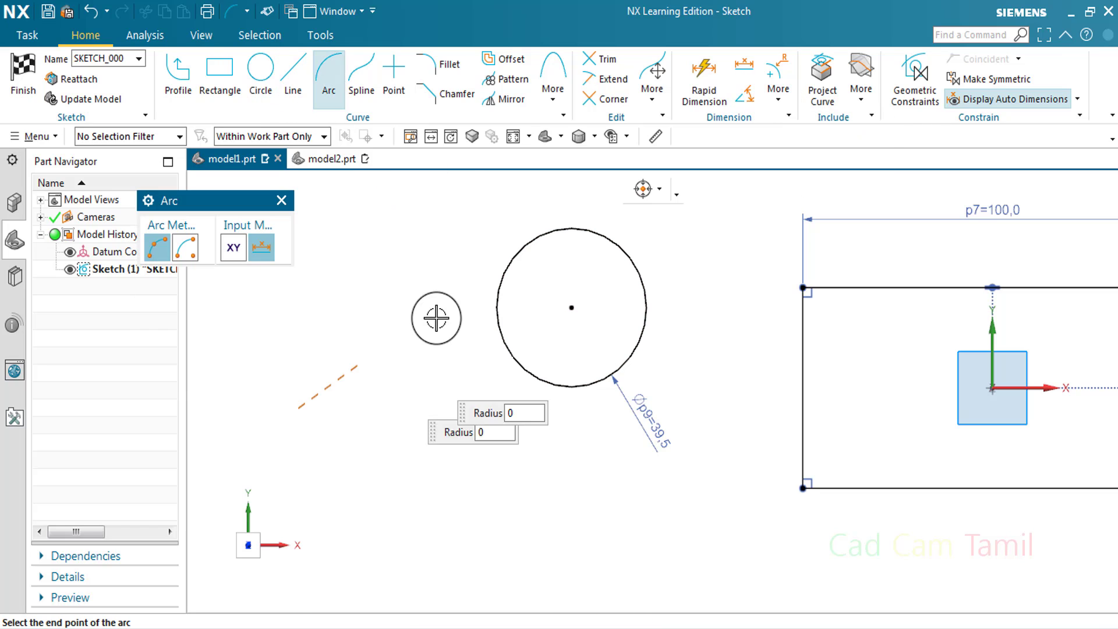
left_click(444, 283)
left_click(387, 311)
left_click(281, 200)
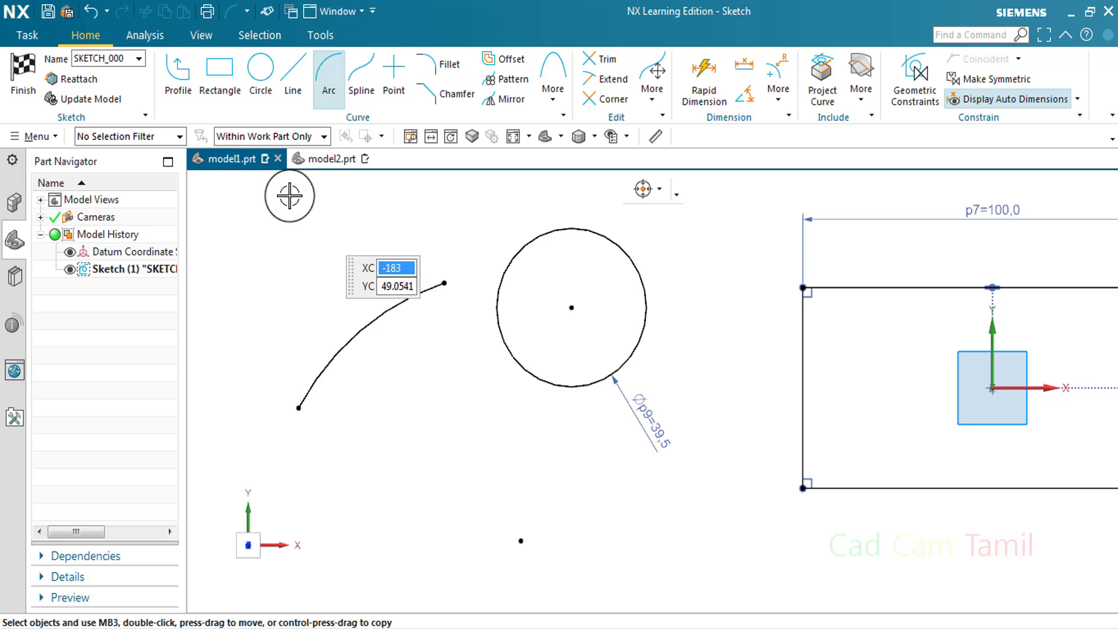
Measure the arc's length with Perimeter Dimension, without applying the dimension
left_click(780, 94)
left_click(823, 163)
left_click(407, 298)
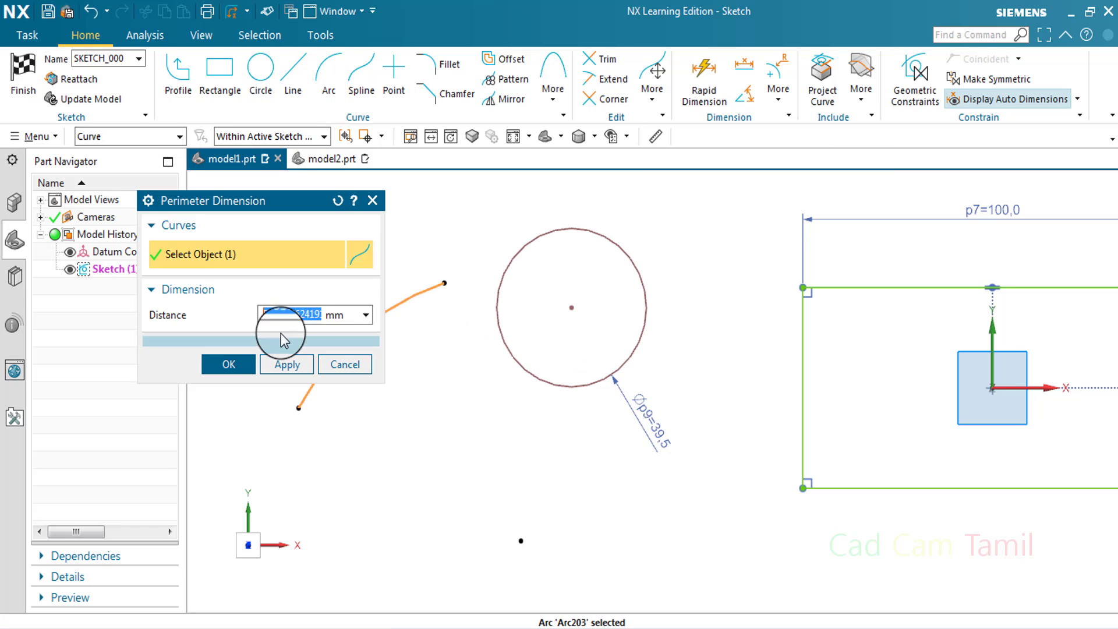
scroll(644, 392, "down", 2)
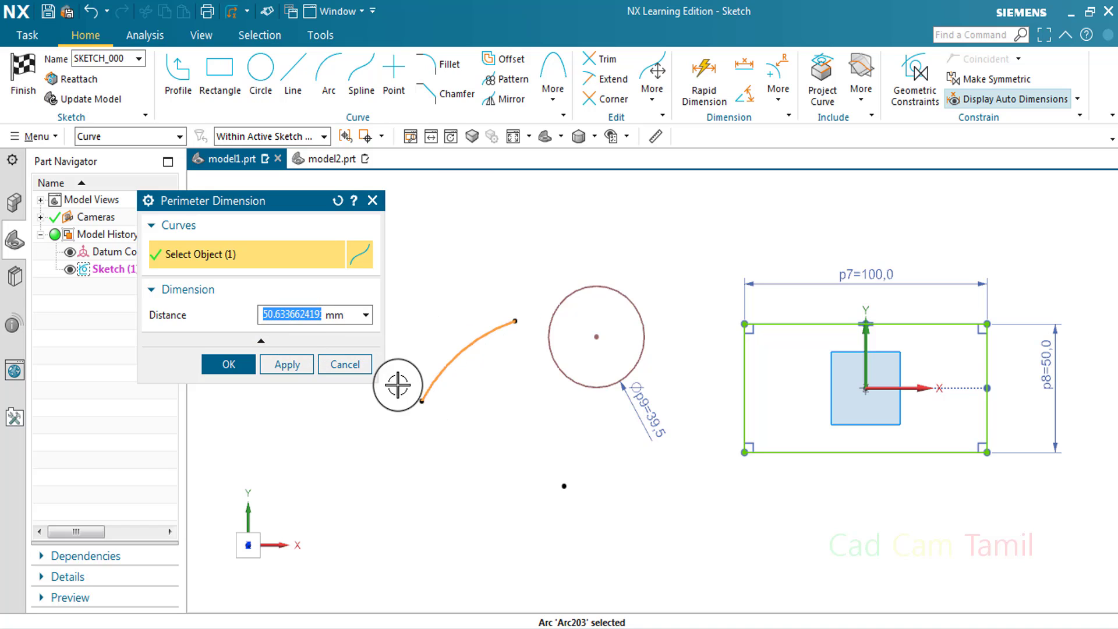
left_click(344, 365)
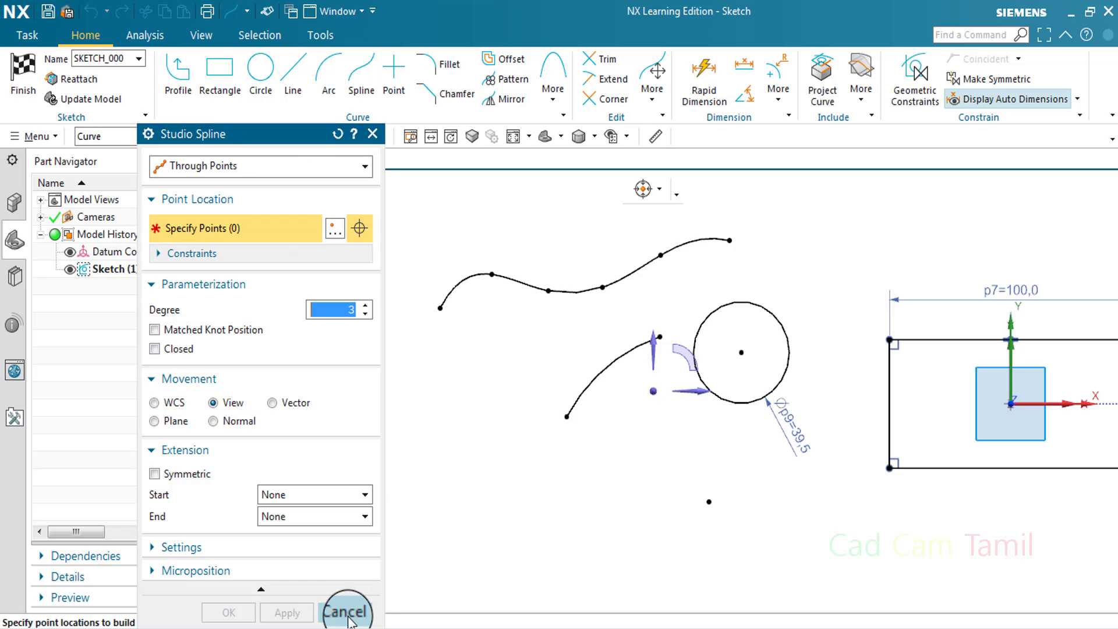
Close the spline command and check whether Perimeter Dimension accepts the spline above the arc
left_click(348, 612)
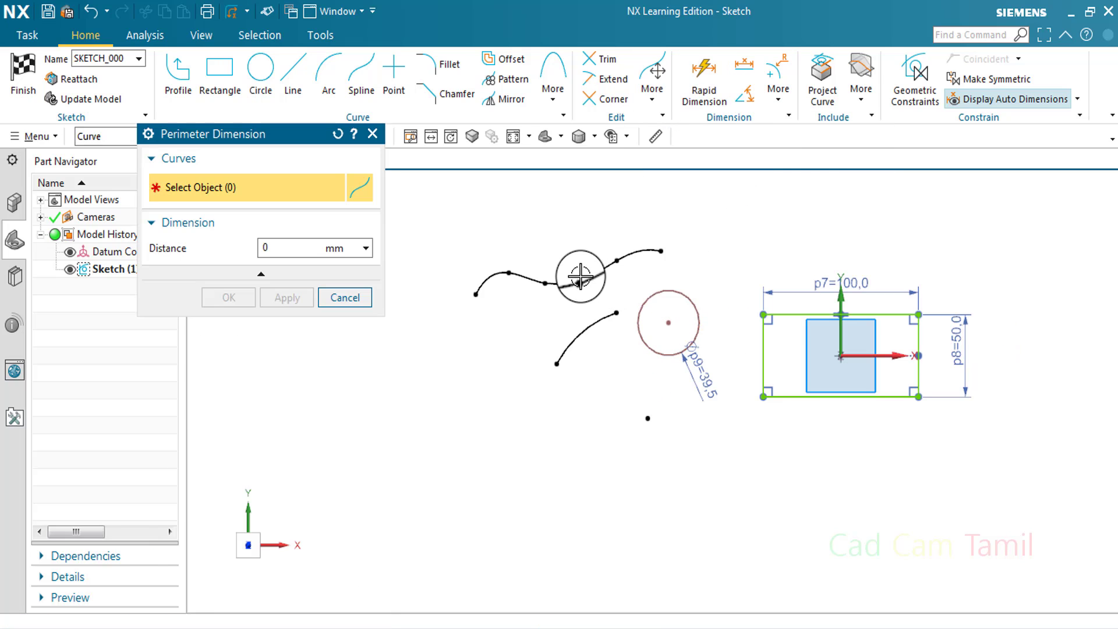
scroll(641, 248, "up", 3)
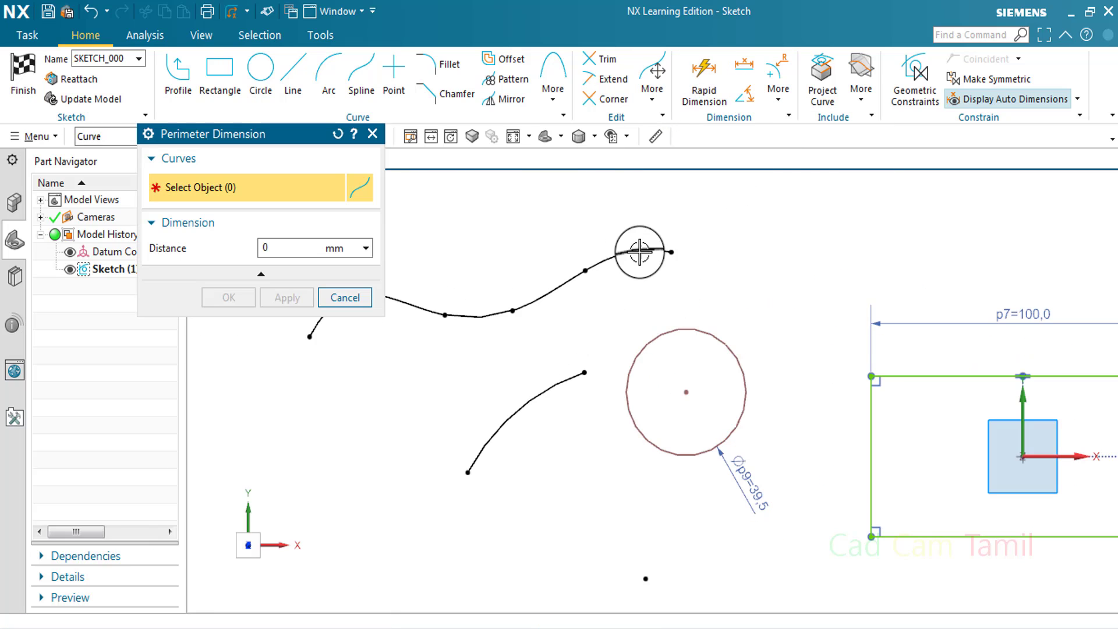
left_click(347, 297)
Delete the spline above the arc
scroll(576, 326, "down", 2)
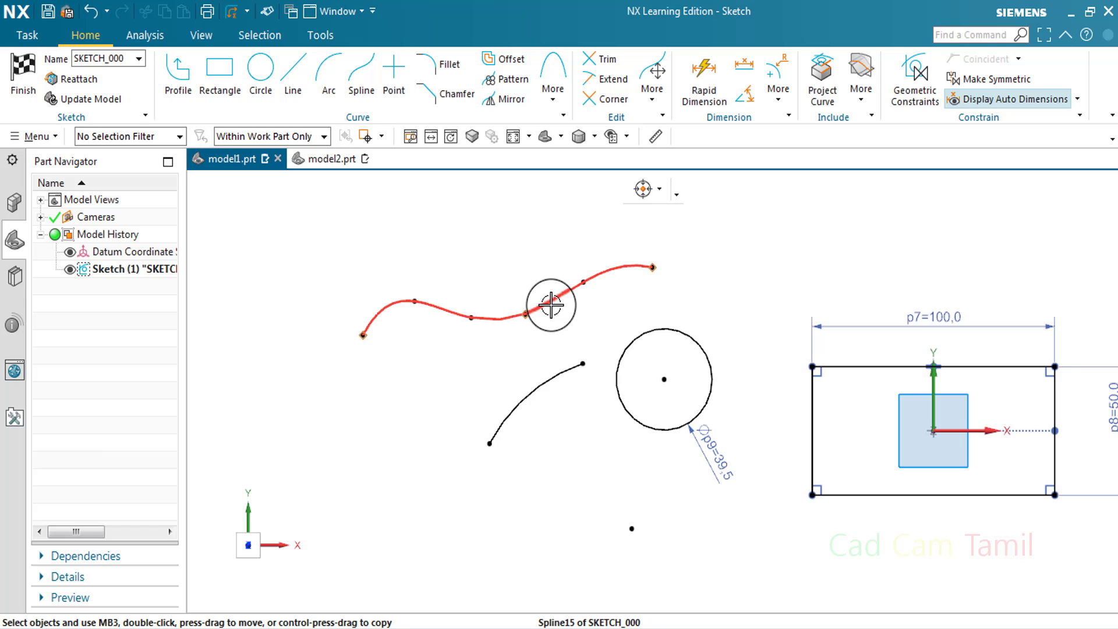
right_click(530, 305)
left_click(673, 285)
scroll(609, 369, "down", 1)
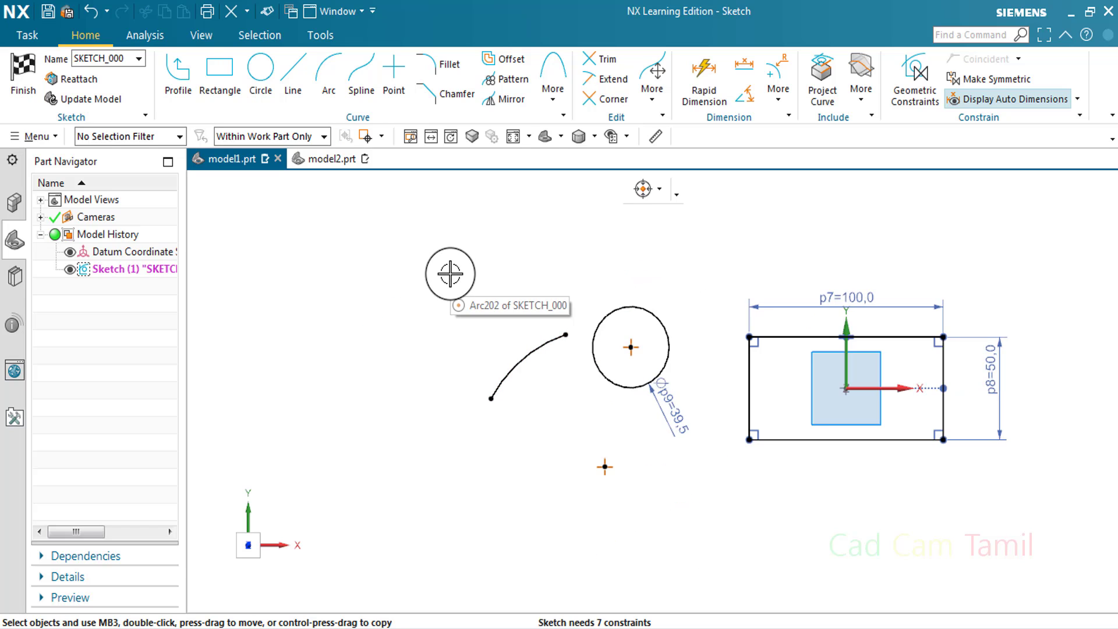
scroll(449, 272, "down", 1)
Delete the arc, the circle, the rectangle and all their dimensions from the sketch
left_click(779, 84)
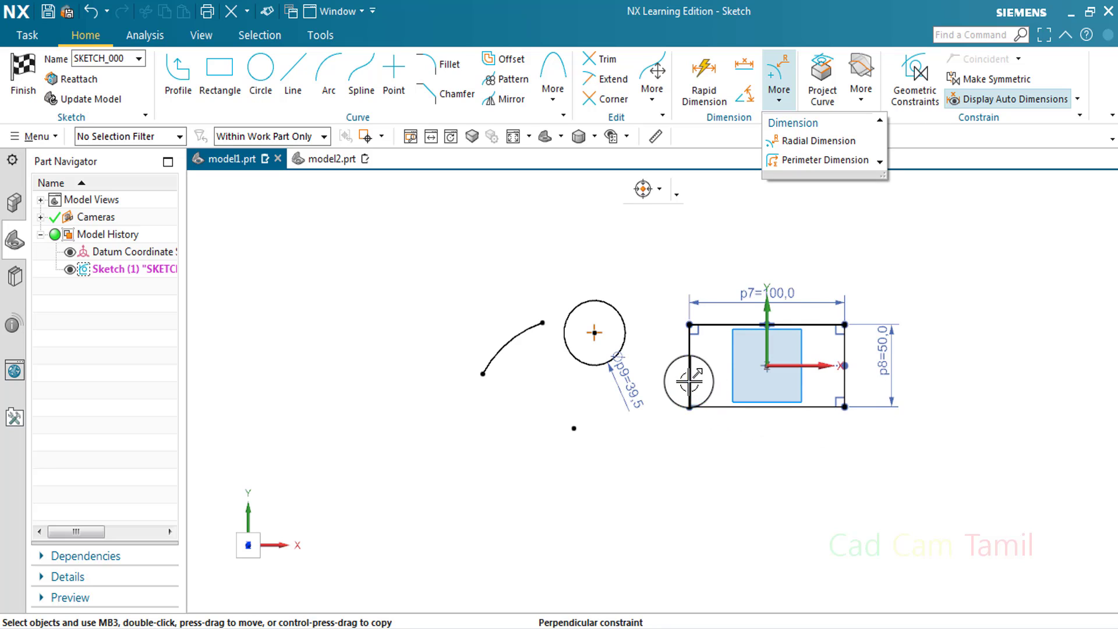
left_click_drag(418, 233, 964, 490)
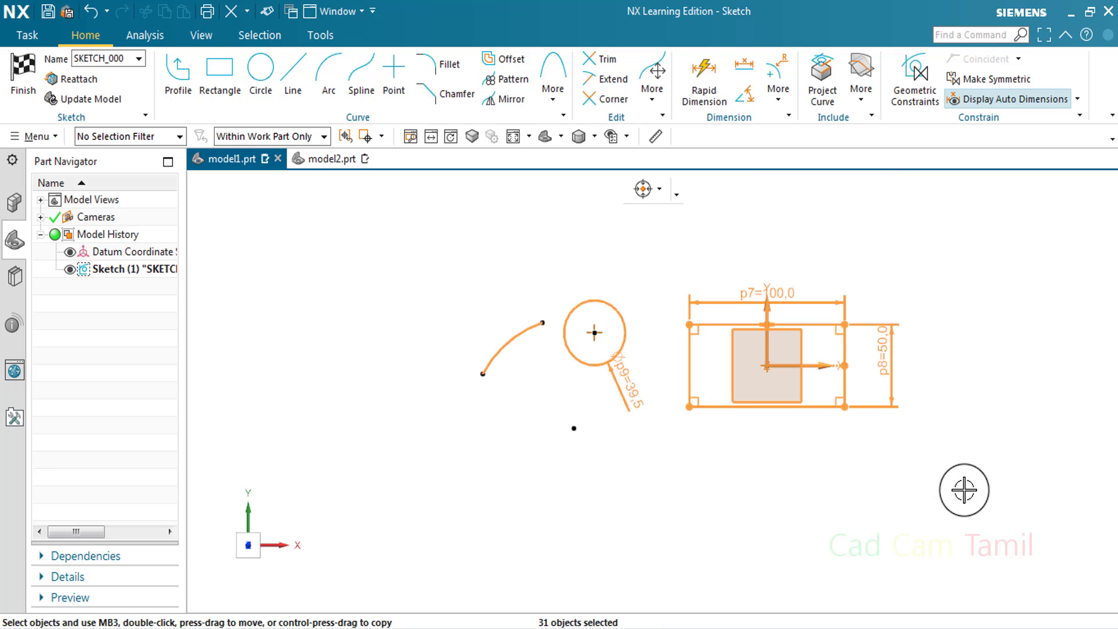
key("Delete")
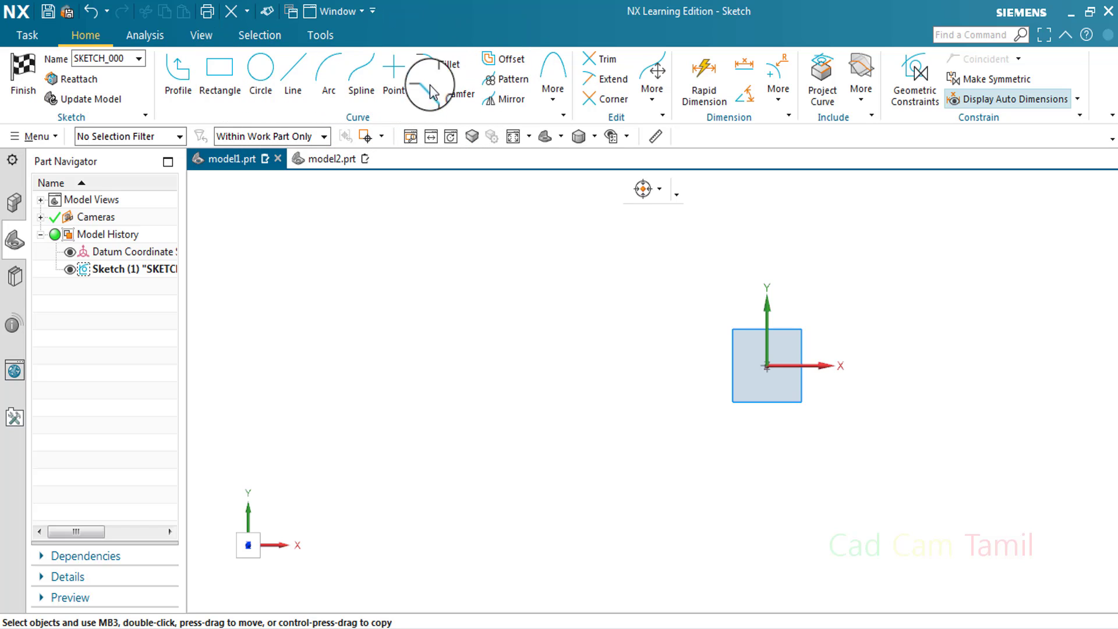
left_click(553, 87)
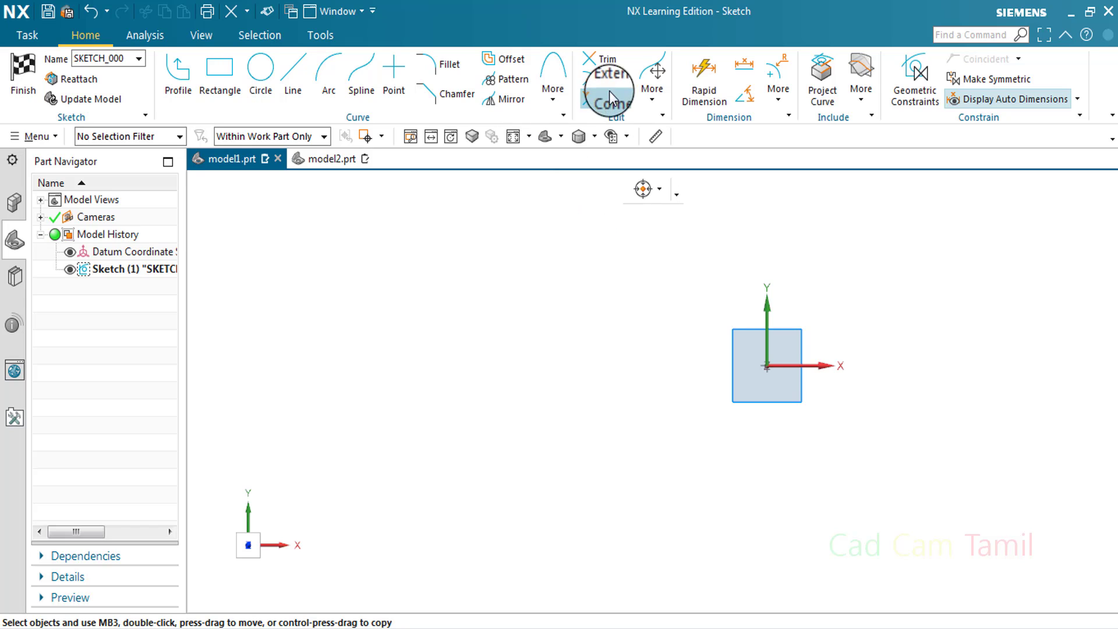
left_click(644, 96)
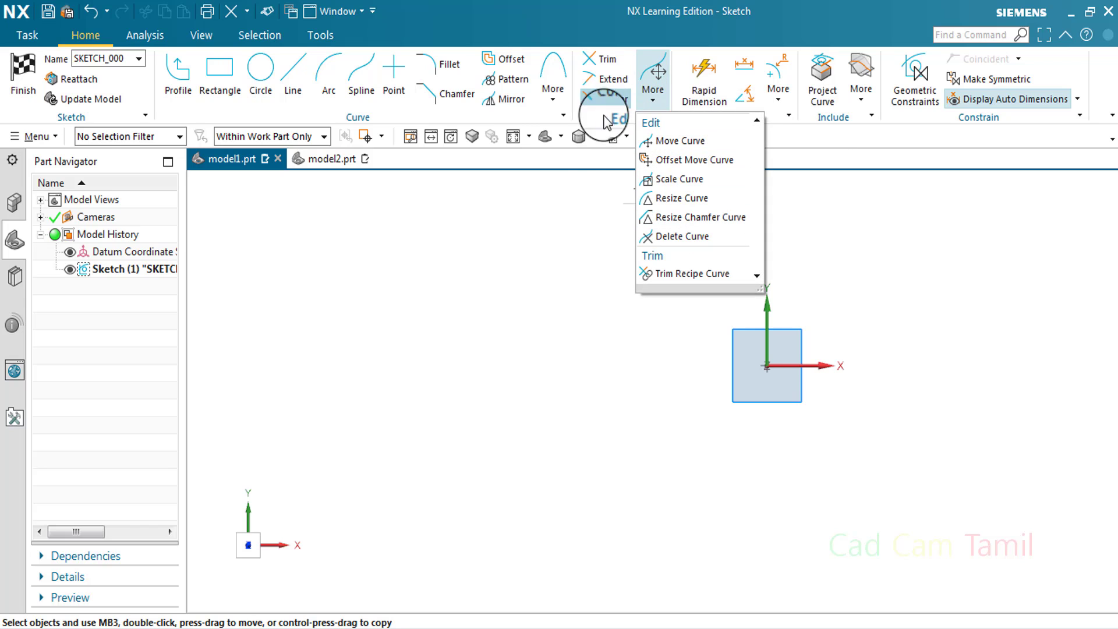
left_click(542, 262)
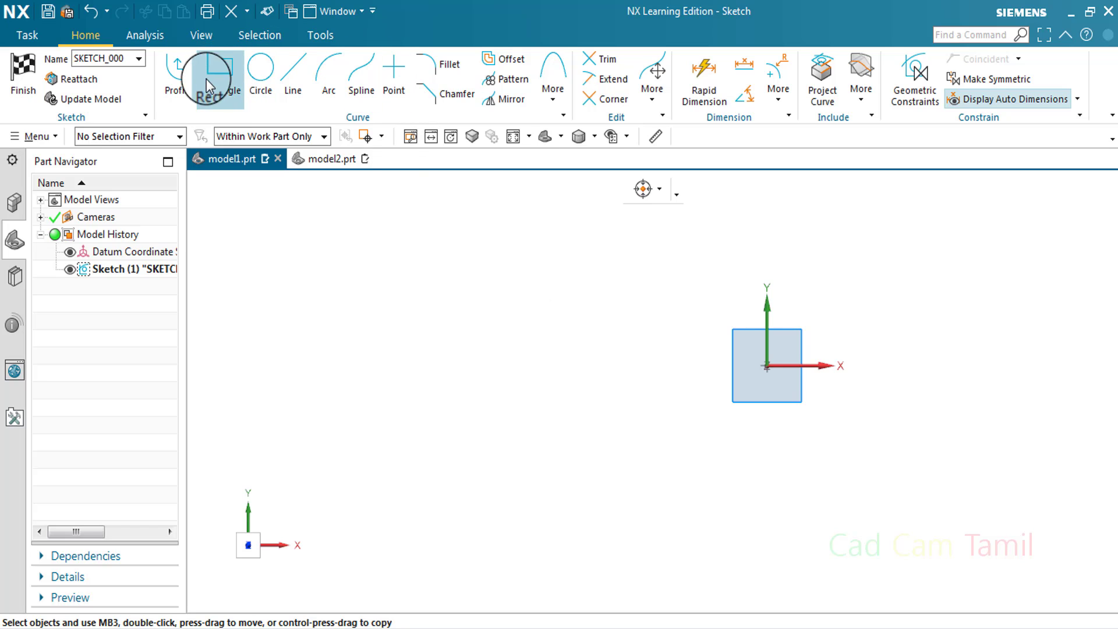
left_click(219, 73)
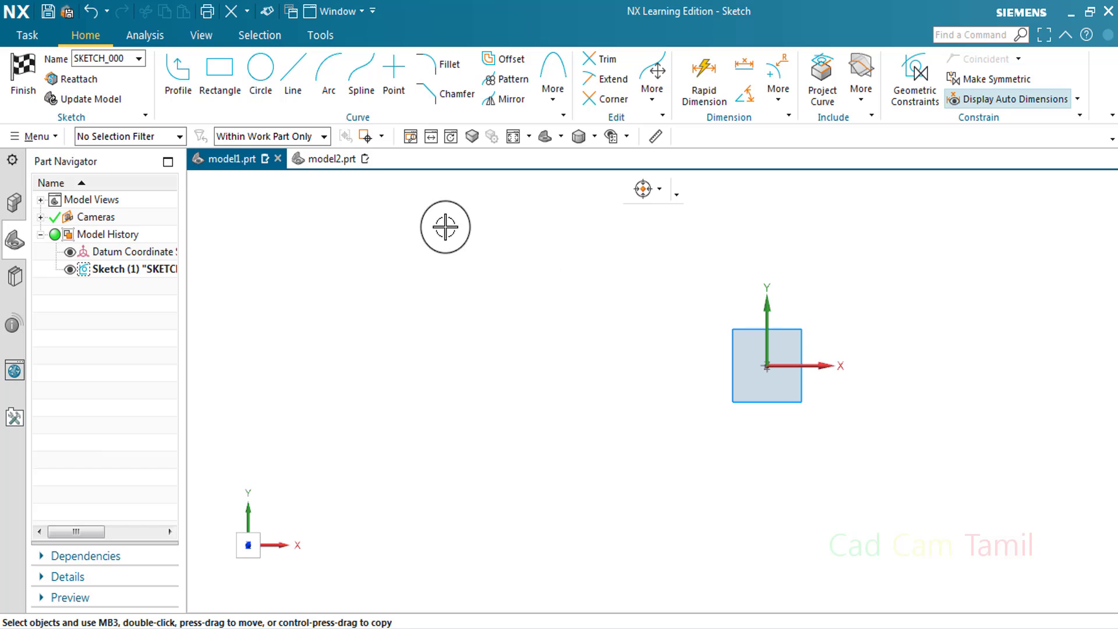
left_click(182, 87)
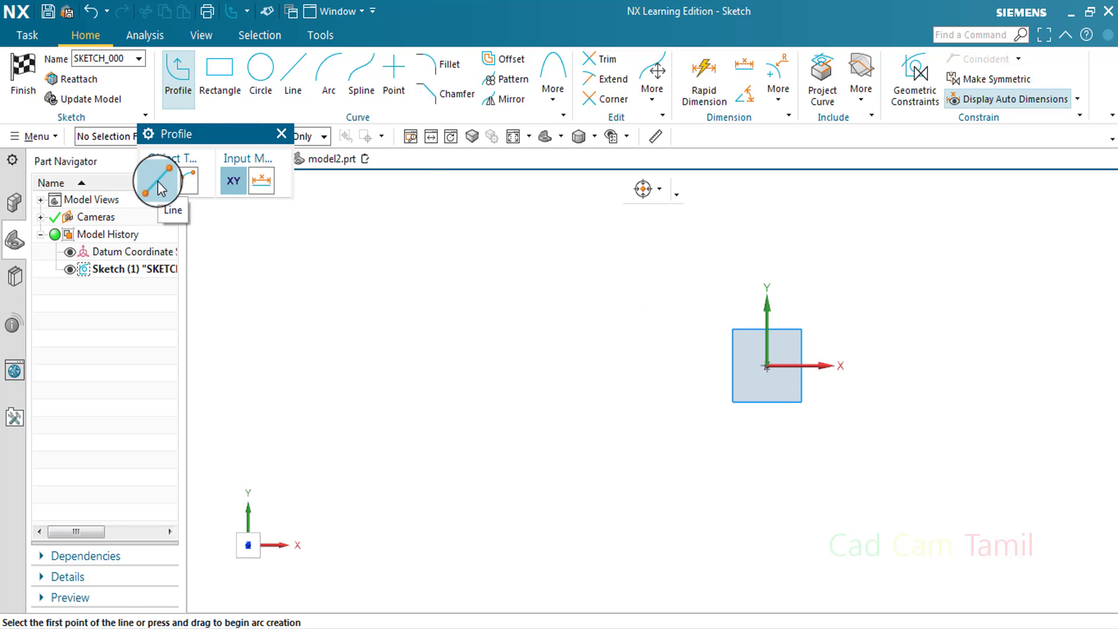
left_click(281, 134)
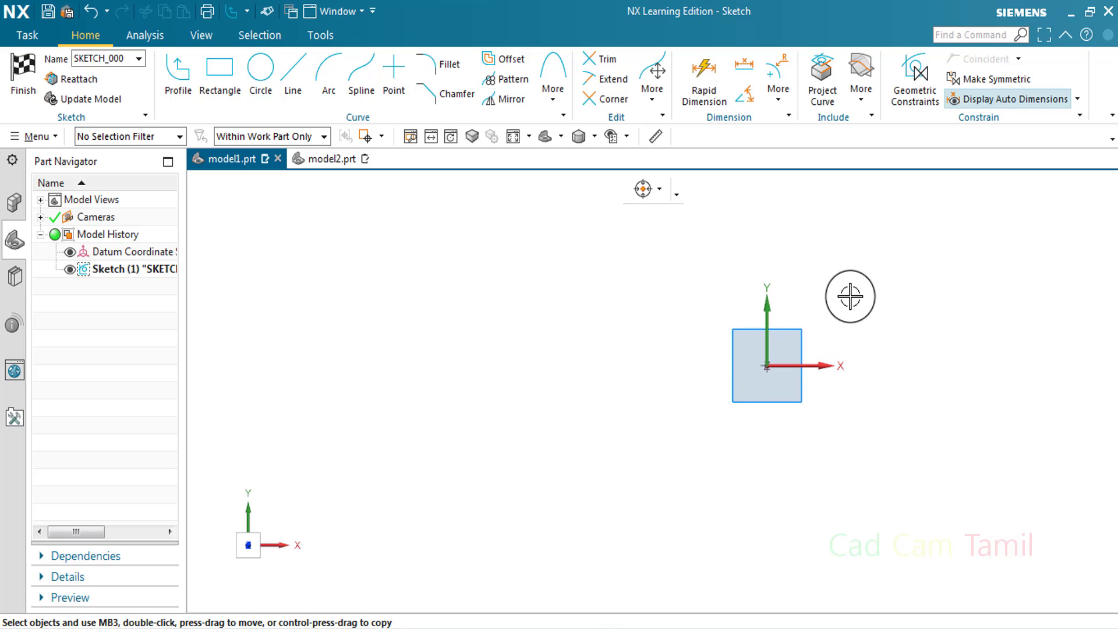
Place a sketch point freehand above and to the right of the sketch origin
scroll(829, 297, "down", 3)
scroll(851, 293, "up", 4)
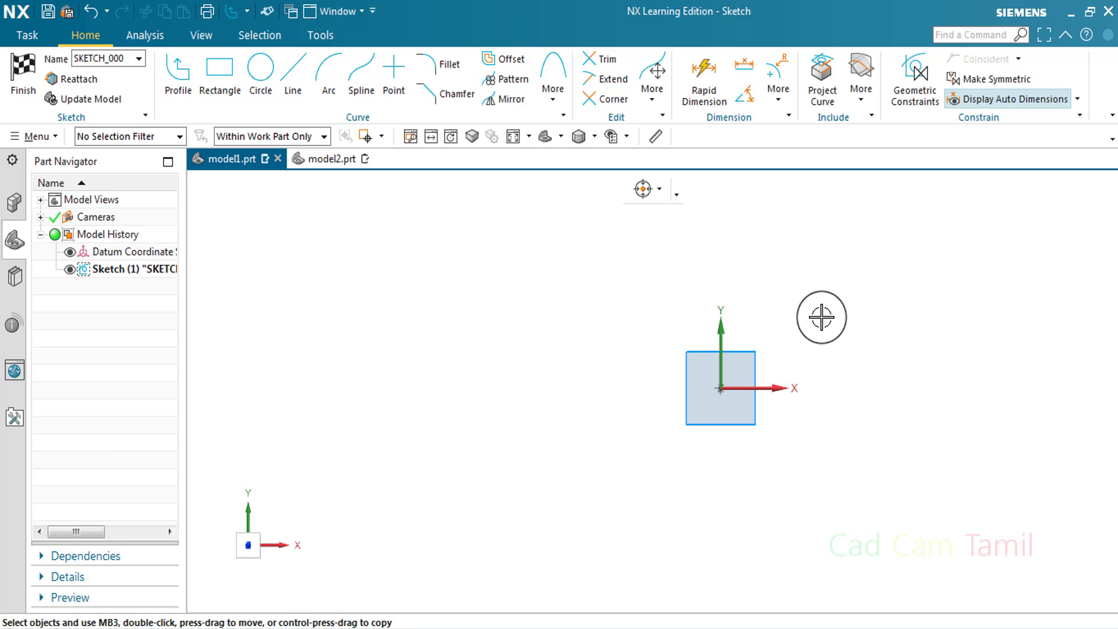
scroll(820, 319, "up", 4)
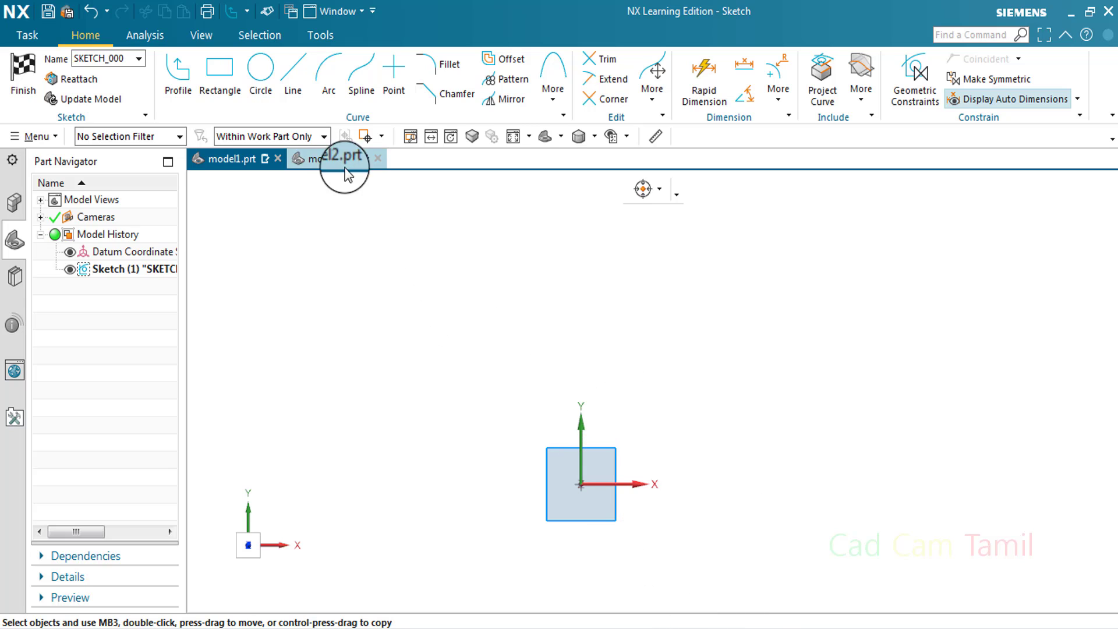
left_click(400, 72)
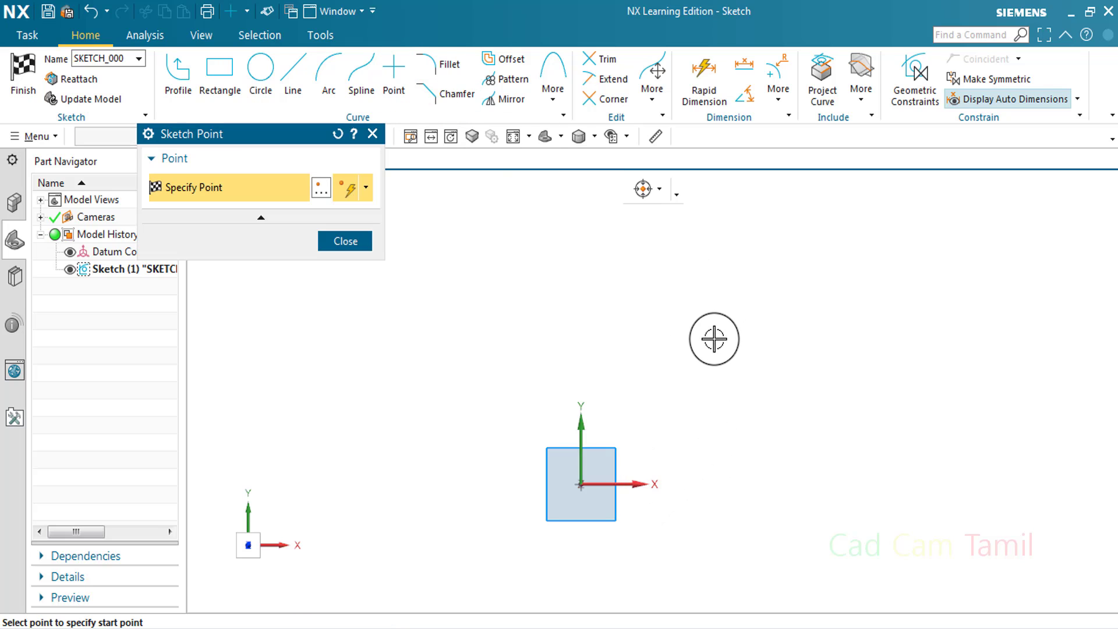
left_click(655, 419)
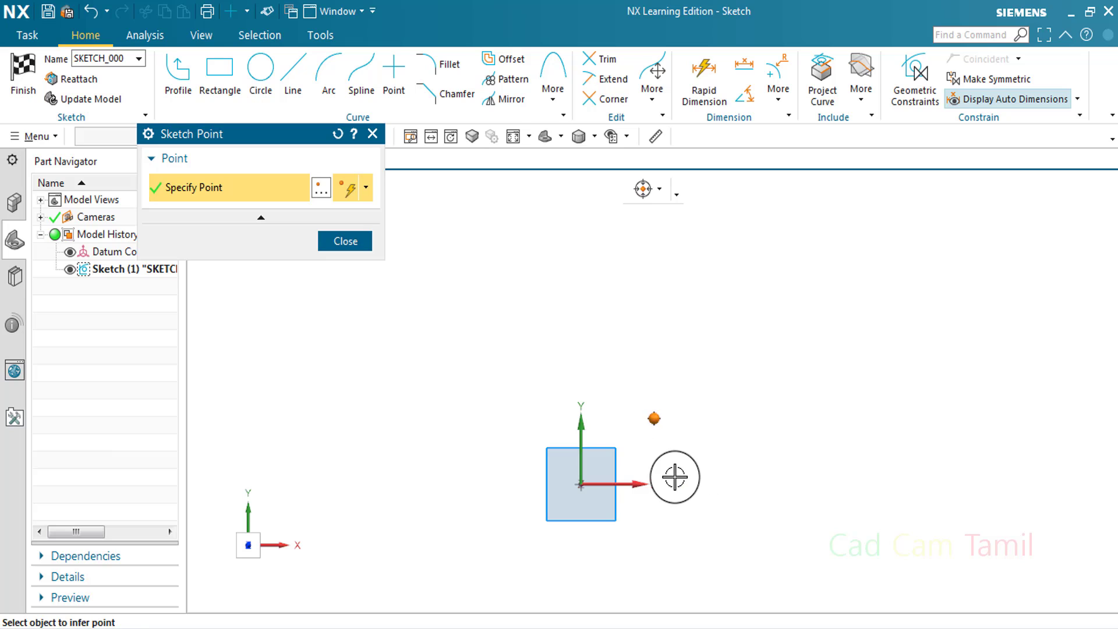
scroll(668, 478, "up", 3)
left_click(345, 243)
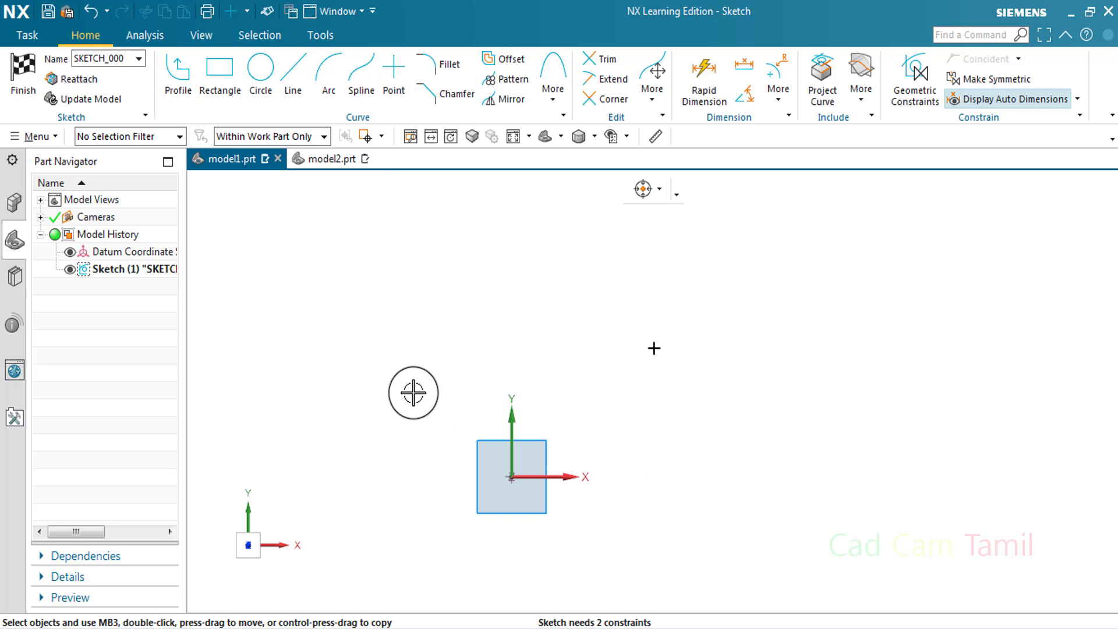
key("c")
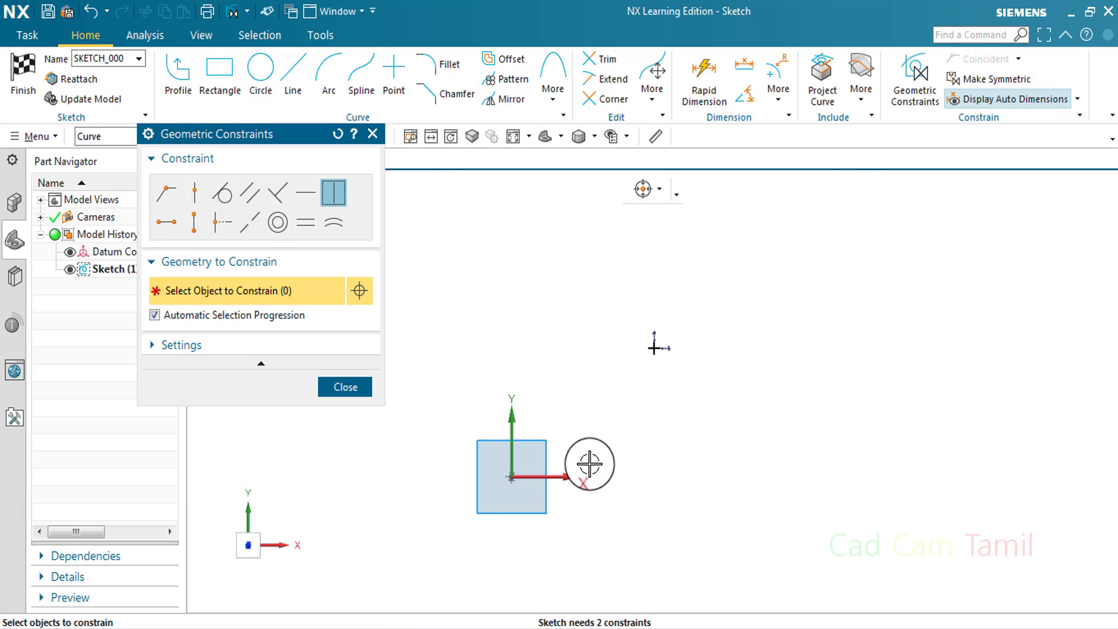
left_click(373, 134)
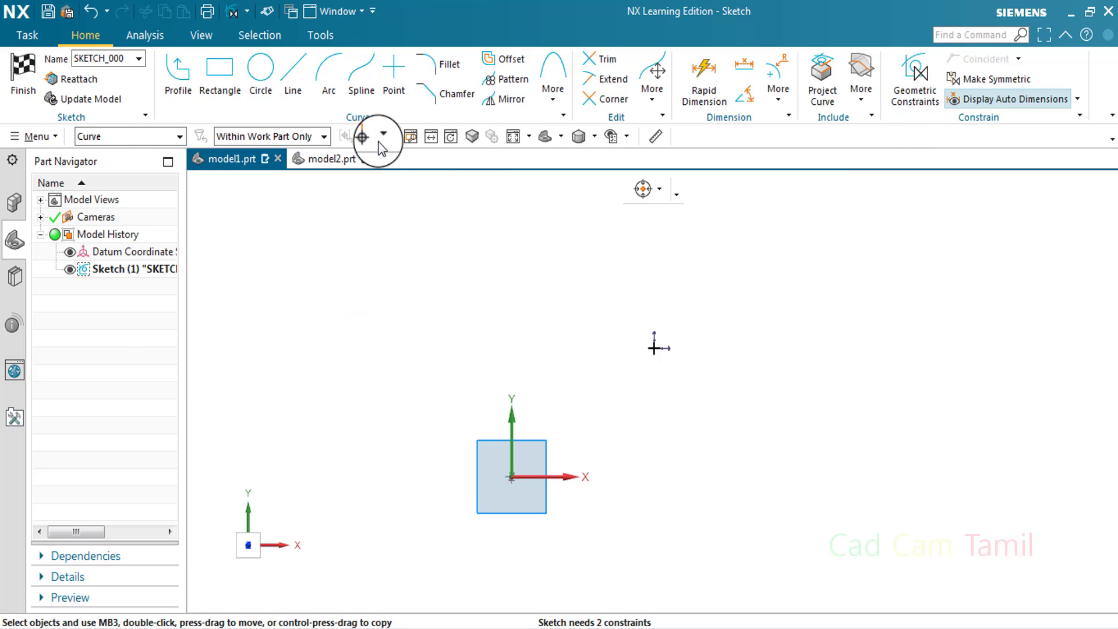
left_click(917, 93)
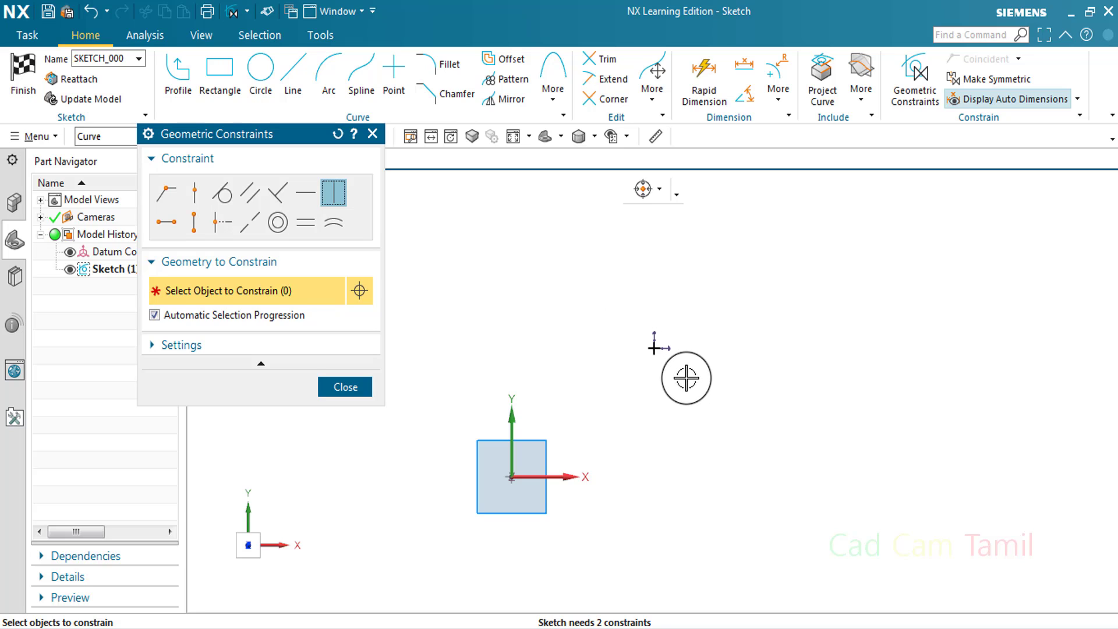
left_click(350, 388)
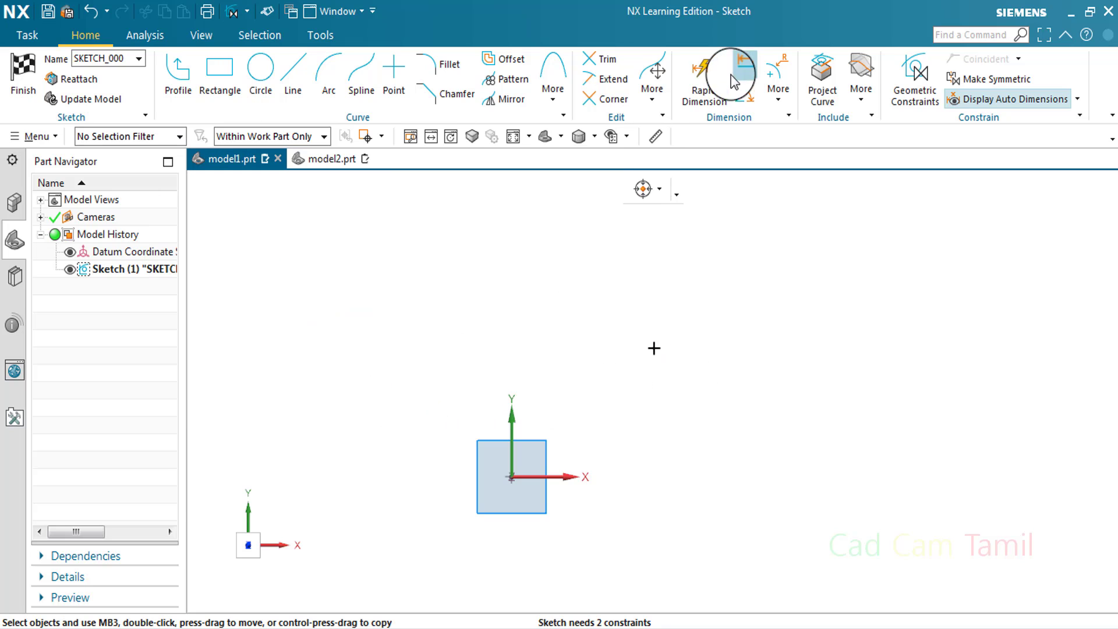
Dimension the sketch point's horizontal distance from the sketch origin with Rapid Dimension, placing it below the datum axes
left_click(708, 79)
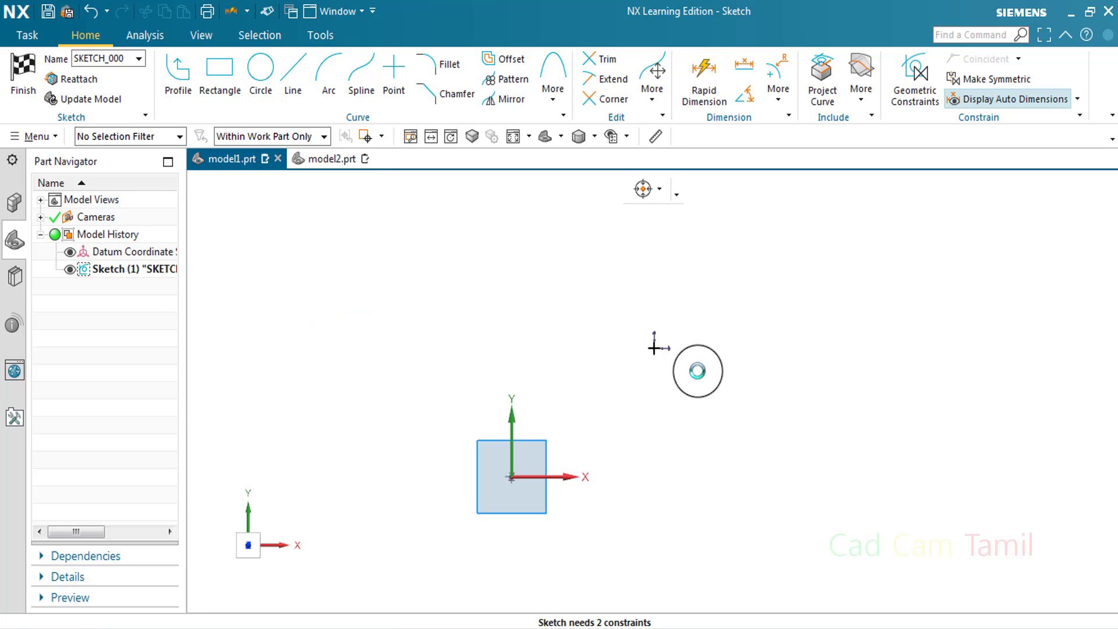
left_click(654, 347)
left_click(512, 477)
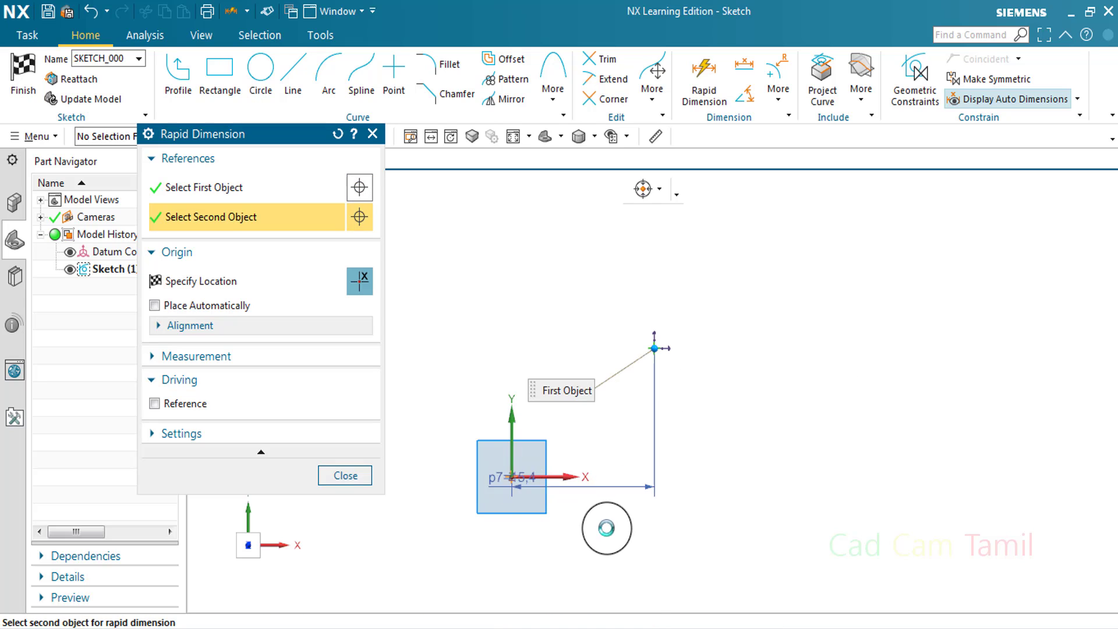
left_click(693, 525)
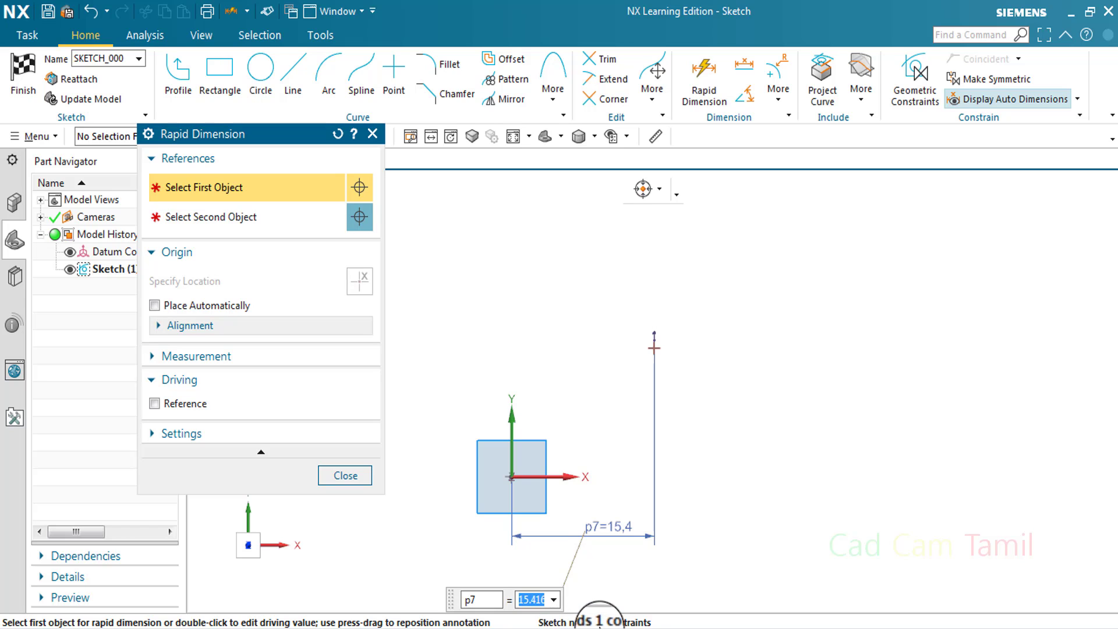
Dimension the point's vertical distance from the sketch origin and close Rapid Dimension
left_click(654, 349)
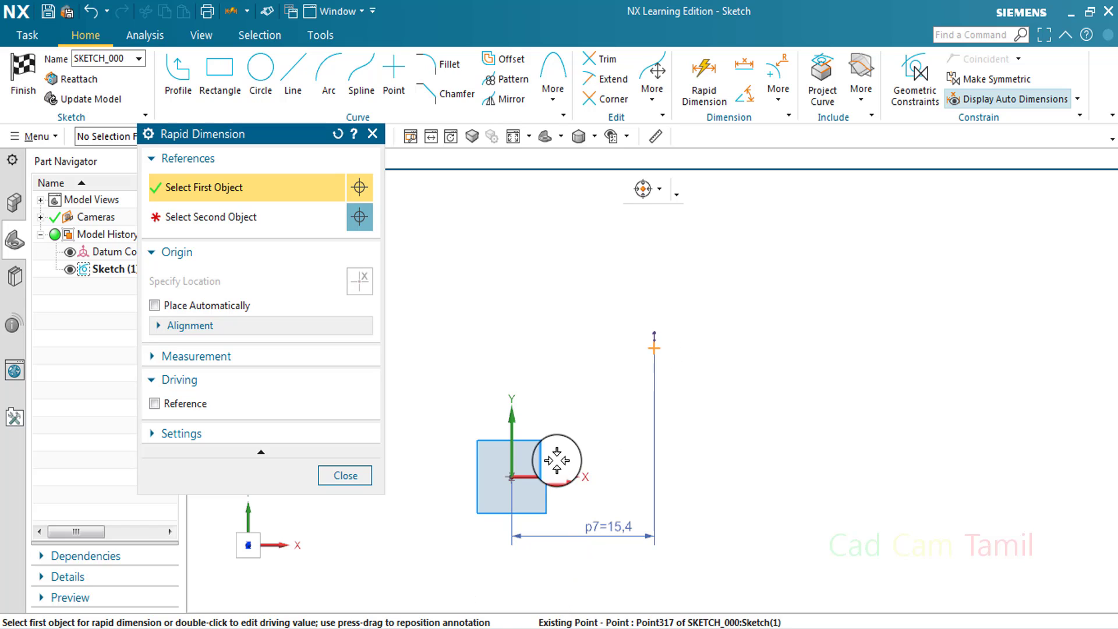
left_click(511, 478)
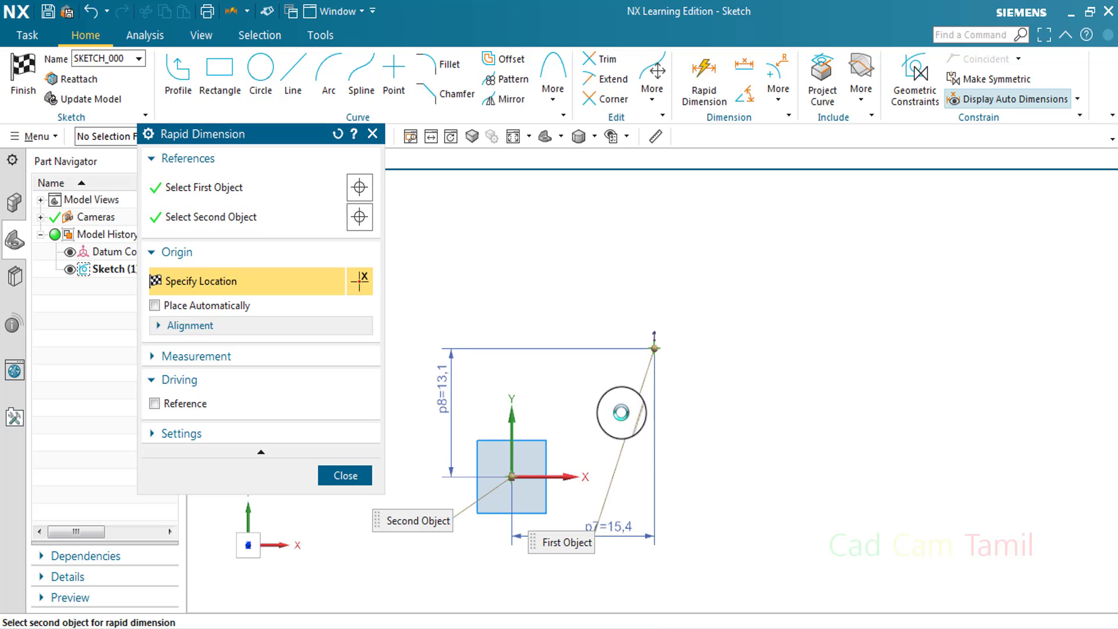
left_click(621, 412)
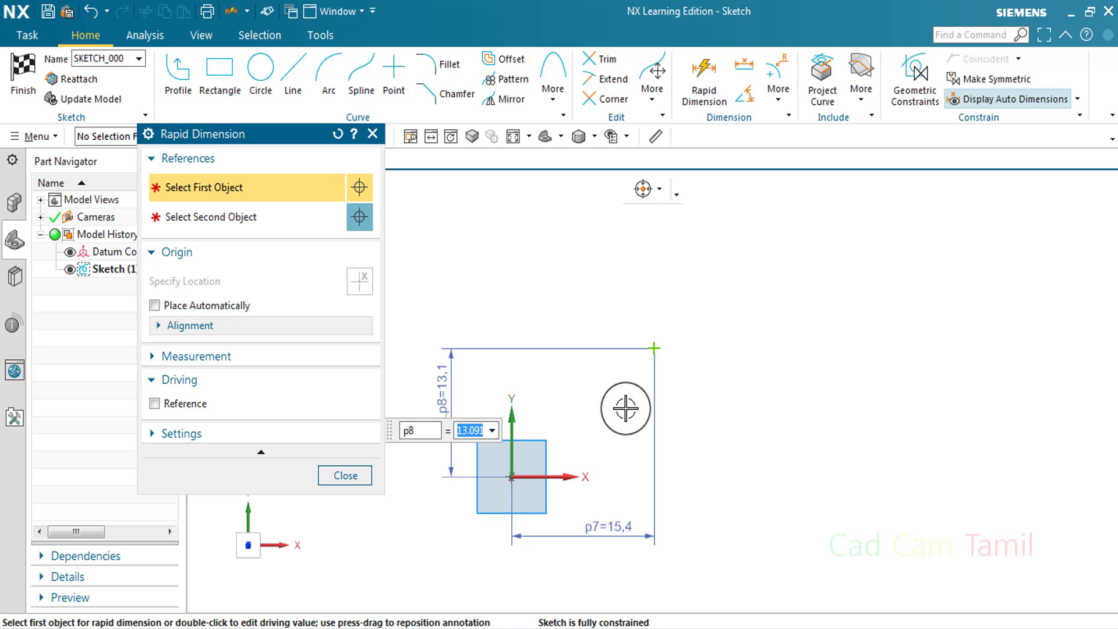
left_click(372, 134)
left_click(330, 159)
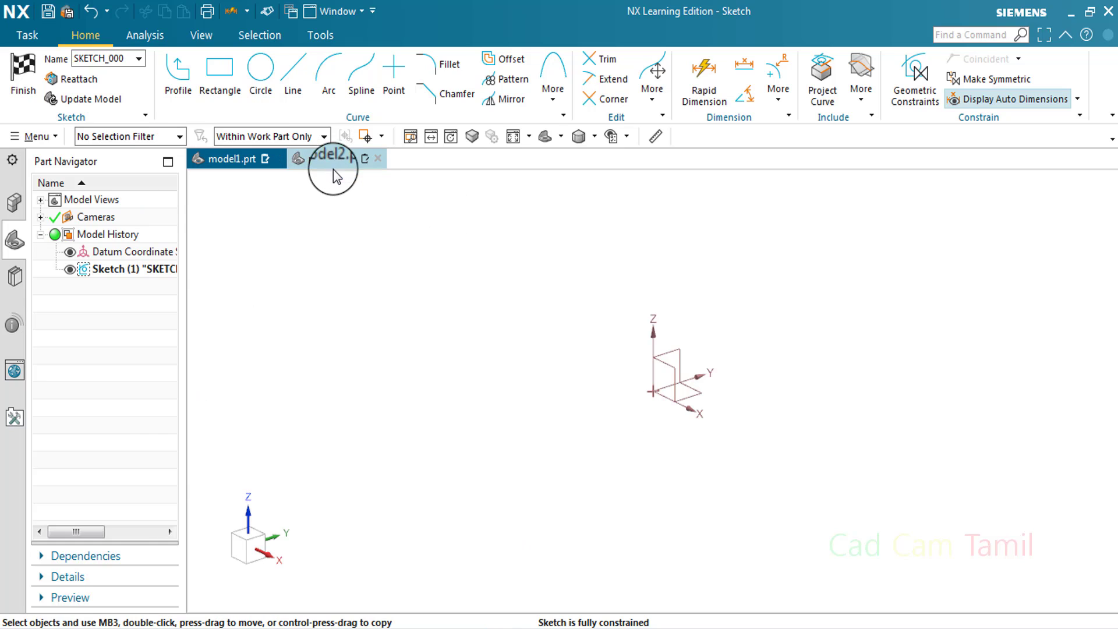
double_click(142, 271)
key("Escape")
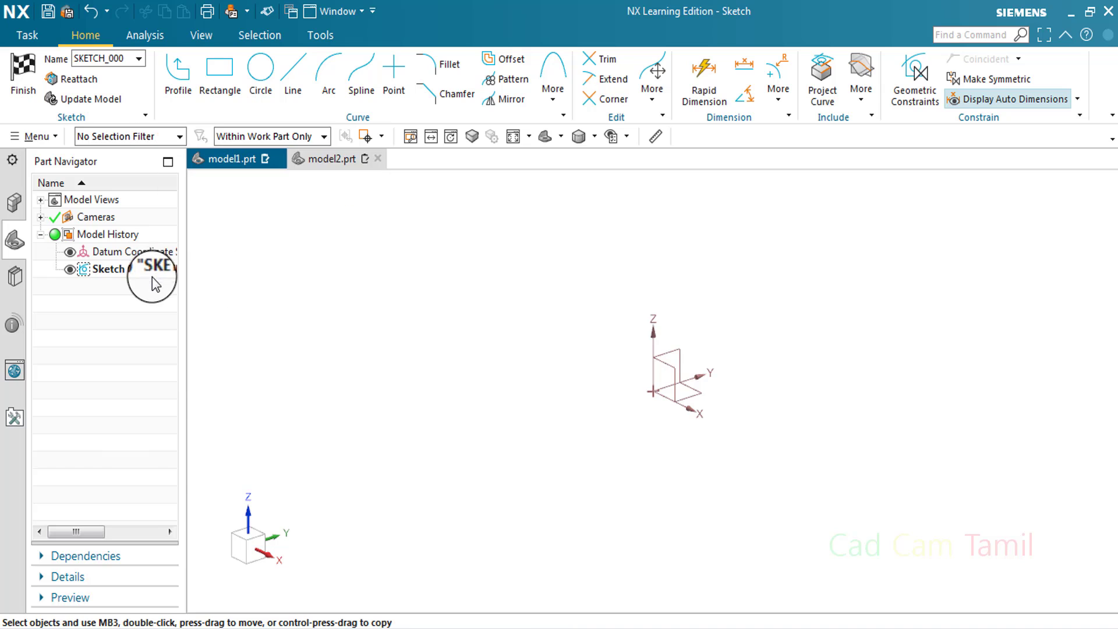
right_click(152, 271)
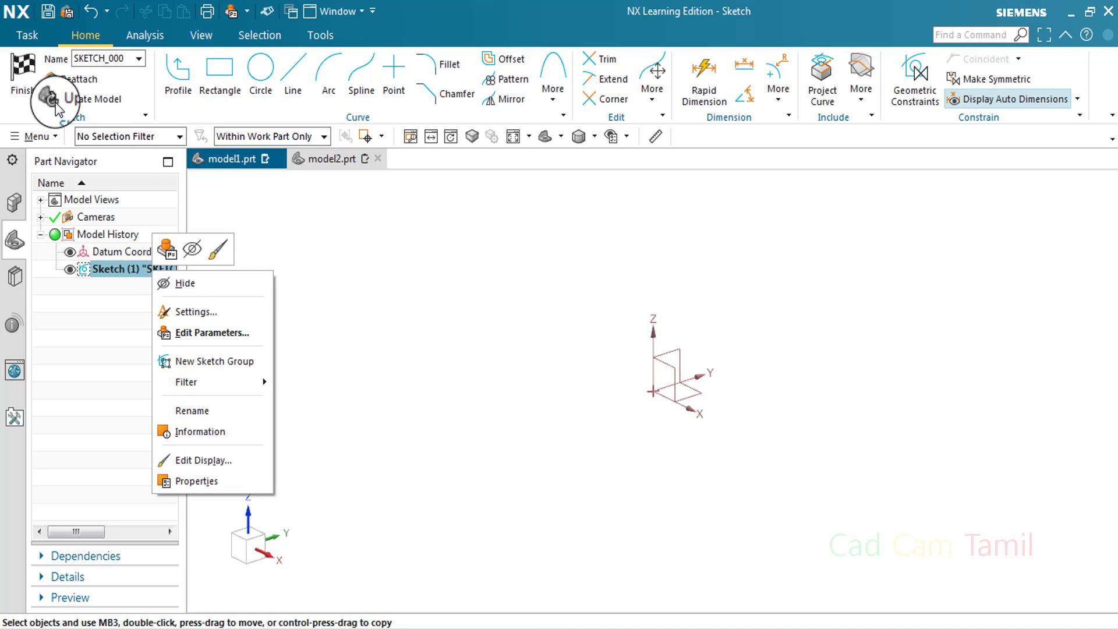
left_click(34, 78)
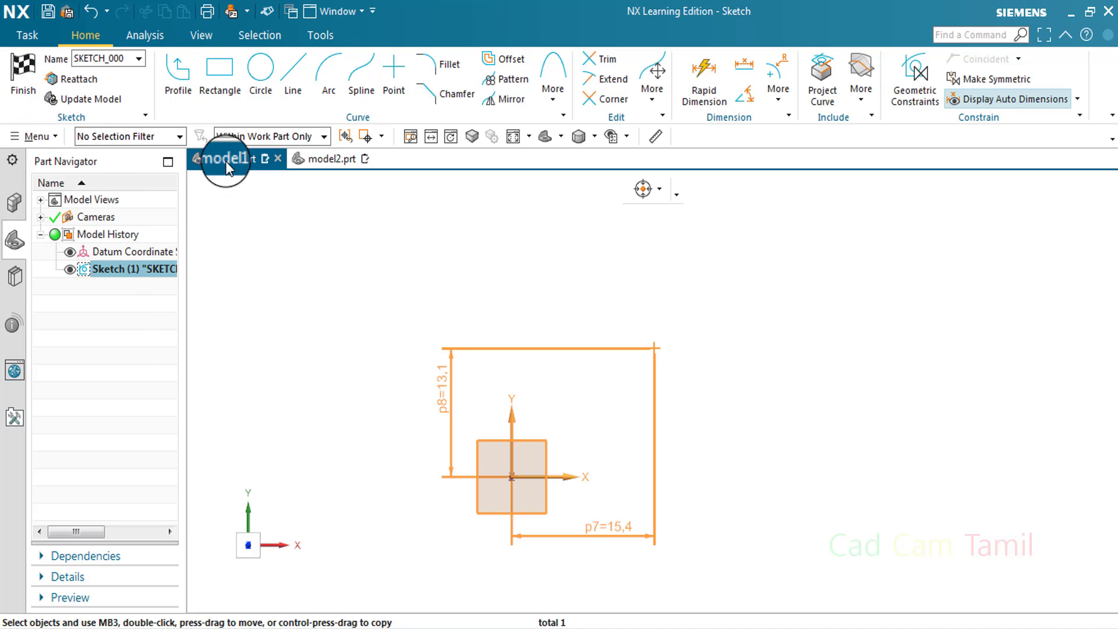
Finish the sketch in model1.prt and open the existing sketch in model2.prt for editing
left_click(28, 68)
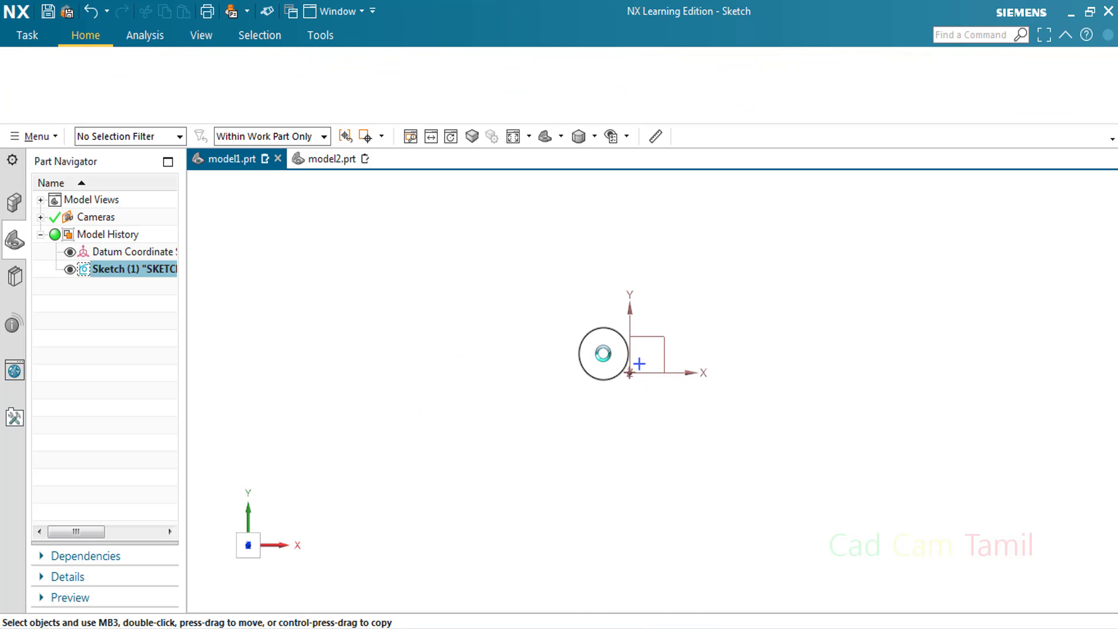
left_click(333, 159)
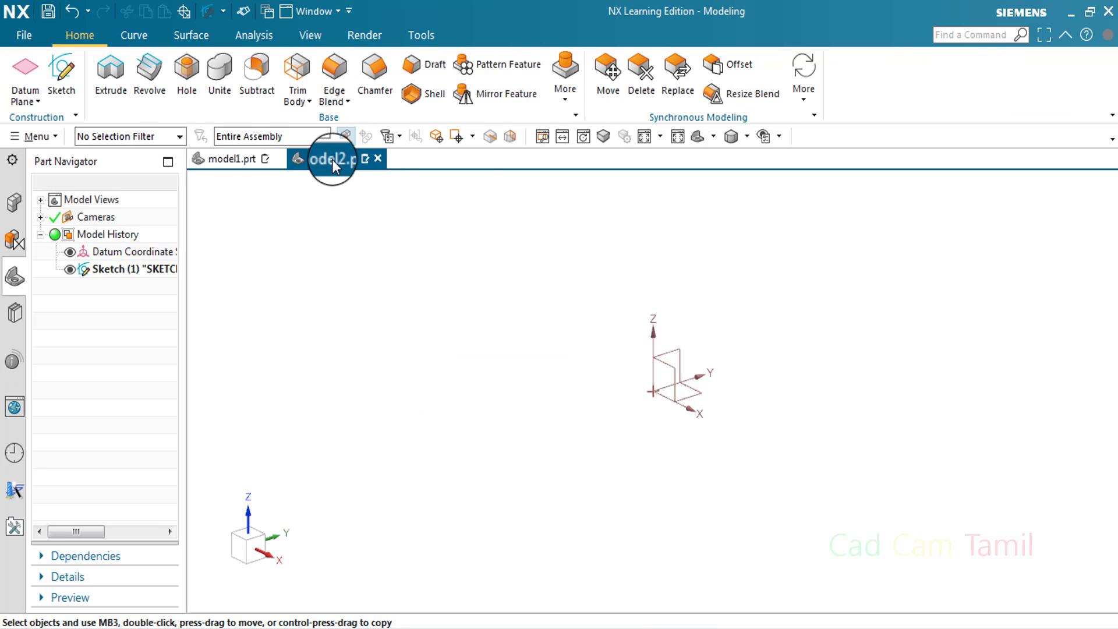
double_click(125, 269)
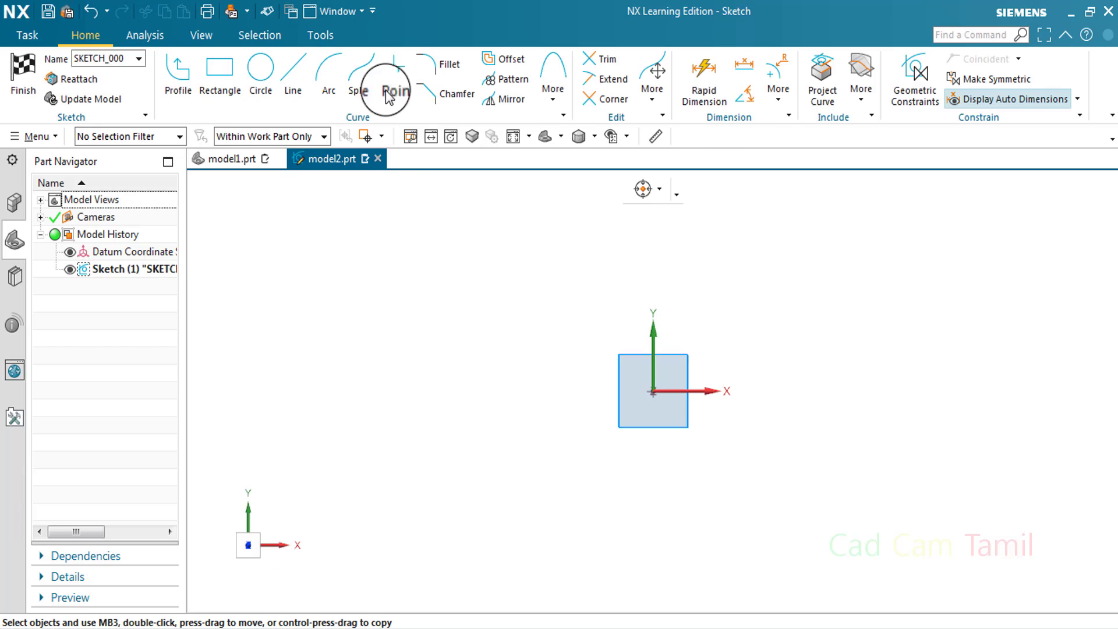
Place a sketch point freehand about 155 mm to the right of and 161 mm above the sketch origin
left_click(394, 70)
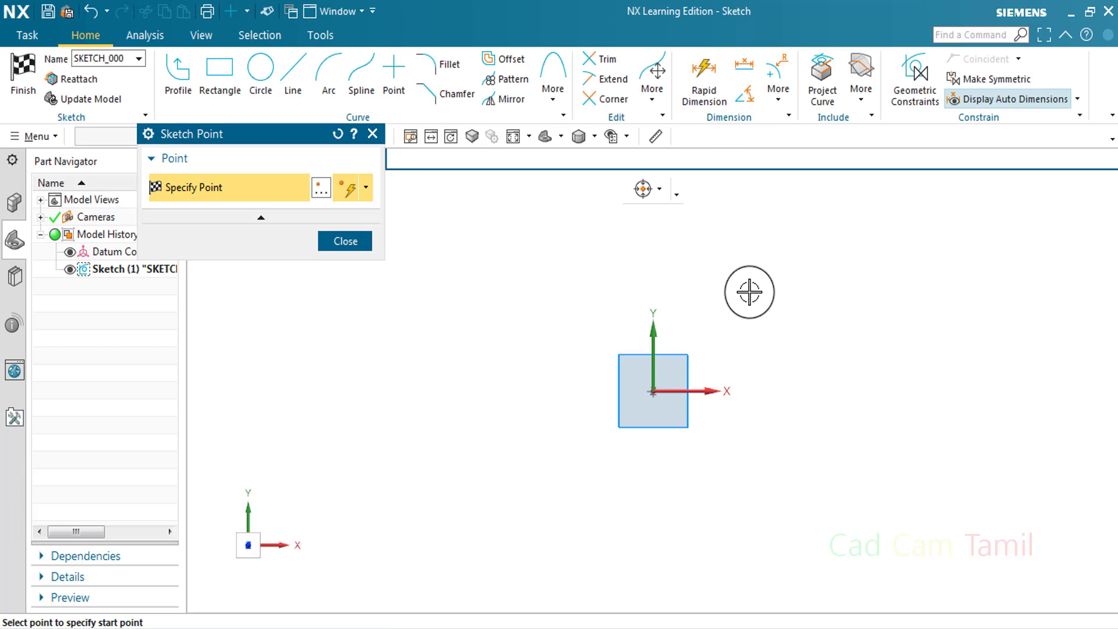
left_click(730, 307)
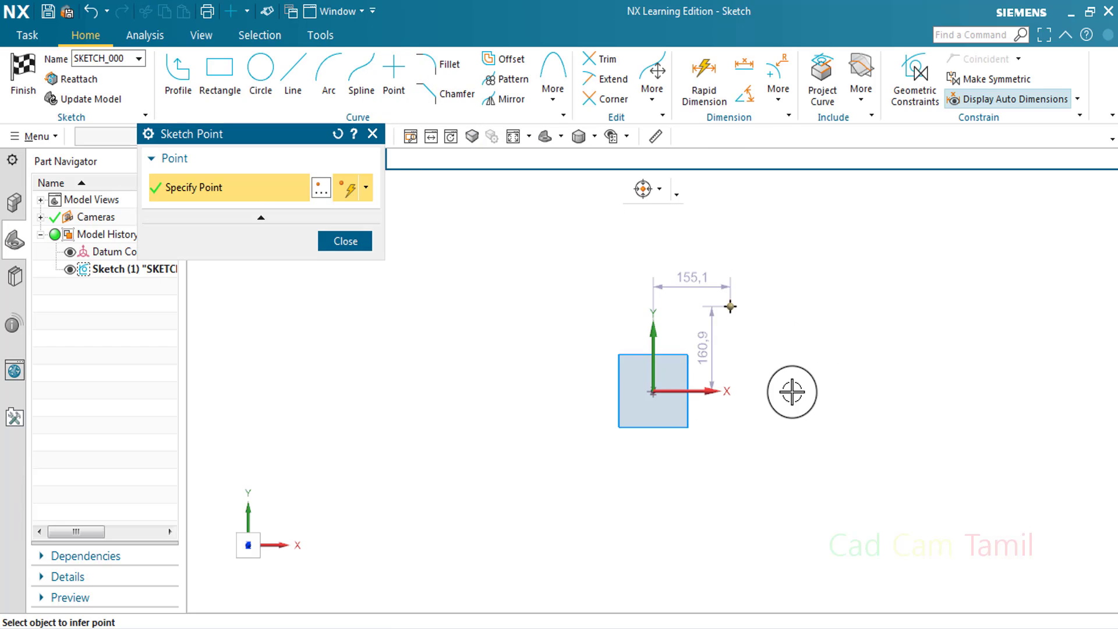
left_click(373, 134)
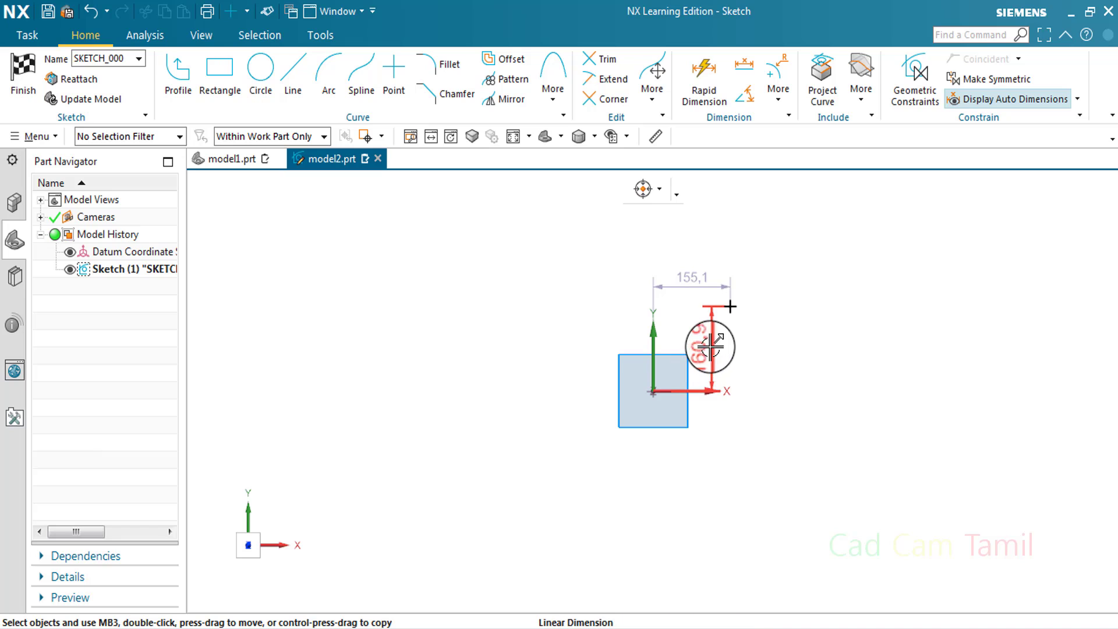
Move the point's automatic dimensions farther from the geometry, briefly viewing model1.prt for comparison
left_click_drag(710, 335, 804, 373)
scroll(781, 283, "up", 3)
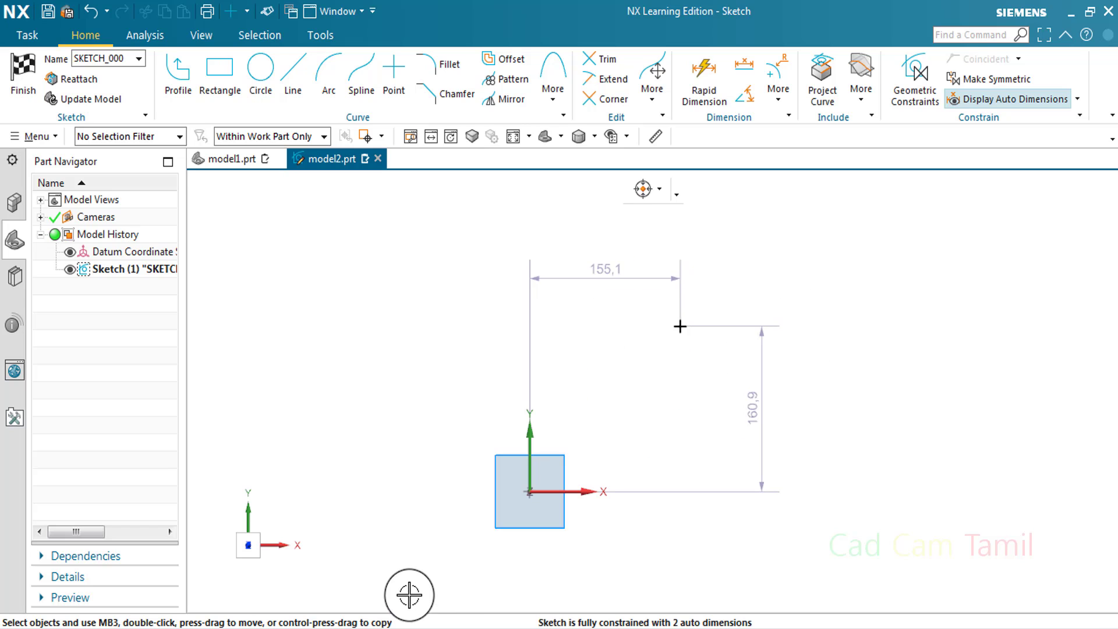
left_click(251, 163)
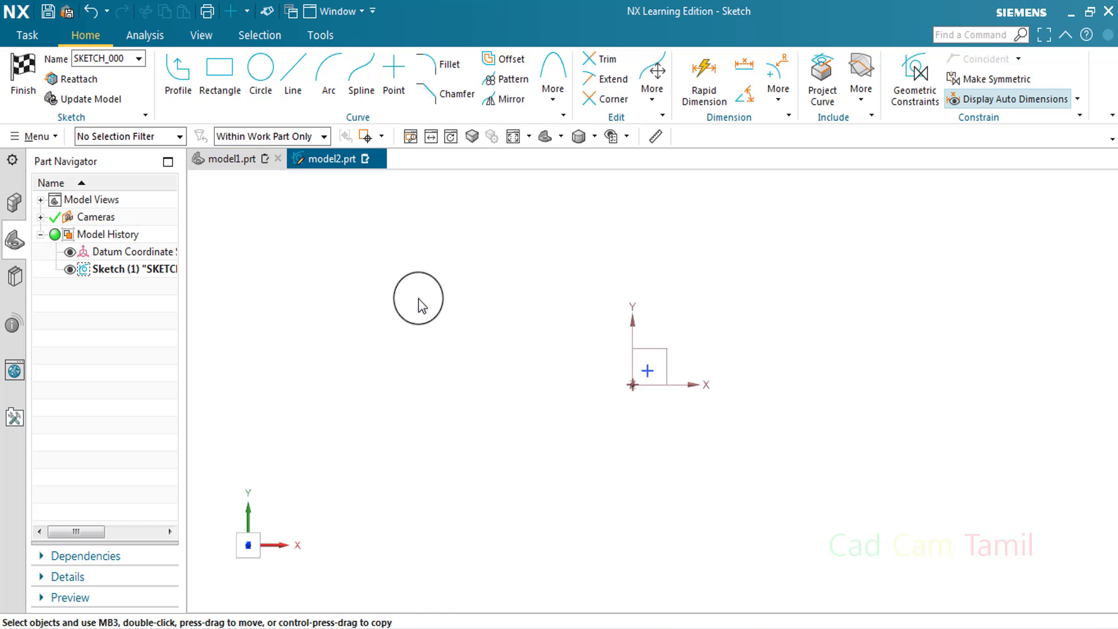
left_click(331, 160)
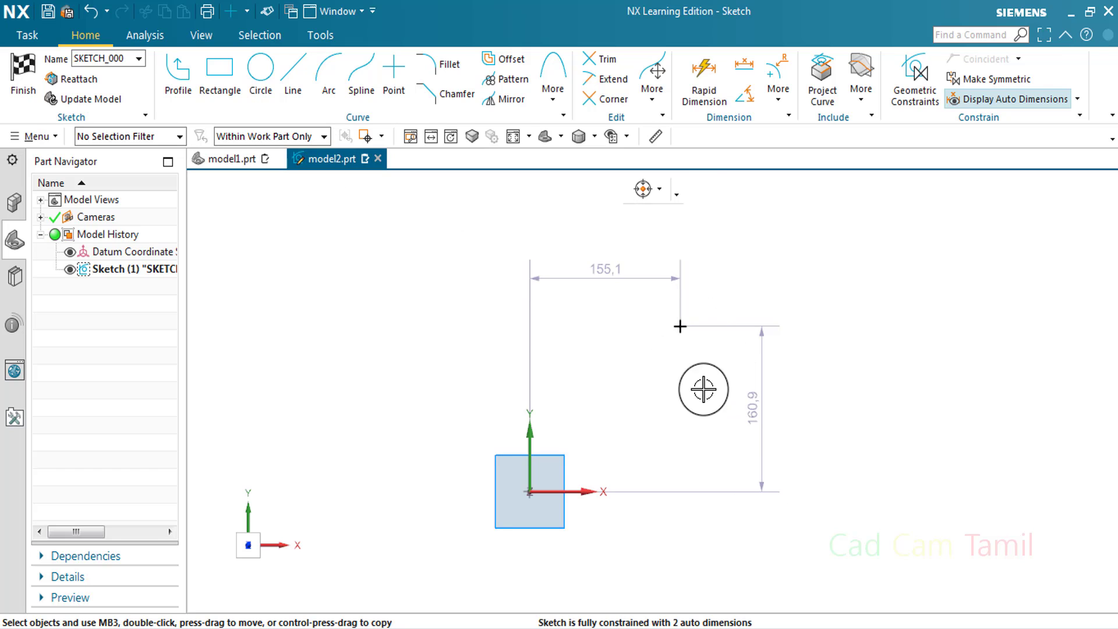
left_click_drag(745, 354, 787, 408)
scroll(735, 403, "down", 2)
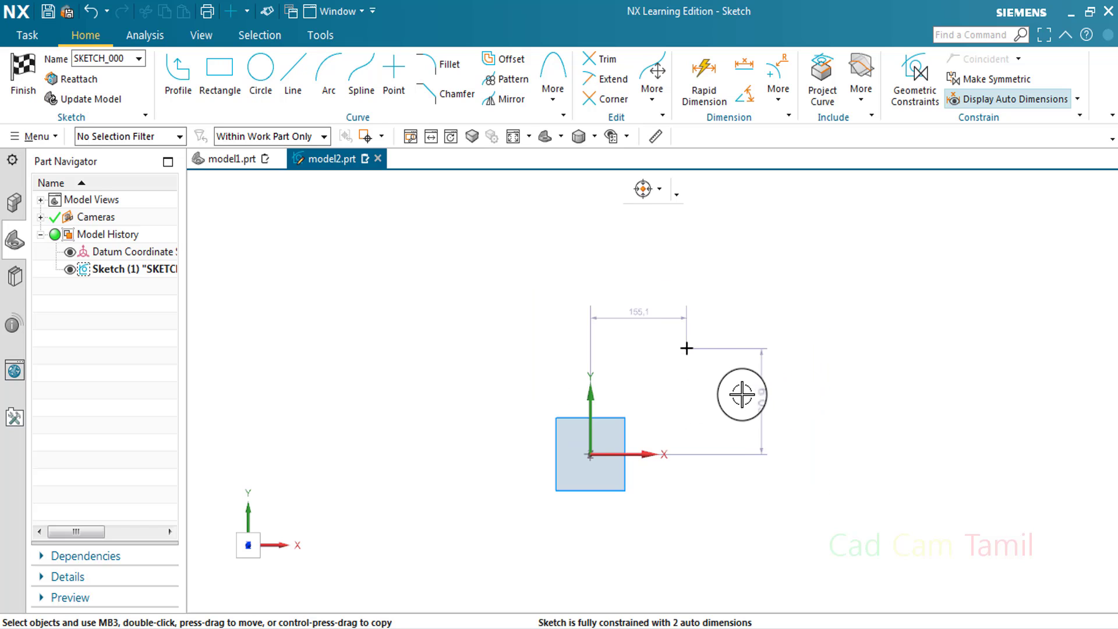
Set the point's horizontal distance from the sketch origin to 100 mm
double_click(687, 348)
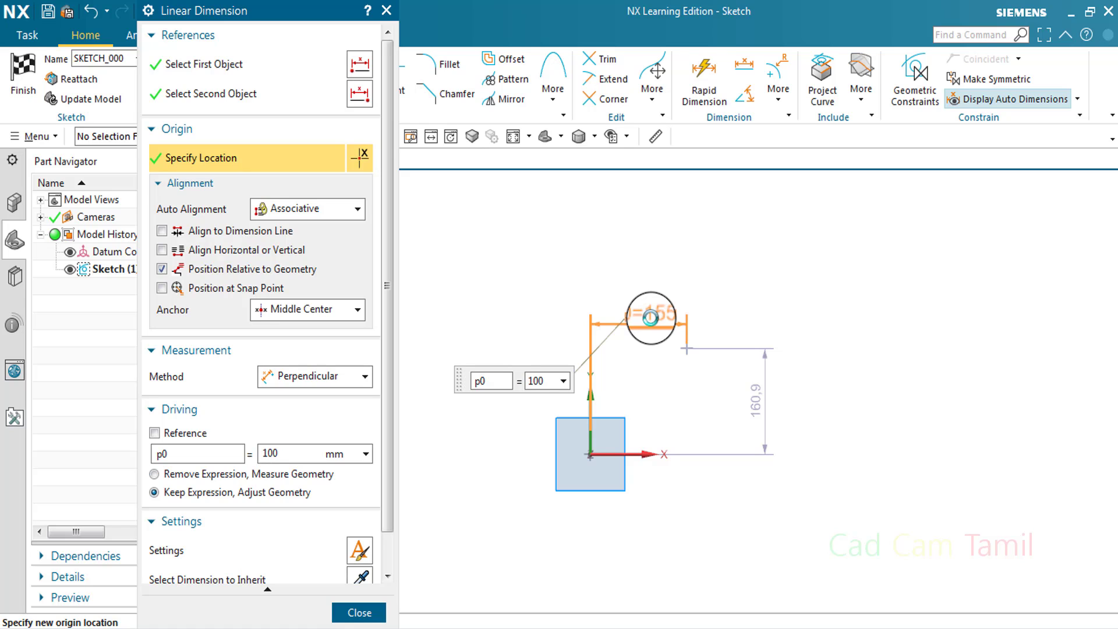
type("100")
key("Return")
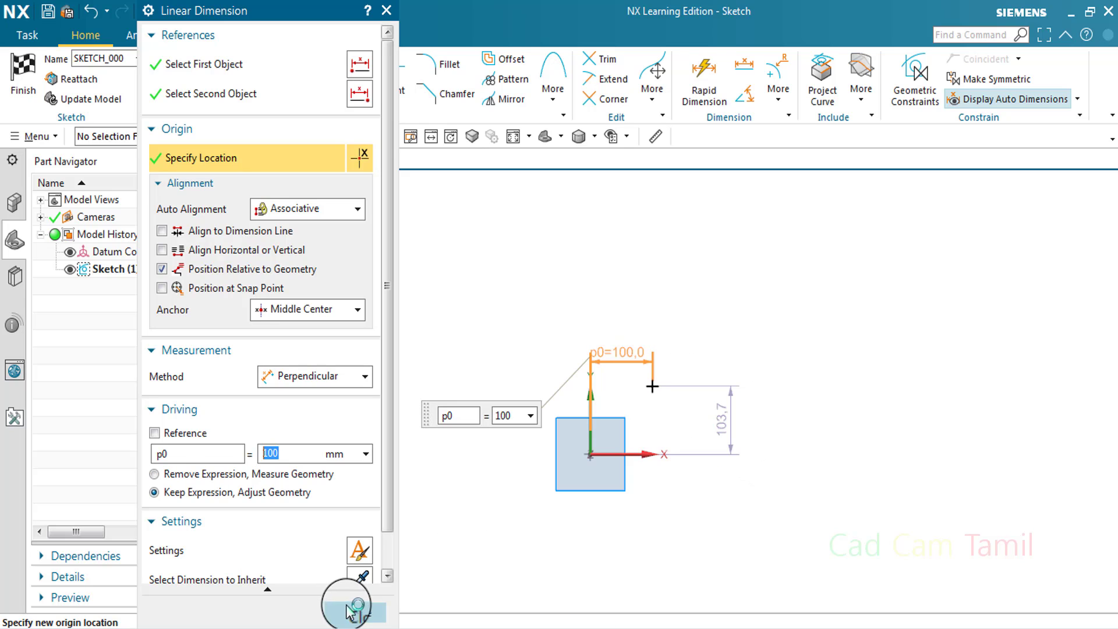
left_click(652, 386)
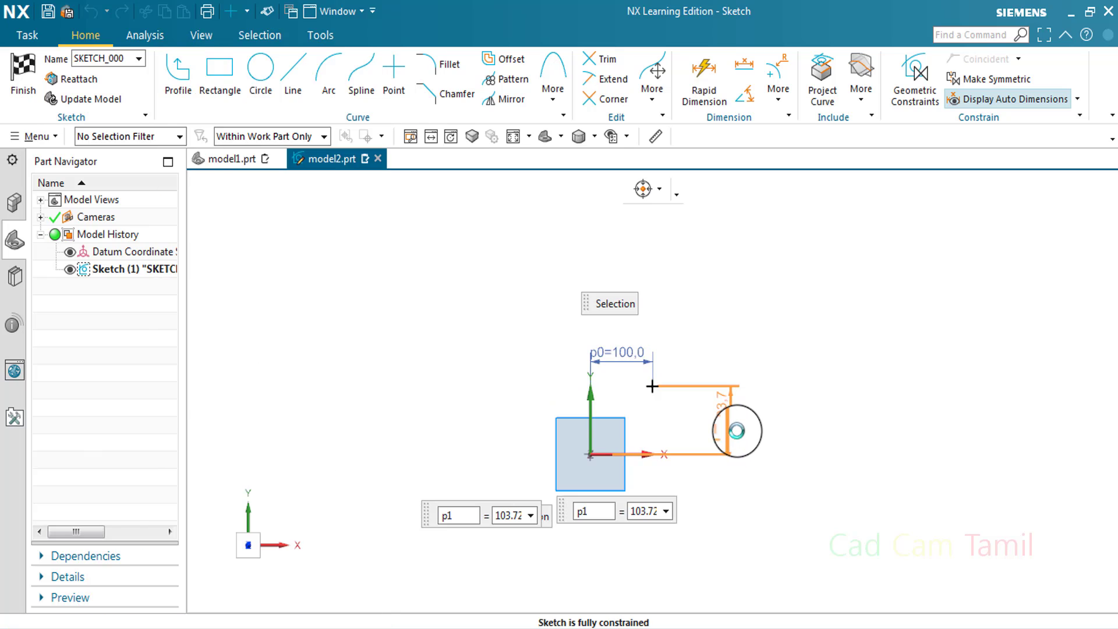
Set the point's vertical distance from the sketch origin to 100 mm
key("BackSpace")
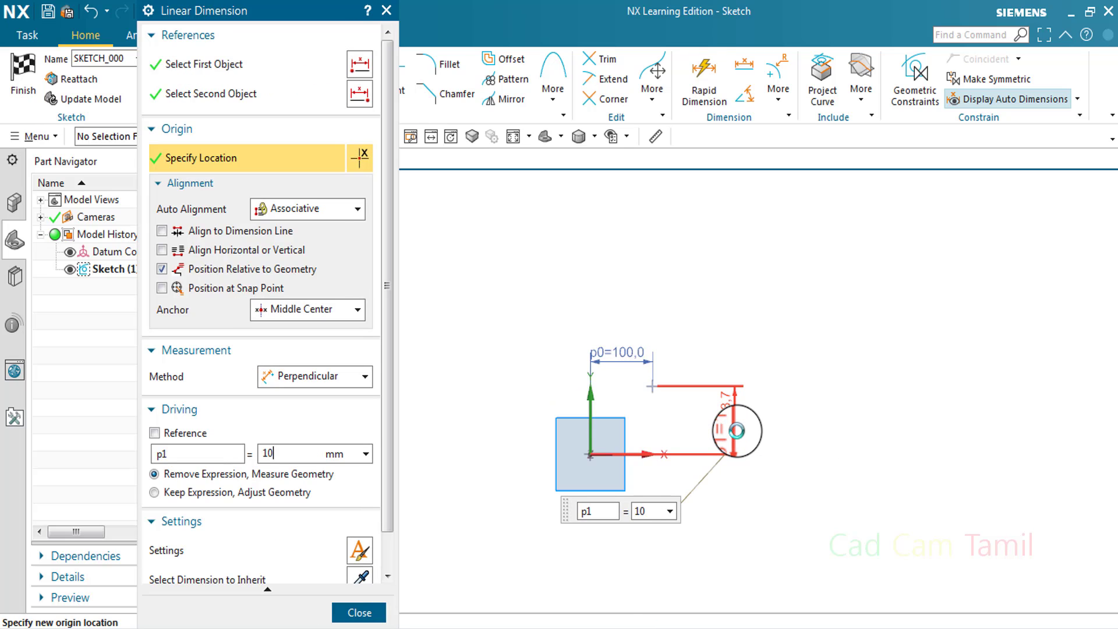
key("Return")
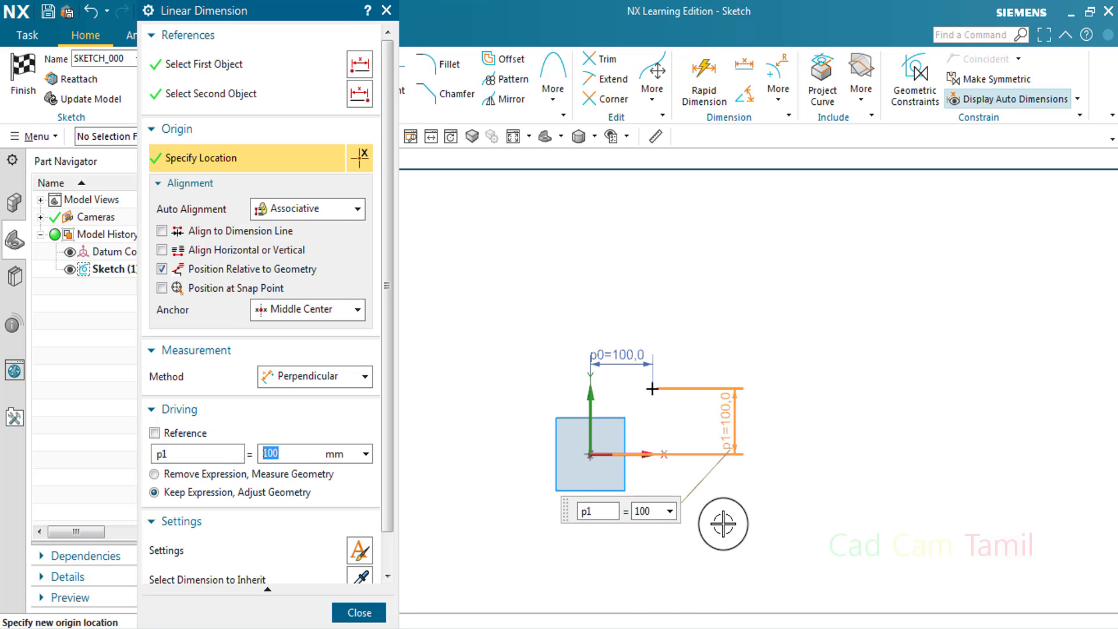
left_click(359, 612)
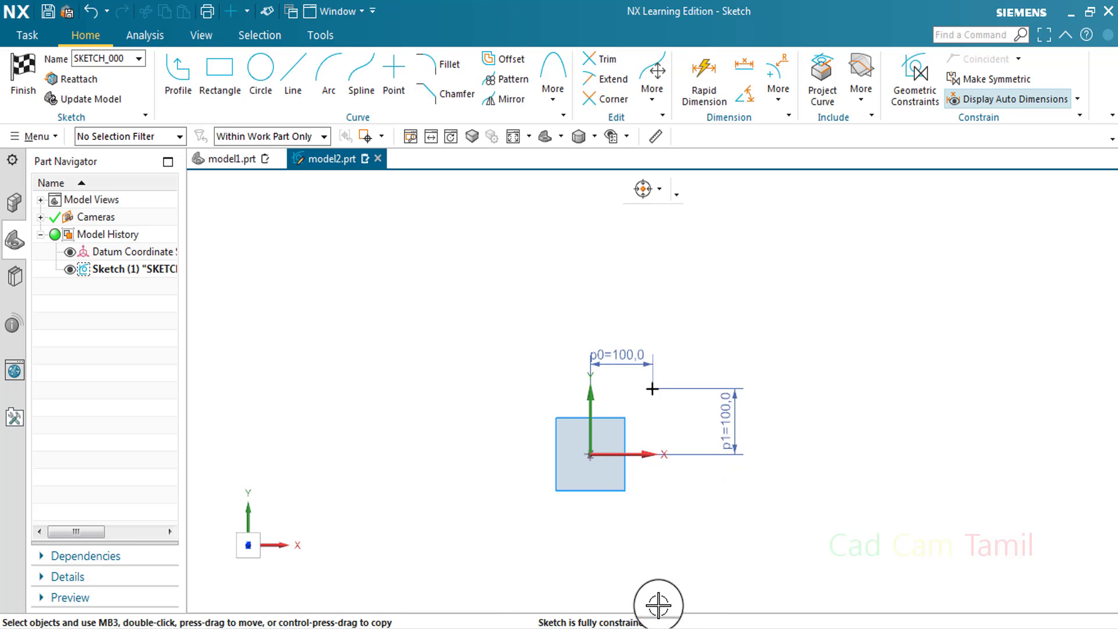
Finish the sketch in model2.prt and return to model1.prt with its sketch open for editing
scroll(629, 390, "up", 2)
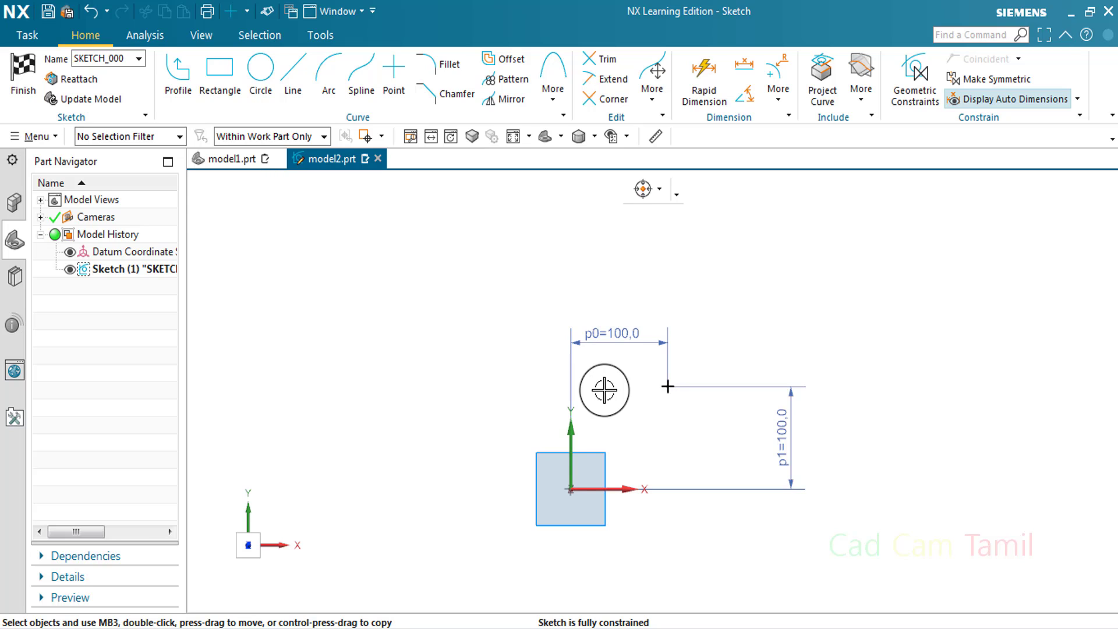
left_click(23, 70)
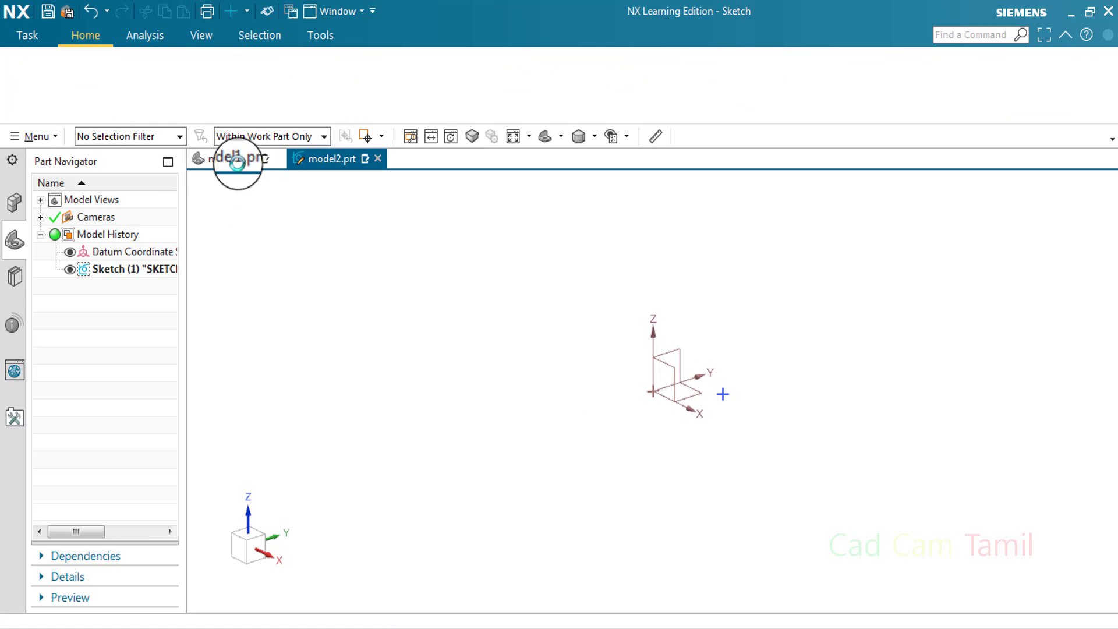
left_click(237, 159)
Delete the dimensioned point from the sketch in model1.prt
scroll(542, 370, "up", 2)
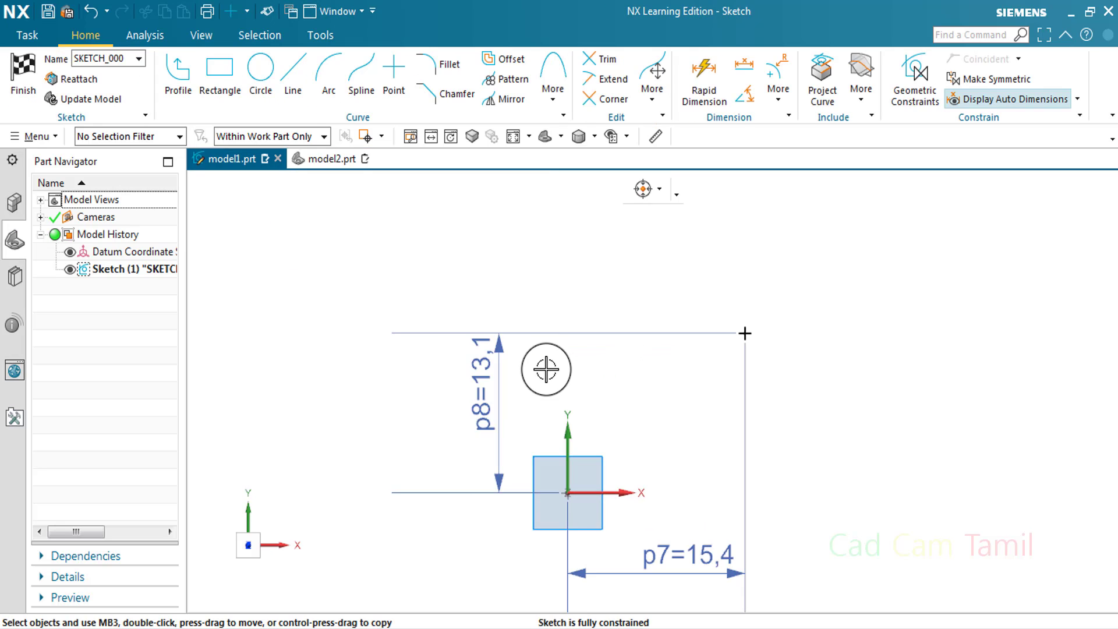
right_click(706, 342)
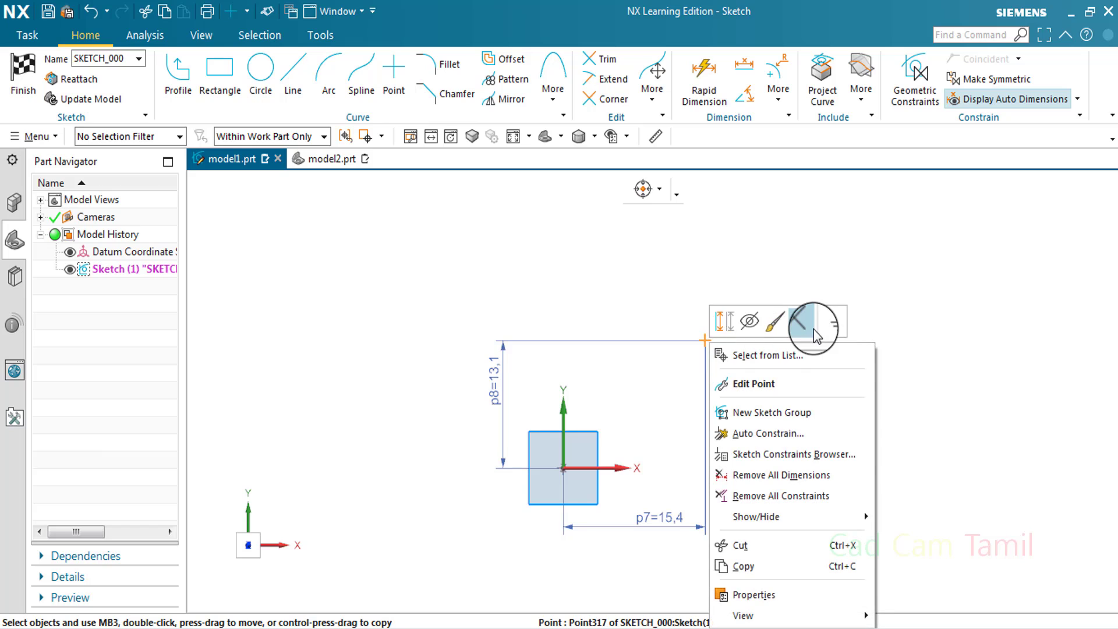
left_click(807, 320)
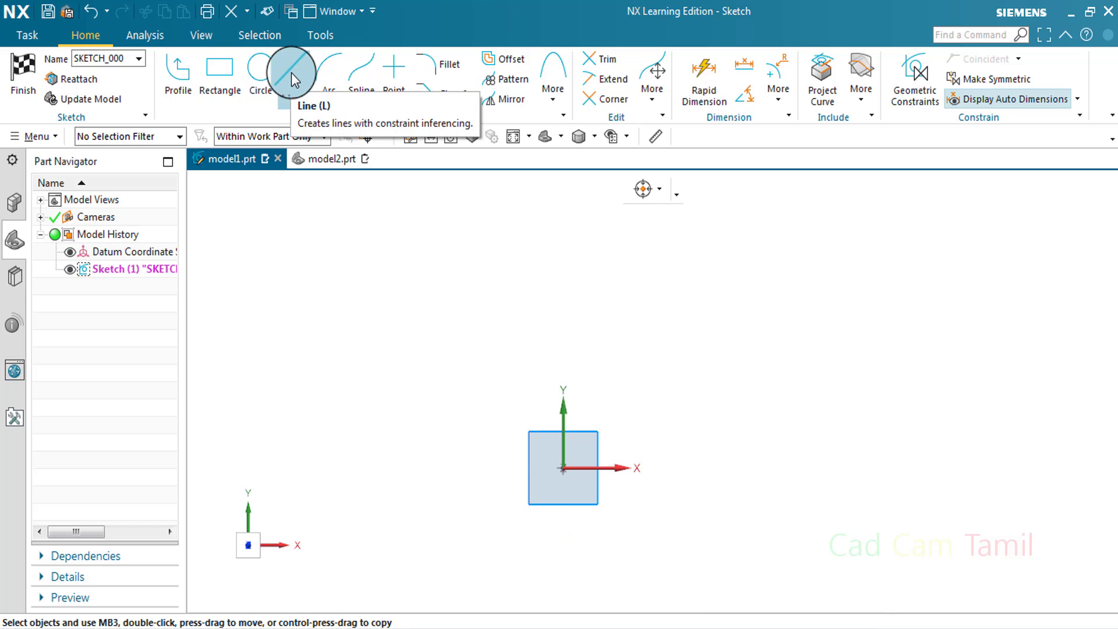
Sketch a horizontal line about 19 mm long, above and to the right of the sketch origin
left_click(292, 73)
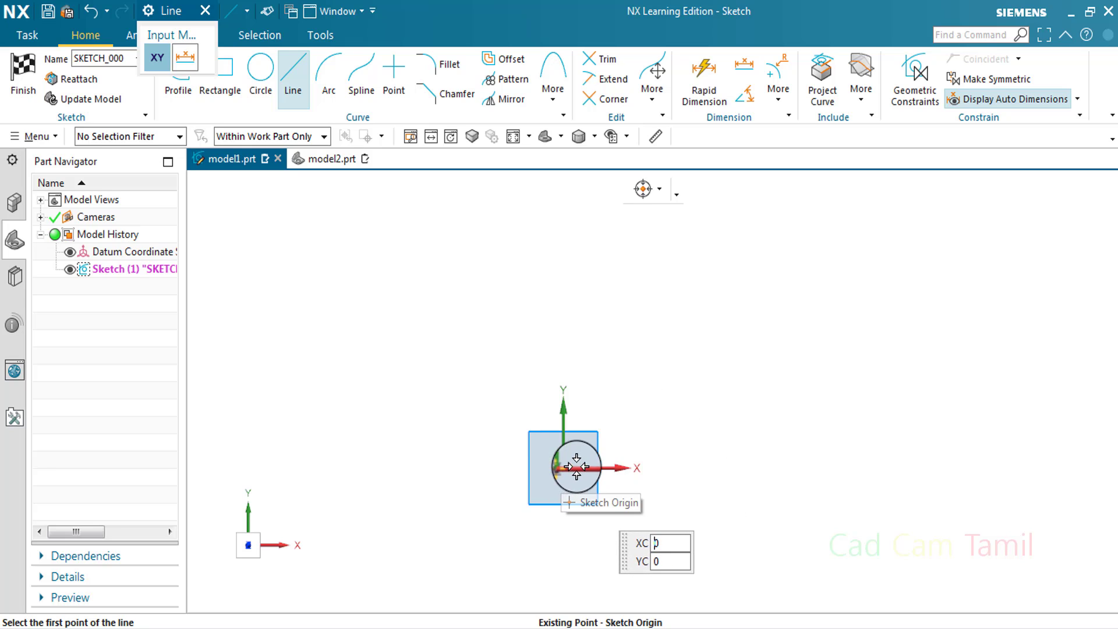
left_click(660, 395)
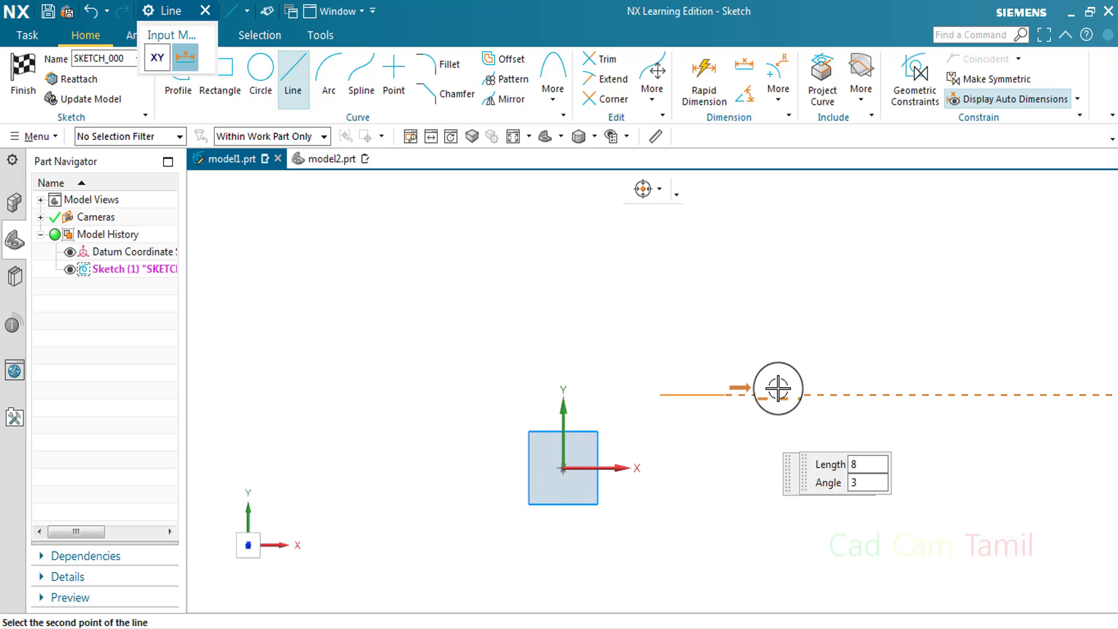
left_click(839, 395)
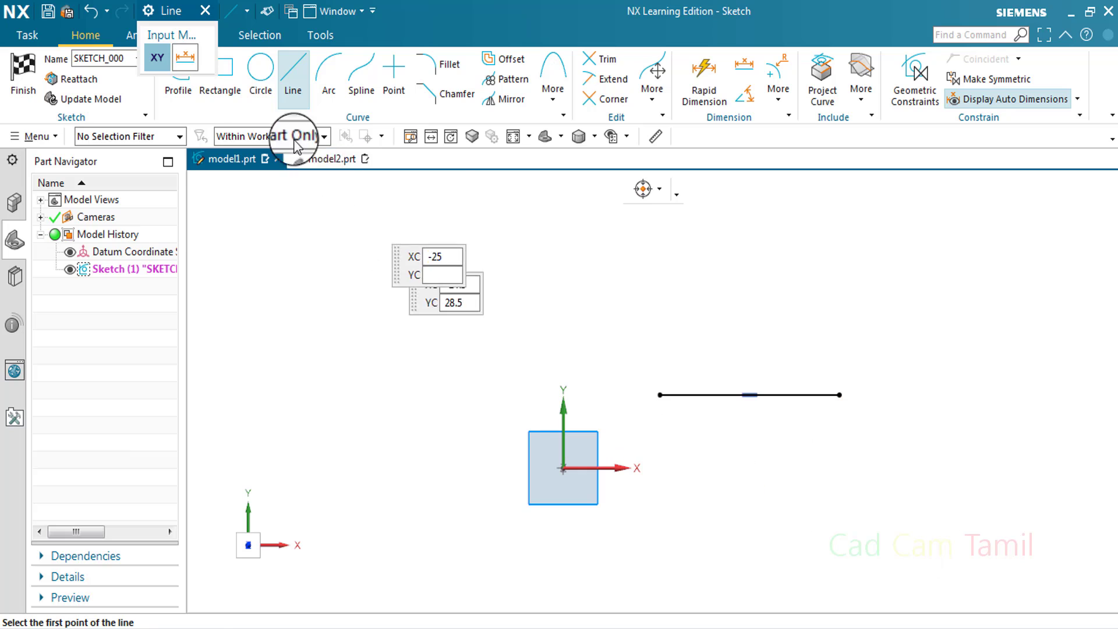
key("Escape")
scroll(736, 431, "up", 1)
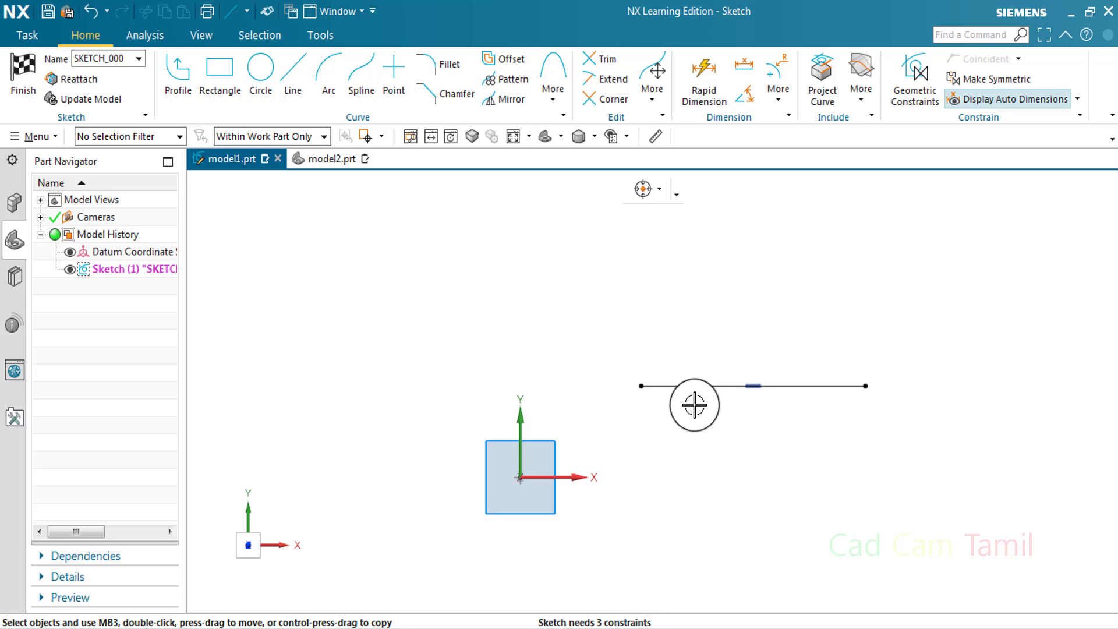
Check the horizontal line's free directions and dimension the horizontal distance from the sketch origin to its left endpoint
key("c")
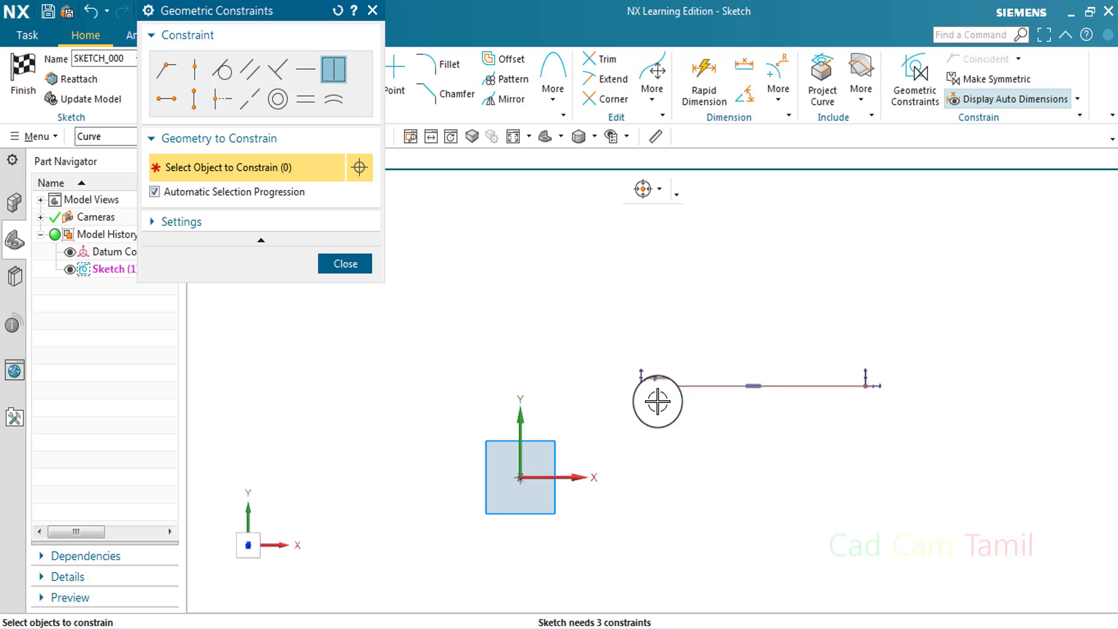
left_click(345, 263)
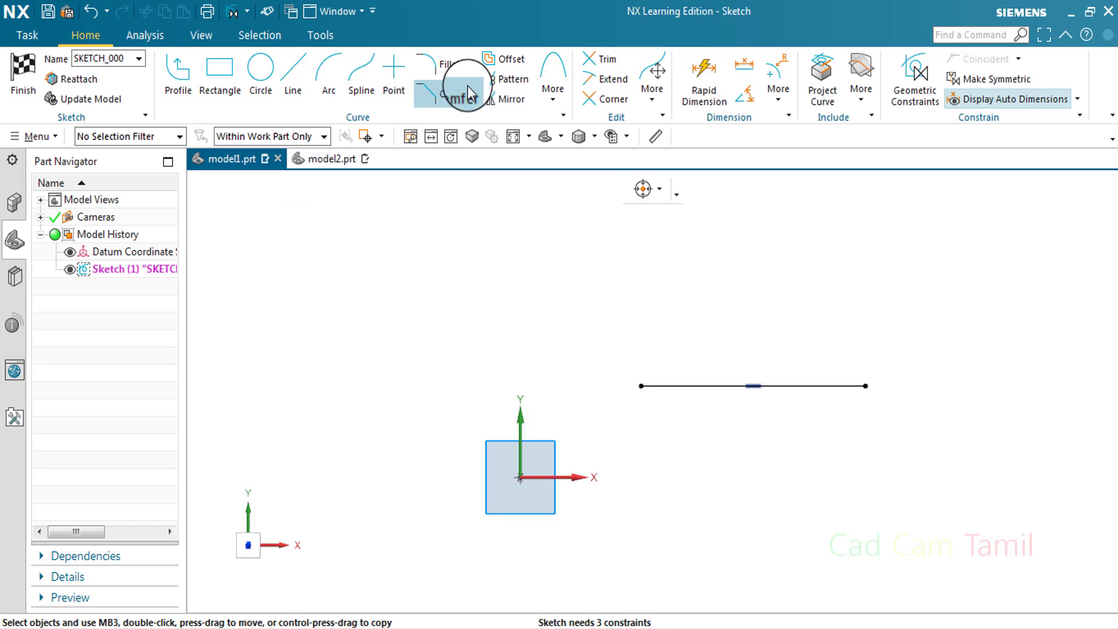
left_click(699, 73)
left_click(644, 386)
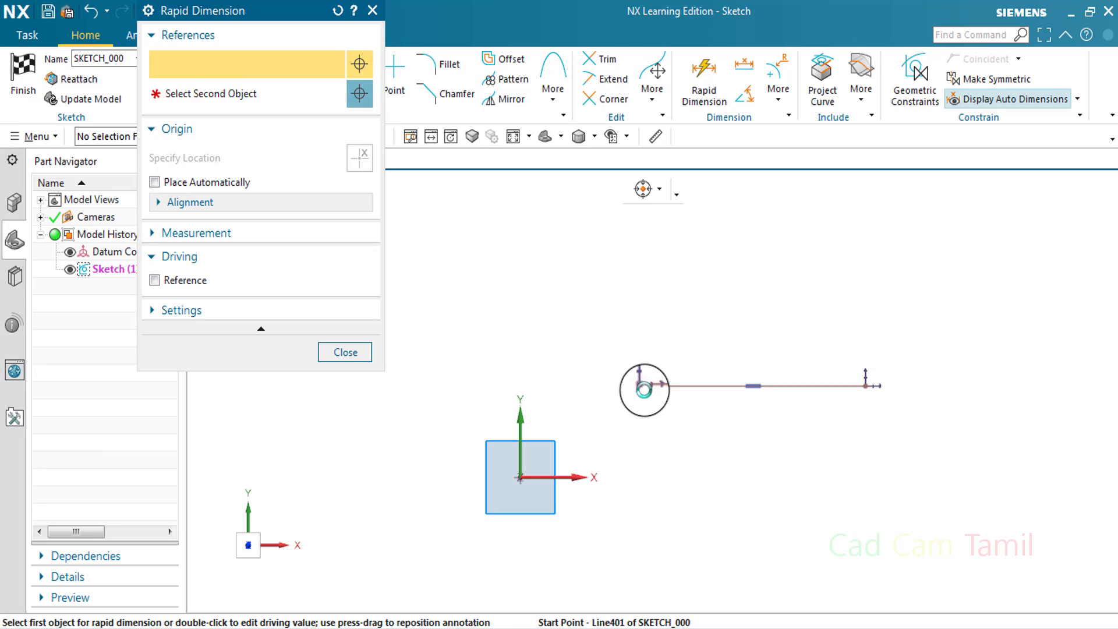
left_click(520, 479)
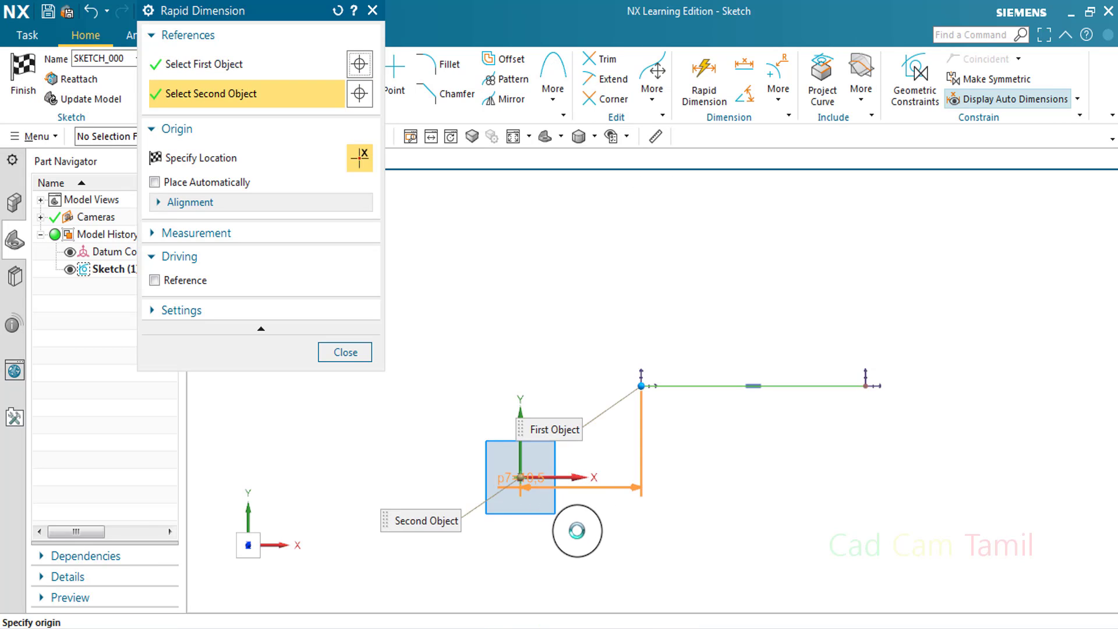
left_click(643, 386)
double_click(593, 515)
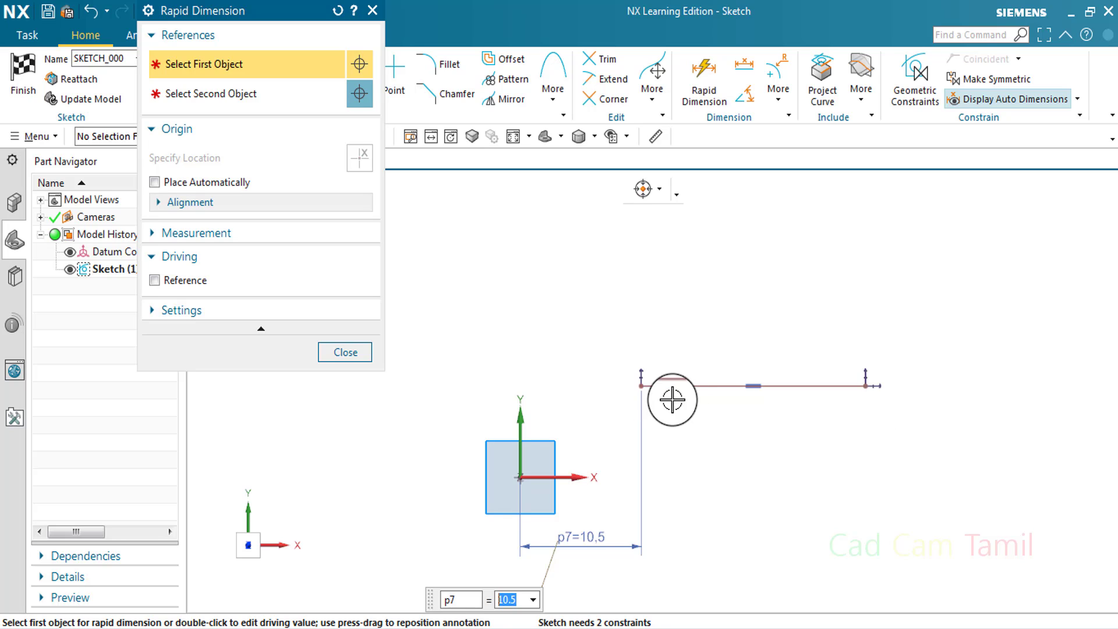
Dimension the vertical distance from the sketch origin to the line's left endpoint
left_click(642, 387)
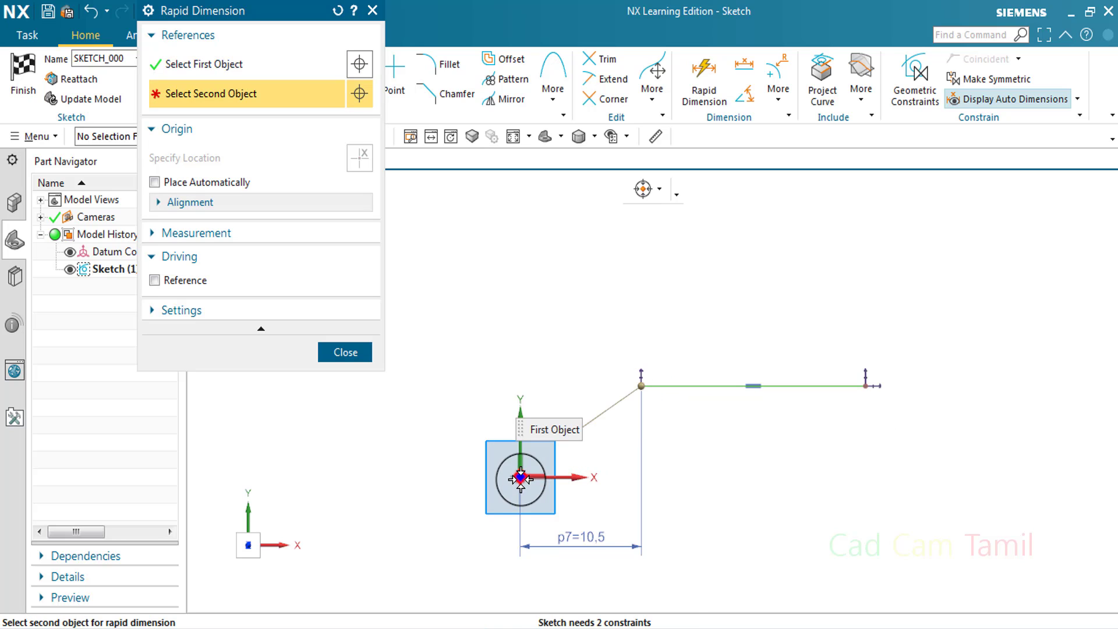
left_click(520, 478)
left_click(475, 412)
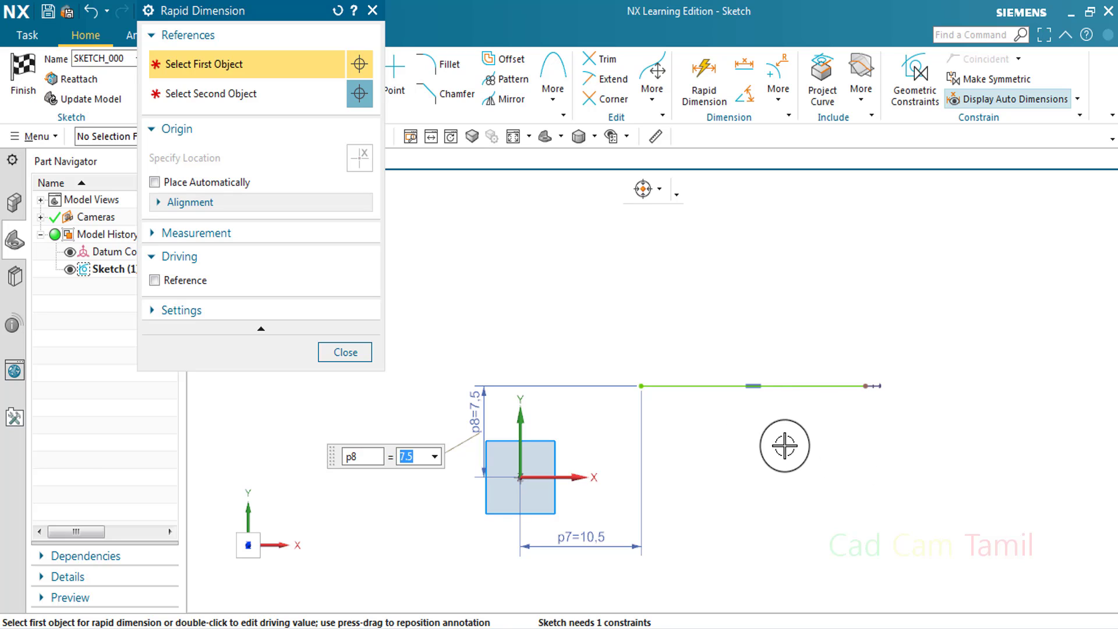
Add a trial horizontal dimension between the sketch origin and the line's right endpoint, and delete that dimension
left_click(868, 386)
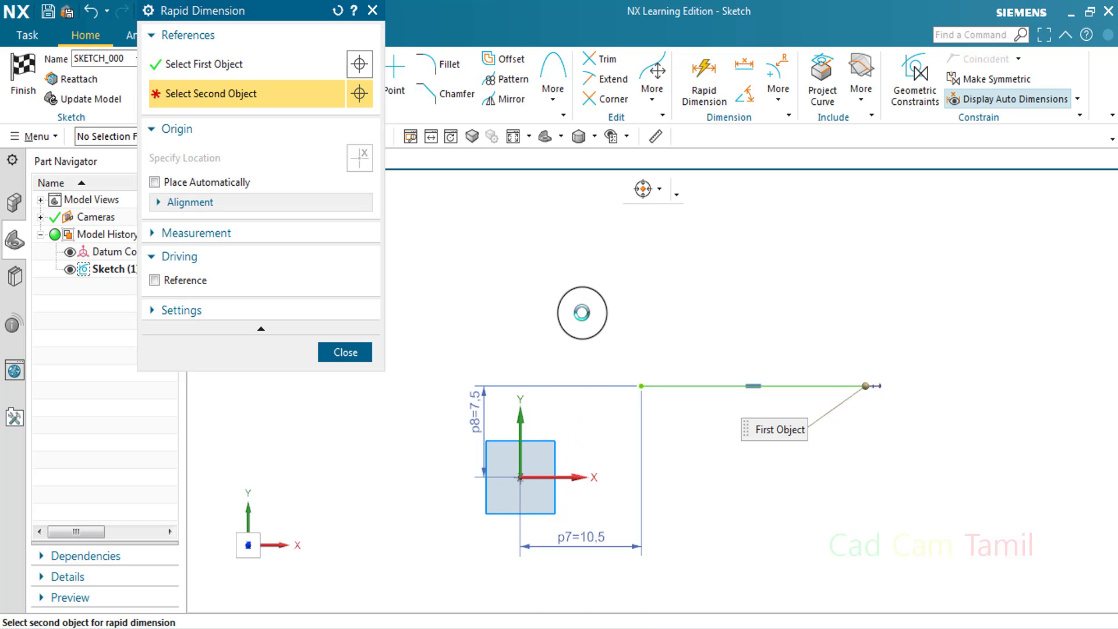
left_click(629, 331)
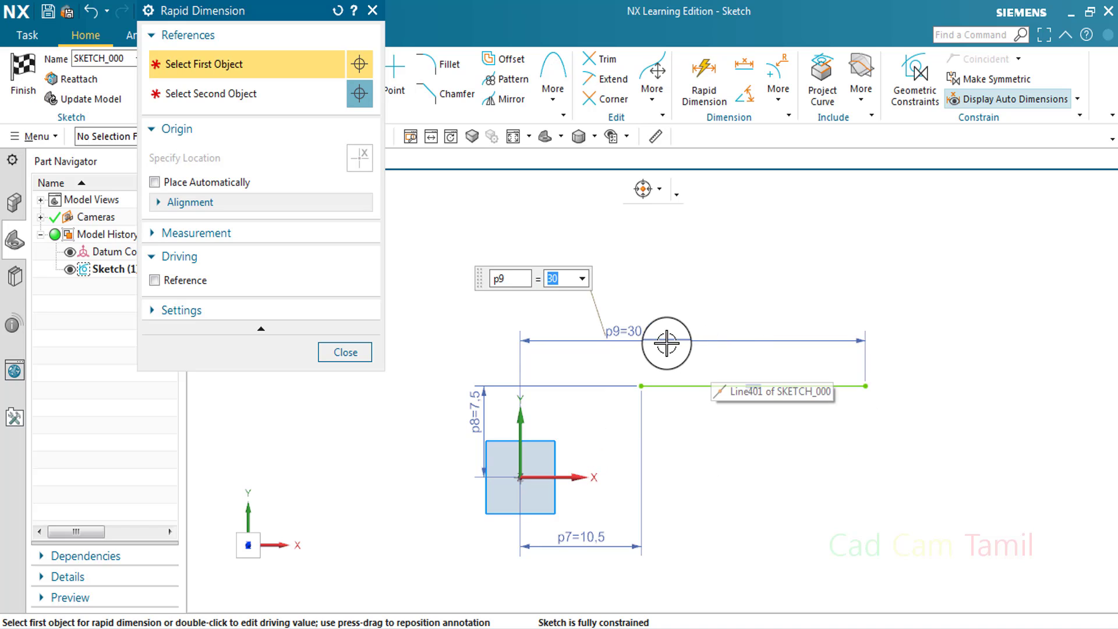
left_click(373, 11)
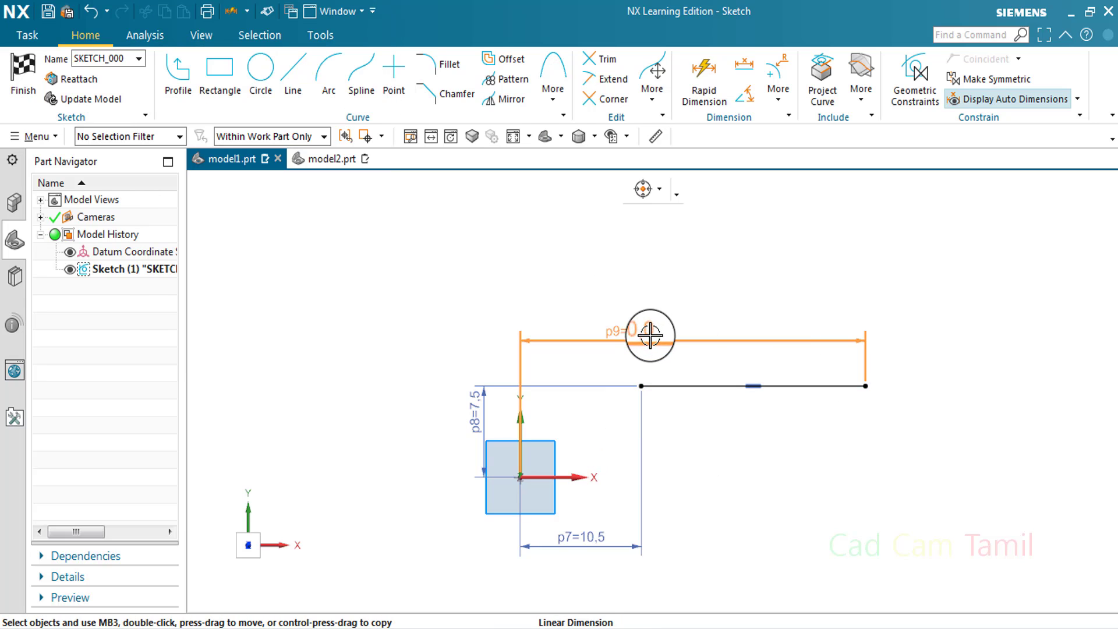
right_click(646, 332)
left_click(771, 330)
Dimension the horizontal line's length above it and check the geometry for remaining free directions
left_click(705, 72)
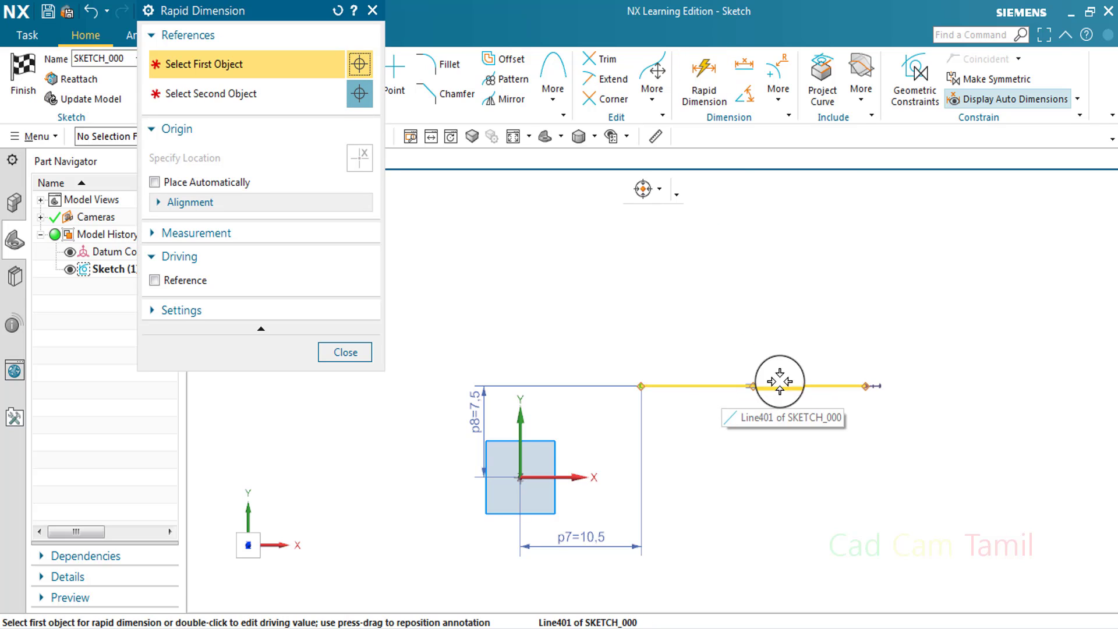
left_click(804, 385)
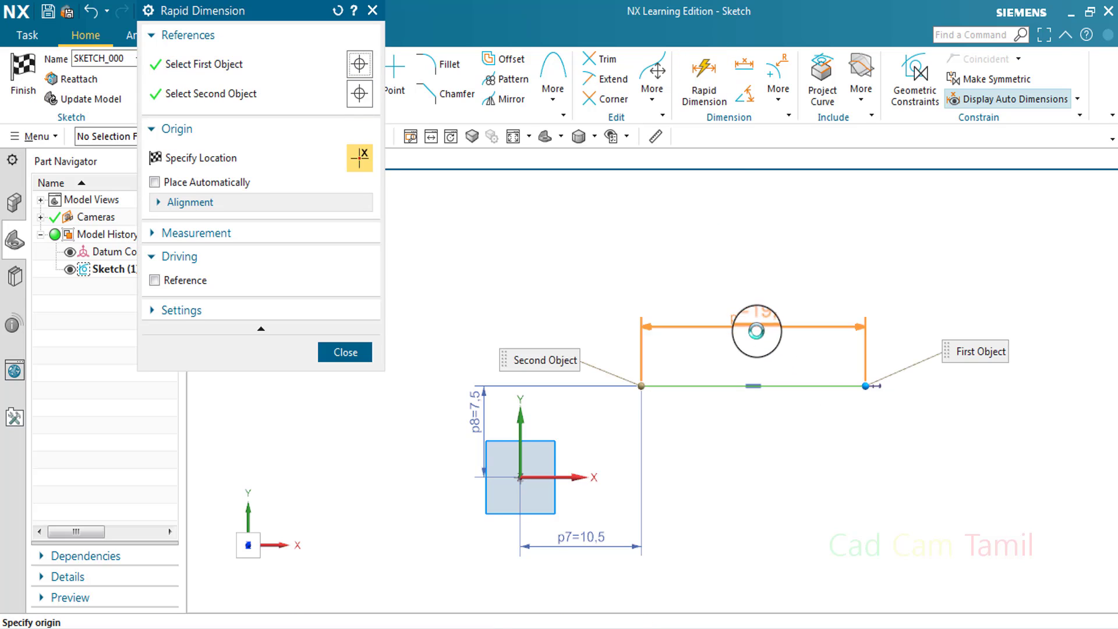
left_click(752, 331)
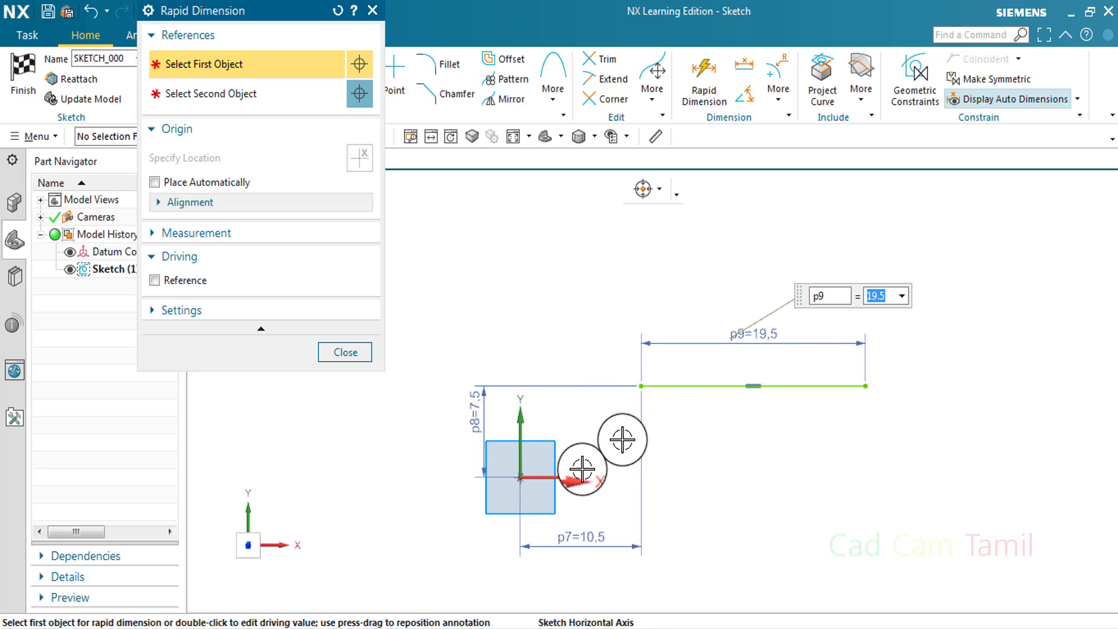
left_click(367, 358)
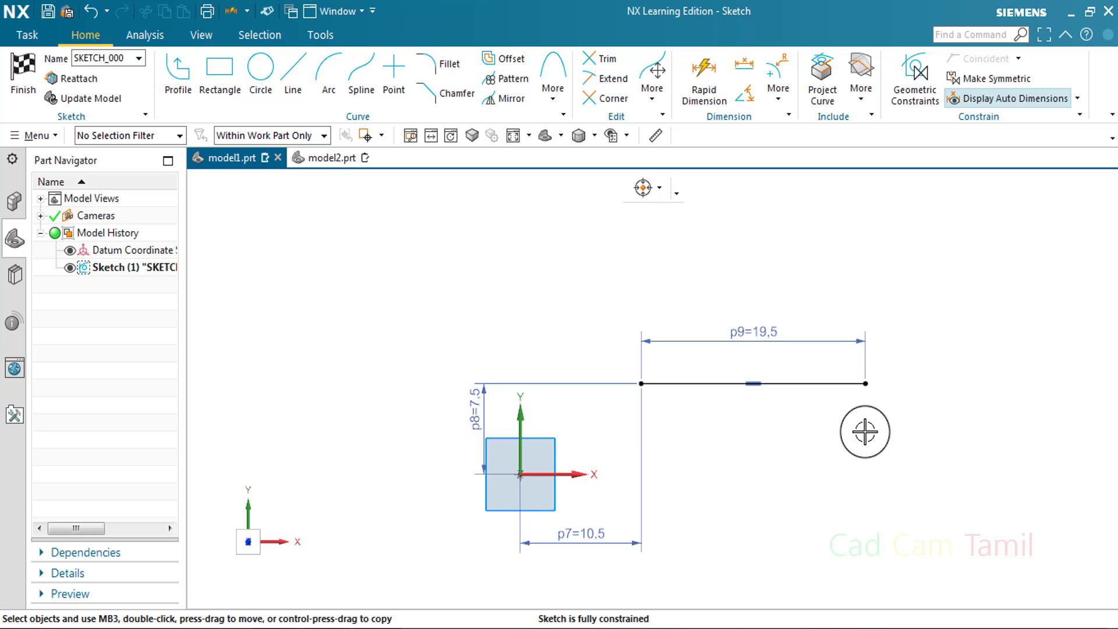
key("c")
left_click(366, 263)
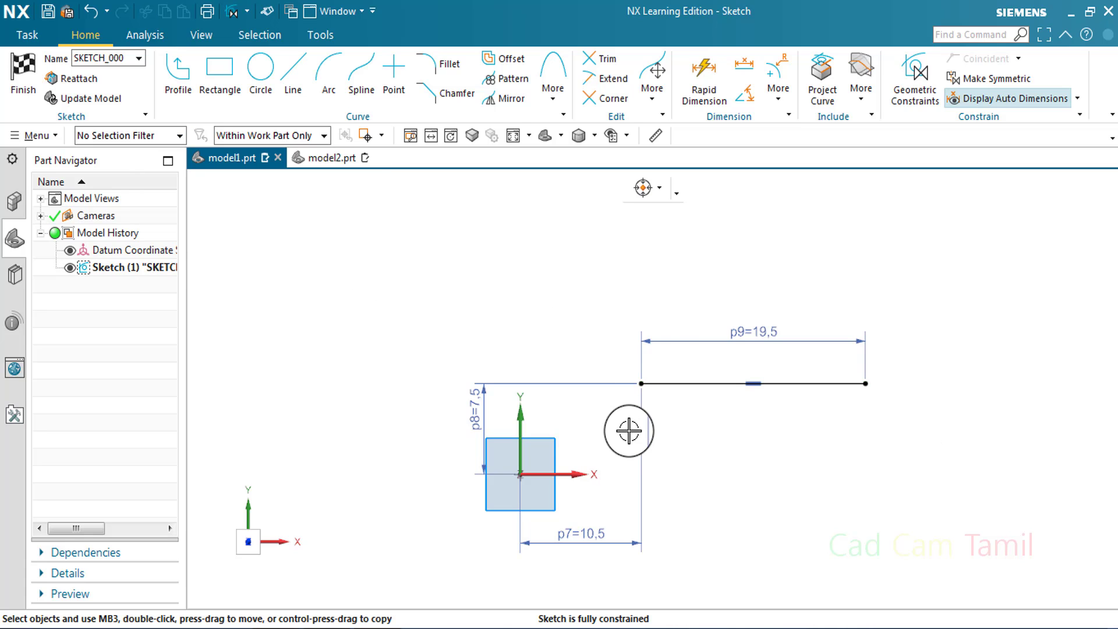
Sketch a second horizontal line about 26.5 mm long, starting at the sketch origin and running along the positive X axis
scroll(576, 466, "down", 1)
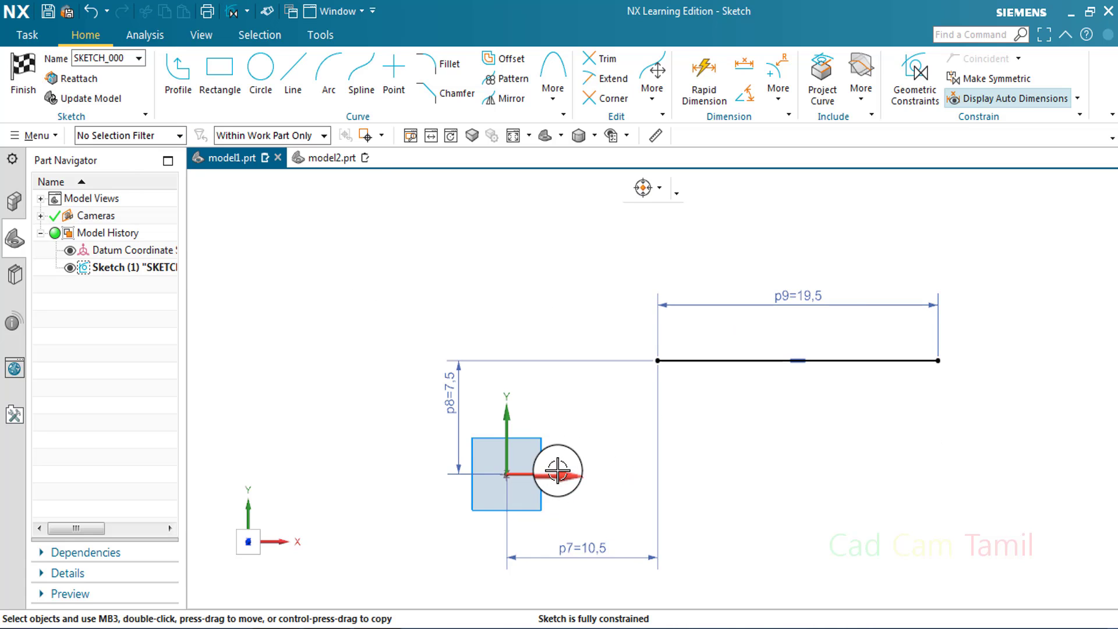
left_click(291, 69)
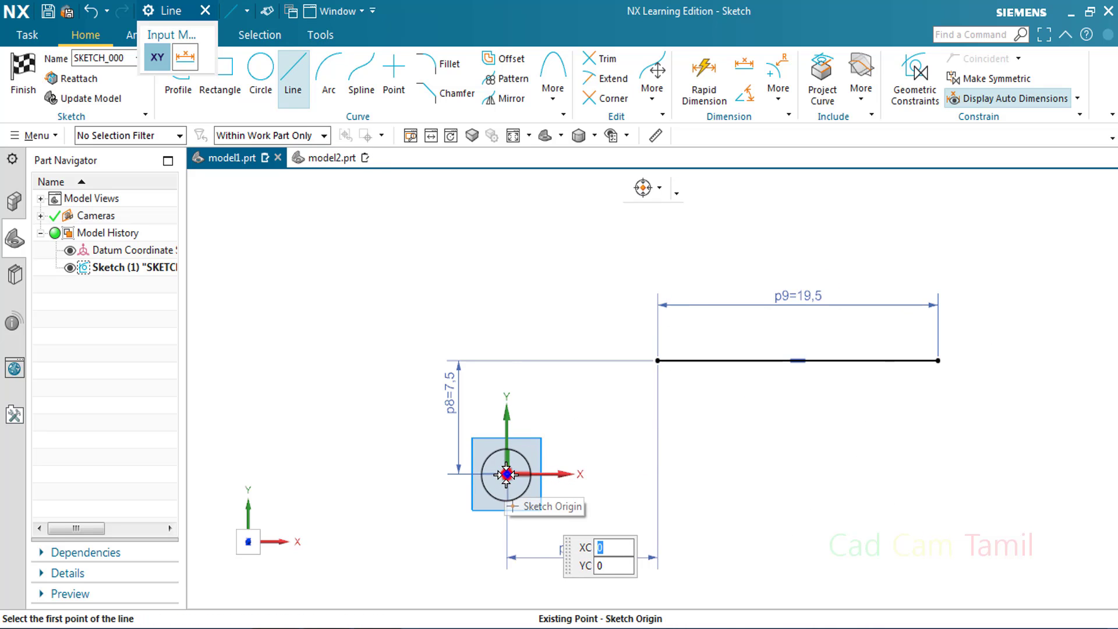
left_click(507, 474)
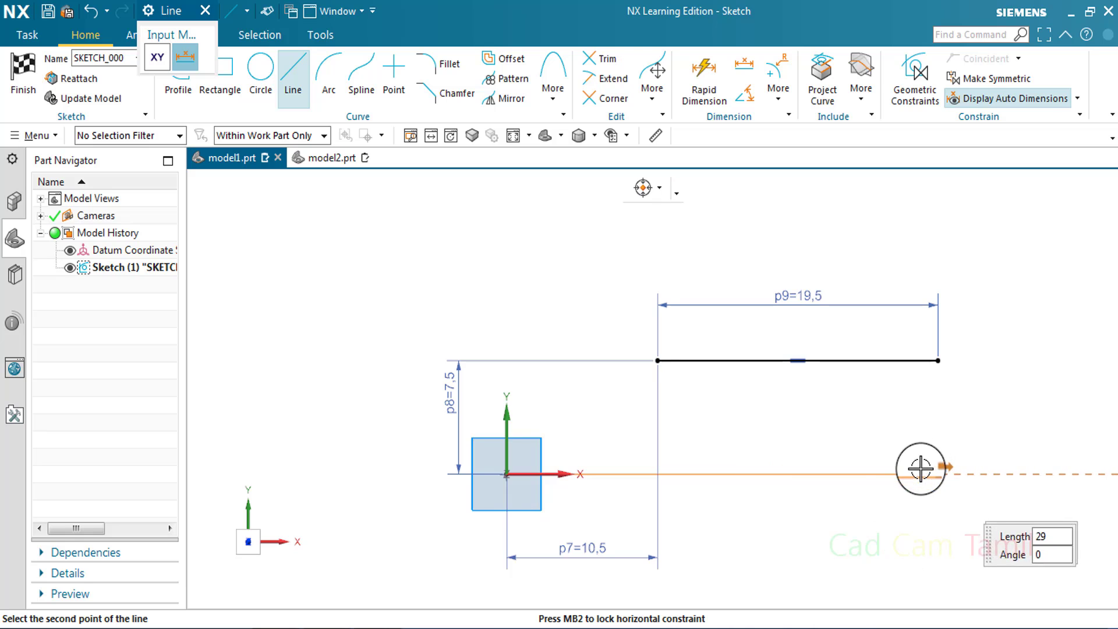
left_click(888, 474)
left_click(205, 11)
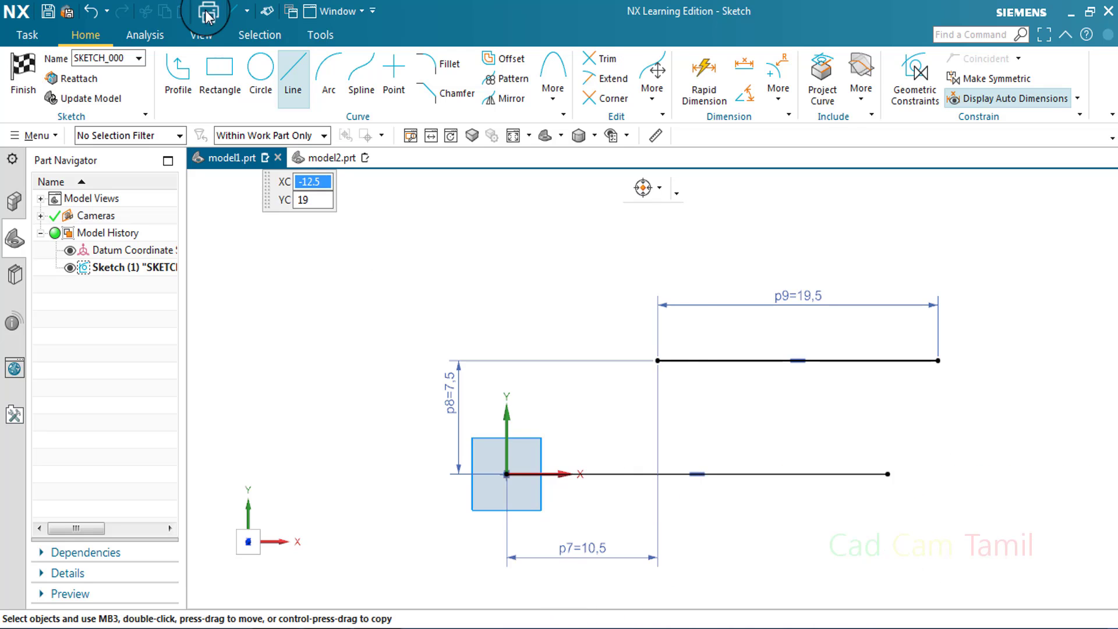
Check the free directions of the line starting at the origin and dimension its length below it
left_click(915, 75)
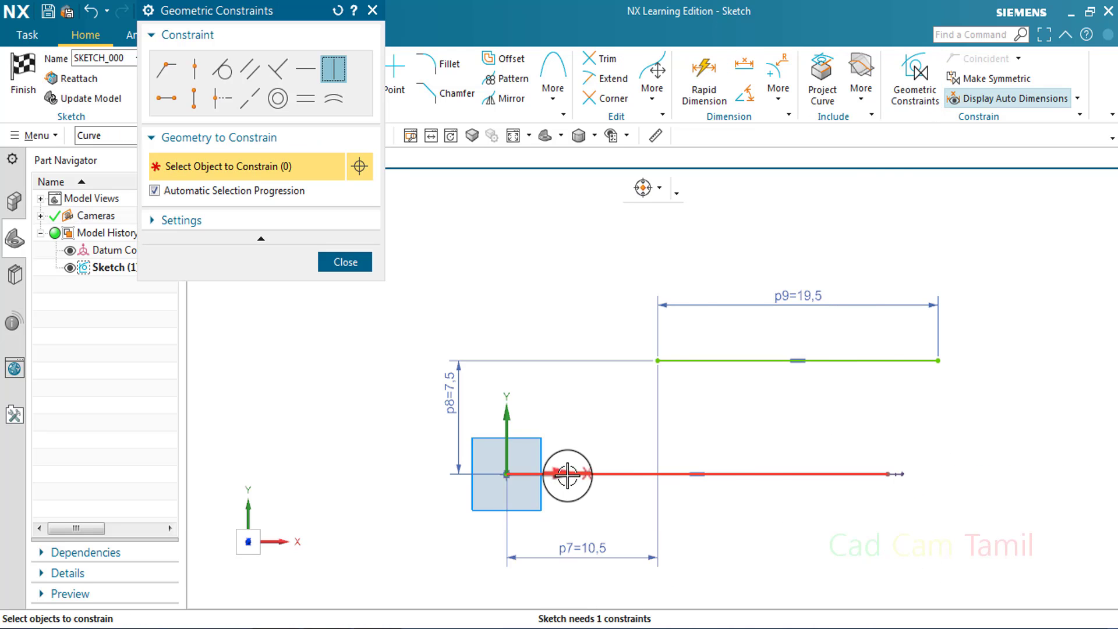
left_click(811, 477)
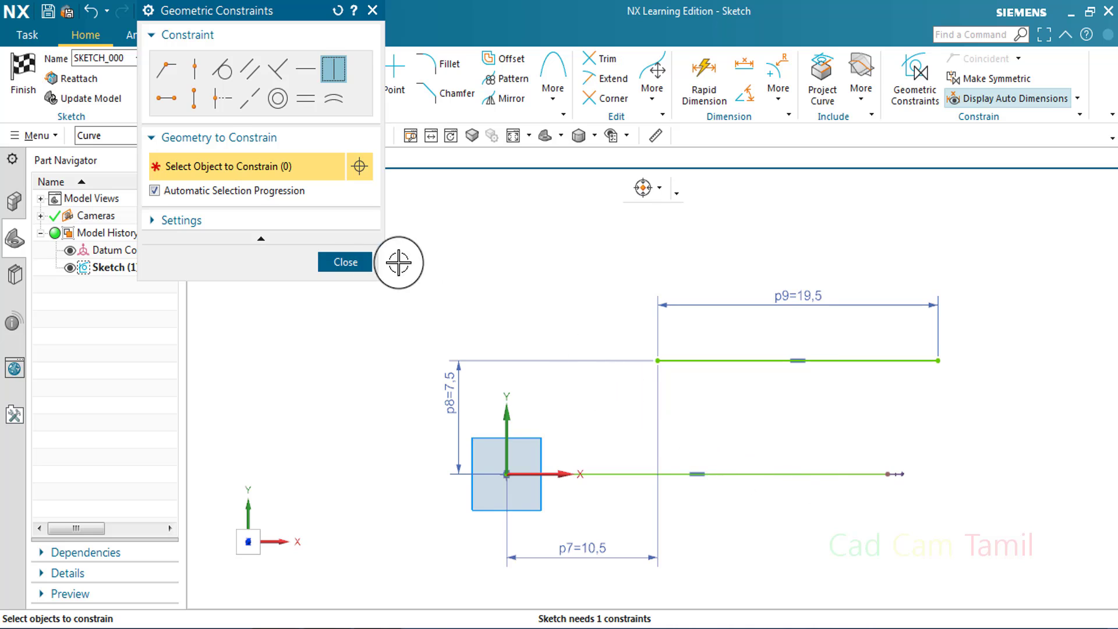
left_click(352, 261)
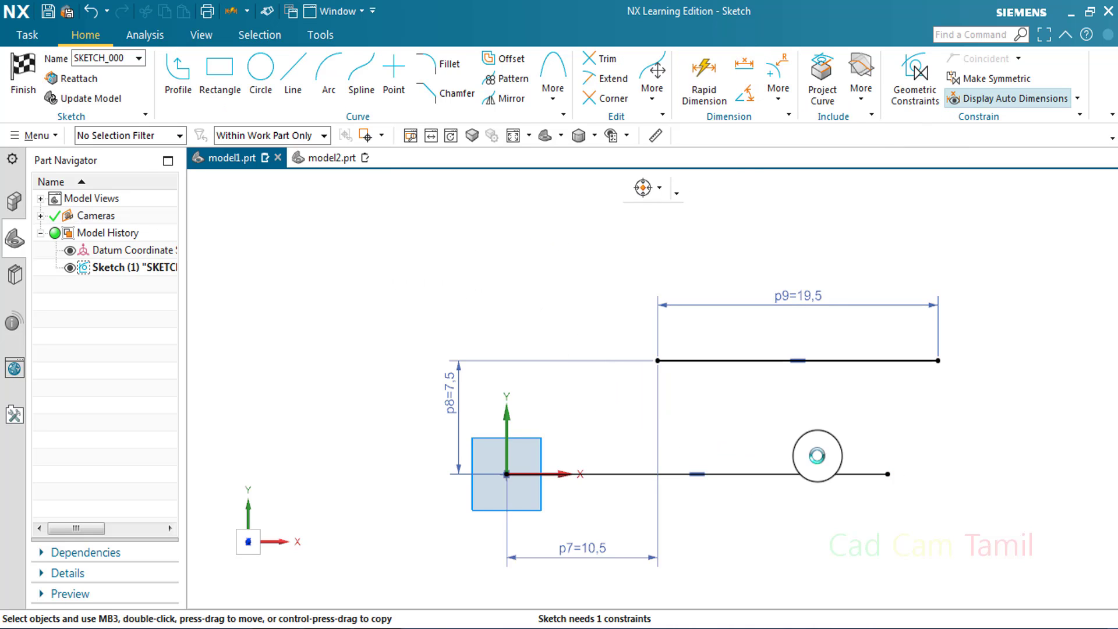
key("d")
left_click(787, 474)
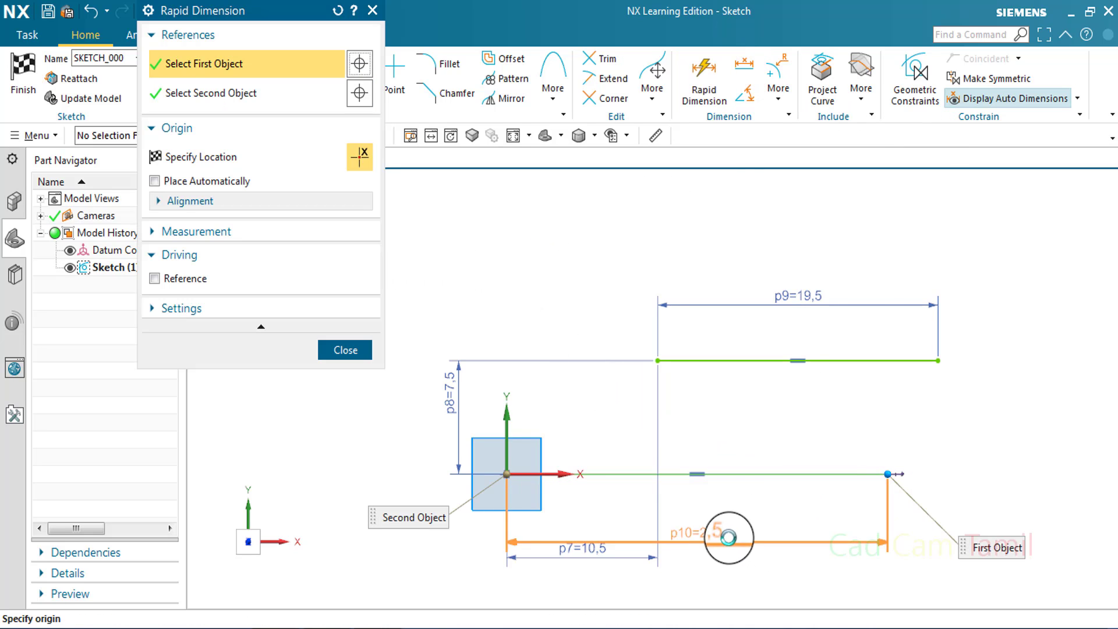
left_click(735, 594)
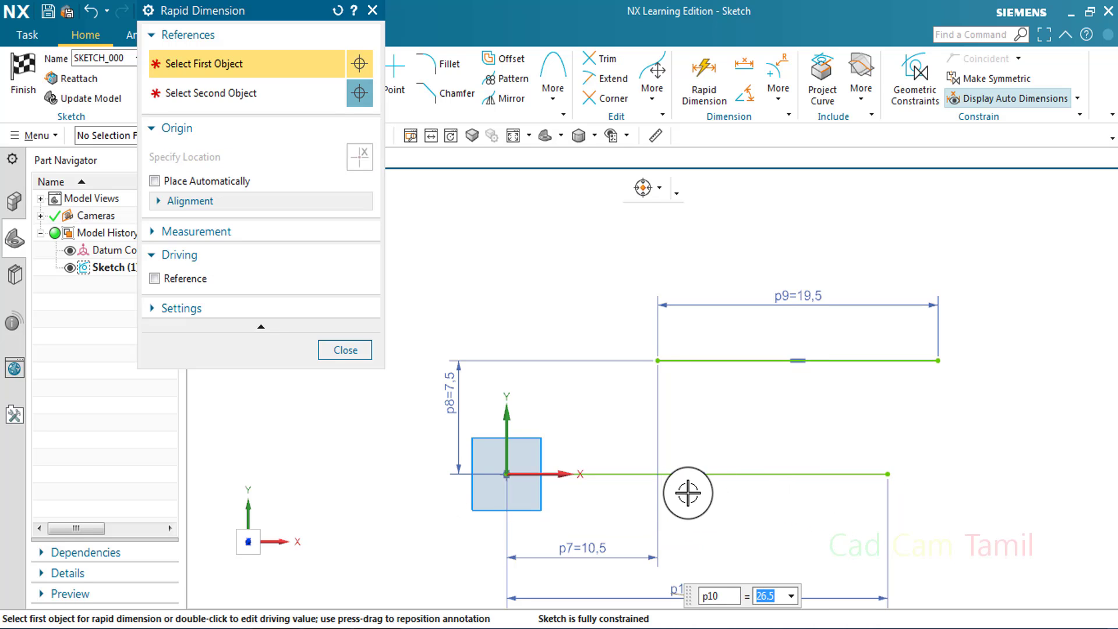
left_click(361, 353)
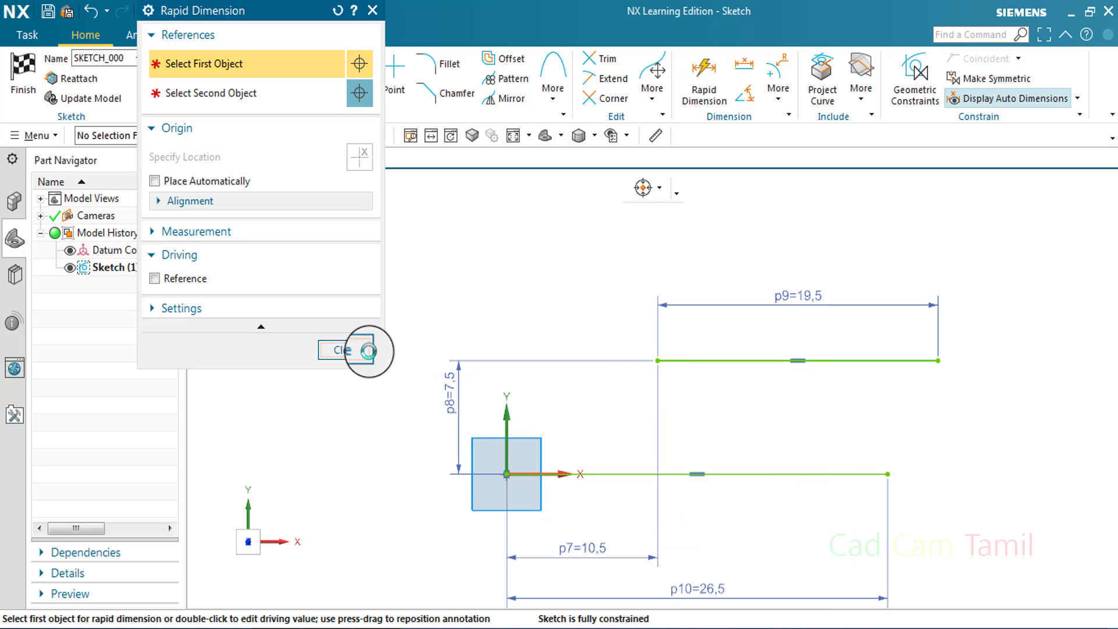
Sketch a sloped line rising to the left, starting about 6.5 mm left of and 15.5 mm above the sketch origin
scroll(647, 459, "down", 1)
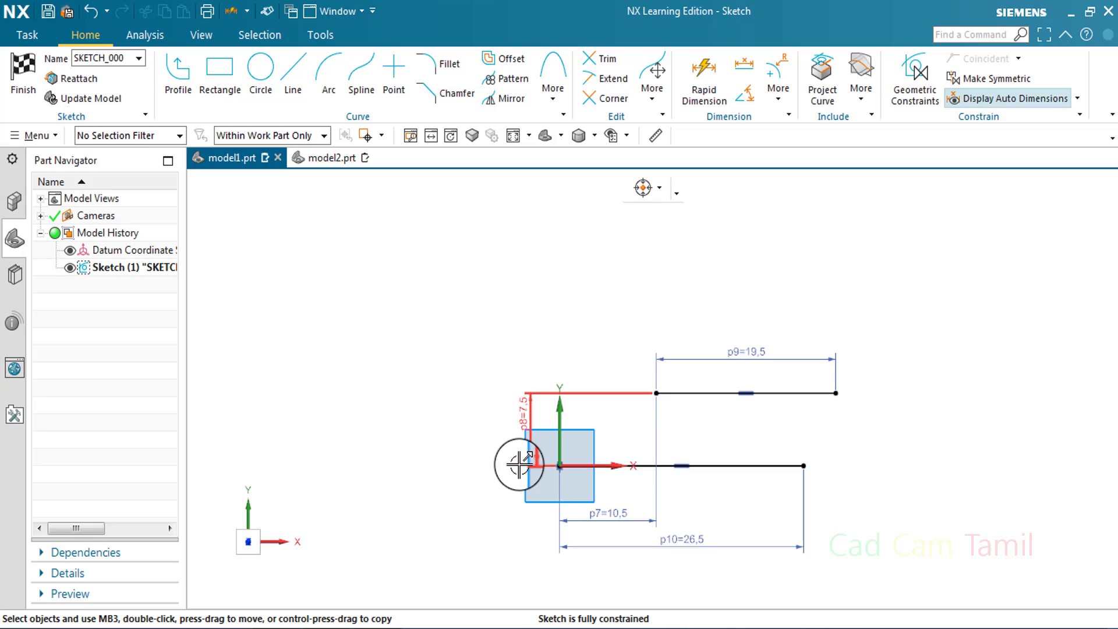
key("l")
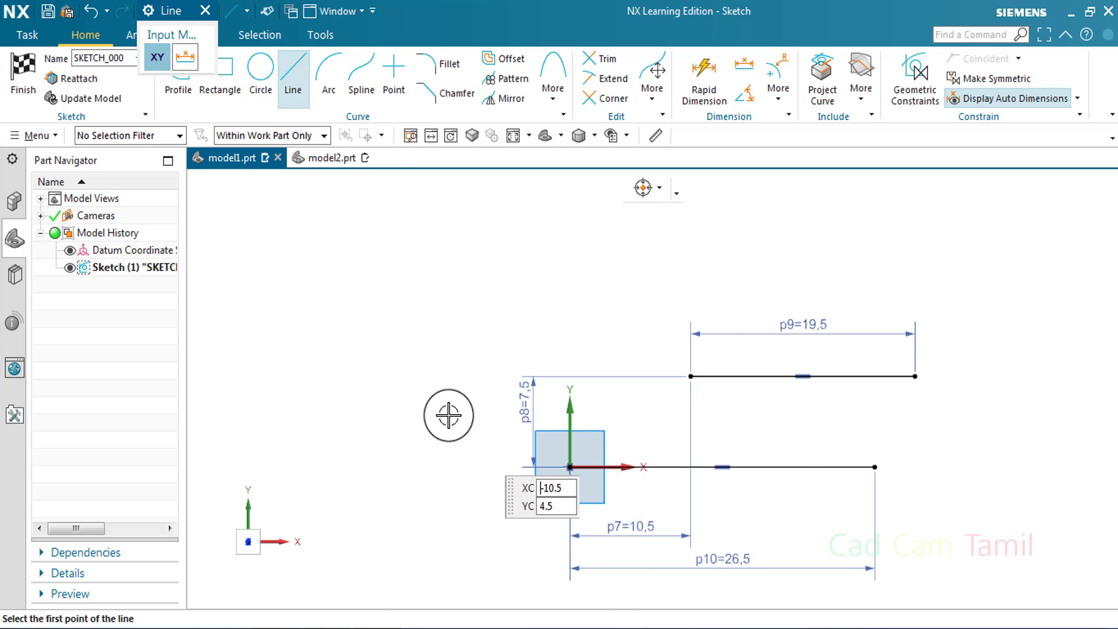
left_click(495, 279)
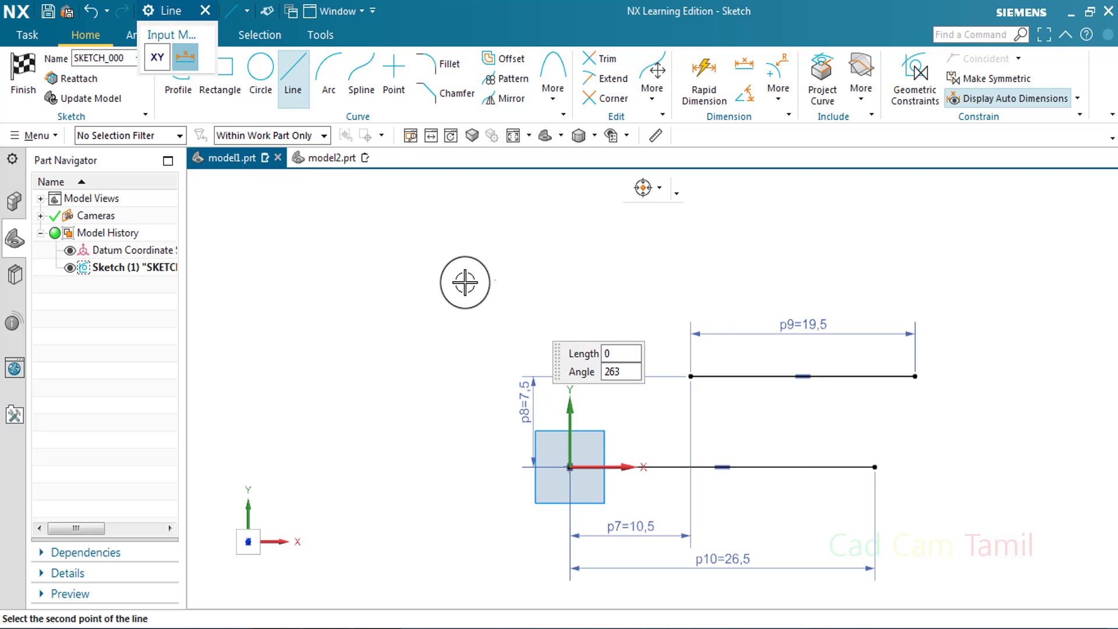
left_click(361, 208)
key("Escape")
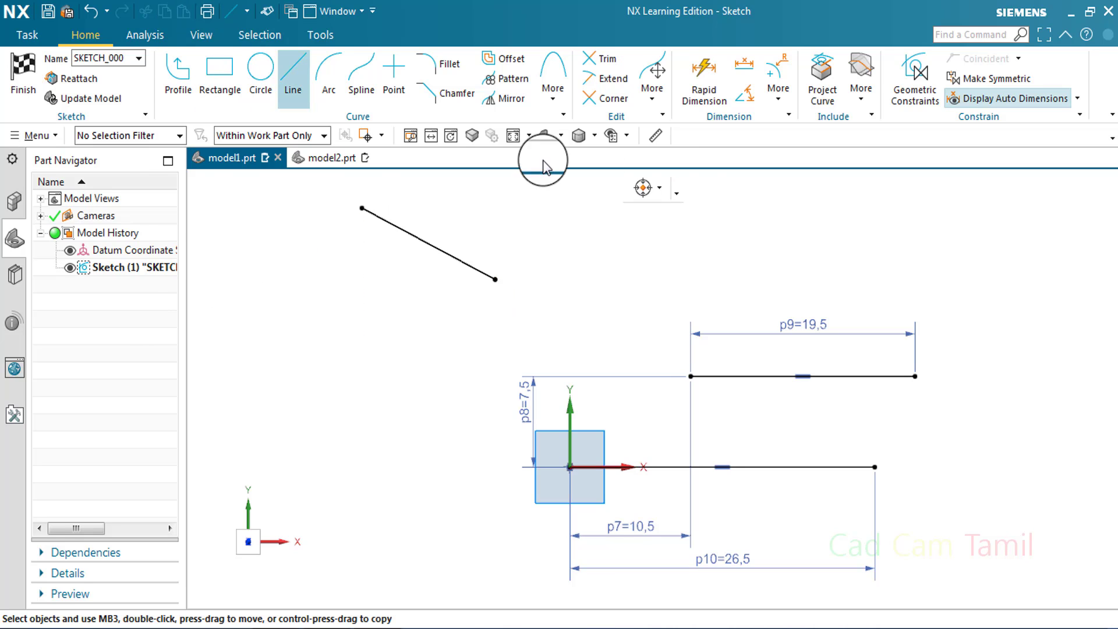
Dimension the vertical and horizontal distances from the sketch origin to the sloped line's lower endpoint
key("d")
scroll(577, 326, "up", 3)
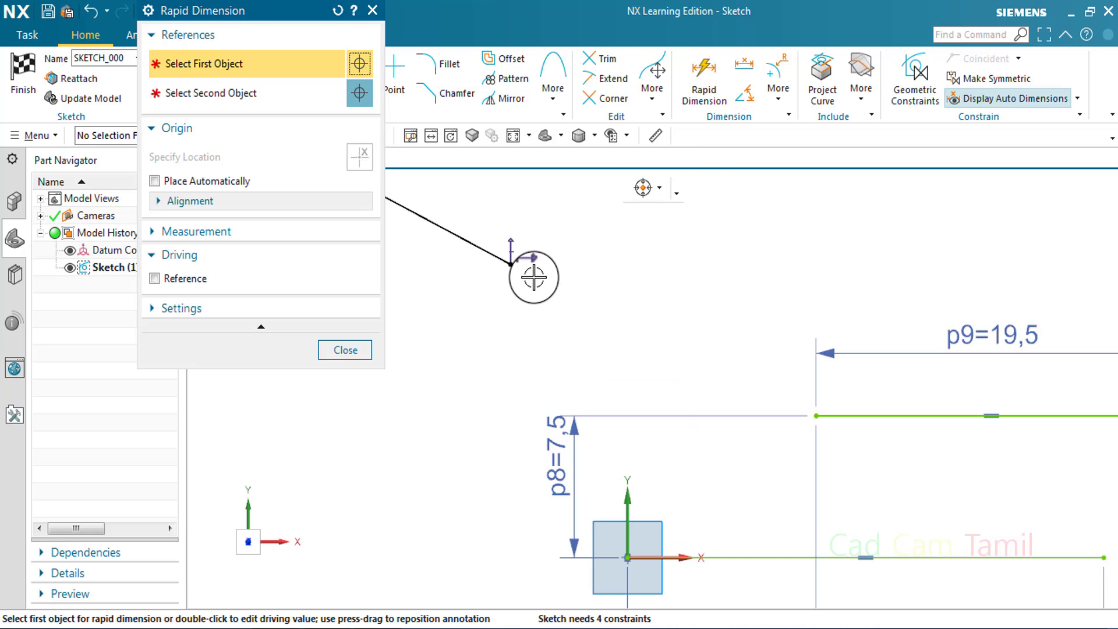
left_click(511, 264)
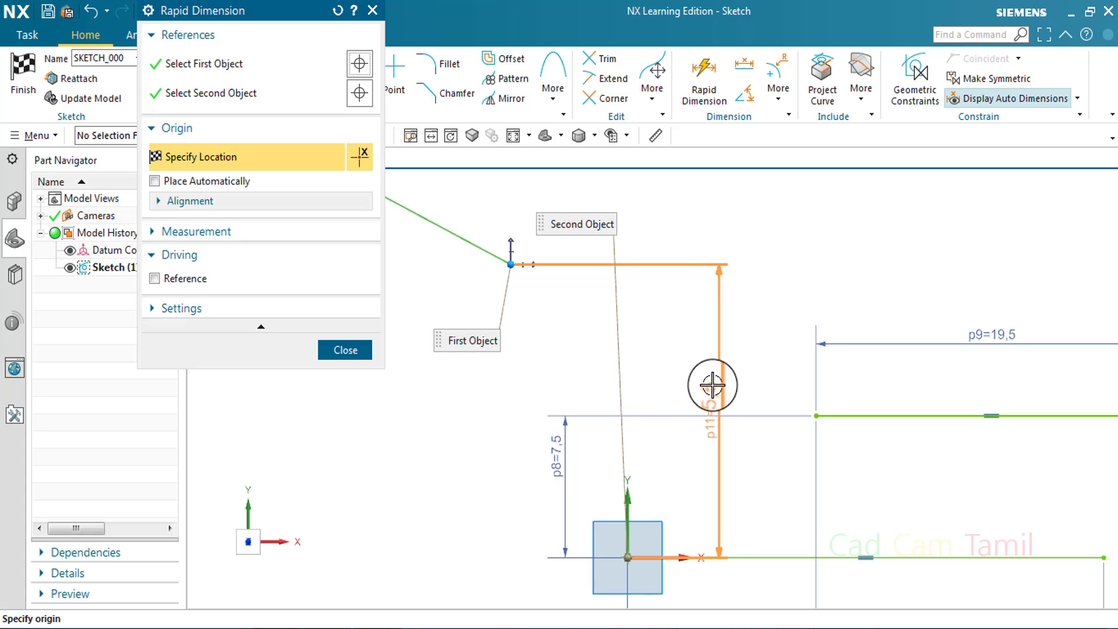
scroll(699, 390, "down", 2)
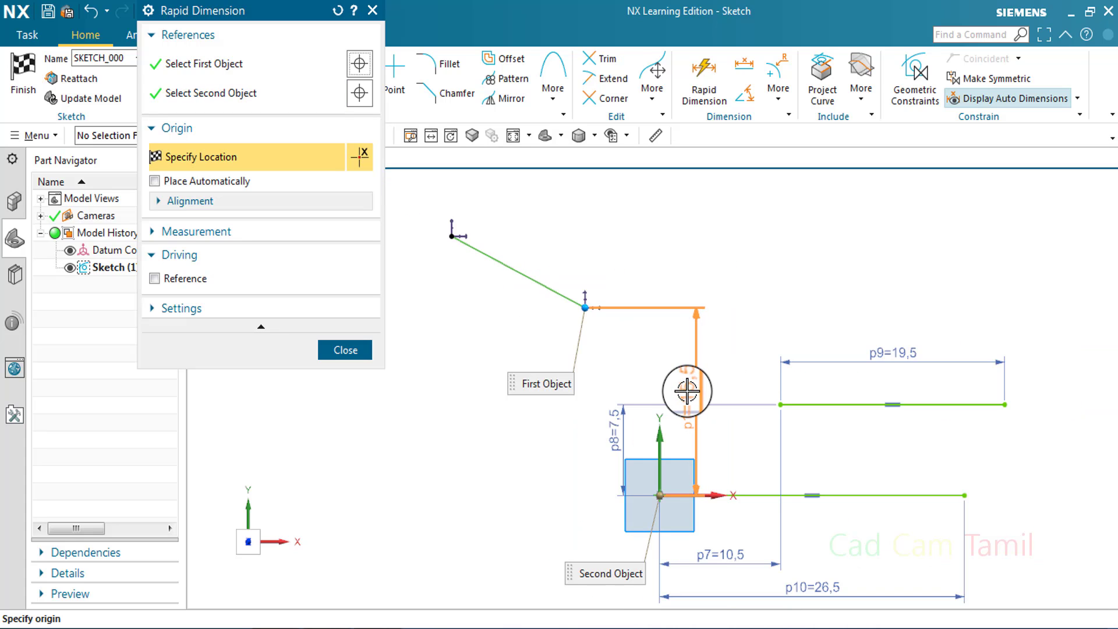
left_click(691, 396)
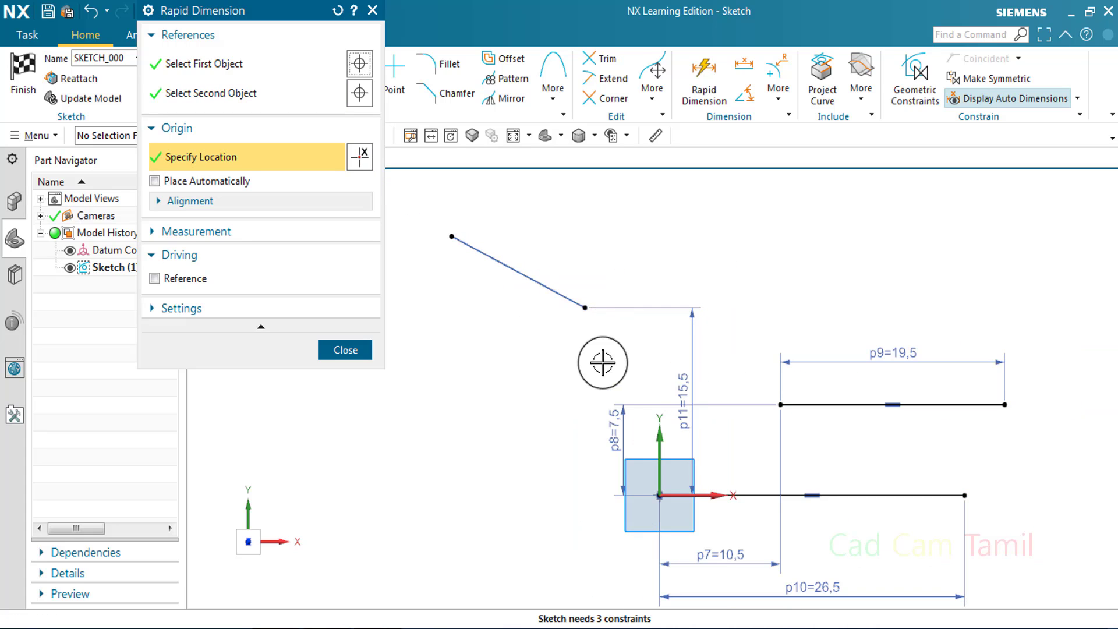
left_click(587, 313)
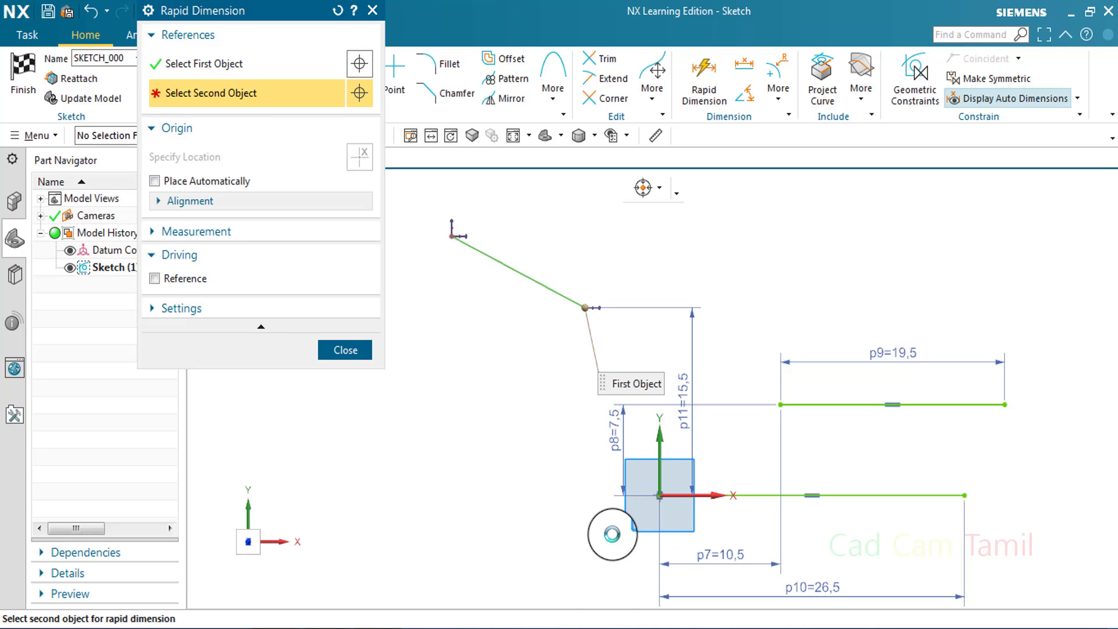
left_click(608, 495)
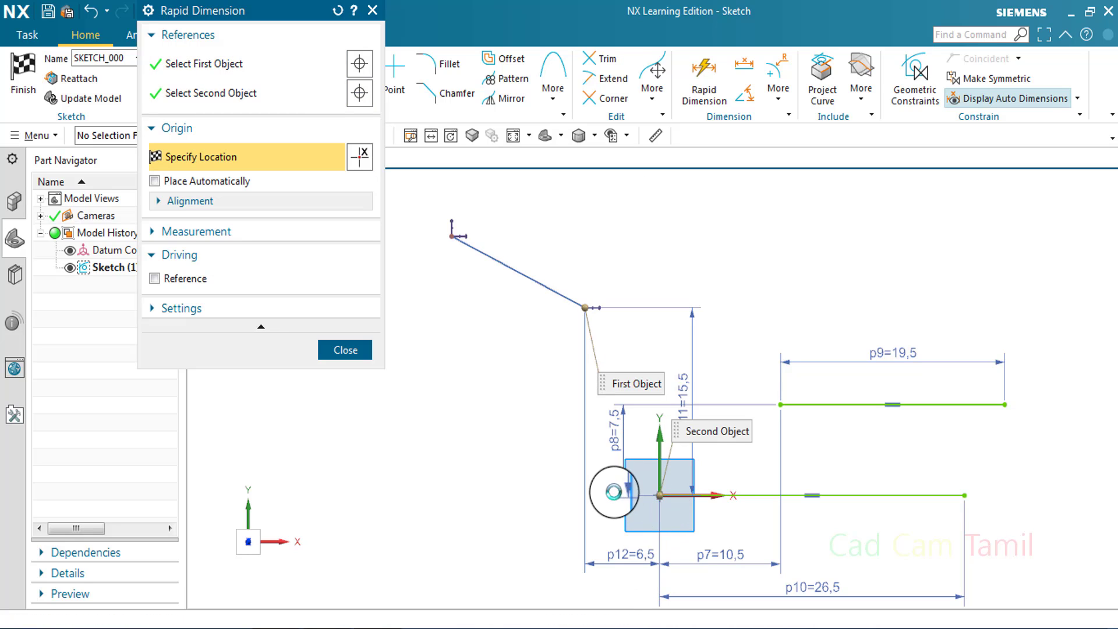
Dimension the horizontal and vertical distances between the sloped line's endpoints, and undo both dimensions
left_click(582, 456)
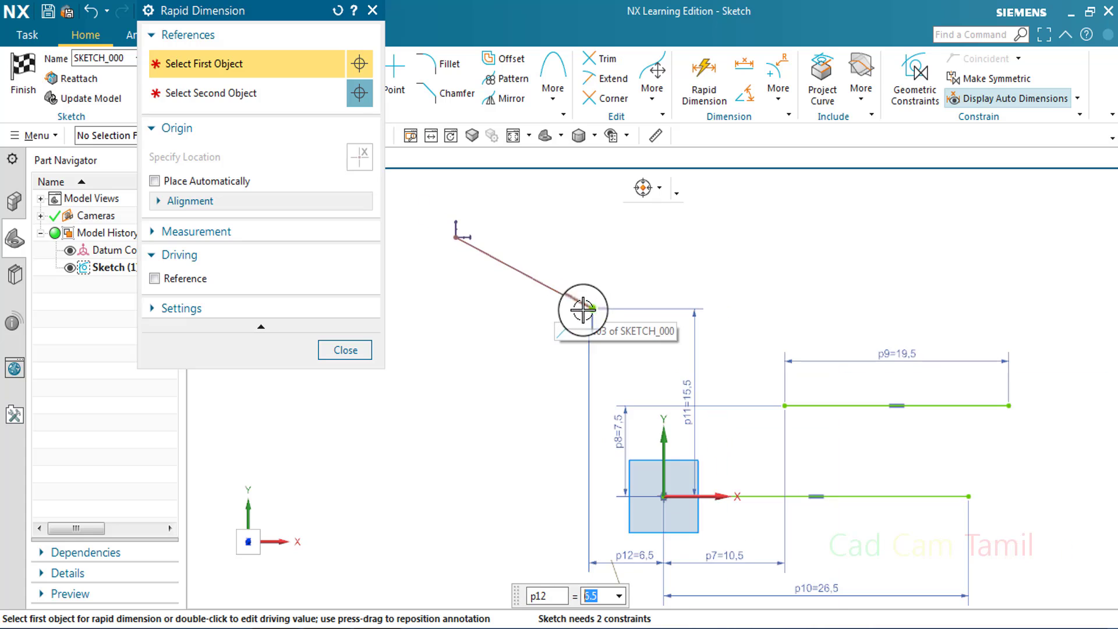
left_click(489, 248)
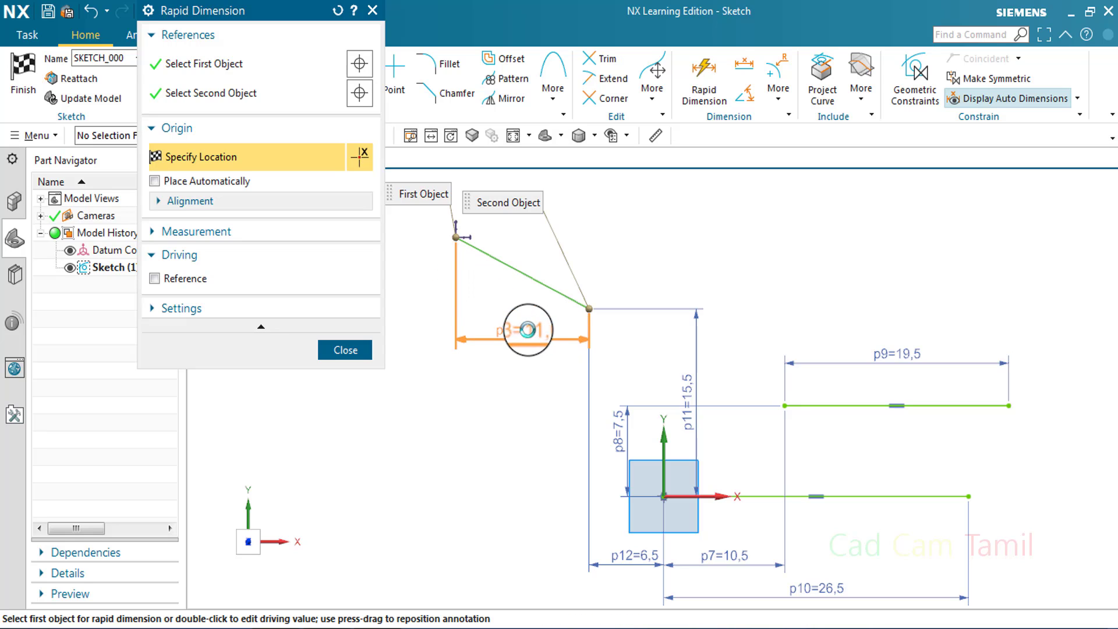
left_click(528, 331)
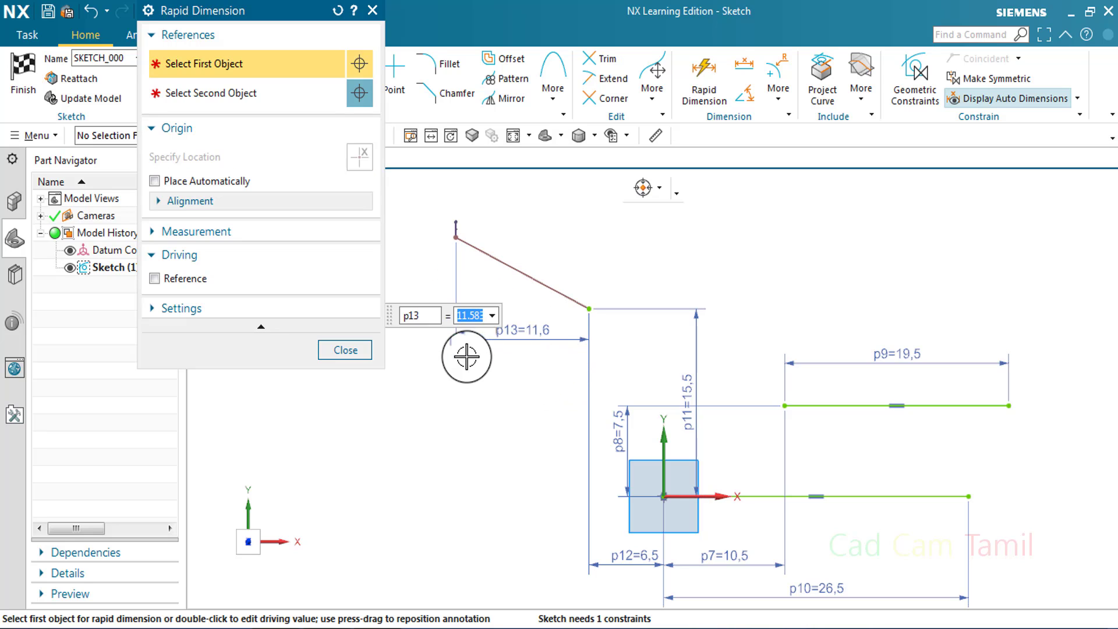
left_click(589, 308)
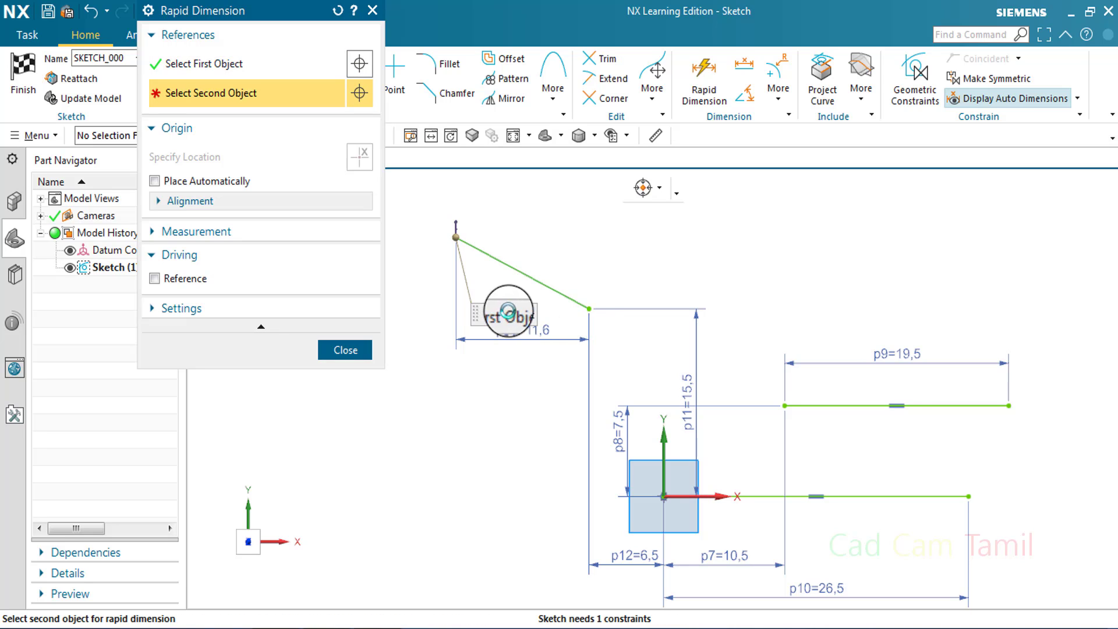
left_click(456, 238)
left_click(417, 272)
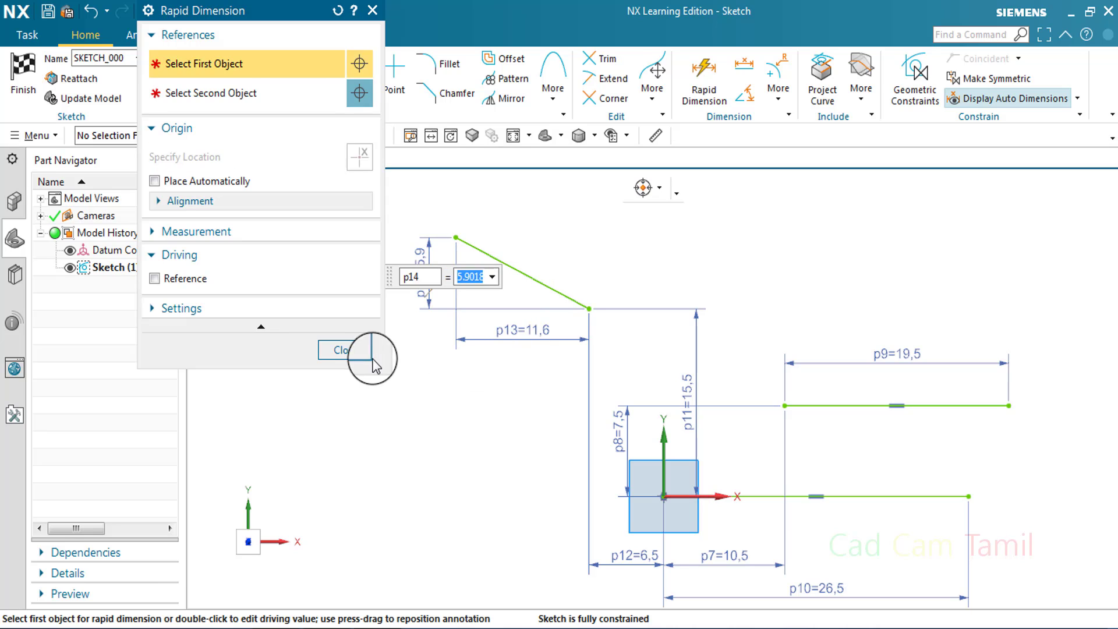
left_click(344, 349)
key("ctrl+z")
key("ctrl+z")
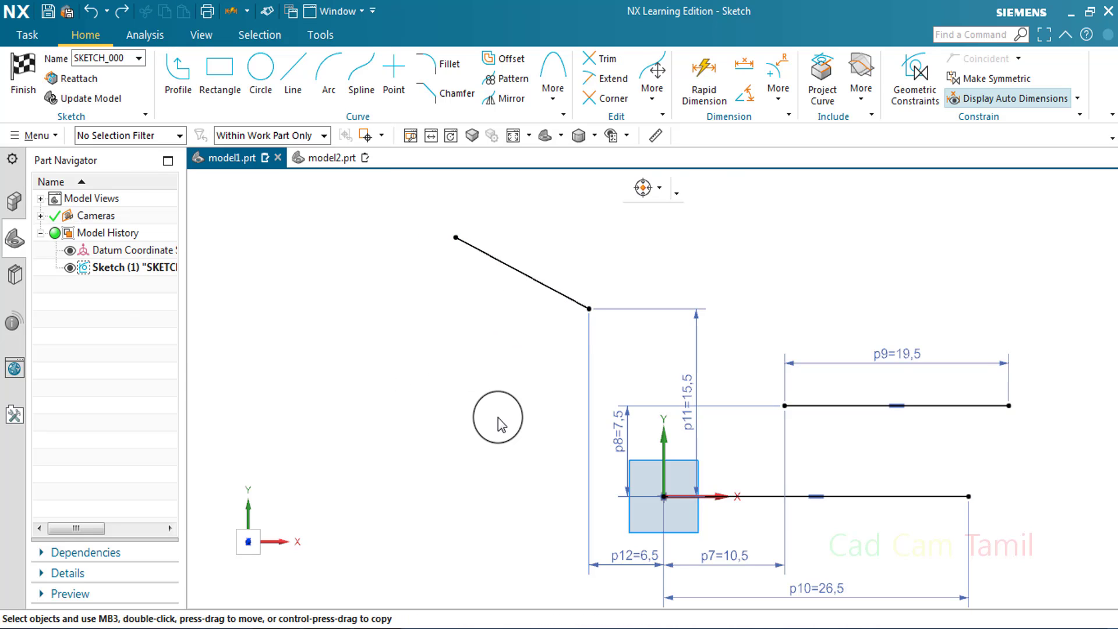
Dimension the sloped line's true length parallel to it, placing the dimension below the line
left_click(699, 93)
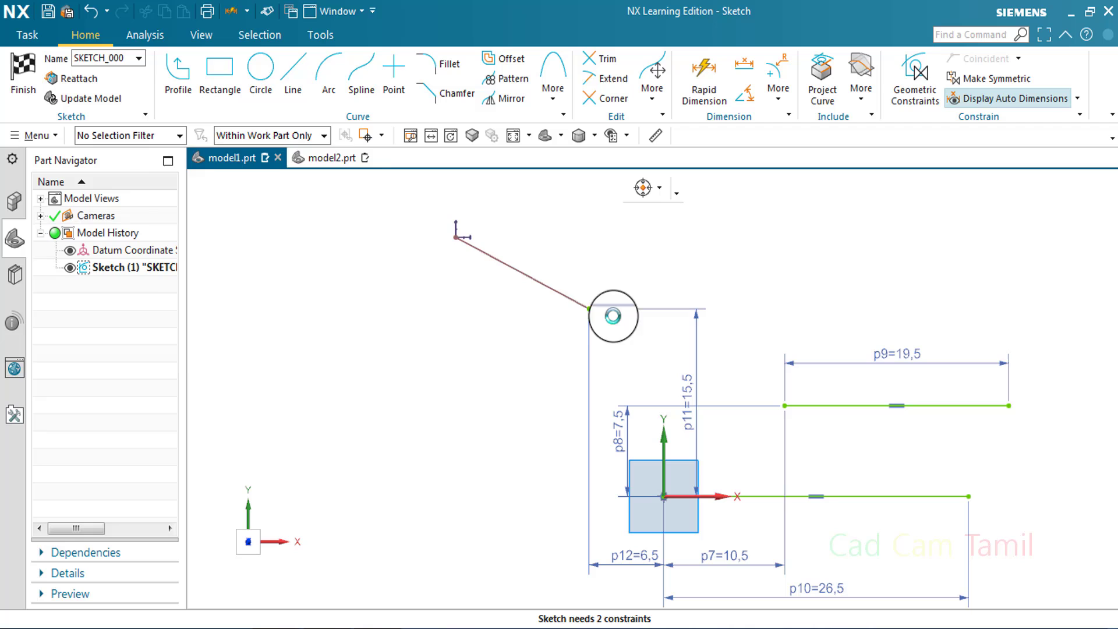
left_click(508, 259)
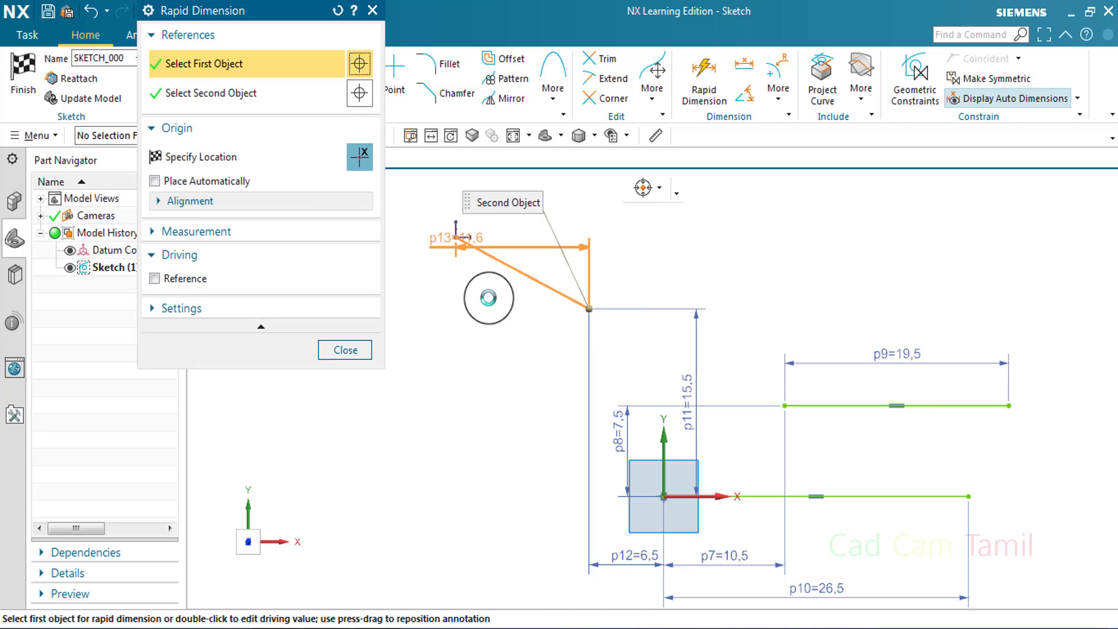
left_click(476, 286)
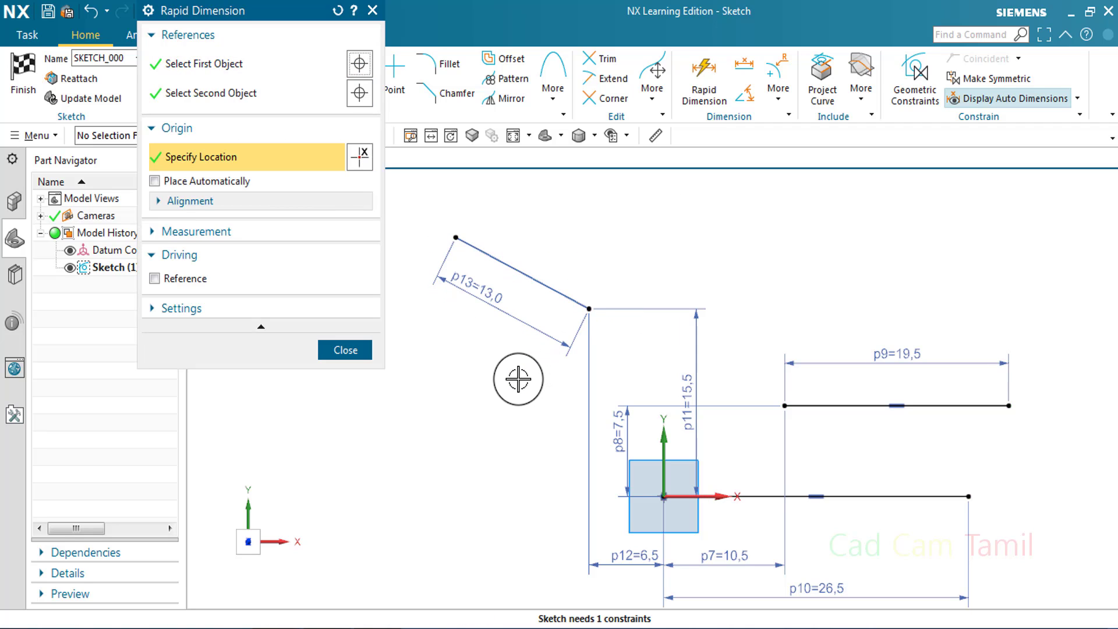
left_click(347, 349)
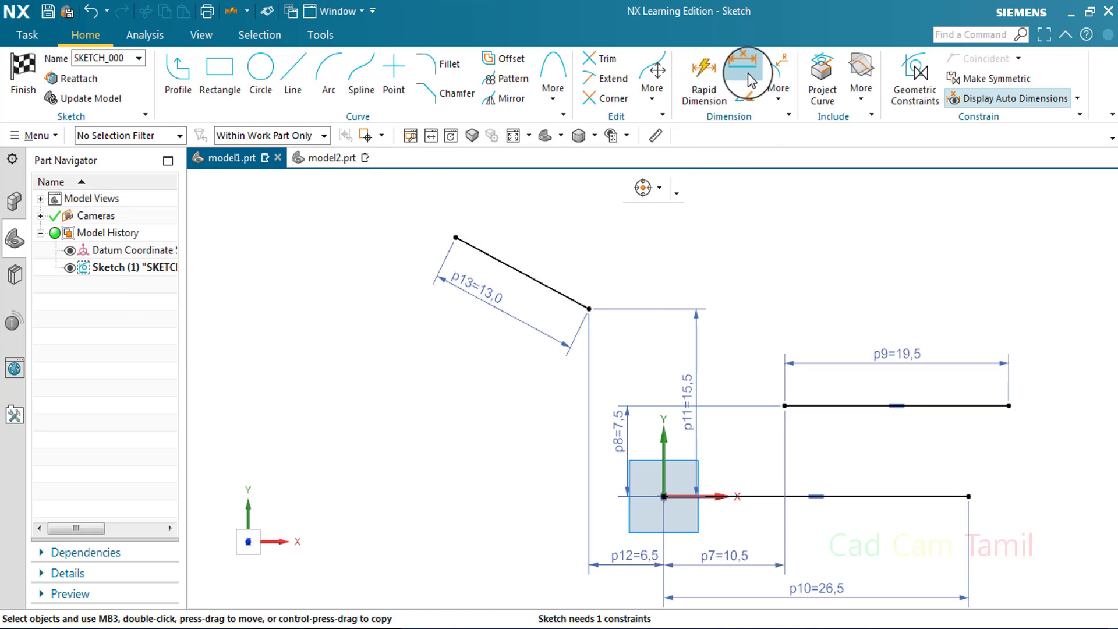
Try a horizontal dimension above the sloped line between its two endpoints, and delete it
left_click(705, 73)
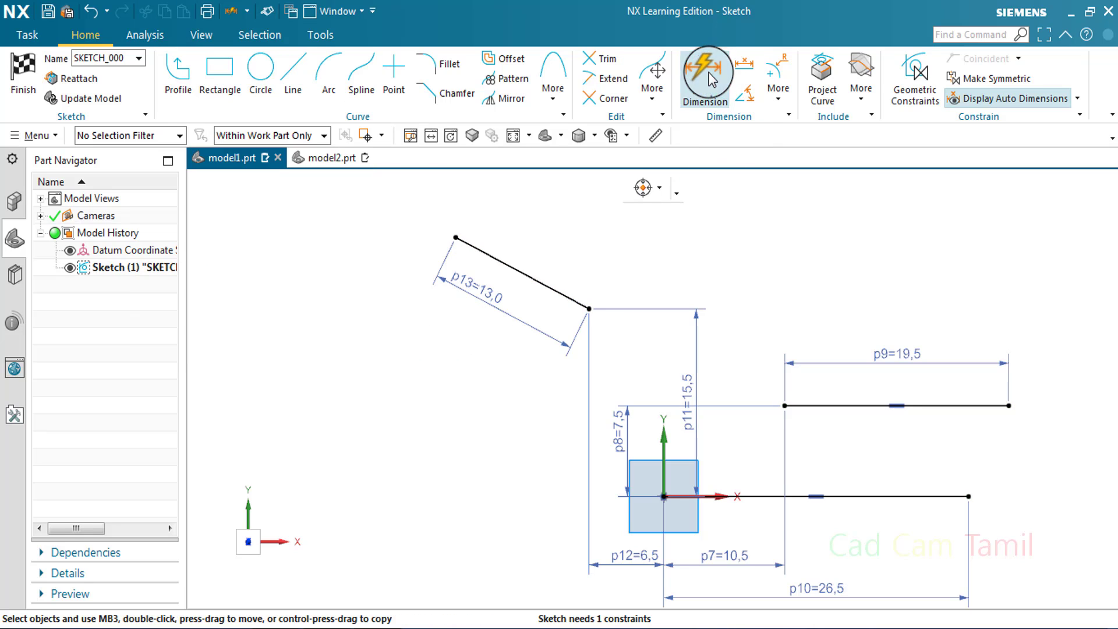
left_click(579, 307)
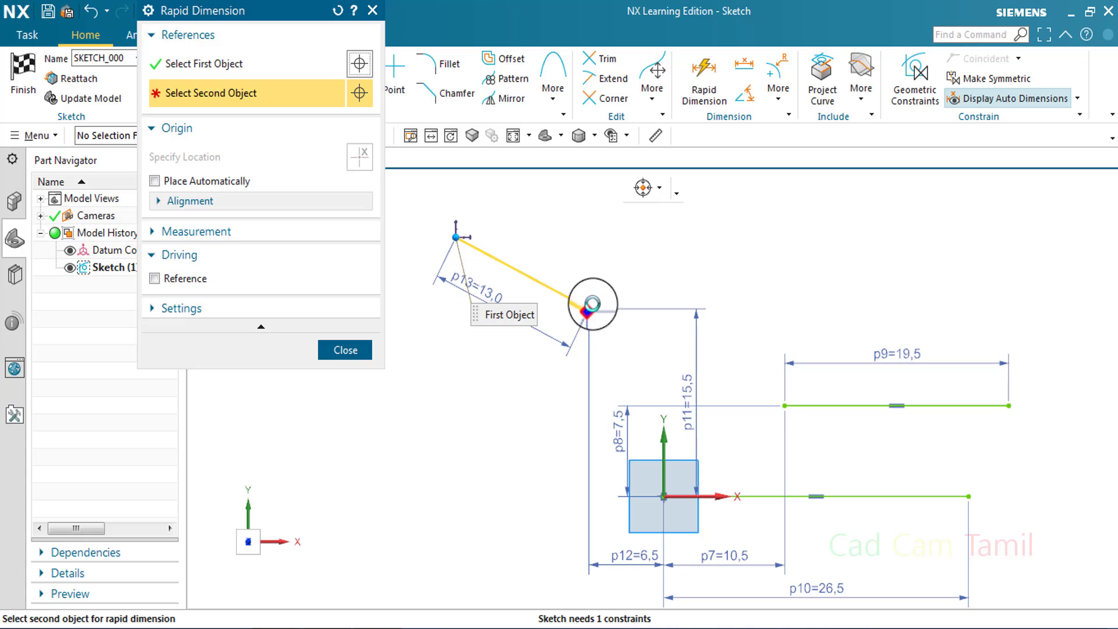
left_click(590, 307)
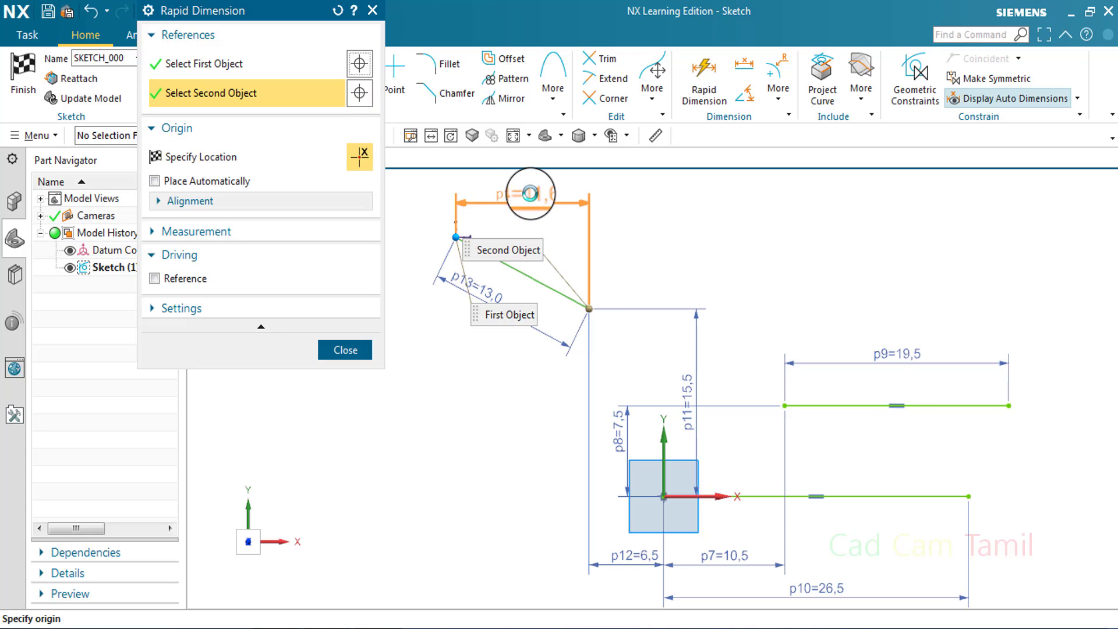
left_click(530, 193)
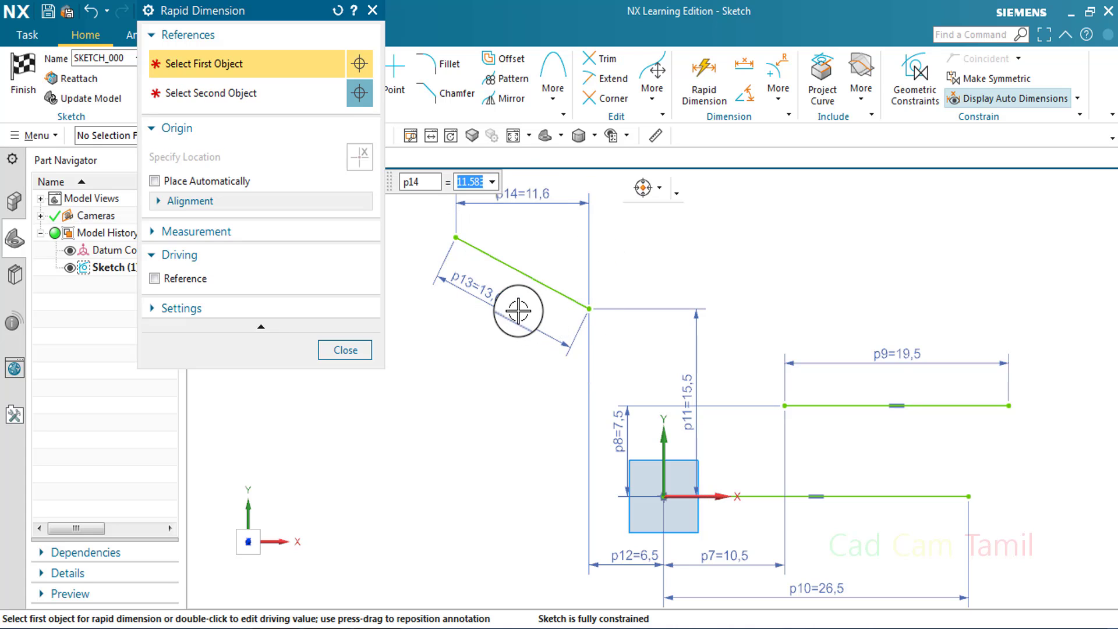
left_click(369, 343)
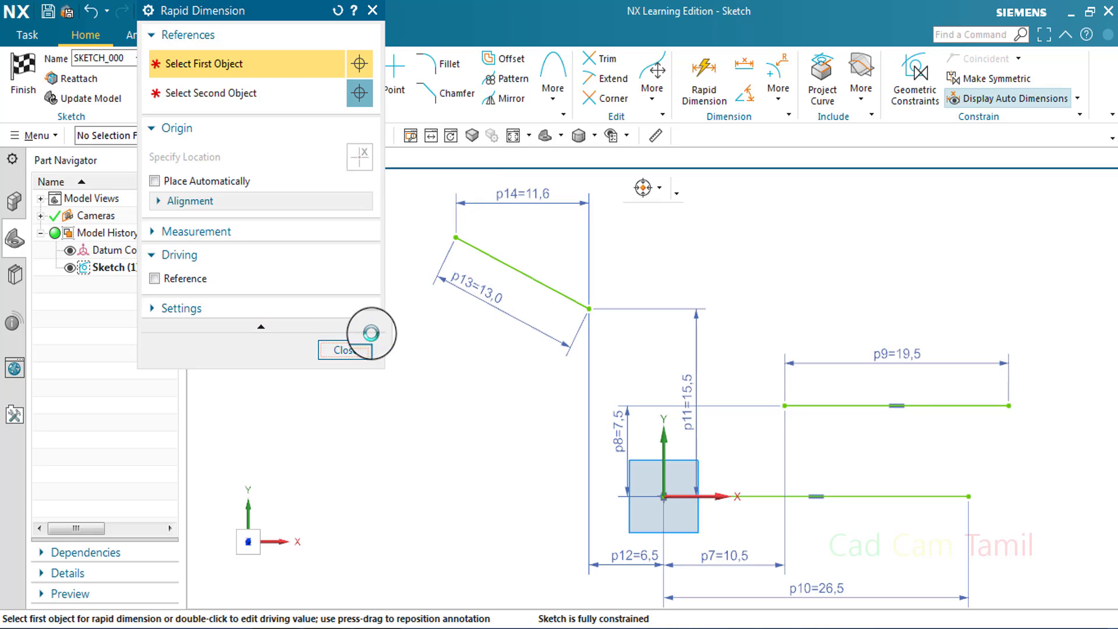
right_click(586, 214)
left_click(706, 191)
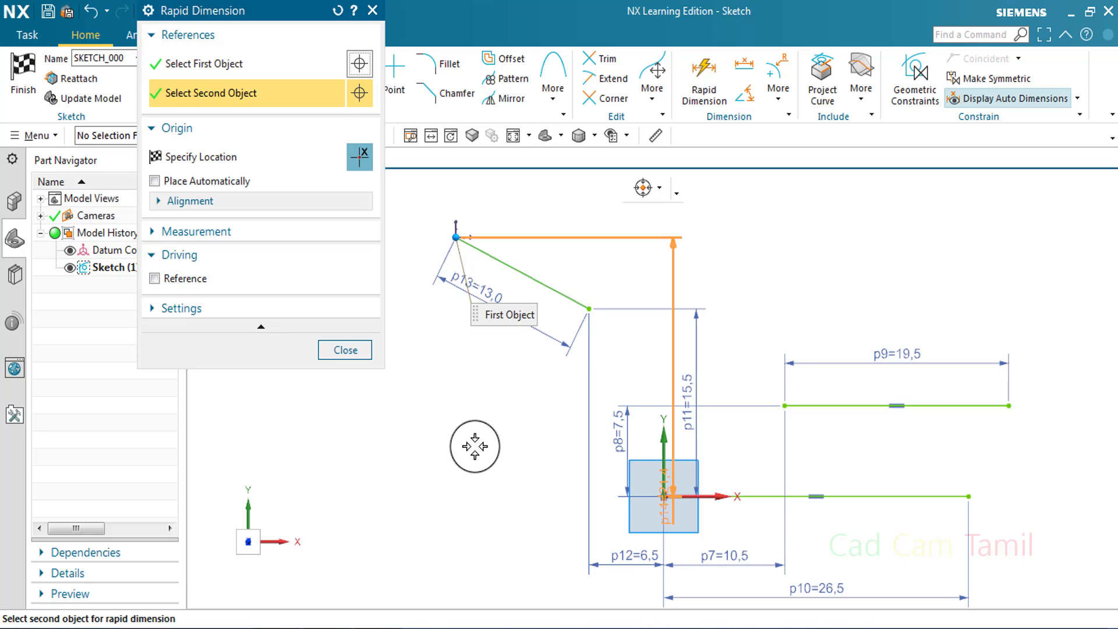
Try a vertical dimension from the sketch origin to the sloped line's upper endpoint, and delete it
left_click(431, 429)
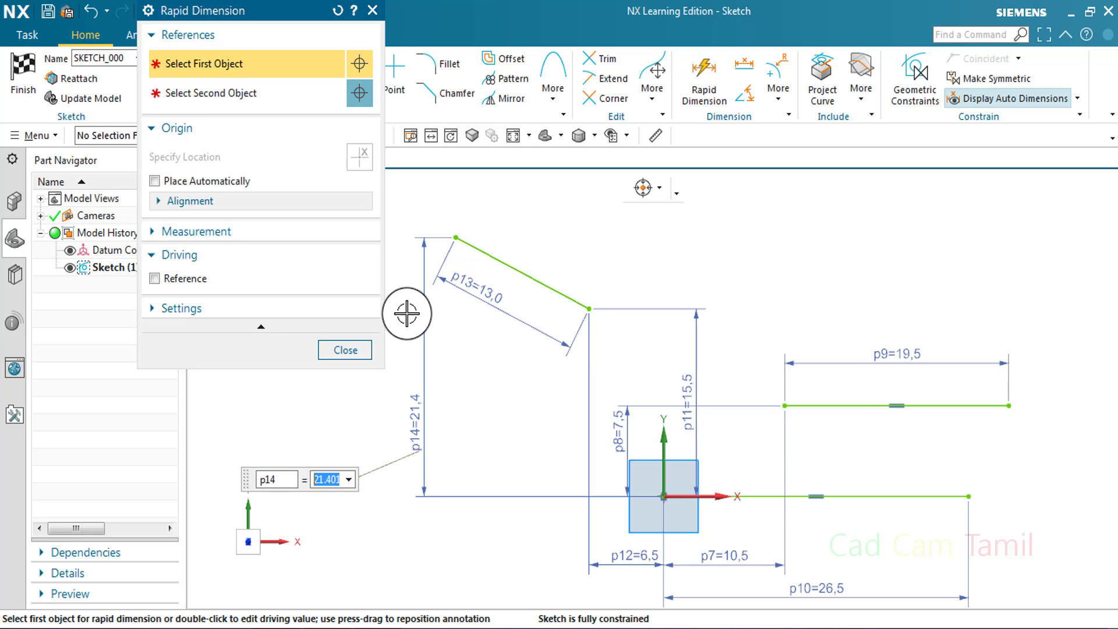
left_click(349, 349)
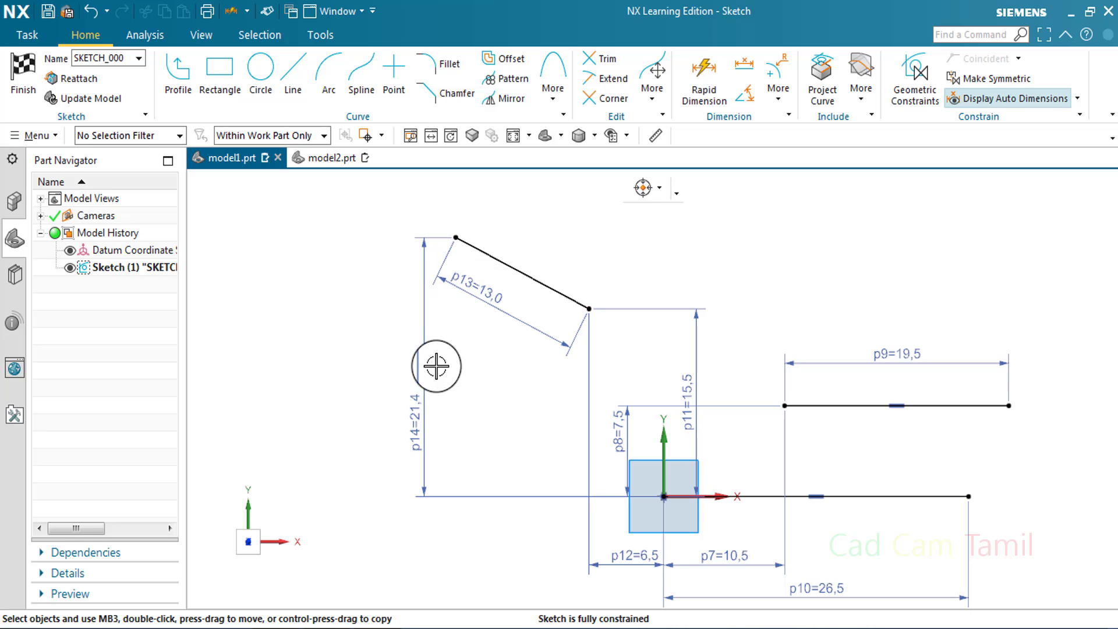
scroll(533, 396, "down", 2)
scroll(570, 406, "up", 1)
right_click(432, 424)
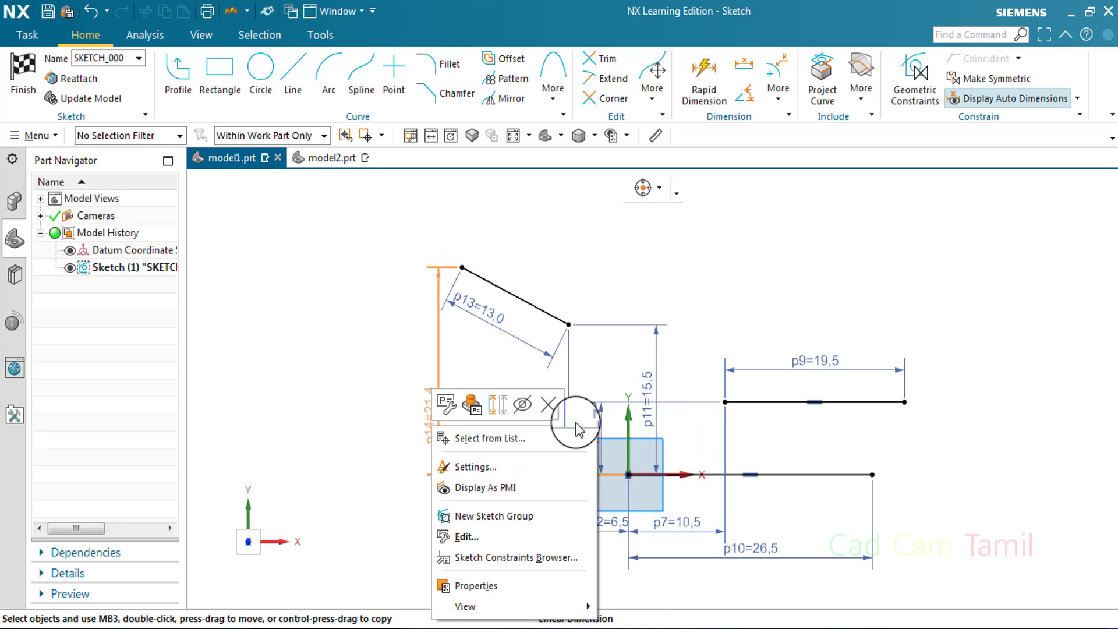
left_click(548, 411)
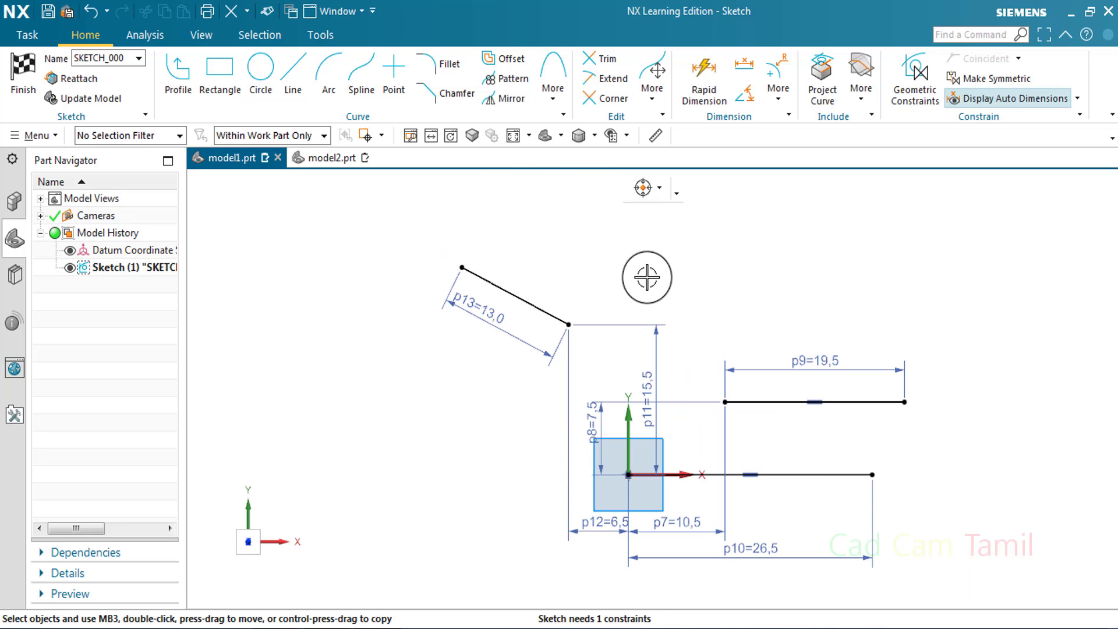
Try an angular dimension between the sloped line and the upper horizontal line, and delete it
left_click(702, 80)
left_click(572, 322)
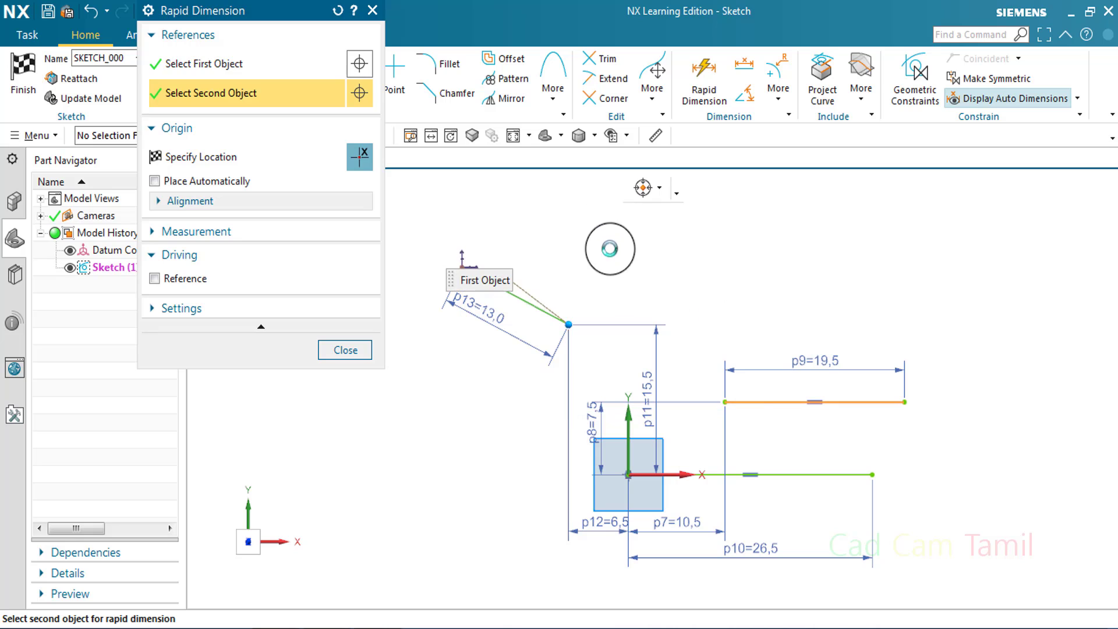
left_click(567, 236)
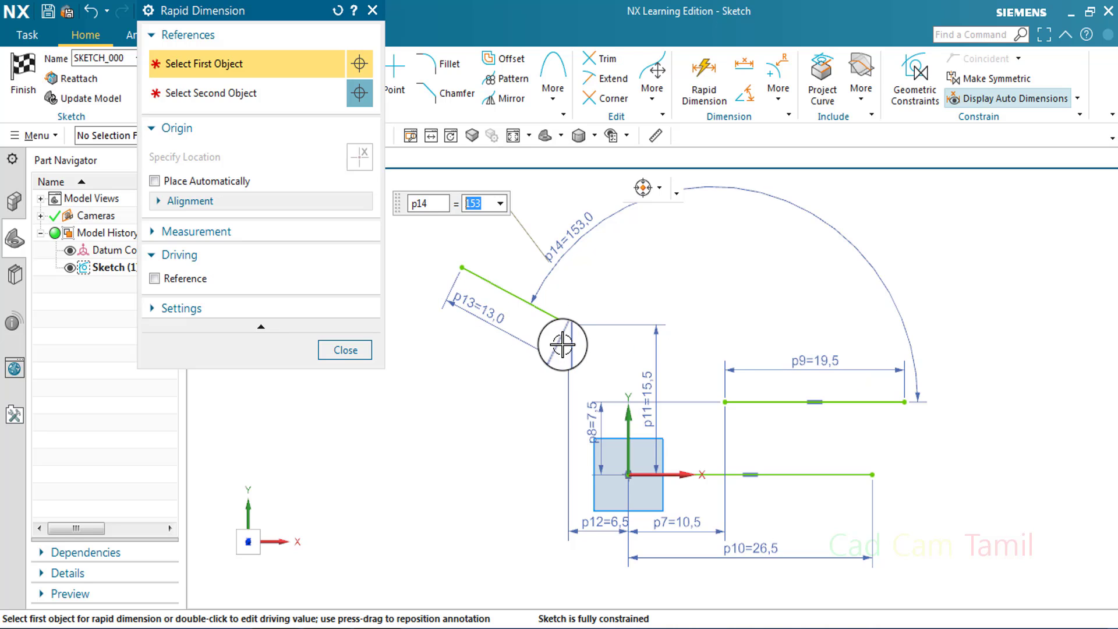
left_click(365, 349)
right_click(570, 239)
left_click(682, 376)
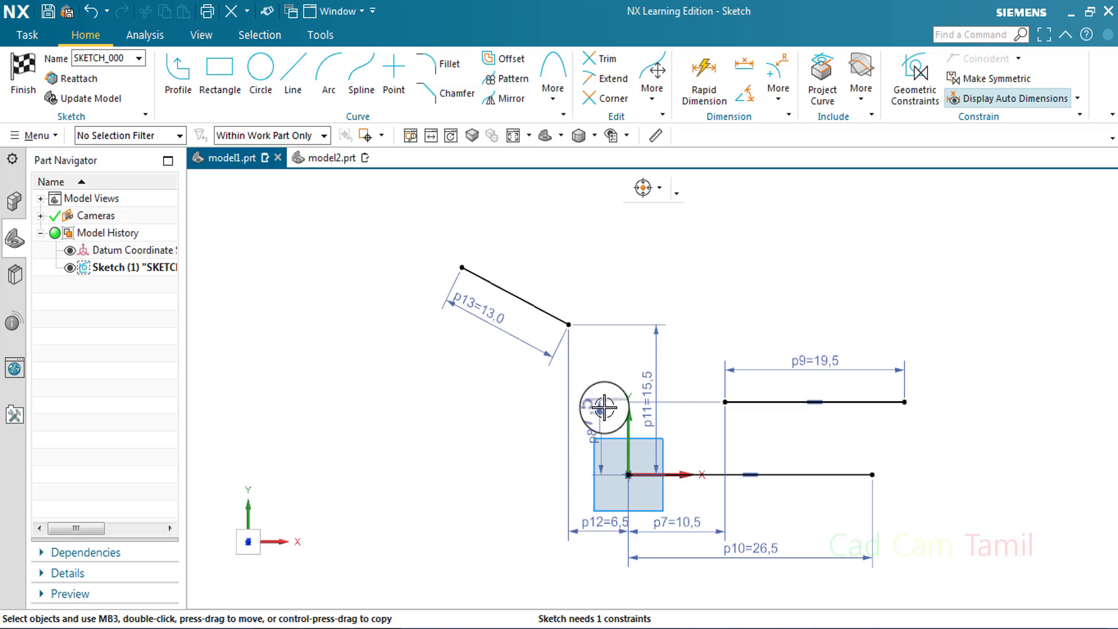
Delete the horizontal and vertical dimensions locating the sloped line's lower endpoint from the sketch origin
right_click(608, 524)
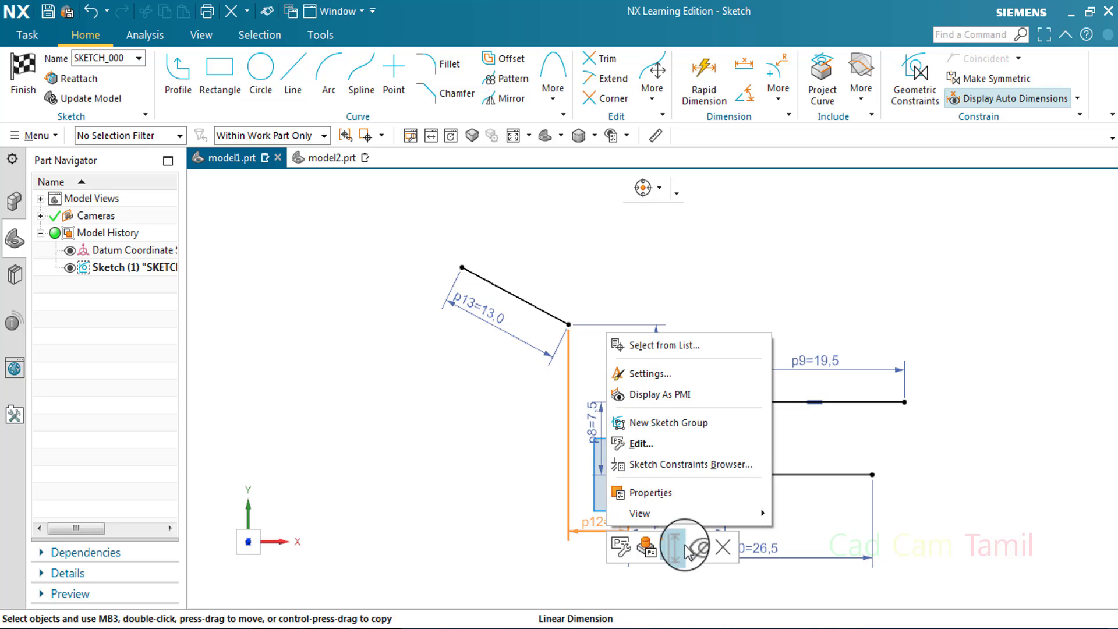
key("Escape")
right_click(656, 333)
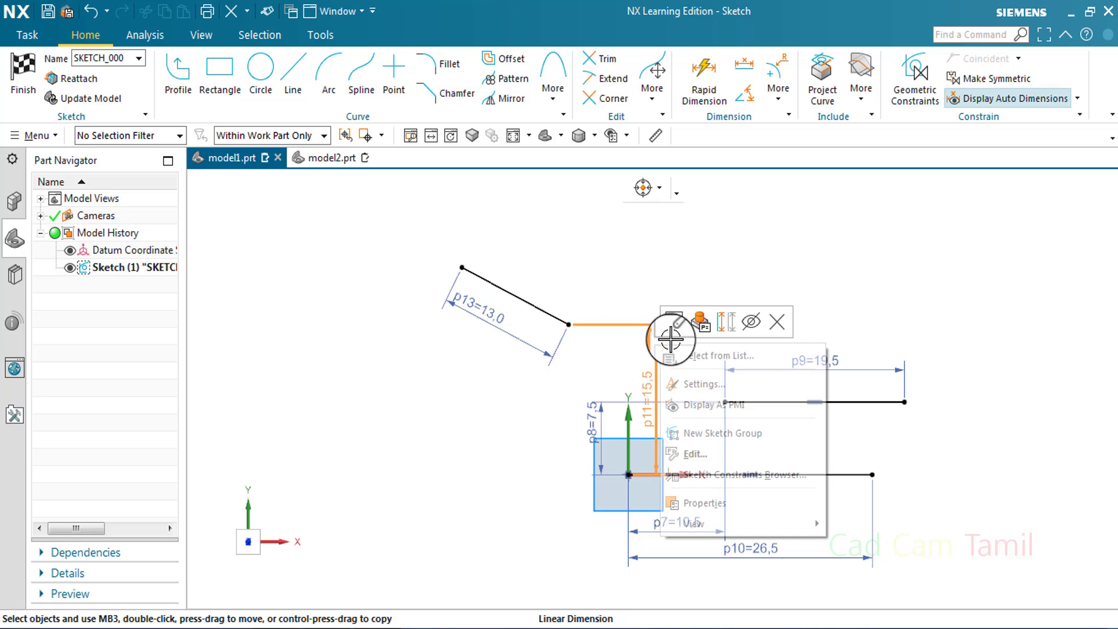
left_click(783, 325)
scroll(705, 464, "up", 3)
scroll(711, 466, "down", 3)
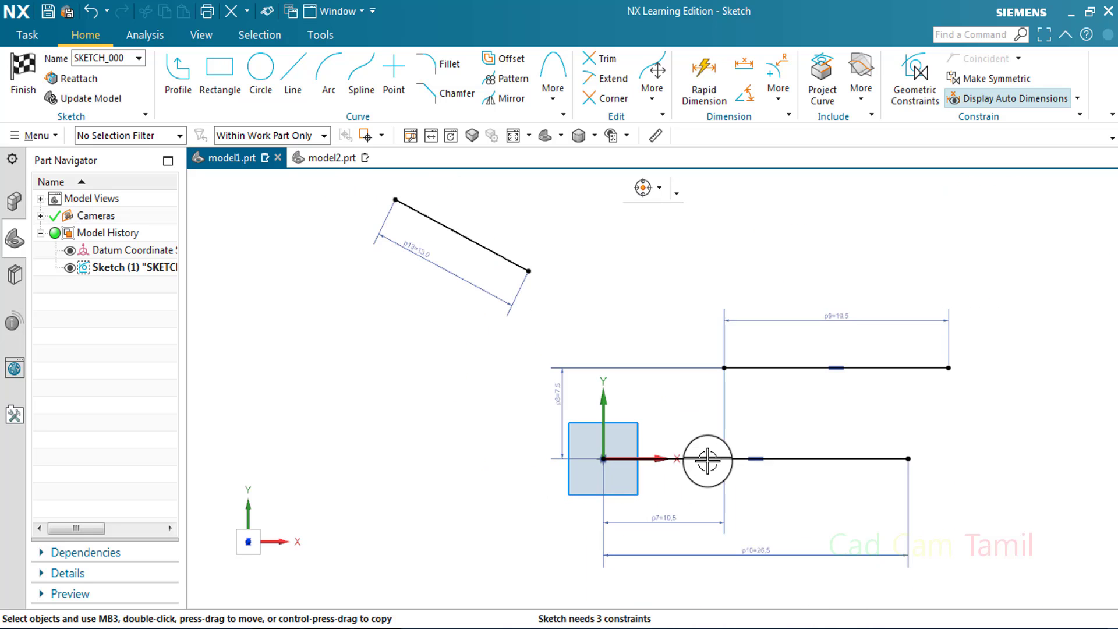
Trim away the horizontal line that starts at the sketch origin, together with its length dimension
left_click(605, 61)
left_click(822, 458)
left_click(358, 233)
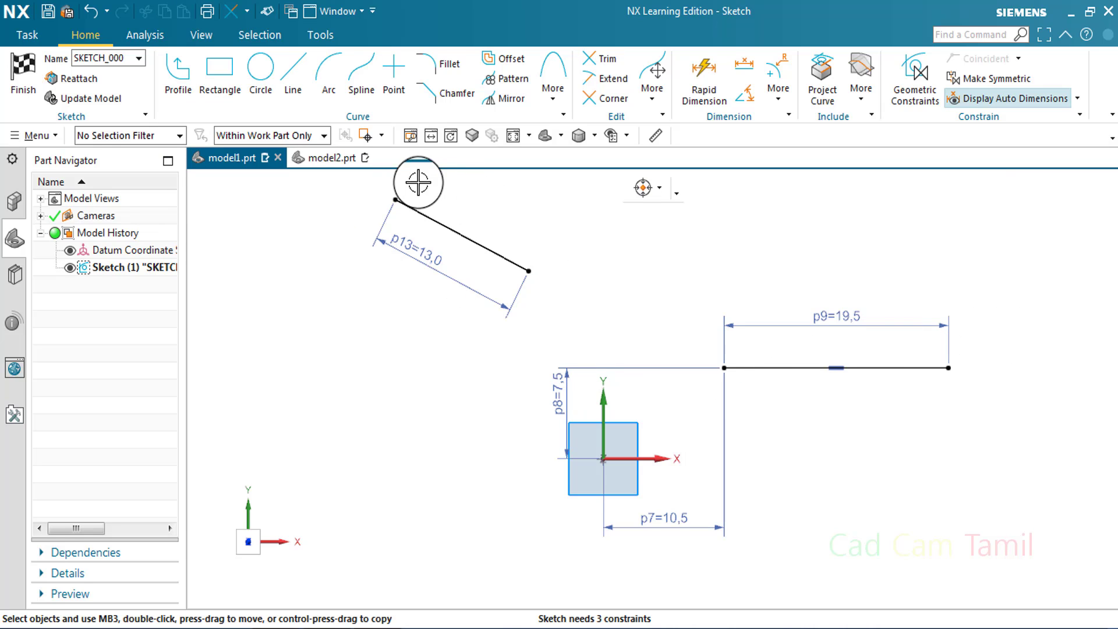
Dimension the vertical and horizontal distances from the sloped line's lower endpoint to the horizontal line's left endpoint
left_click(715, 68)
left_click(528, 271)
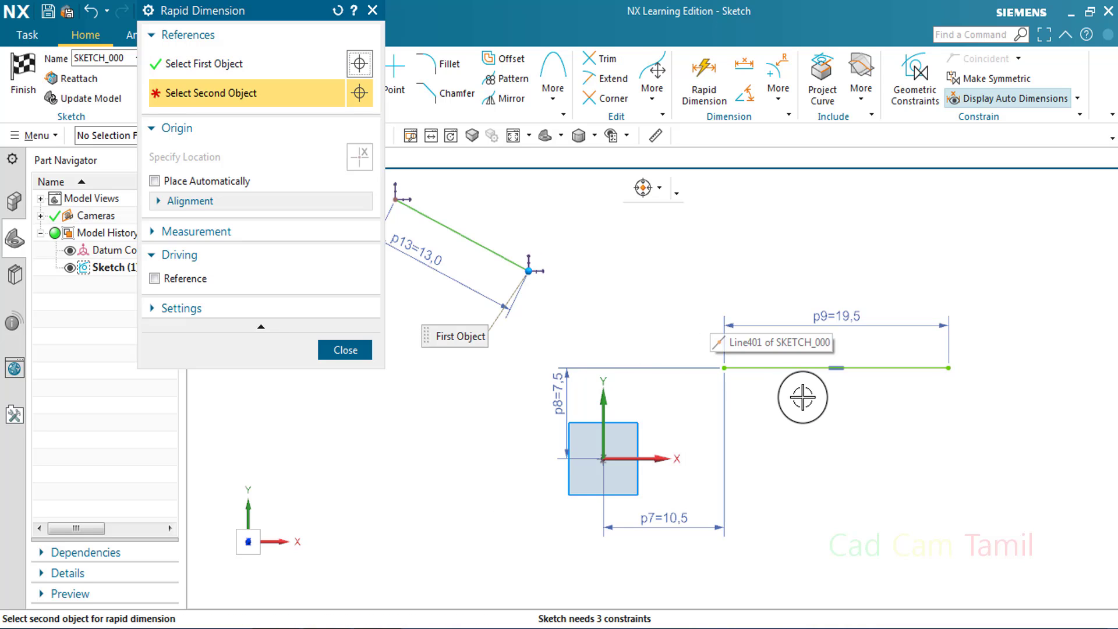
left_click(727, 368)
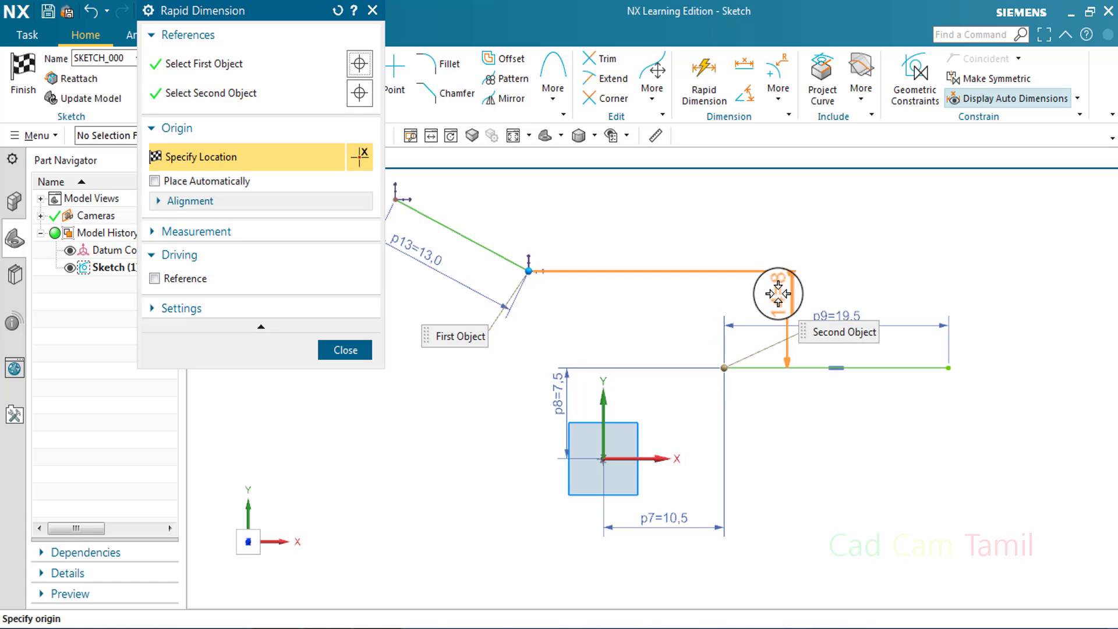
left_click(783, 388)
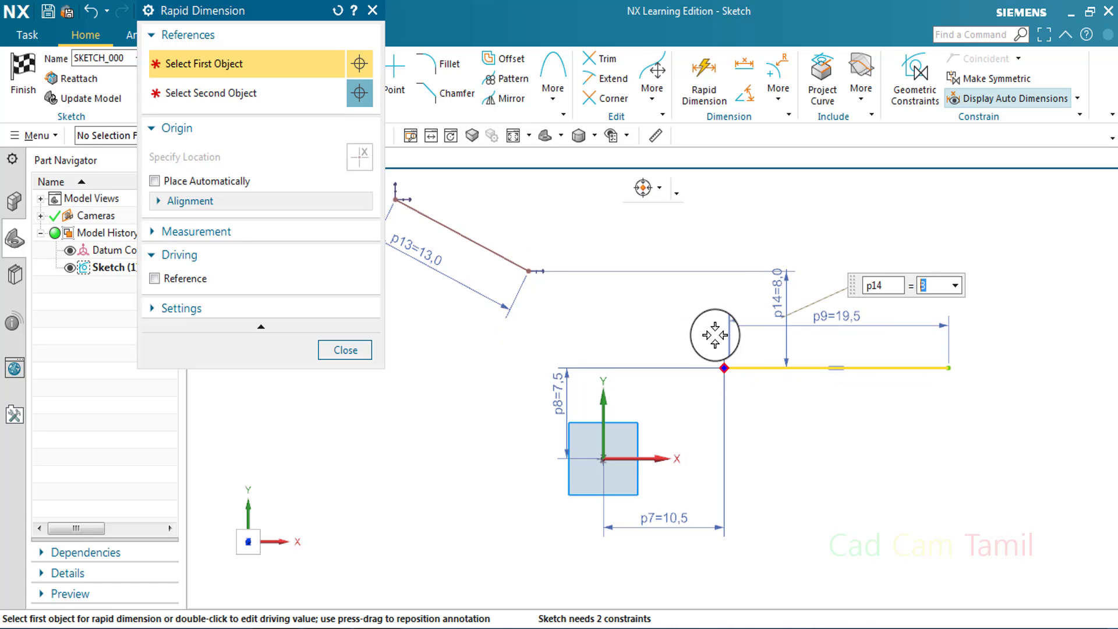
left_click(525, 272)
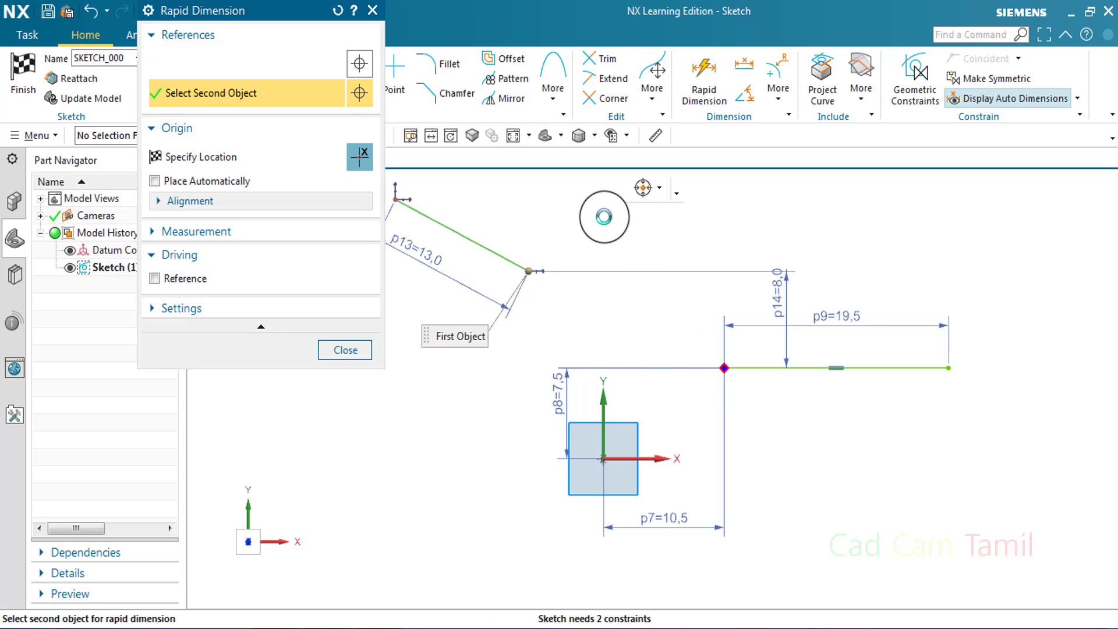
left_click(724, 368)
left_click(782, 426)
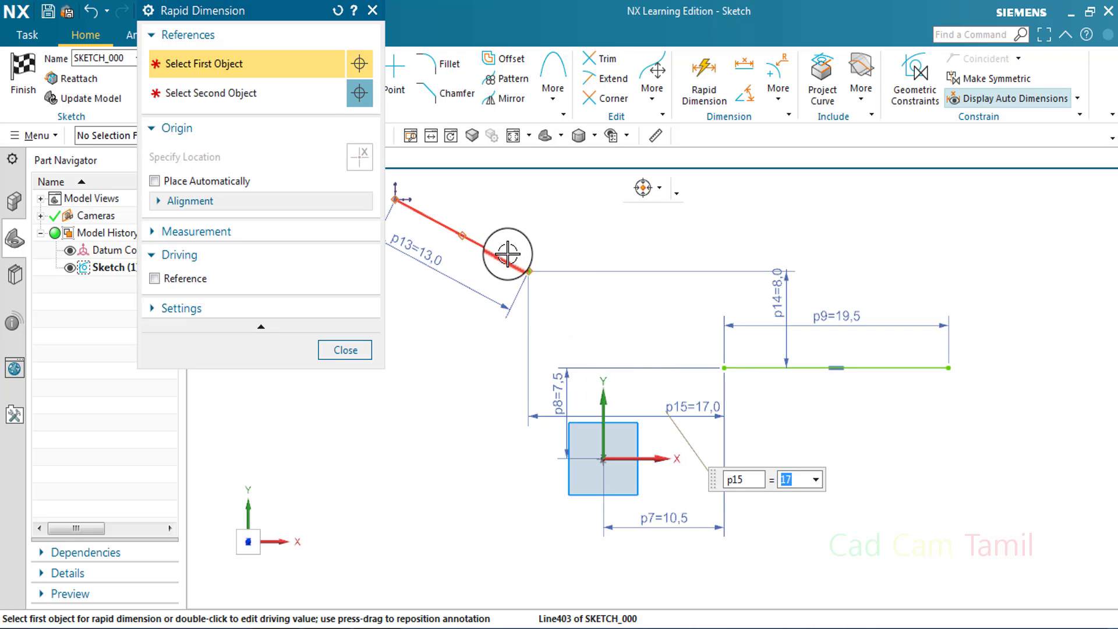
left_click(346, 349)
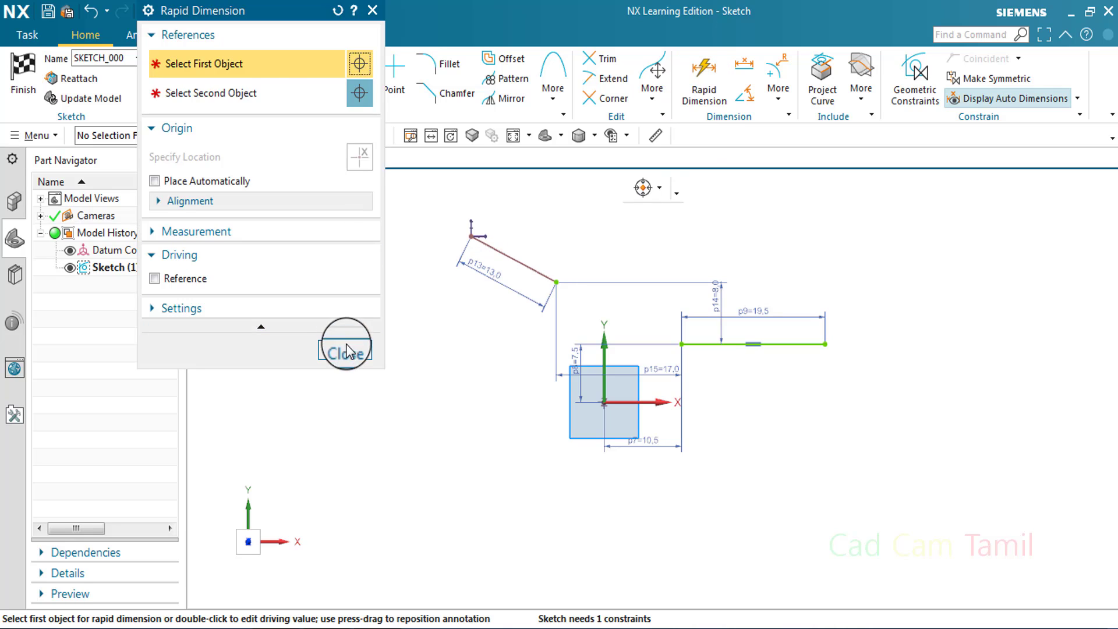
Dimension the vertical distance between the sloped line's upper endpoint and the horizontal line's right endpoint
left_click(345, 349)
left_click(473, 237)
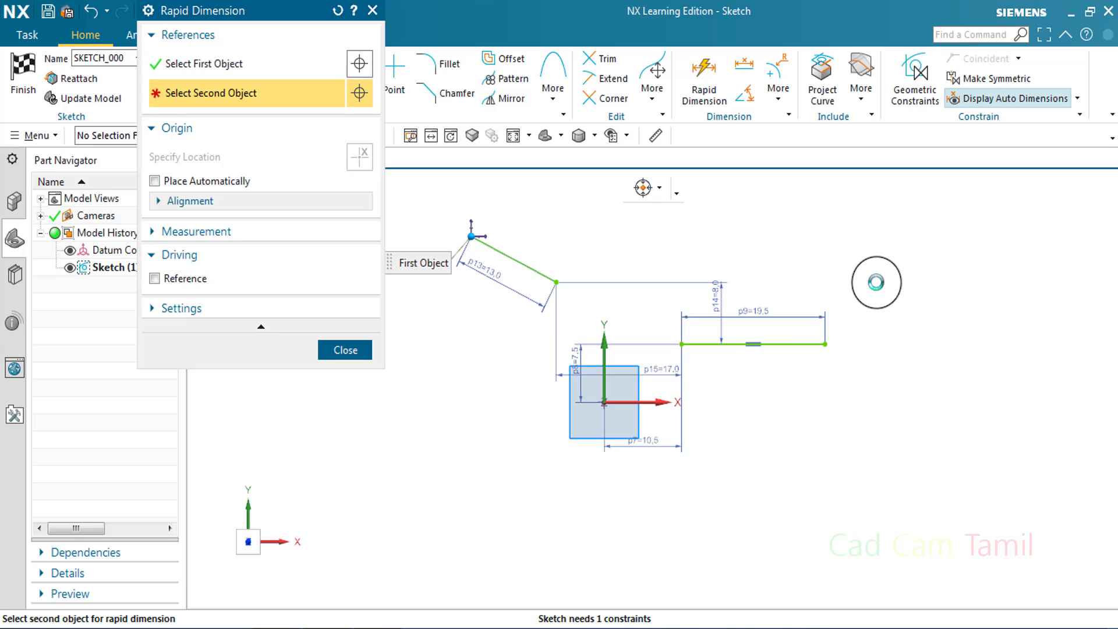
left_click(824, 343)
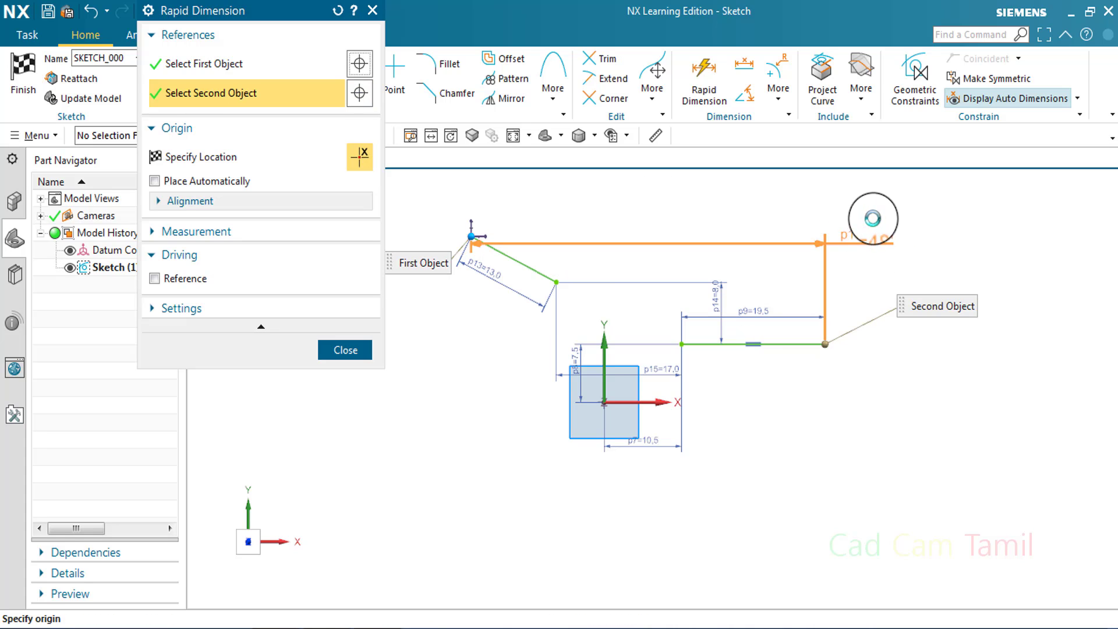
left_click(952, 265)
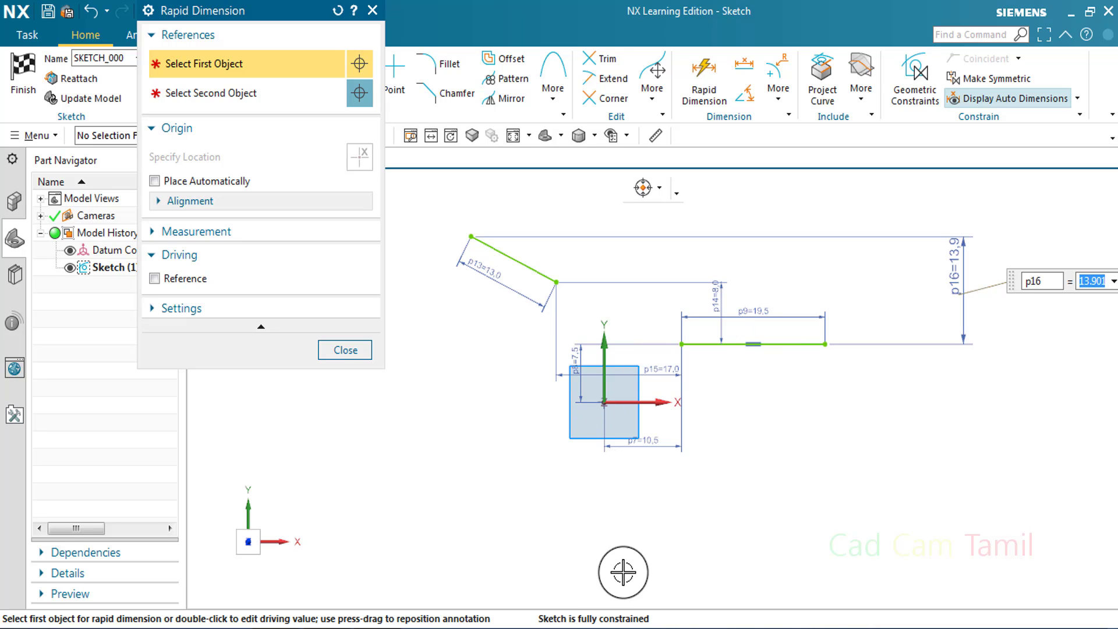
left_click(346, 350)
scroll(647, 340, "up", 2)
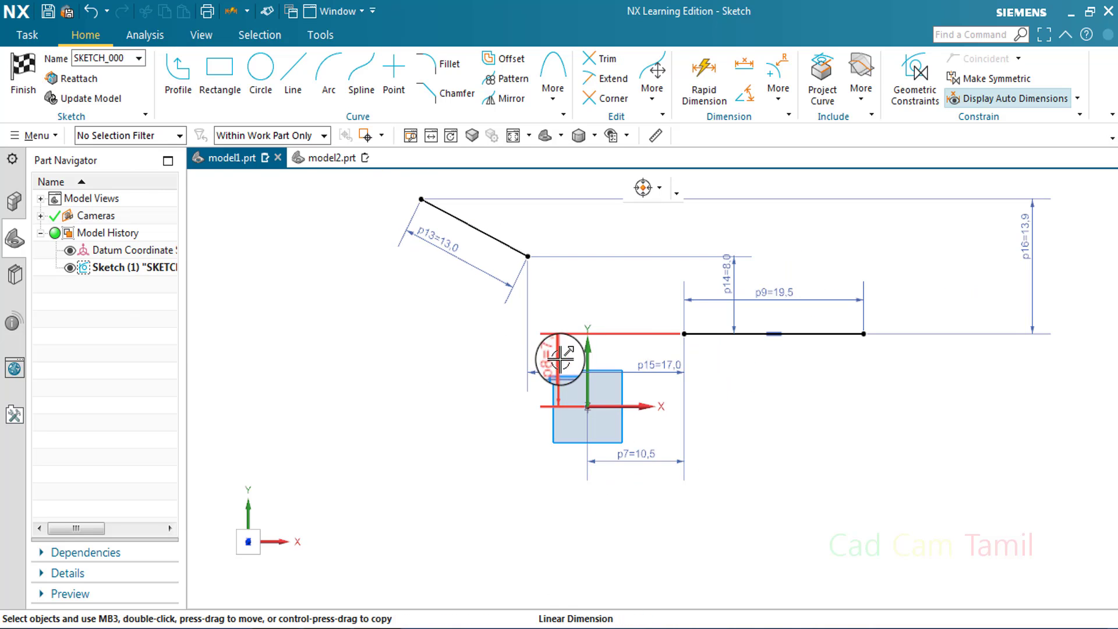
Trim away both the sloped line and the horizontal line together with all their dimensions
left_click(751, 73)
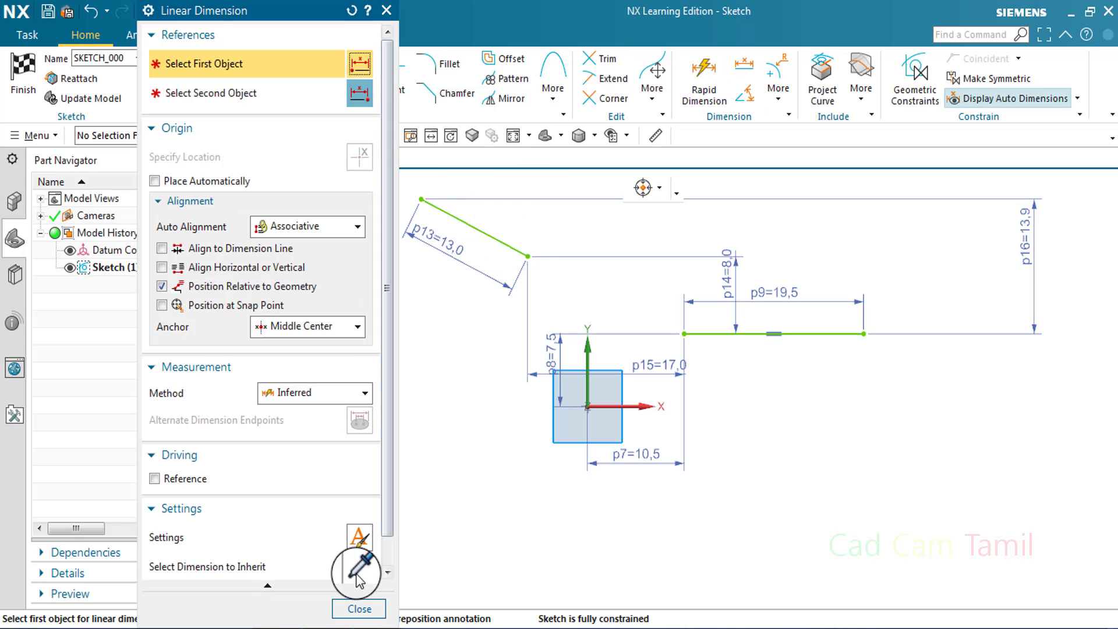
key("t")
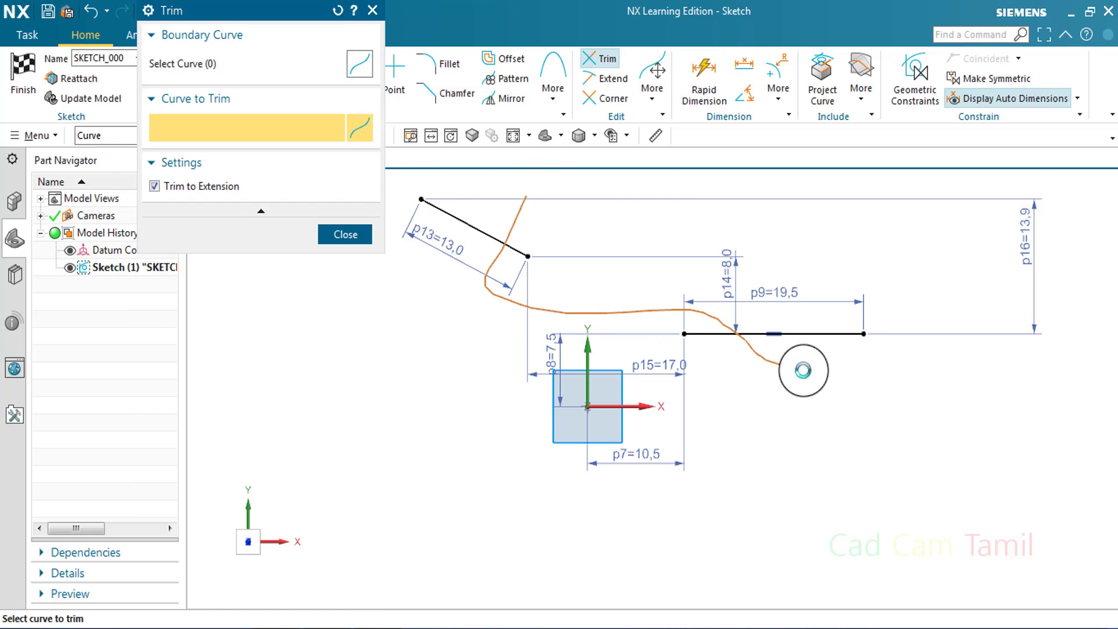
left_click(348, 233)
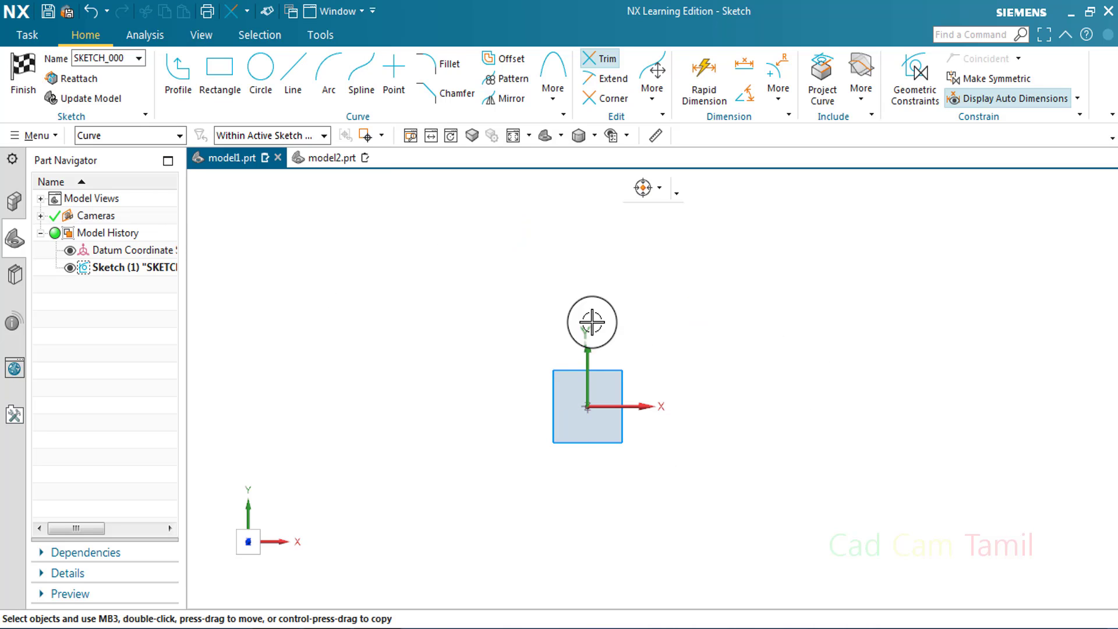
Sketch a sloped line about 17.5 long from the sketch origin, at about 42° to the X axis
left_click(287, 80)
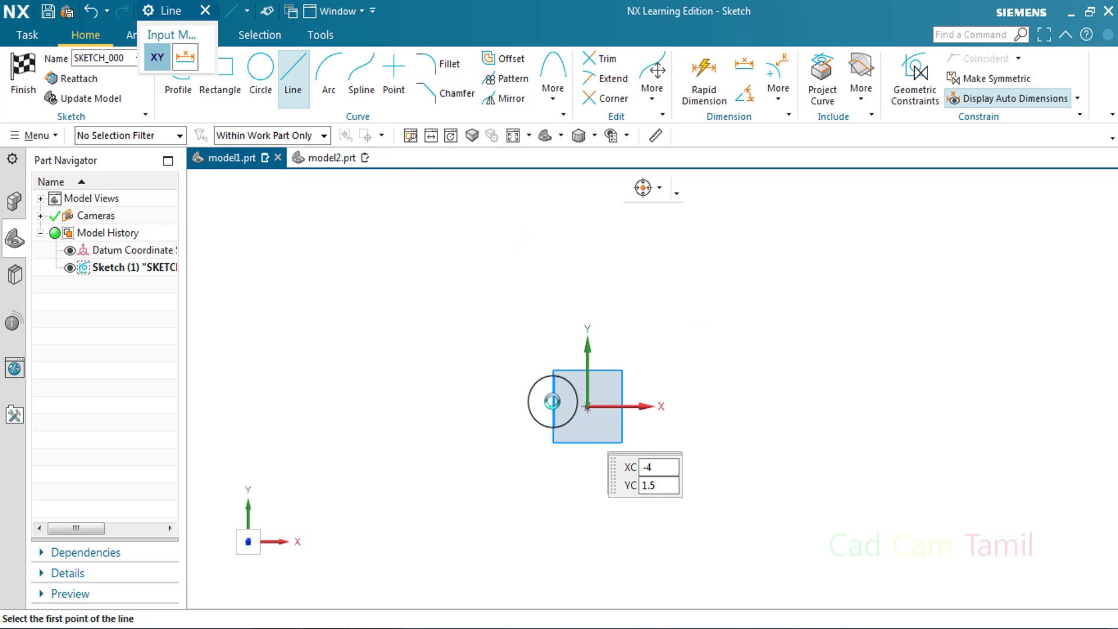
left_click(587, 406)
left_click(707, 293)
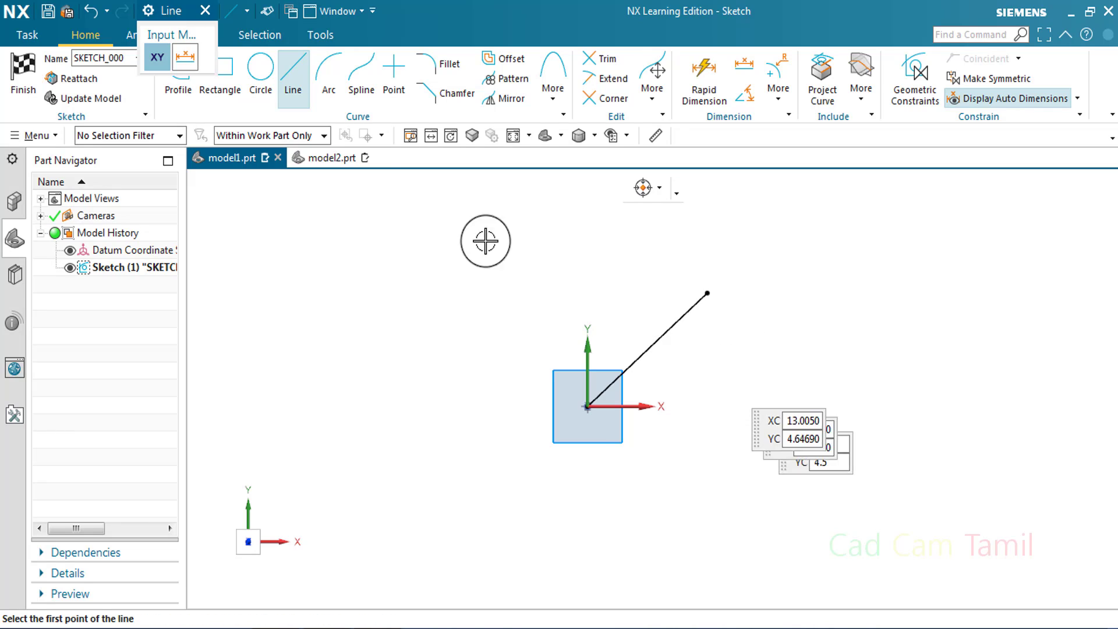
key("Escape")
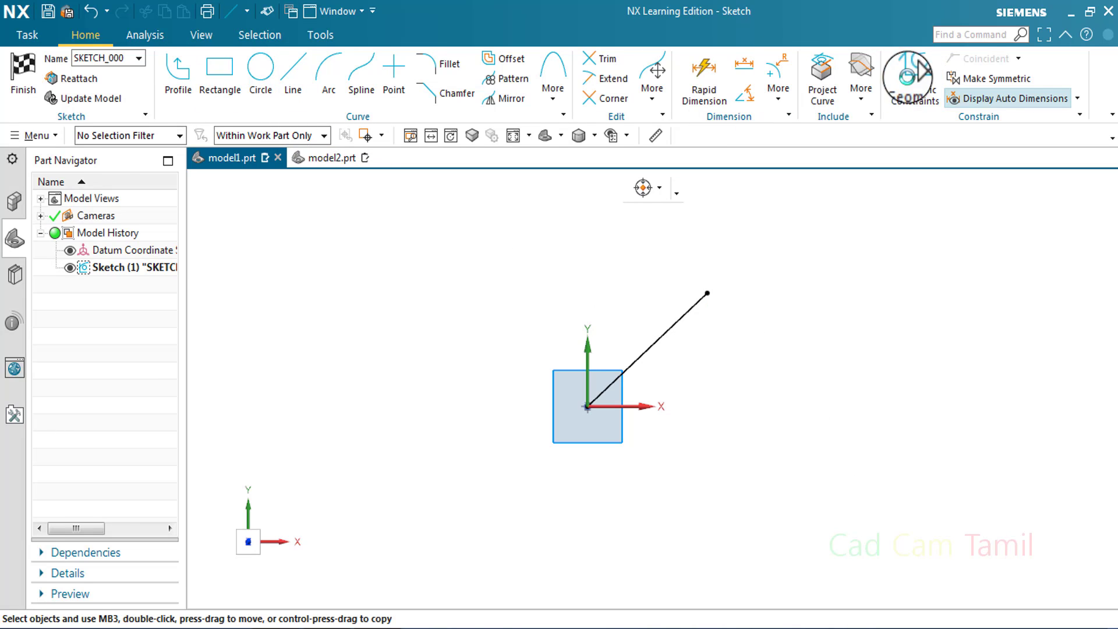
Dimension the angle between the sloped line and the X axis
left_click(908, 75)
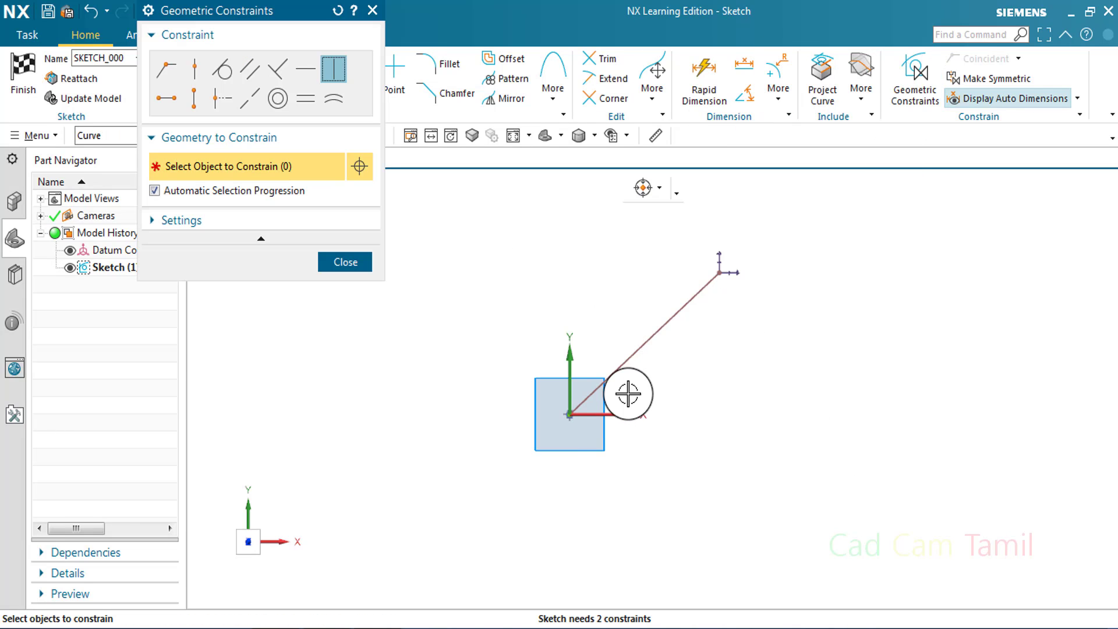
left_click(361, 270)
left_click(705, 76)
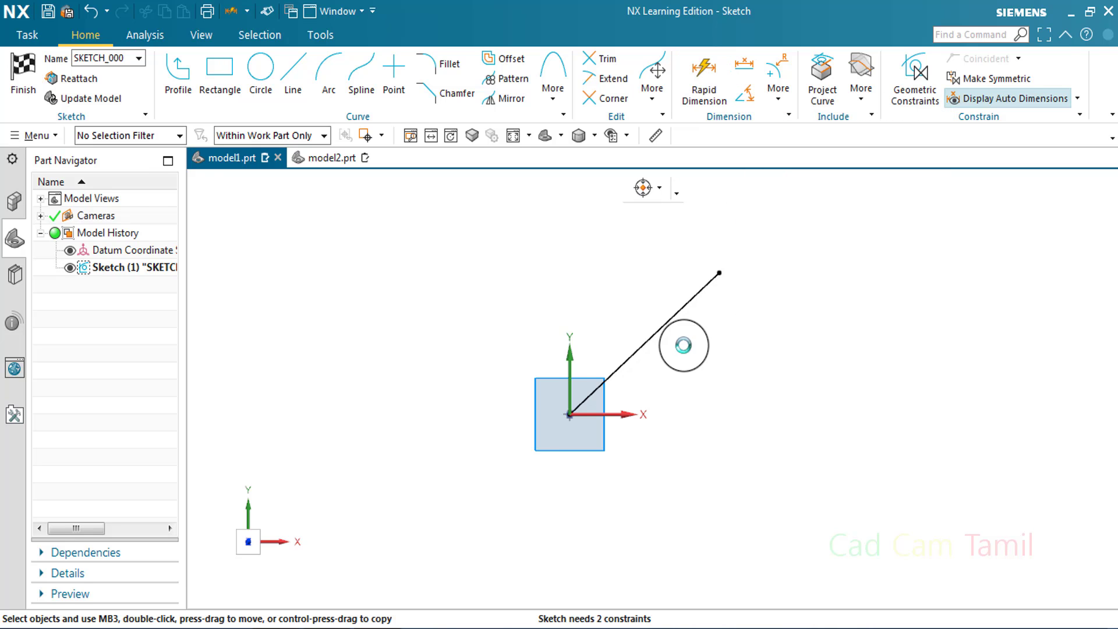
left_click(667, 324)
left_click(616, 415)
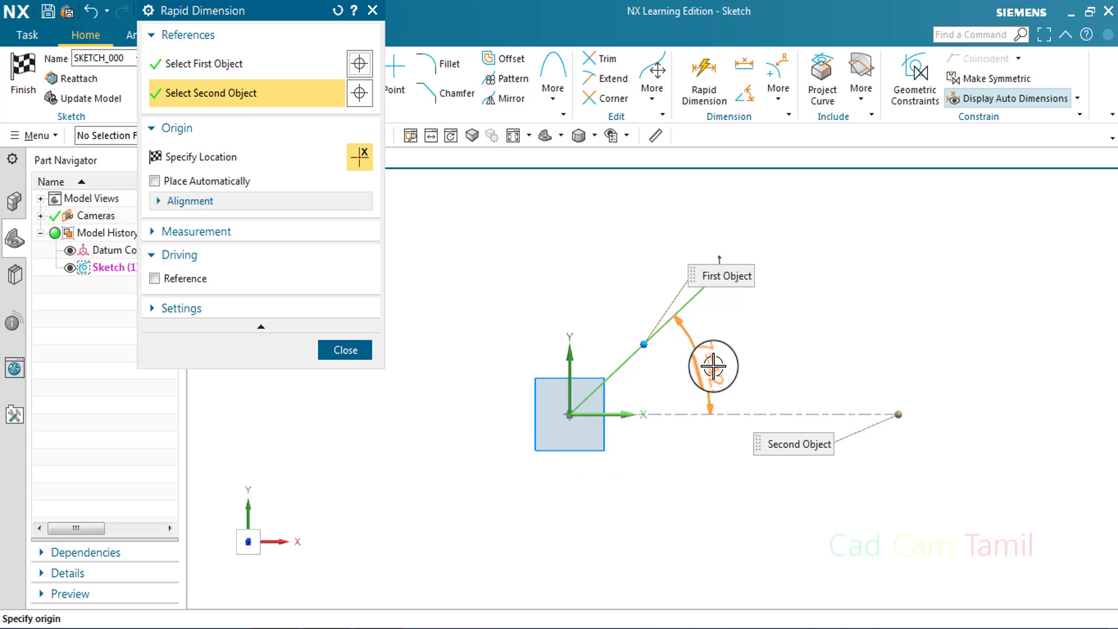
left_click(714, 367)
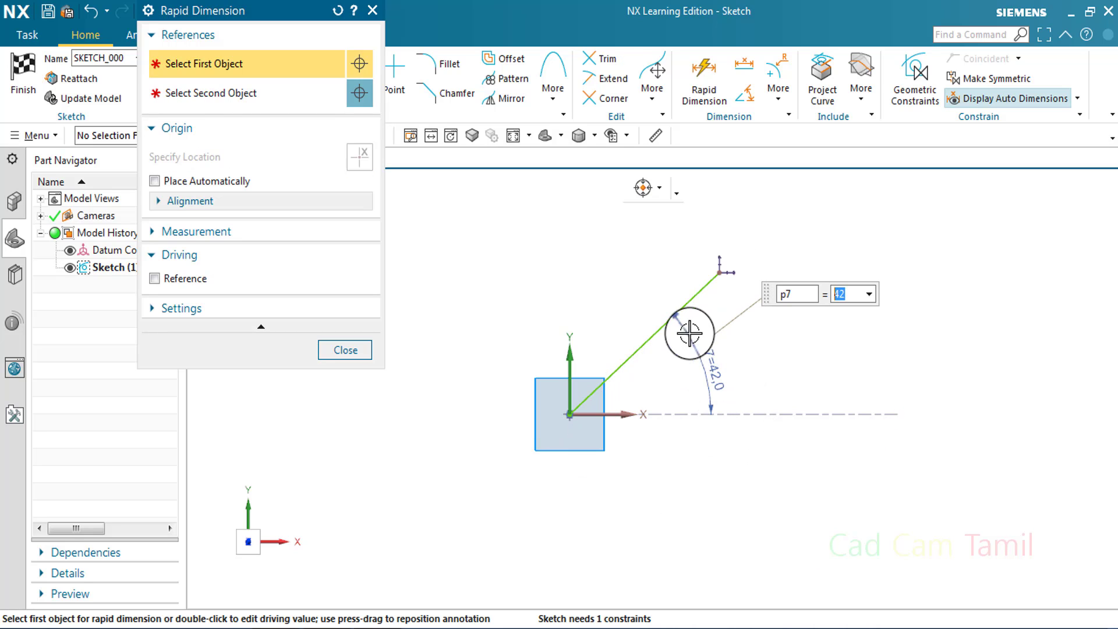
left_click(366, 360)
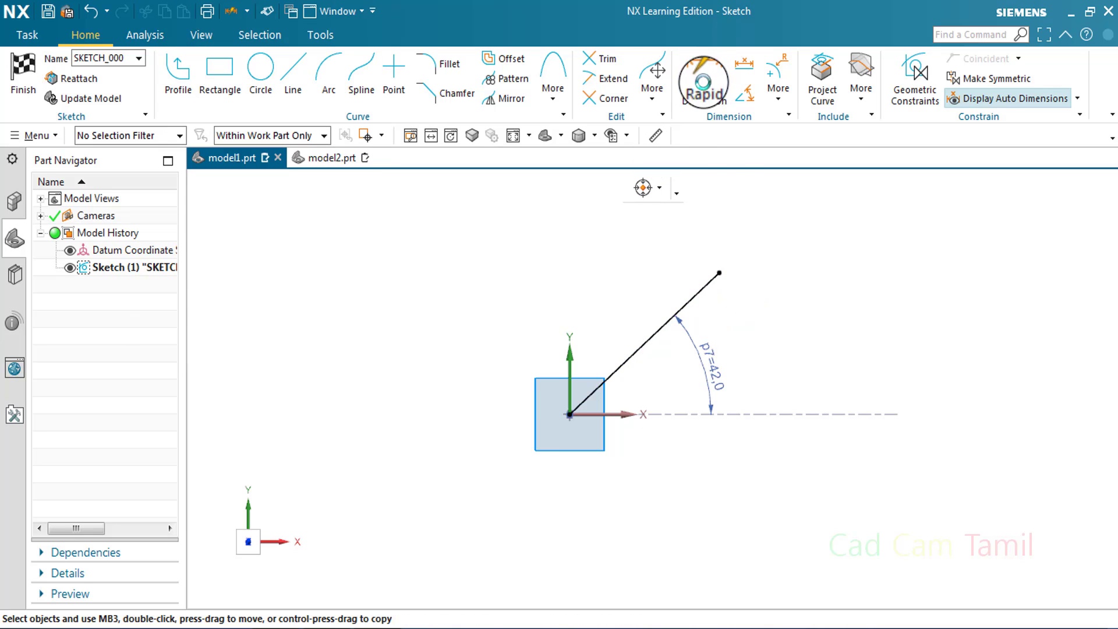
Dimension the length of the sloped line parallel to it
left_click(703, 81)
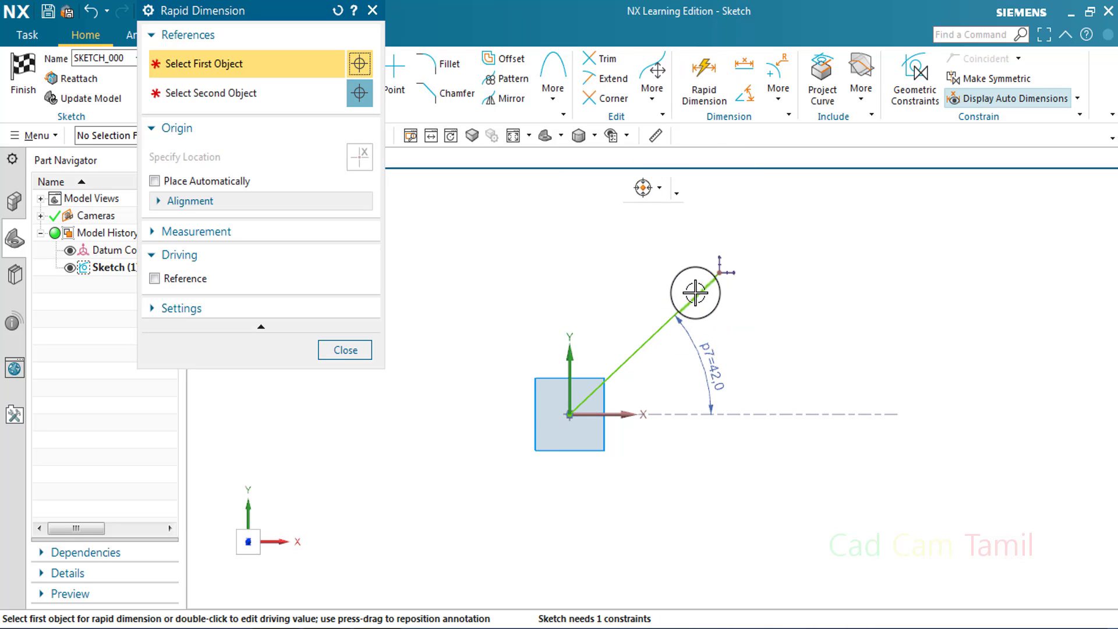
left_click(696, 291)
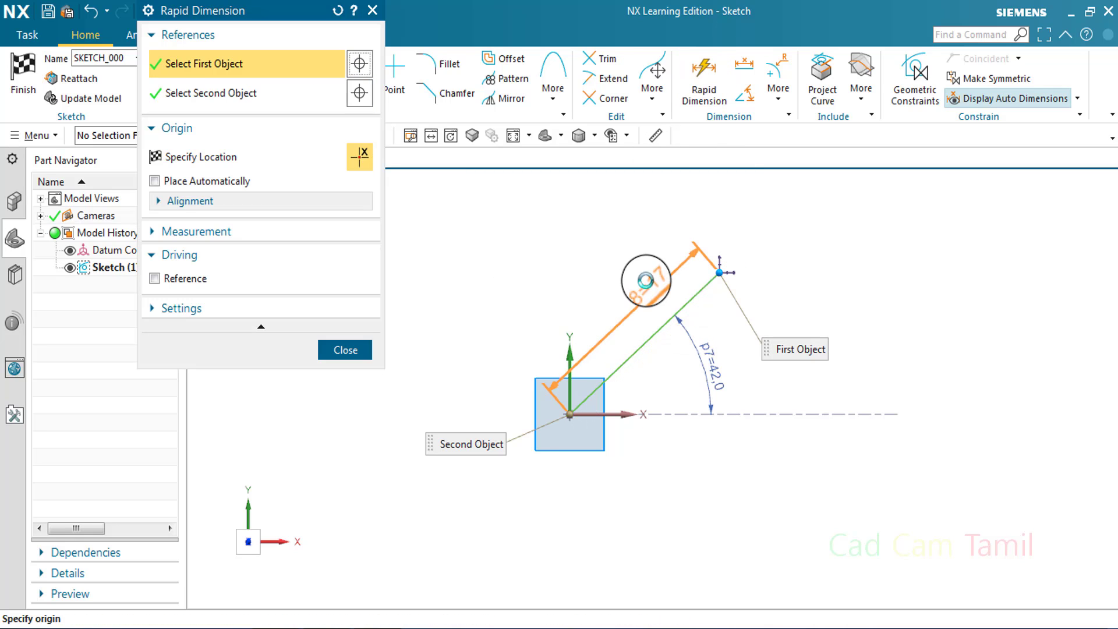
left_click(803, 316)
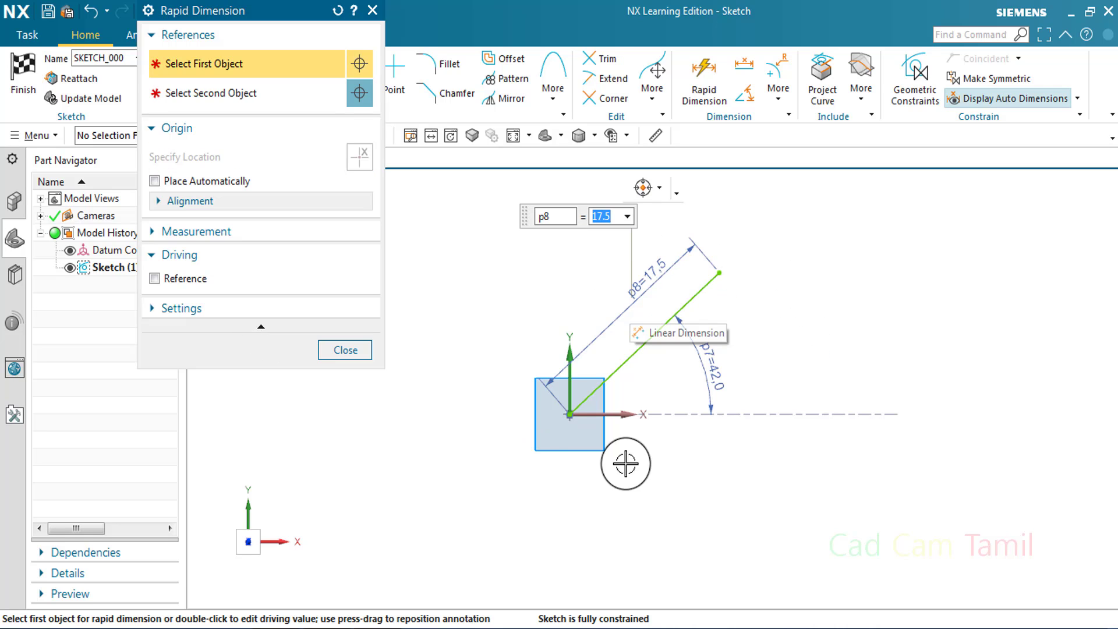
left_click(345, 350)
Try an extra vertical dimension from the sketch origin to the sloped line's upper endpoint, and undo it
left_click(760, 116)
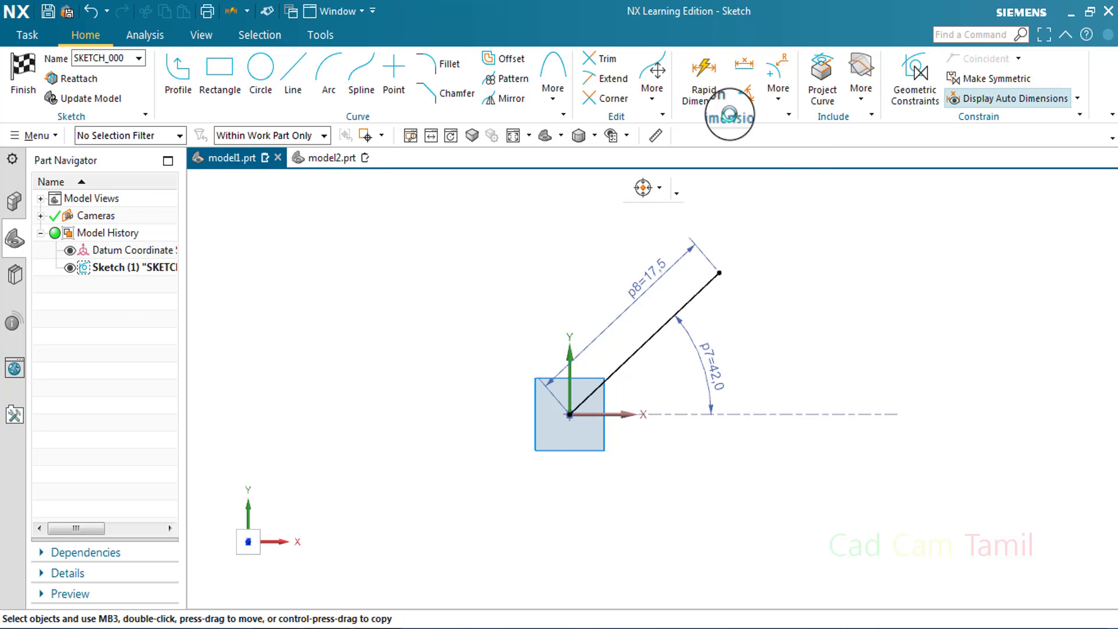
left_click(574, 417)
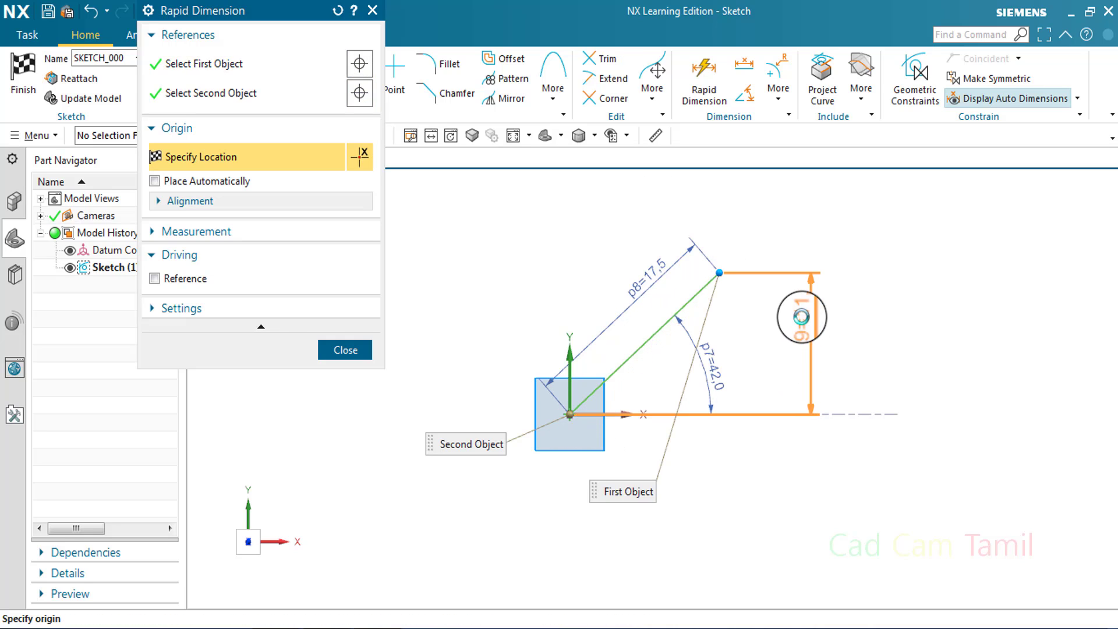
left_click(802, 315)
left_click(581, 366)
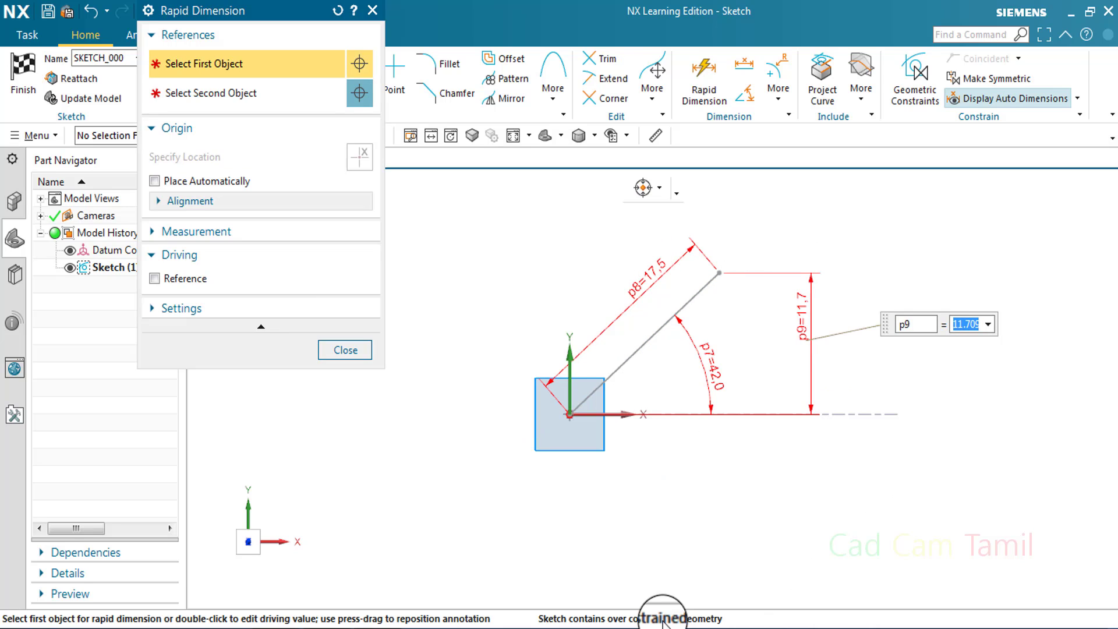
left_click(366, 350)
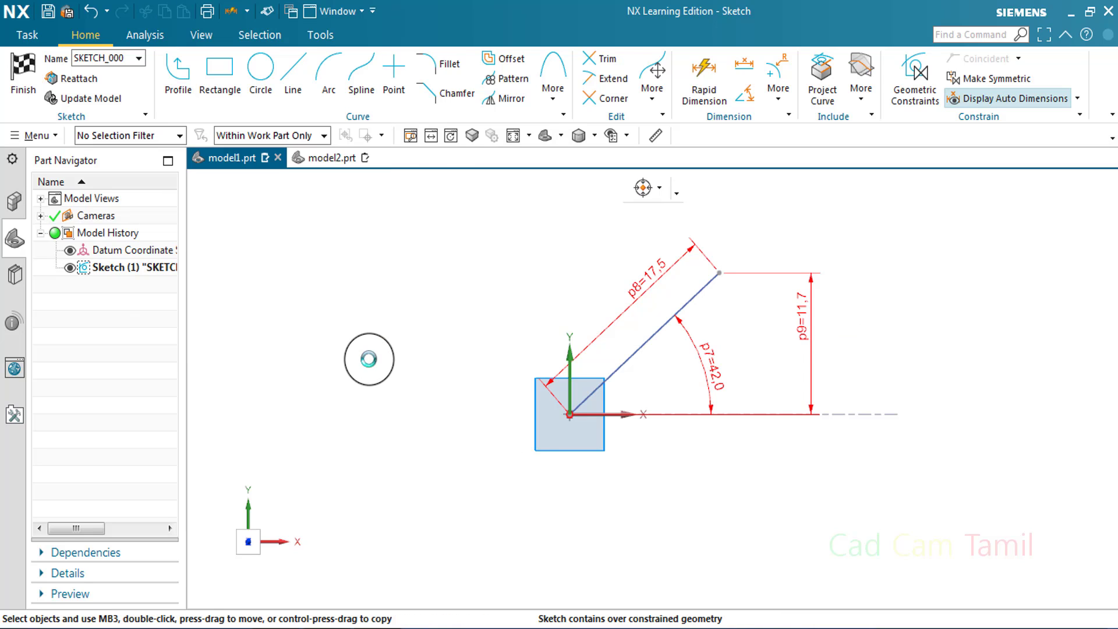
key("ctrl+z")
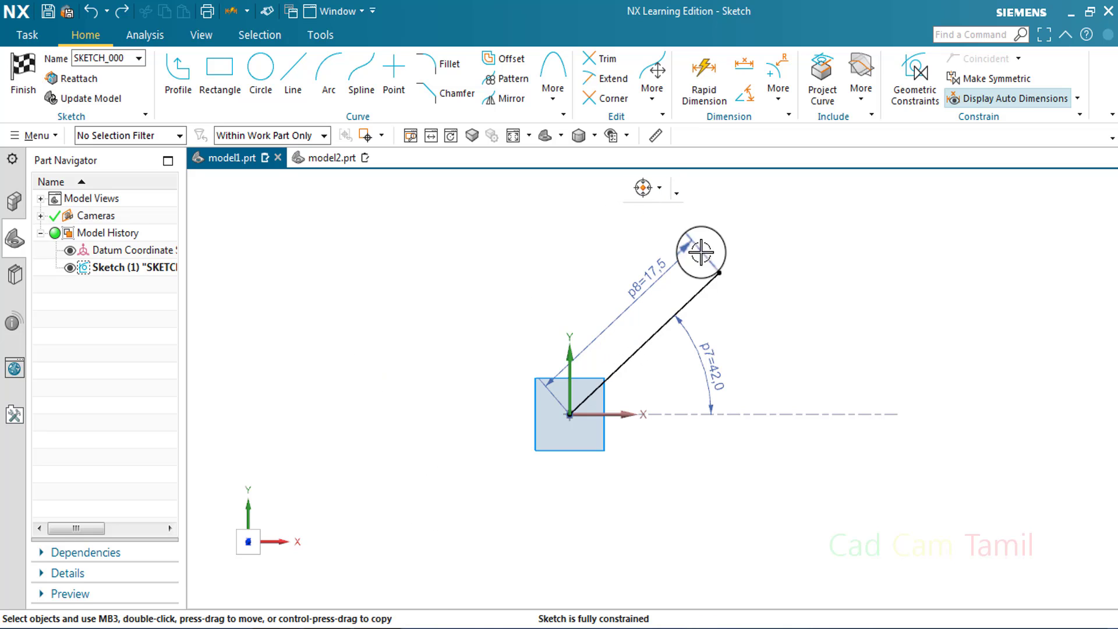
Replace the sloped line with a three-point arc of about 13.4 radius, located up and to the right of the sketch origin
right_click(666, 320)
key("Delete")
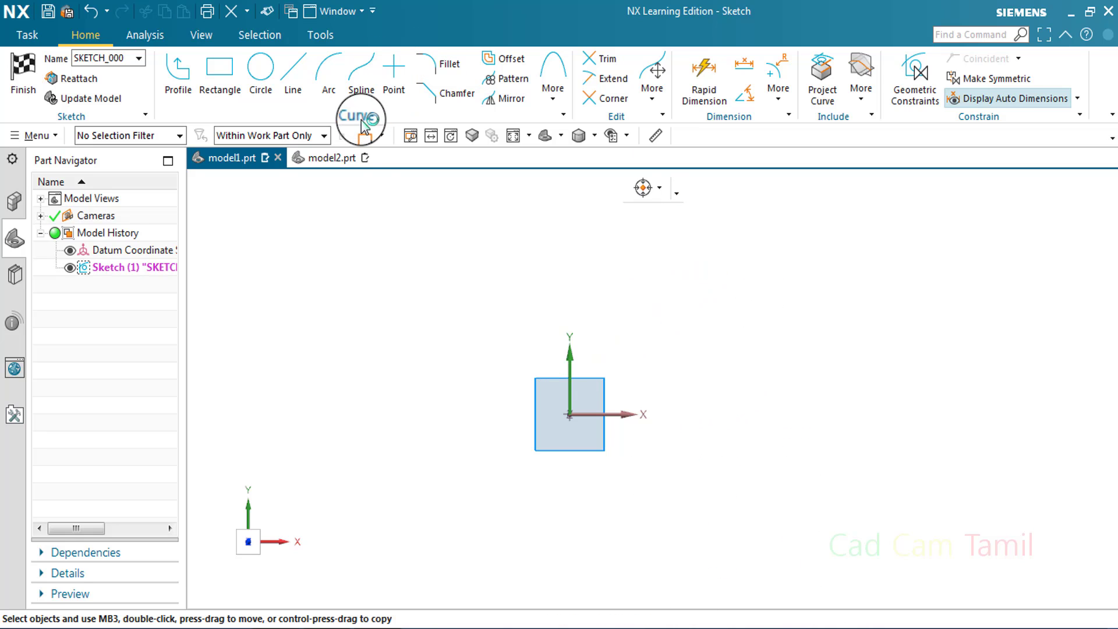
left_click(331, 79)
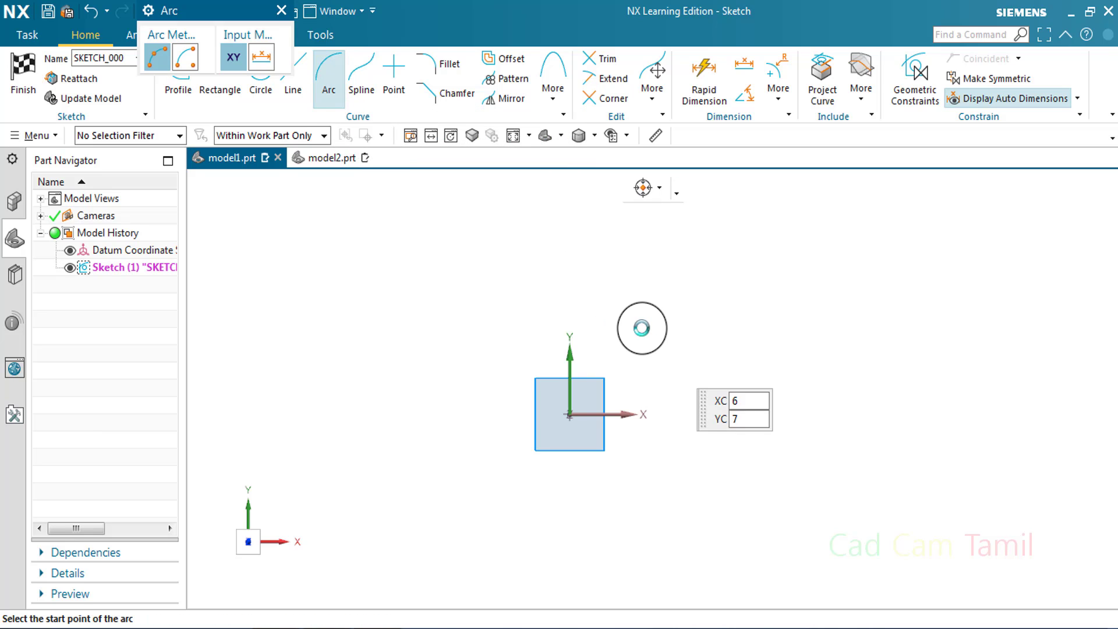
left_click(662, 282)
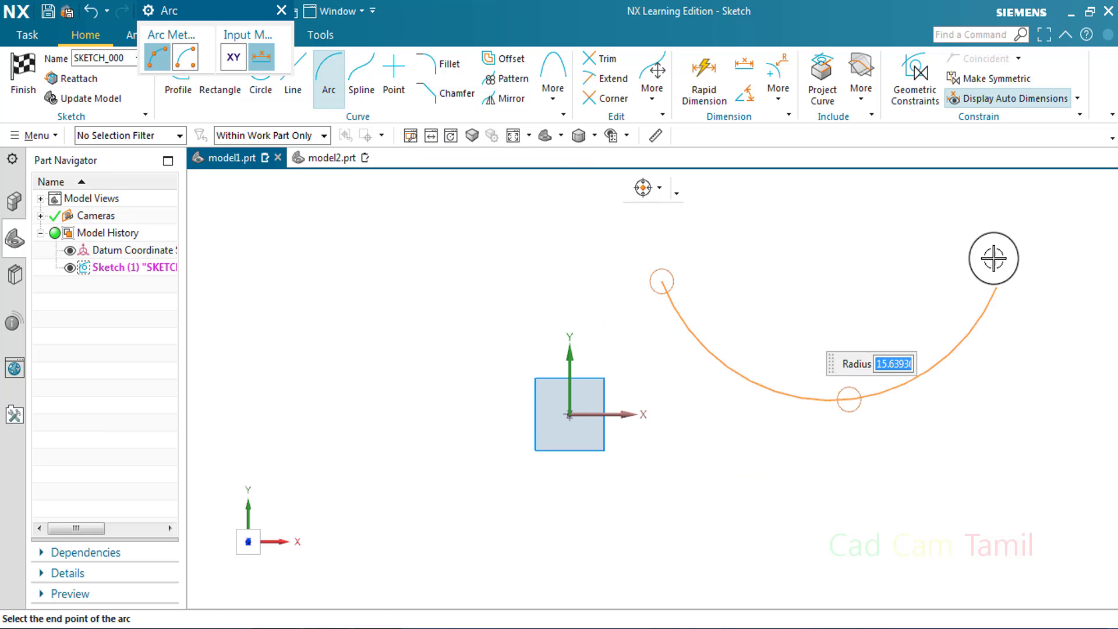
scroll(794, 395, "up", 1)
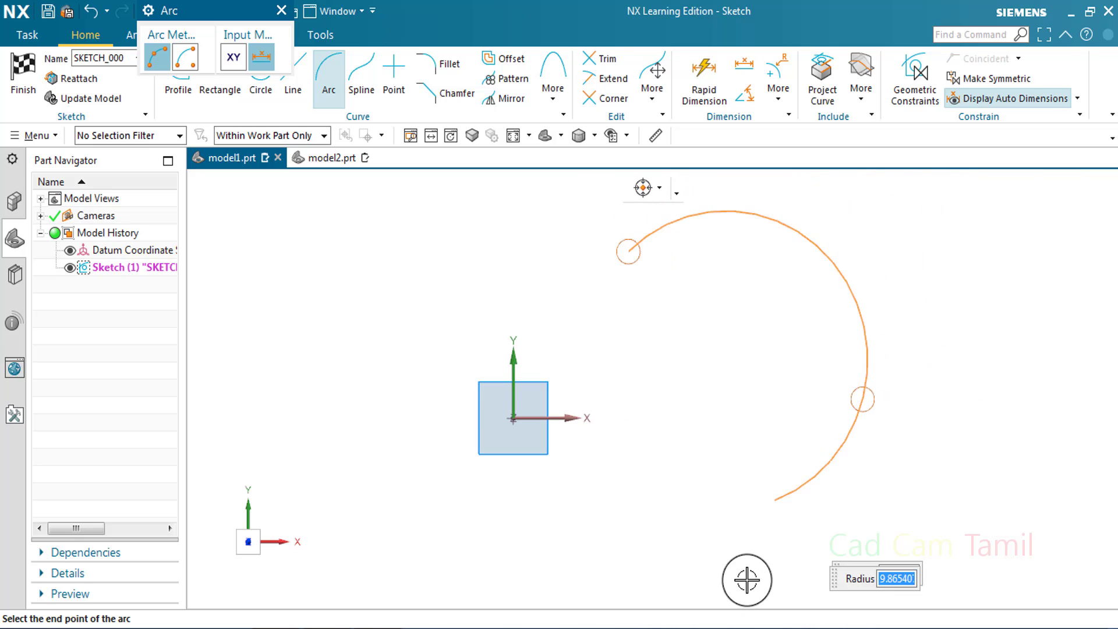
left_click(868, 436)
left_click(282, 11)
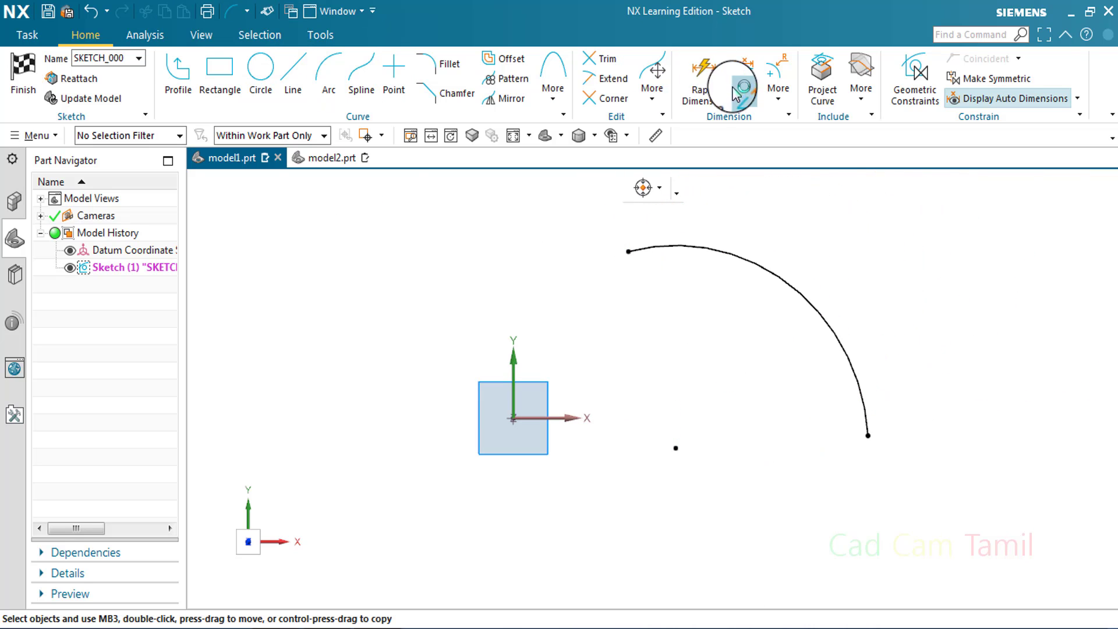
Dimension the arc's radius
left_click(707, 71)
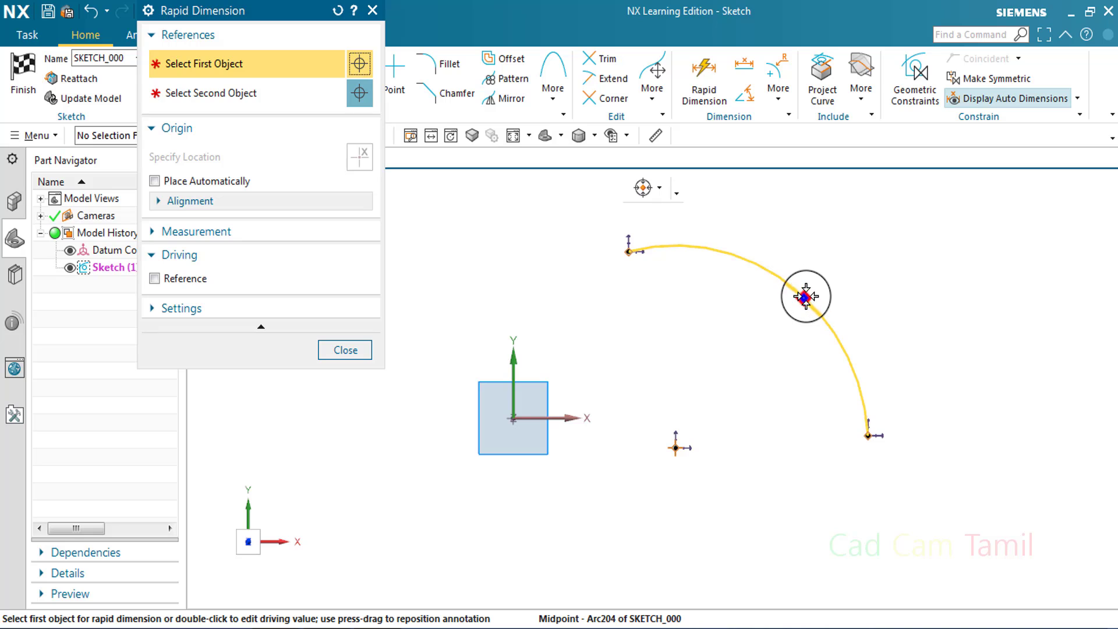
left_click(800, 294)
left_click(781, 373)
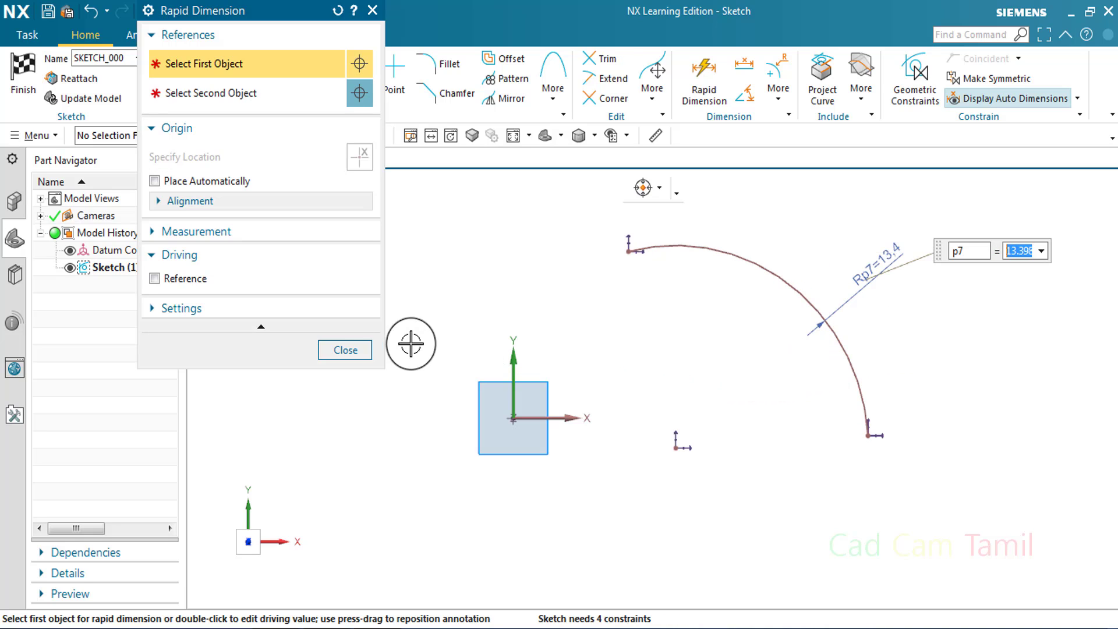
left_click(348, 351)
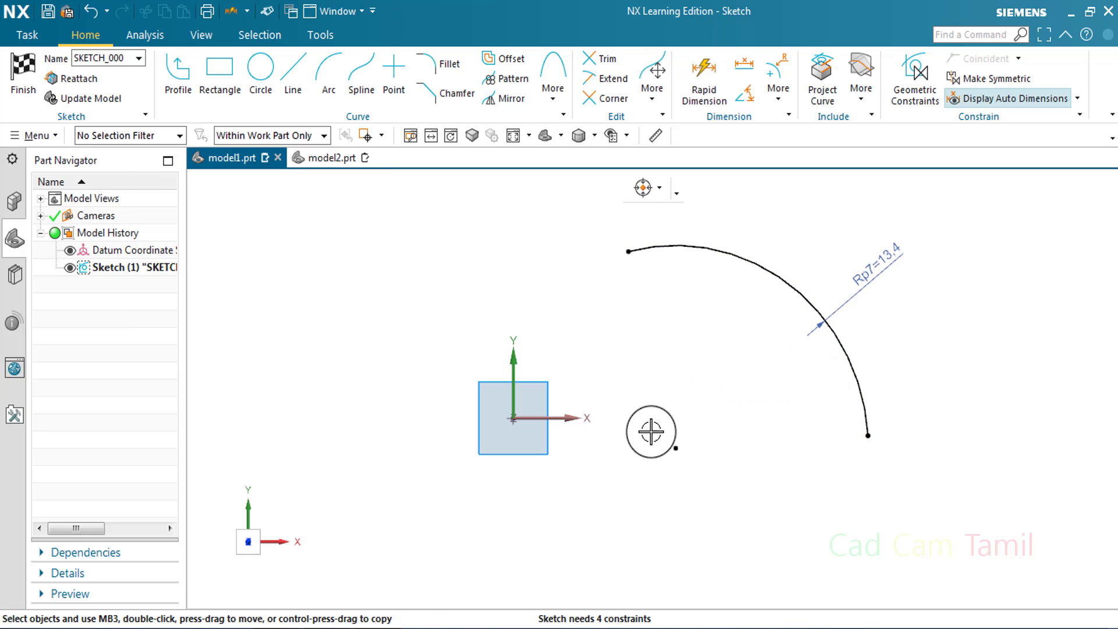
Dimension the arc's upper start point vertically and horizontally from the sketch origin
left_click(629, 252)
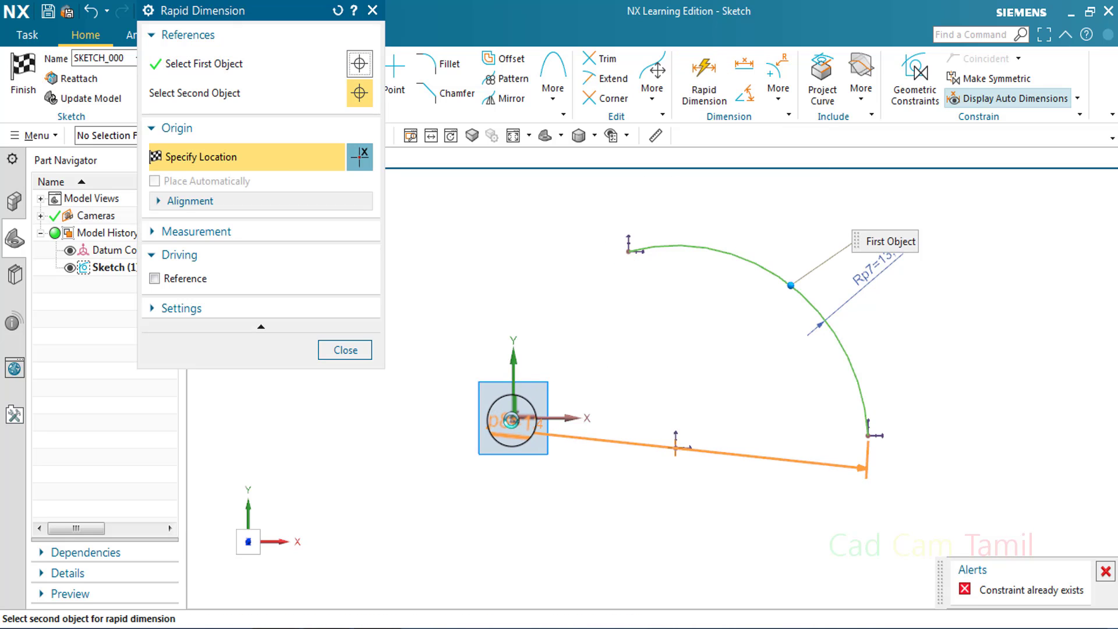
left_click(512, 418)
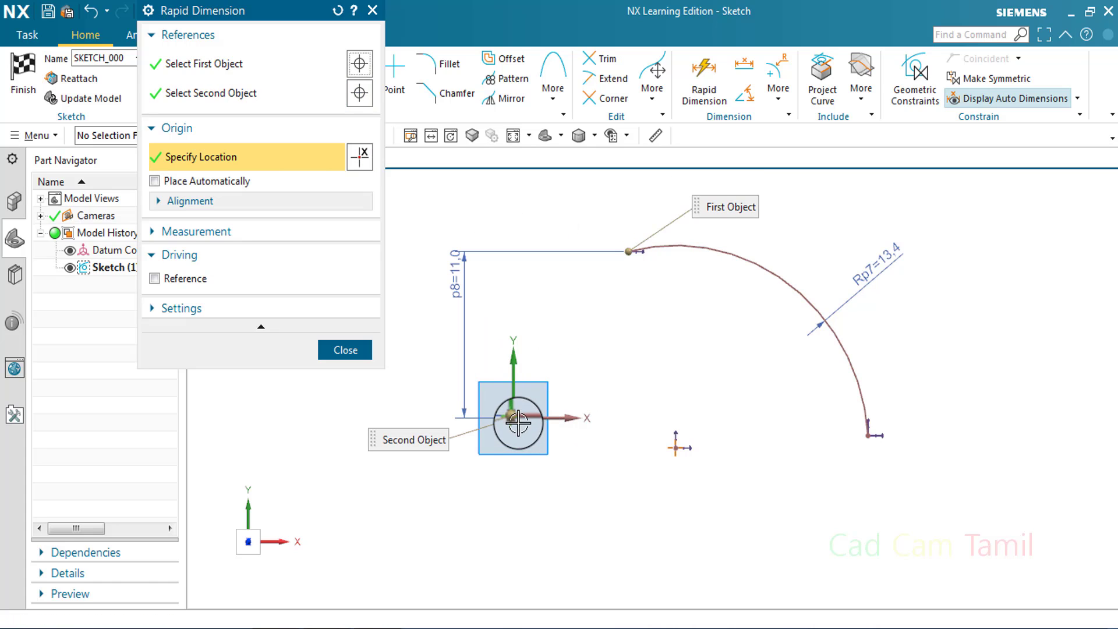
left_click(519, 423)
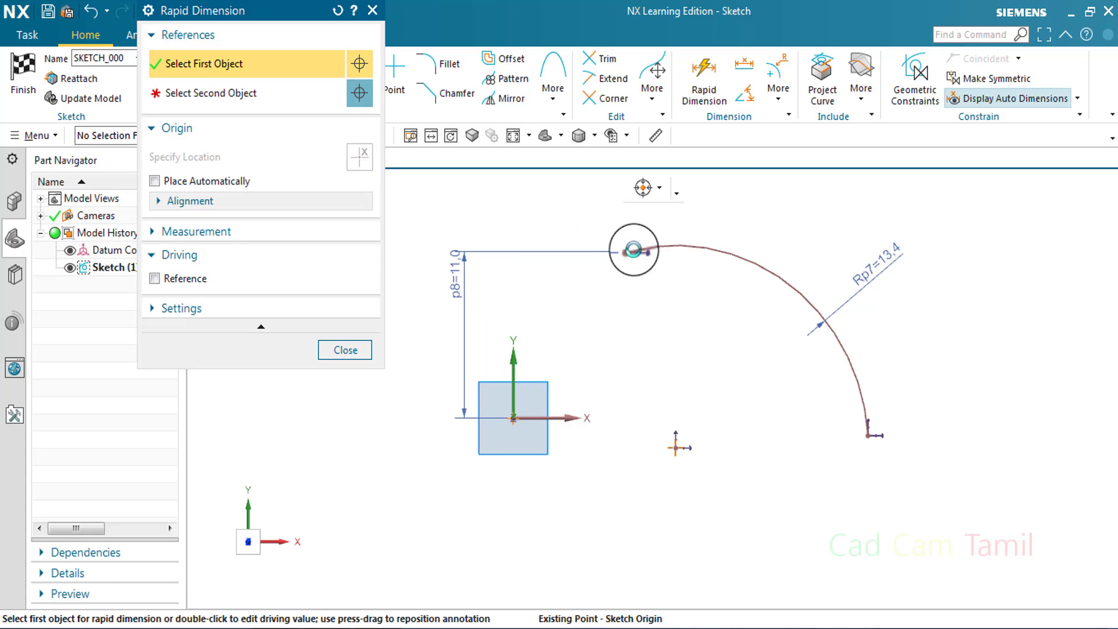
left_click(633, 250)
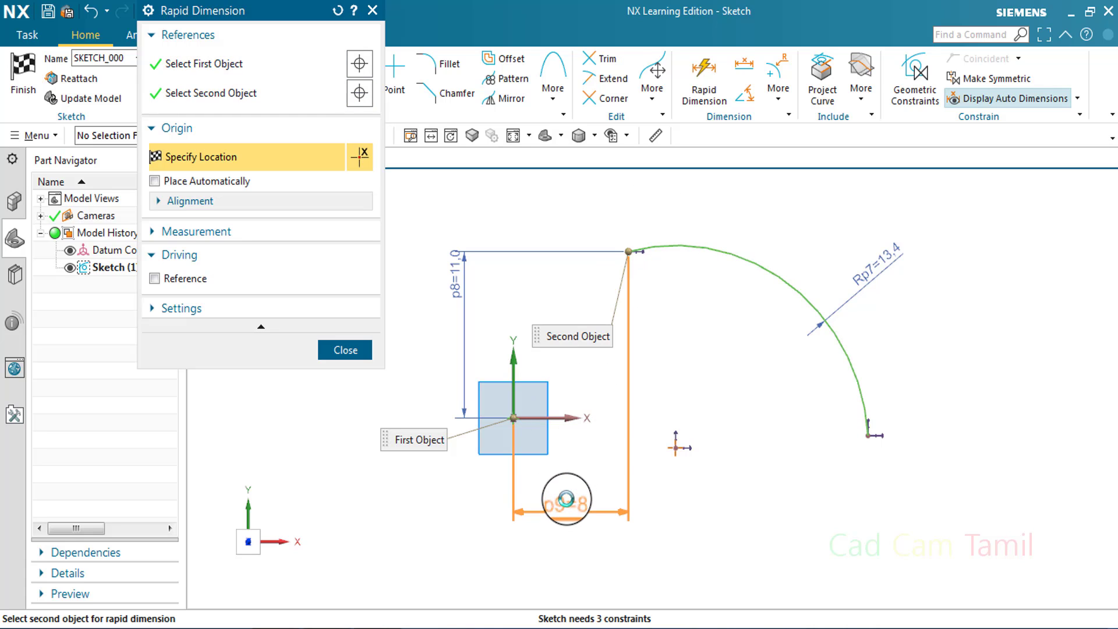
left_click(566, 499)
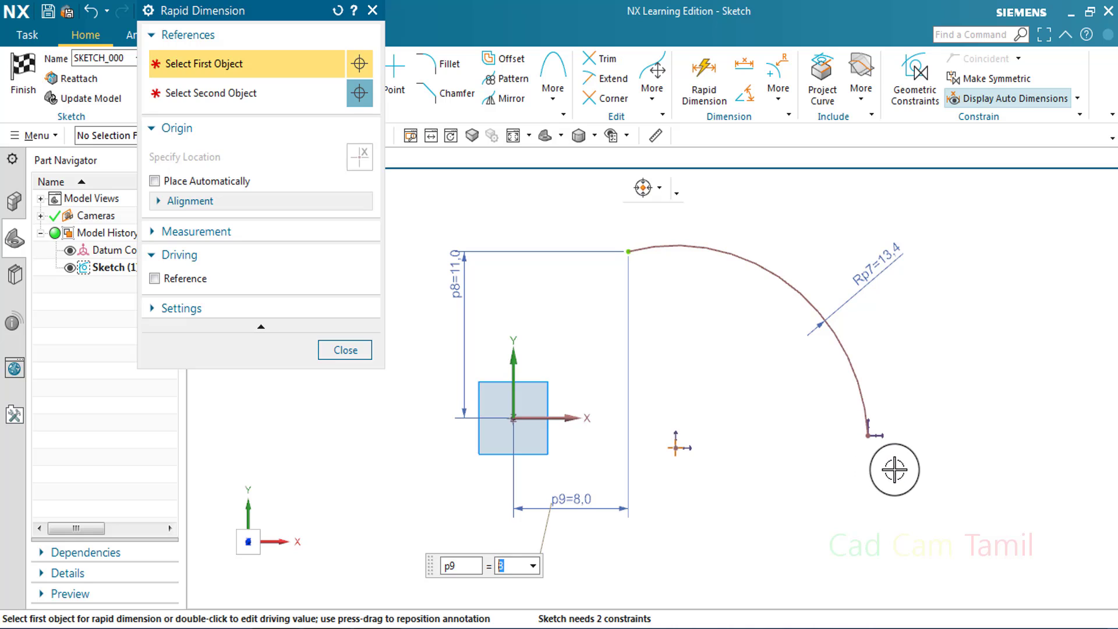
Dimension the horizontal distances from the sketch origin to the arc's centre point and to its lower endpoint
left_click(867, 434)
left_click(513, 417)
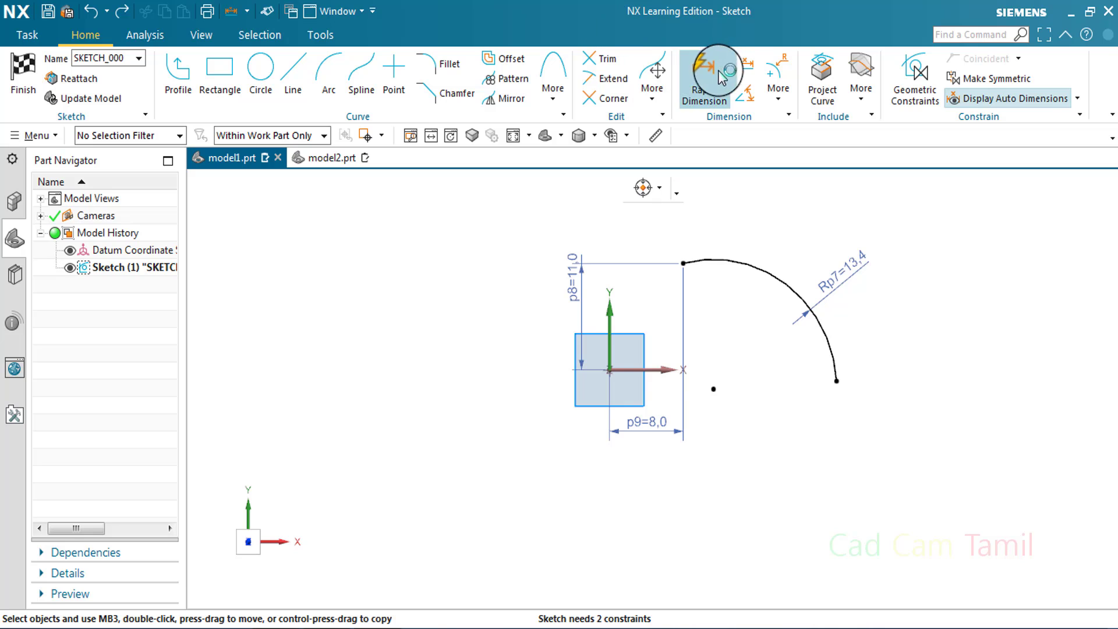
left_click(718, 70)
left_click(713, 389)
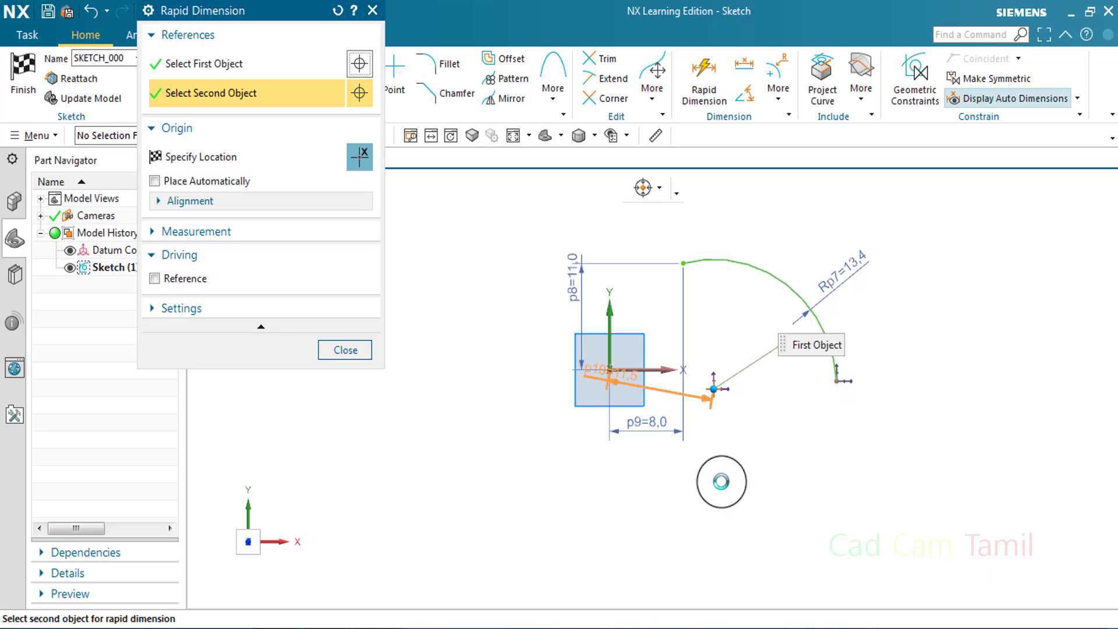
left_click(804, 451)
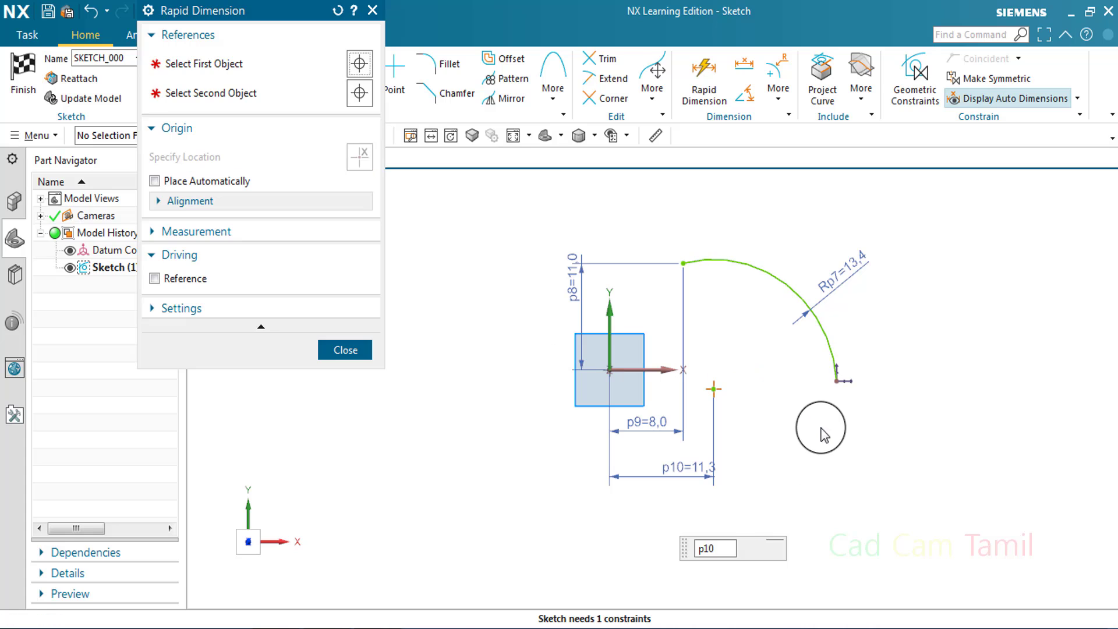
left_click(838, 381)
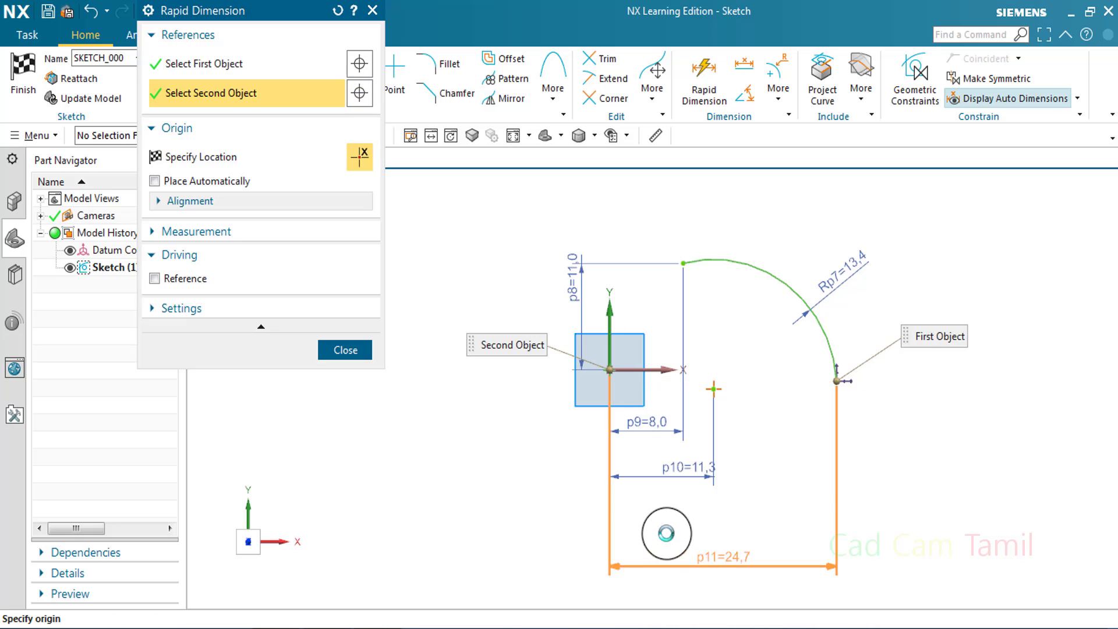
left_click(966, 467)
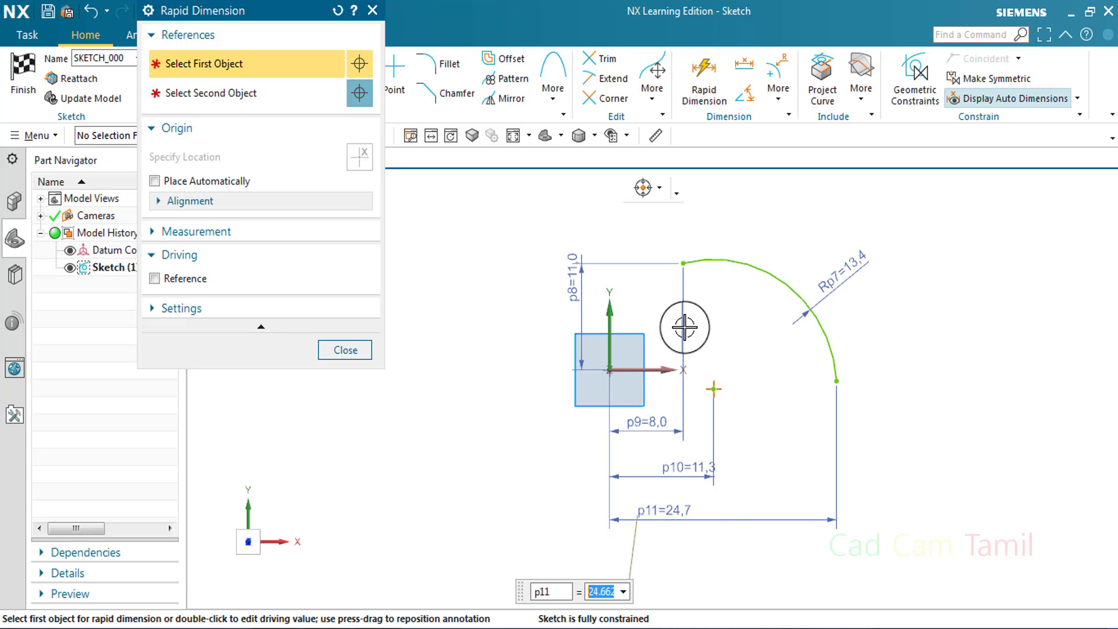
left_click(358, 349)
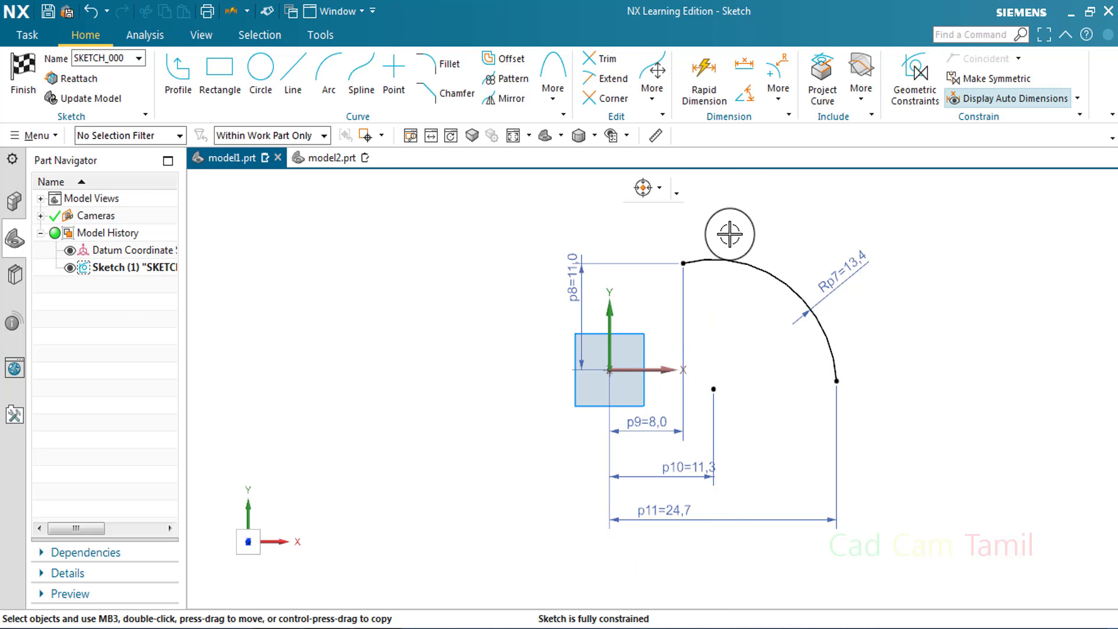
Delete the arc with its dimensions and finish the sketch
left_click_drag(631, 231, 934, 407)
key("Delete")
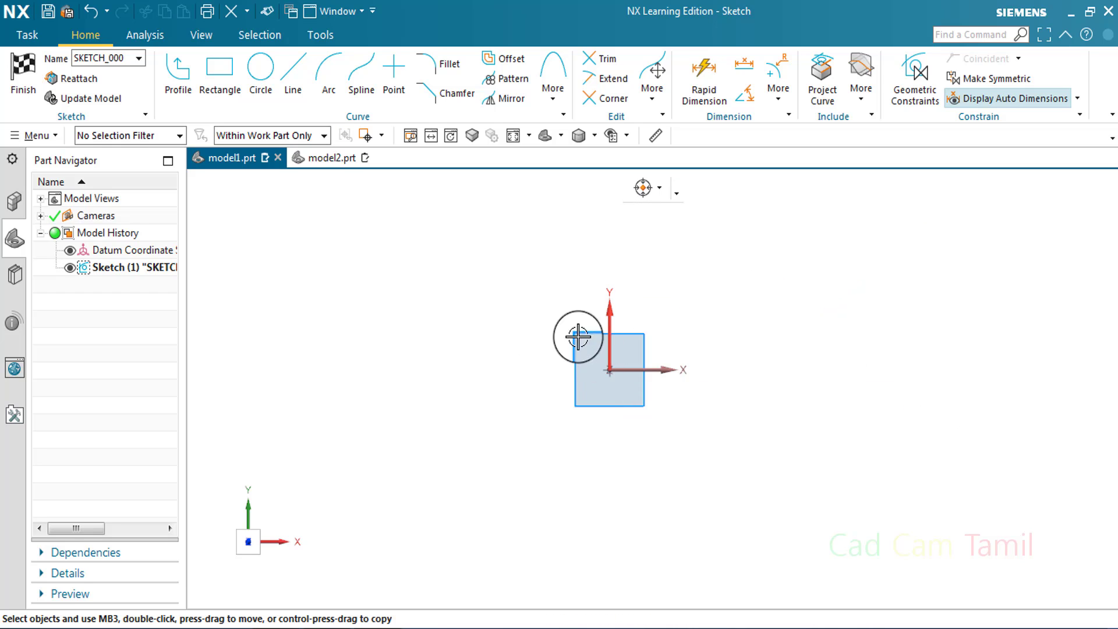
left_click(319, 159)
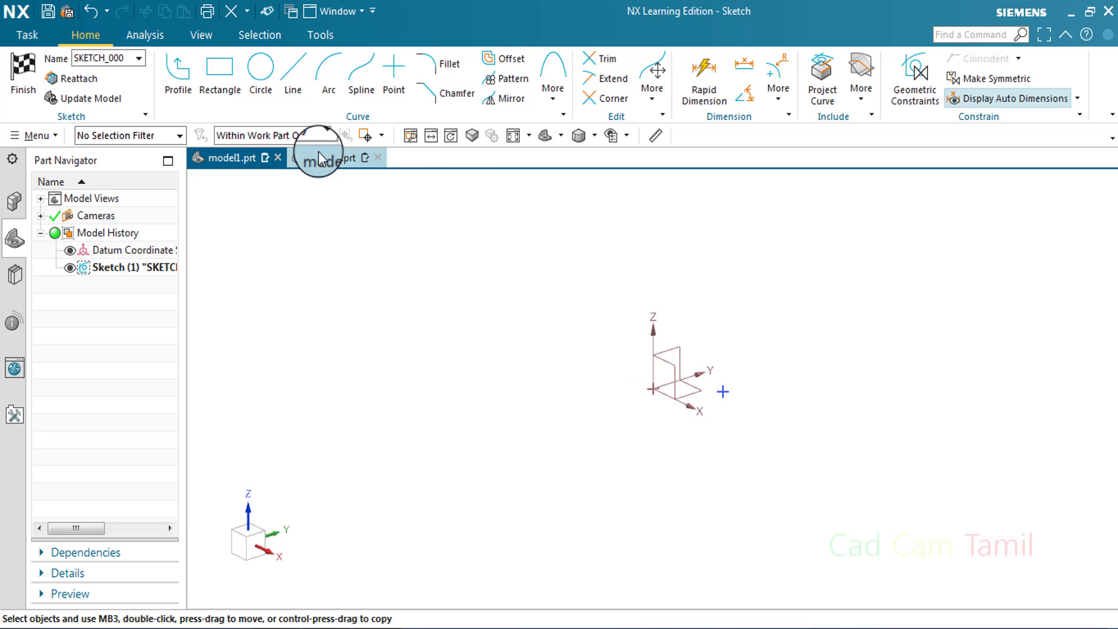
left_click(33, 76)
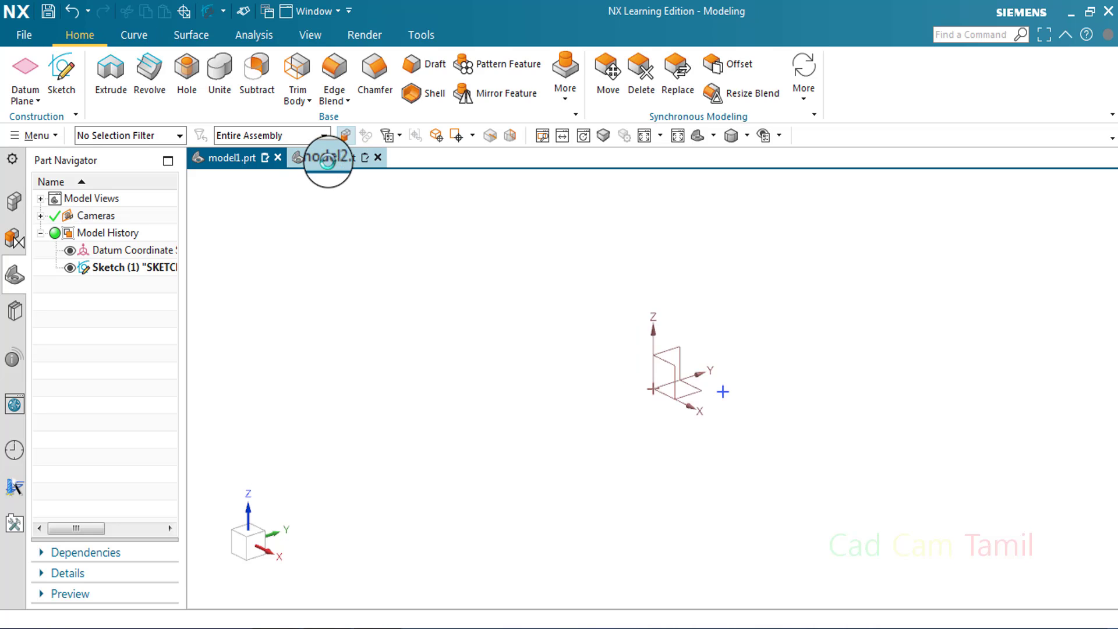
Switch to model2.prt, open its sketch for editing and delete the existing point with its dimensions
left_click(328, 158)
double_click(722, 391)
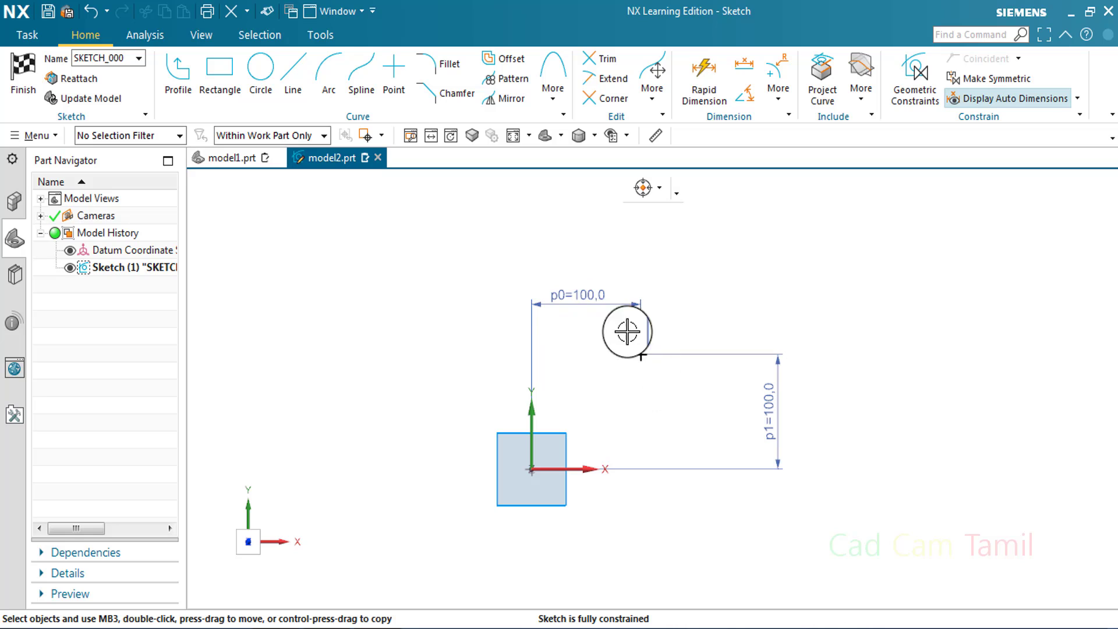
left_click_drag(606, 332, 703, 400)
key("Delete")
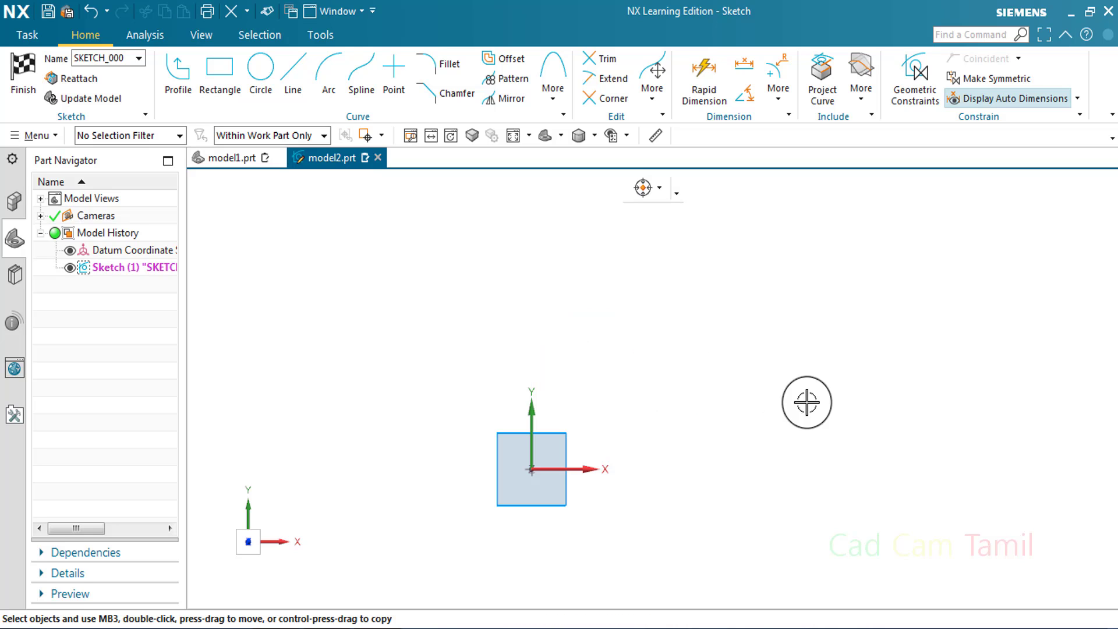
Sketch a horizontal line about 165 long starting about 95 right of and 50 above the origin, and space out its automatic dimensions
left_click(287, 79)
left_click(635, 412)
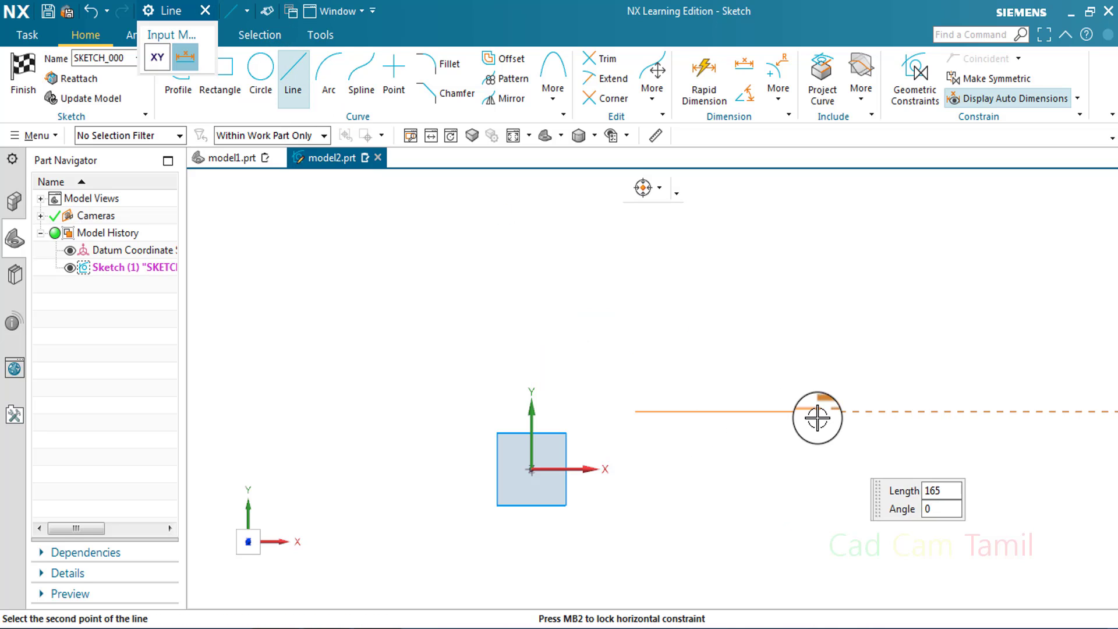
left_click(816, 412)
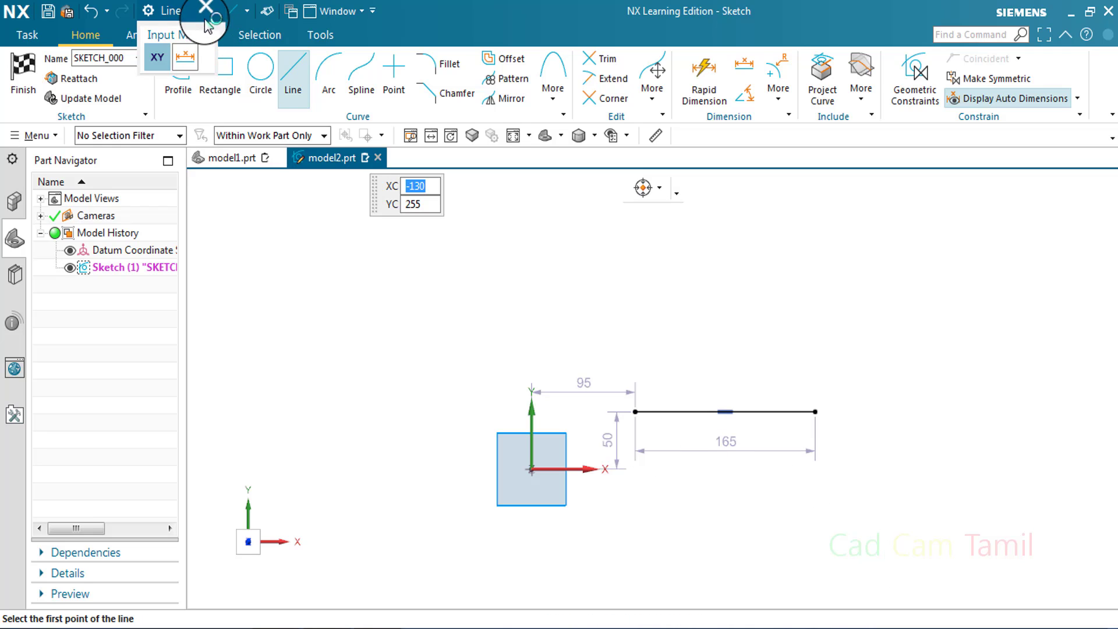
key("Escape")
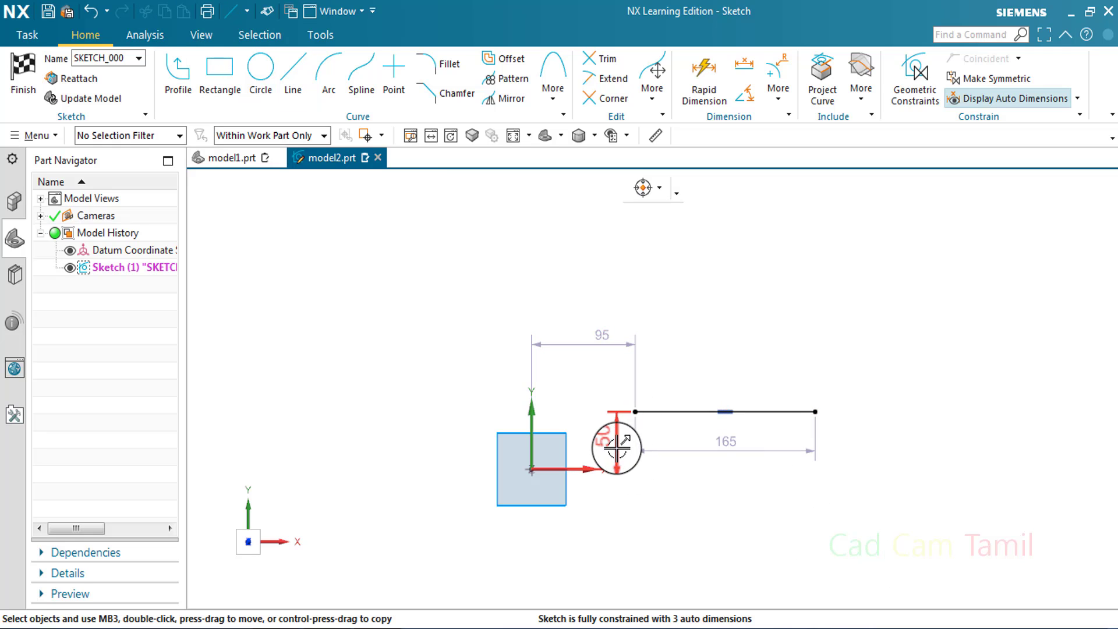
left_click_drag(767, 411, 769, 335)
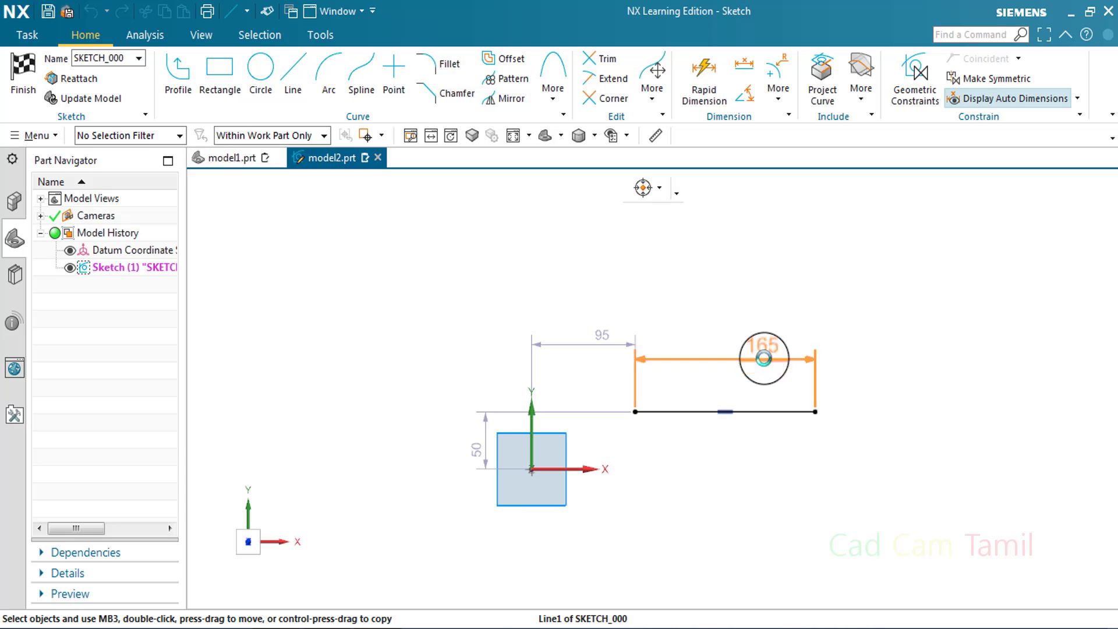
Sketch a horizontal line about 190 long from the origin and a separate line about 95 long sloping at about 141° to its upper left
key("l")
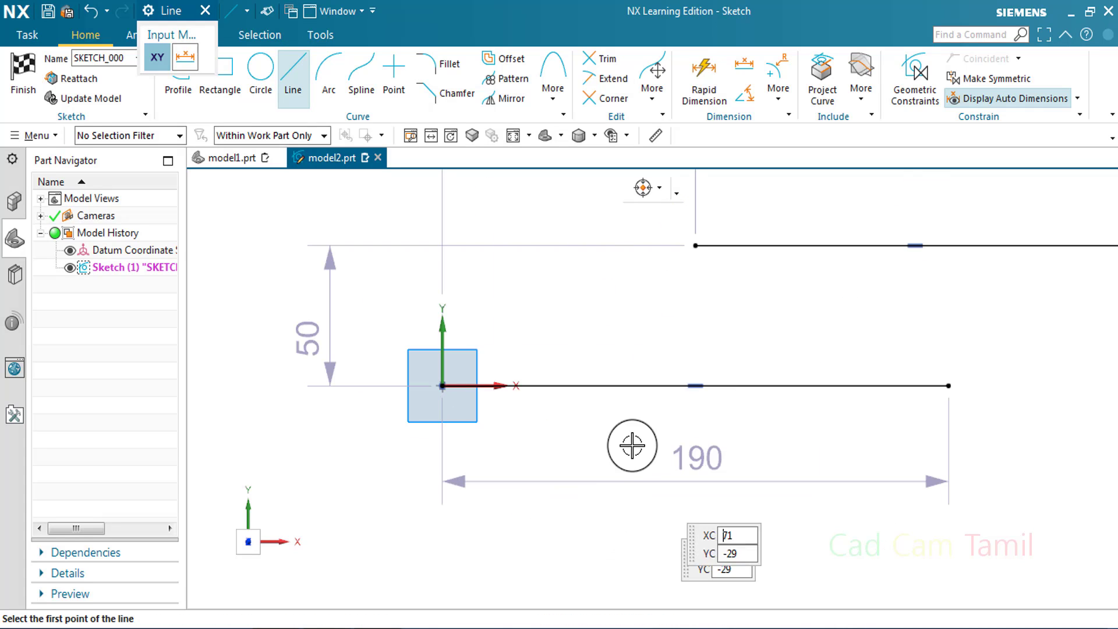
scroll(632, 445, "down", 3)
left_click(482, 319)
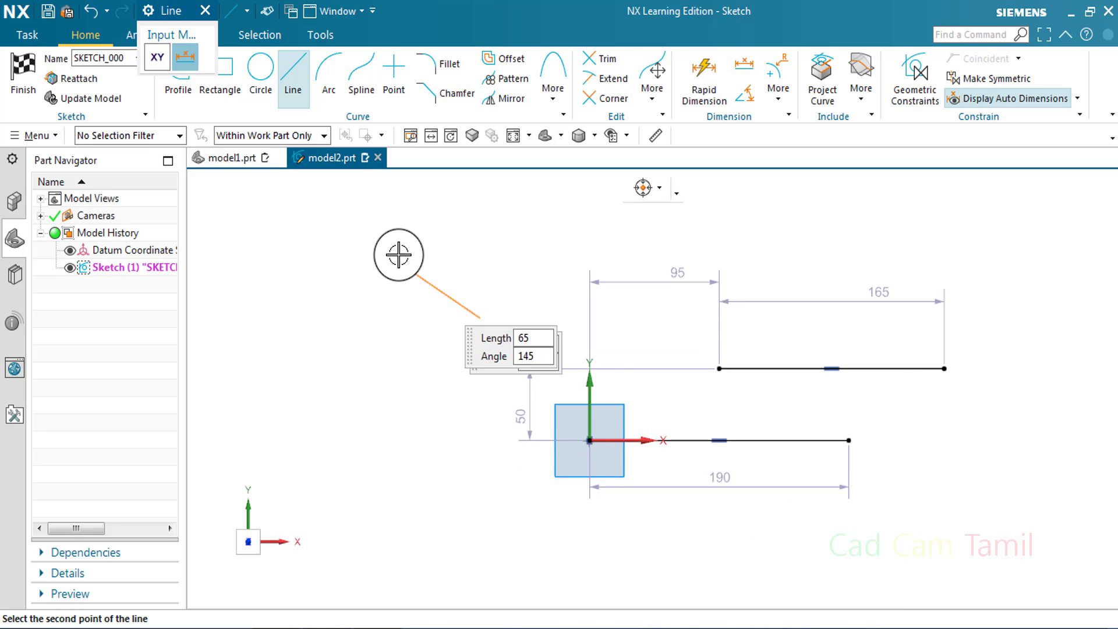
key("Return")
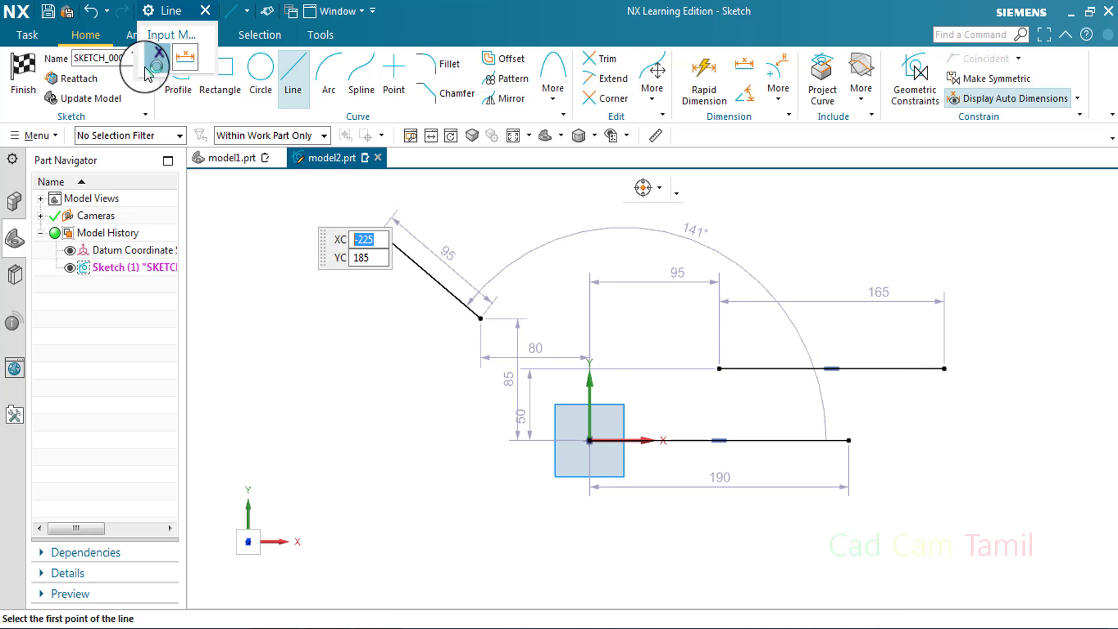
left_click(205, 10)
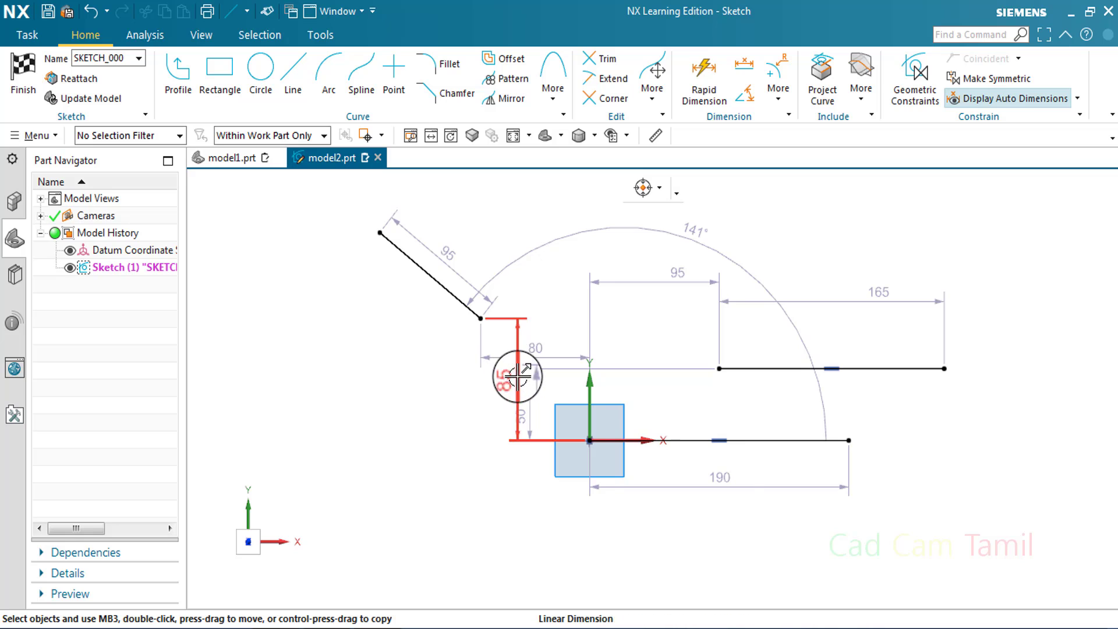
Reposition the sloped line's automatic 85 and 80 location dimensions clear of the other geometry
left_click_drag(517, 374, 396, 375)
mouse_move(545, 354)
left_mouse_down()
mouse_move(529, 536)
mouse_move(548, 551)
left_mouse_up()
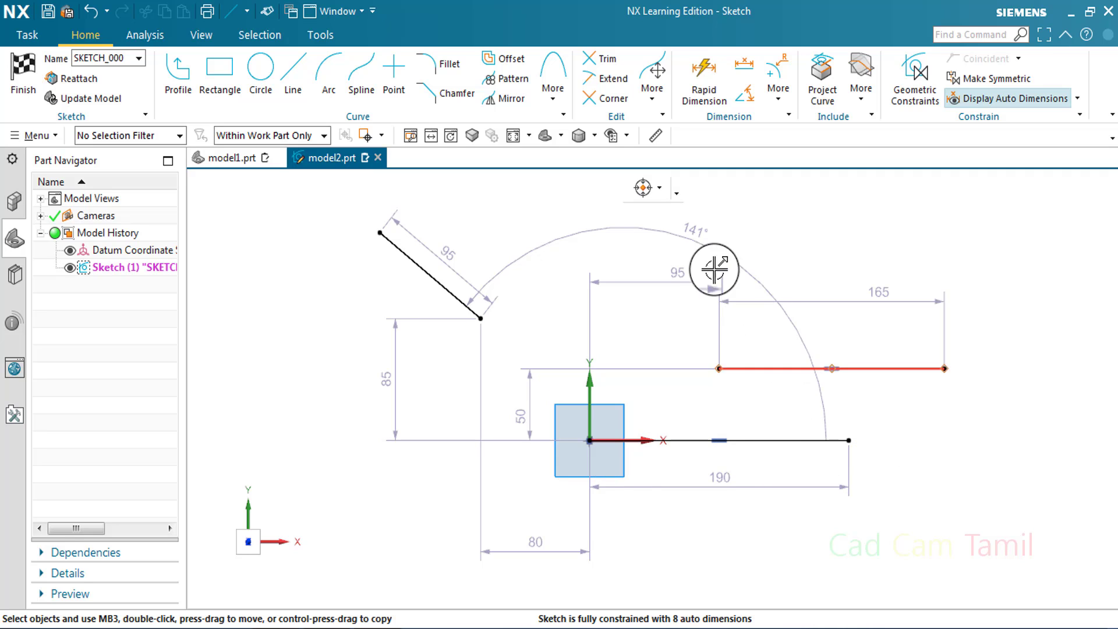
scroll(687, 373, "down", 3)
scroll(607, 320, "up", 2)
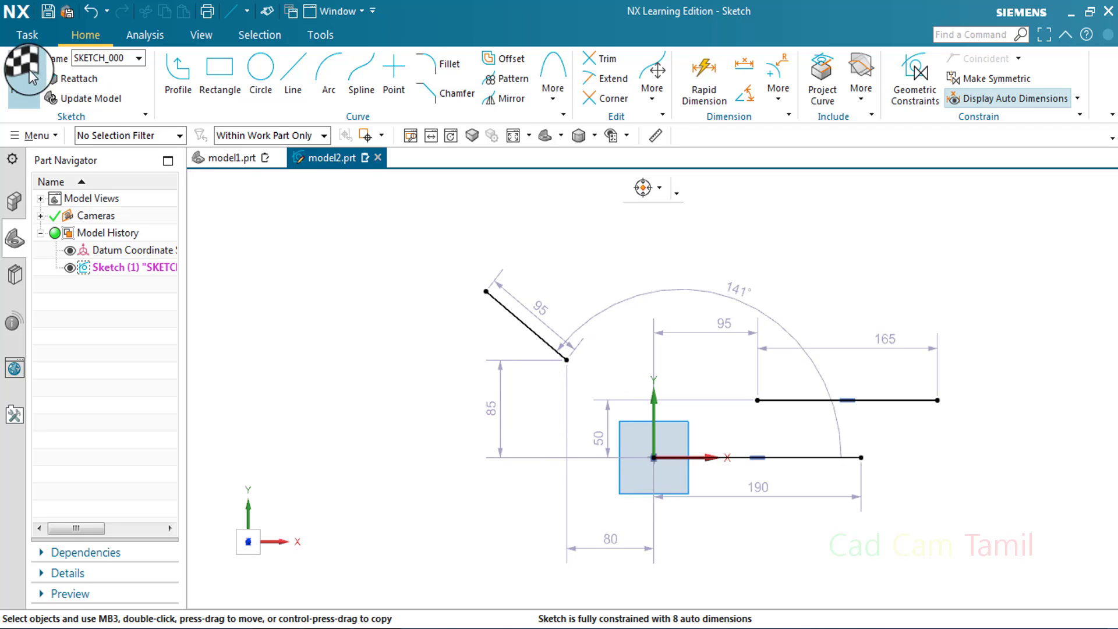
Sketch a three-point arc of about R135 above and to the right of the shorter horizontal line
left_click(326, 76)
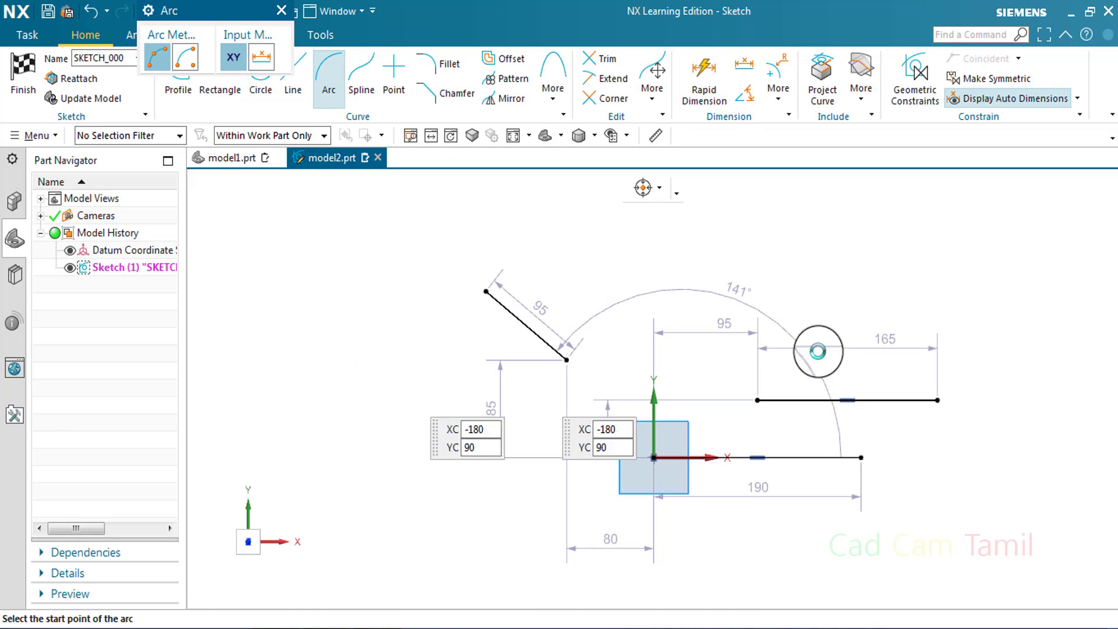
left_click(790, 234)
left_click(994, 363)
left_click(956, 271)
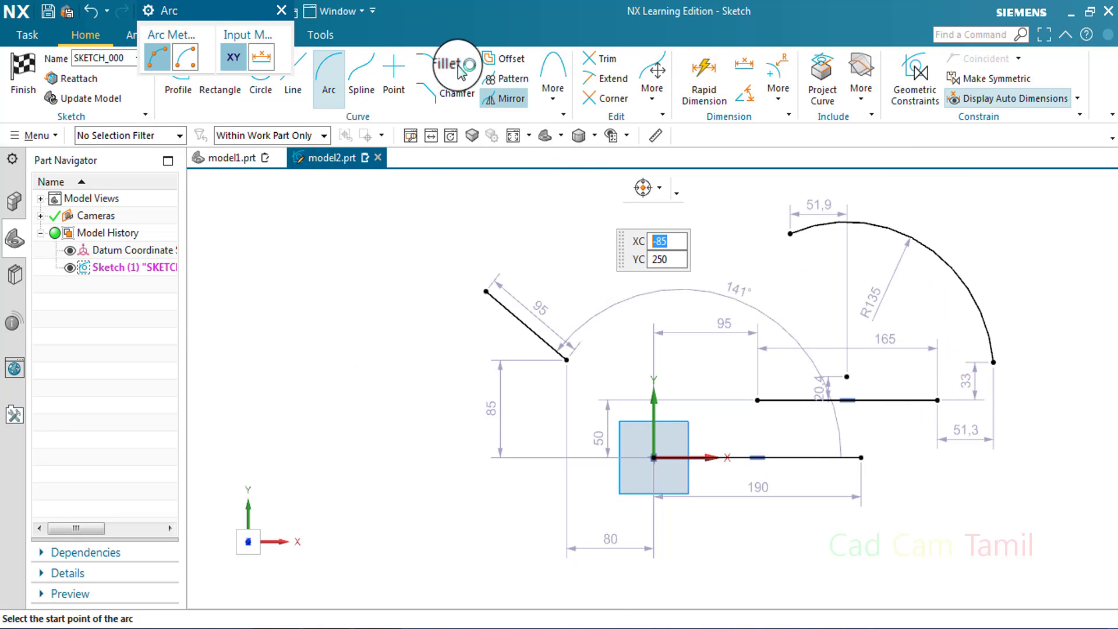
left_click(281, 10)
scroll(902, 380, "up", 2)
scroll(921, 394, "down", 2)
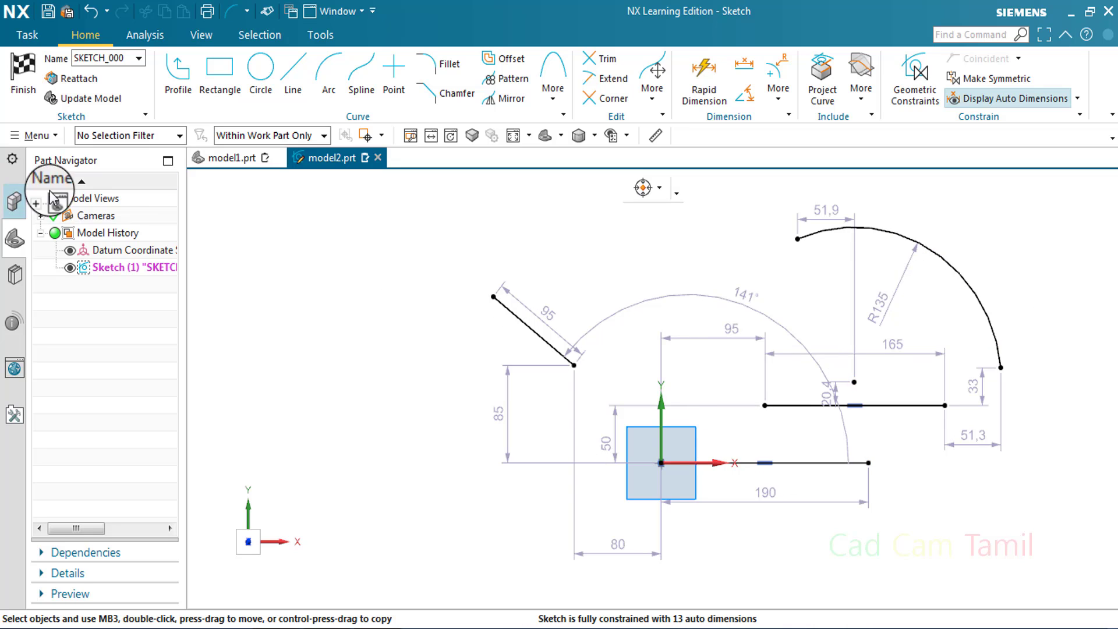
Delete all lines, the arc and their automatic dimensions from the model2.prt sketch
scroll(661, 367, "down", 1)
left_click_drag(481, 220, 958, 551)
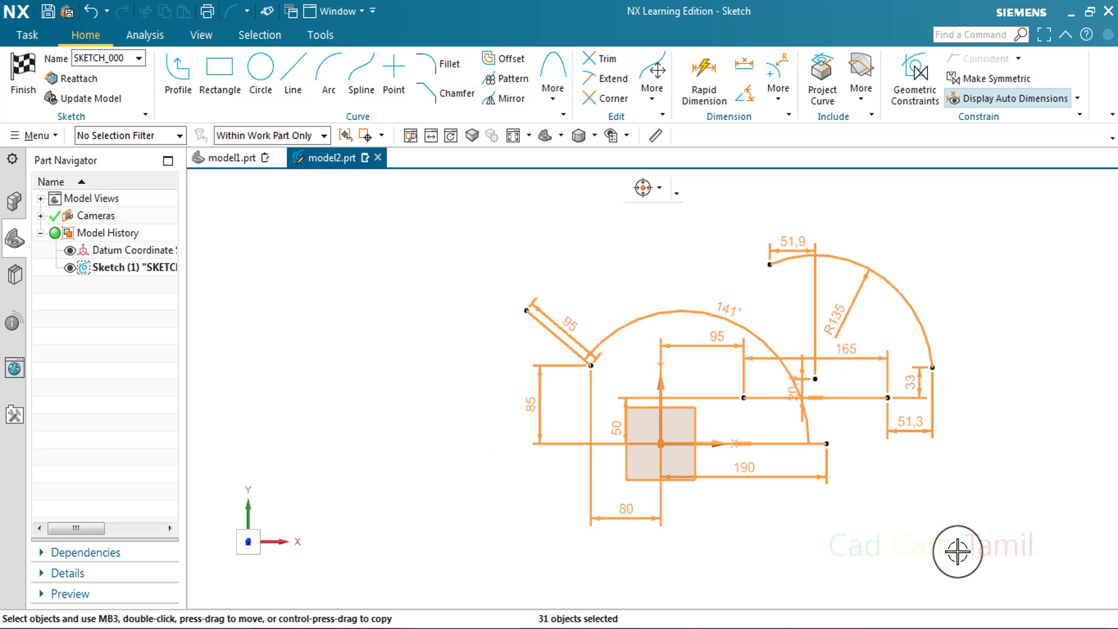
key("Delete")
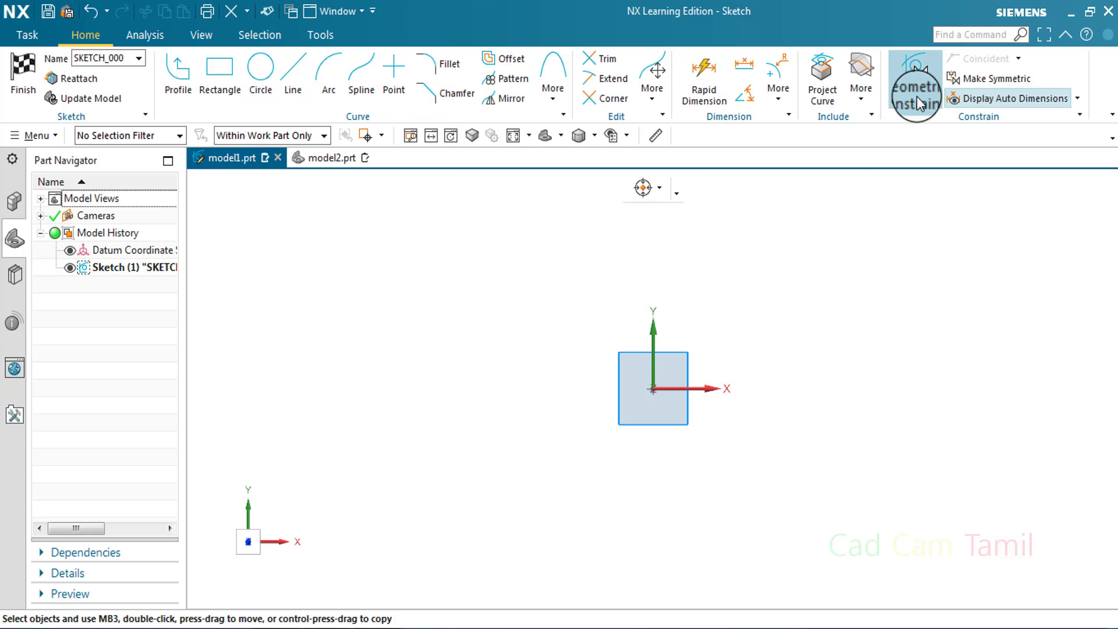
In the model1.prt sketch, draw a six-sided polygon with about 80 mm side length and 300° rotation, up and to the left of the origin
left_click(550, 100)
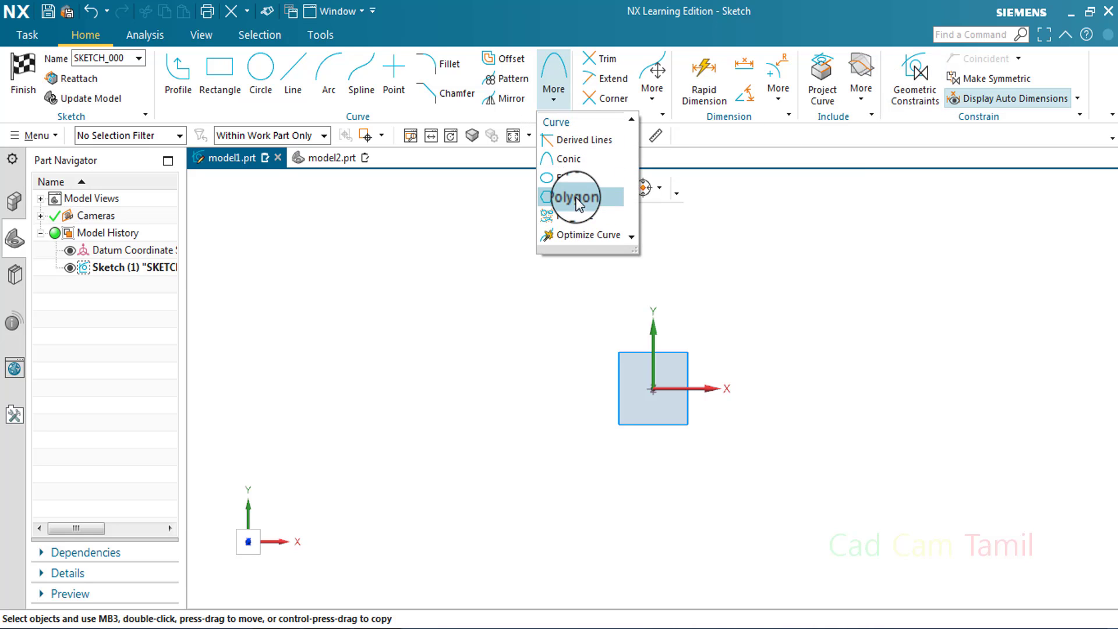
left_click(576, 198)
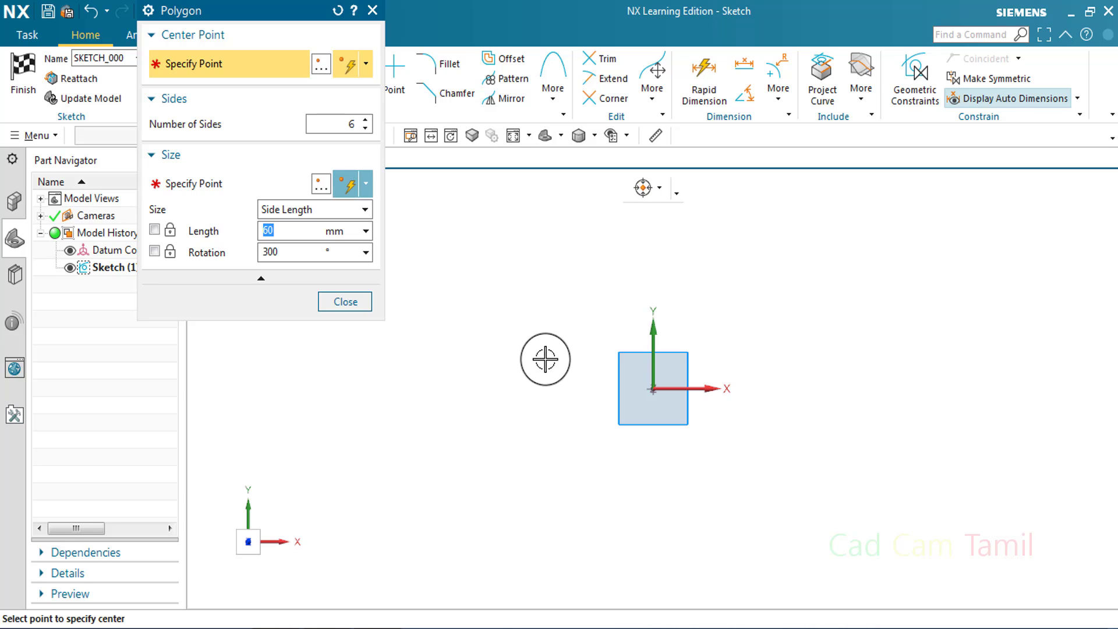
left_click(487, 308)
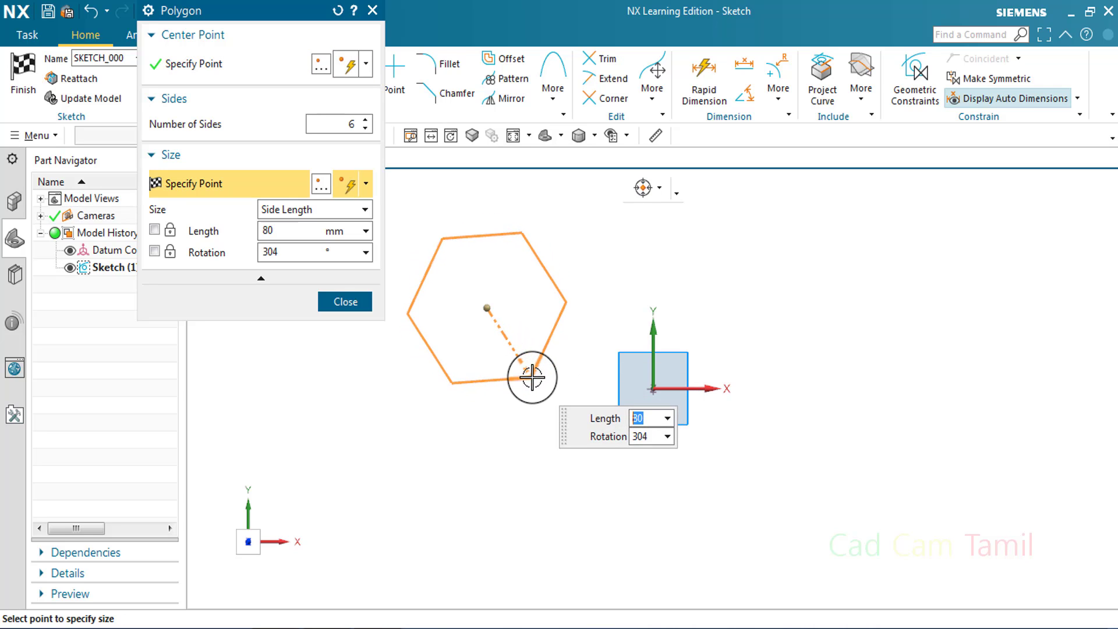
left_click(526, 380)
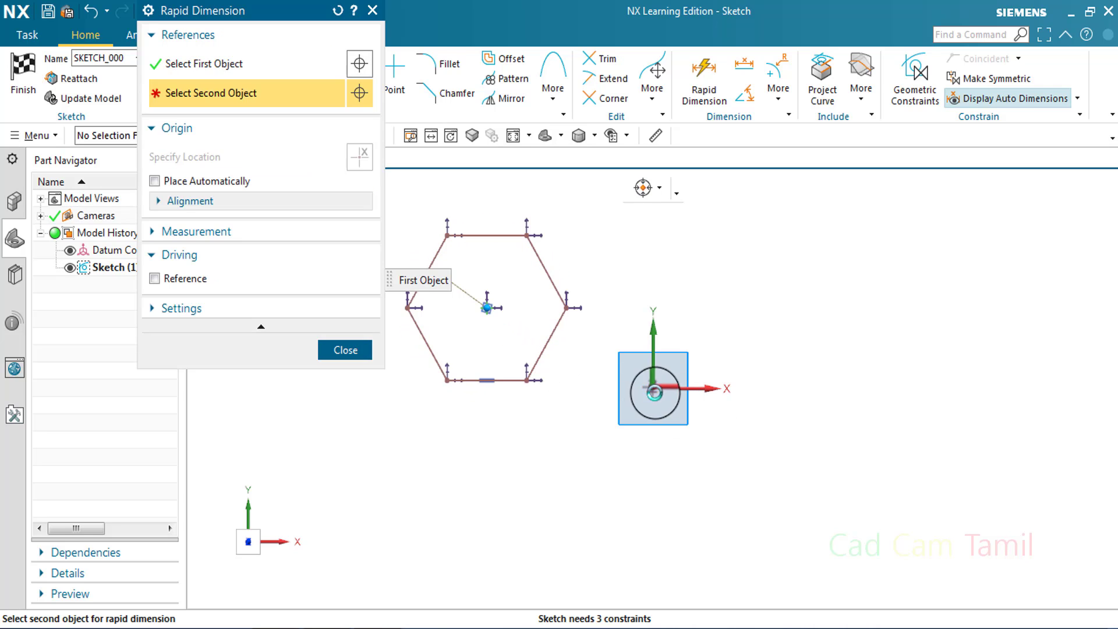
Dimension the hexagon's centre horizontally and vertically from the sketch origin, placing the dimensions below and beside the geometry
left_click(655, 392)
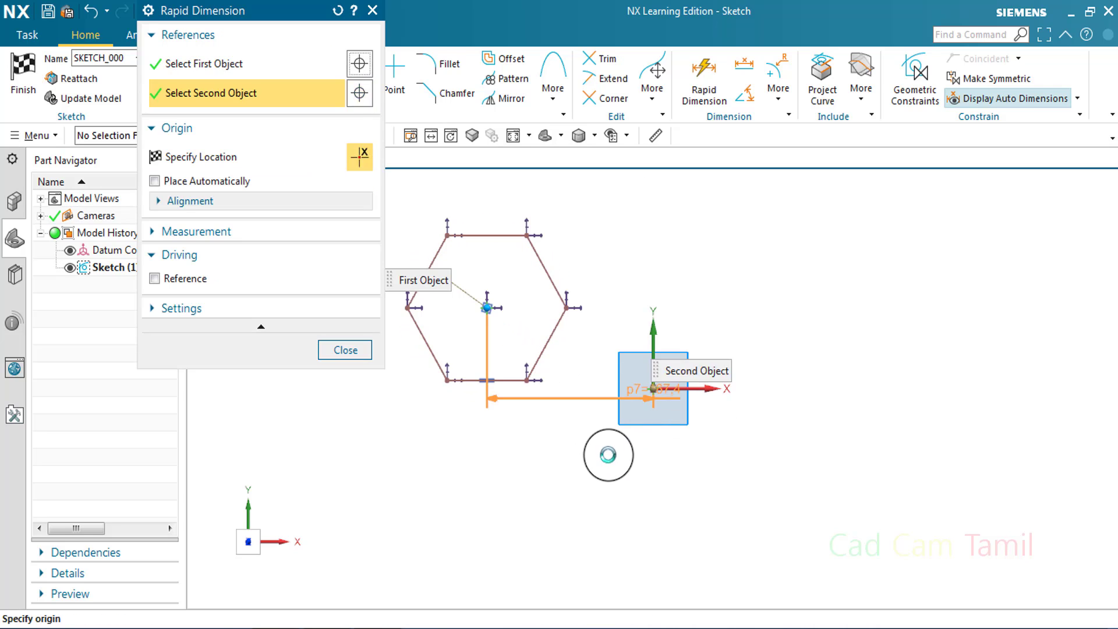
left_click(604, 456)
left_click(654, 389)
left_click(777, 346)
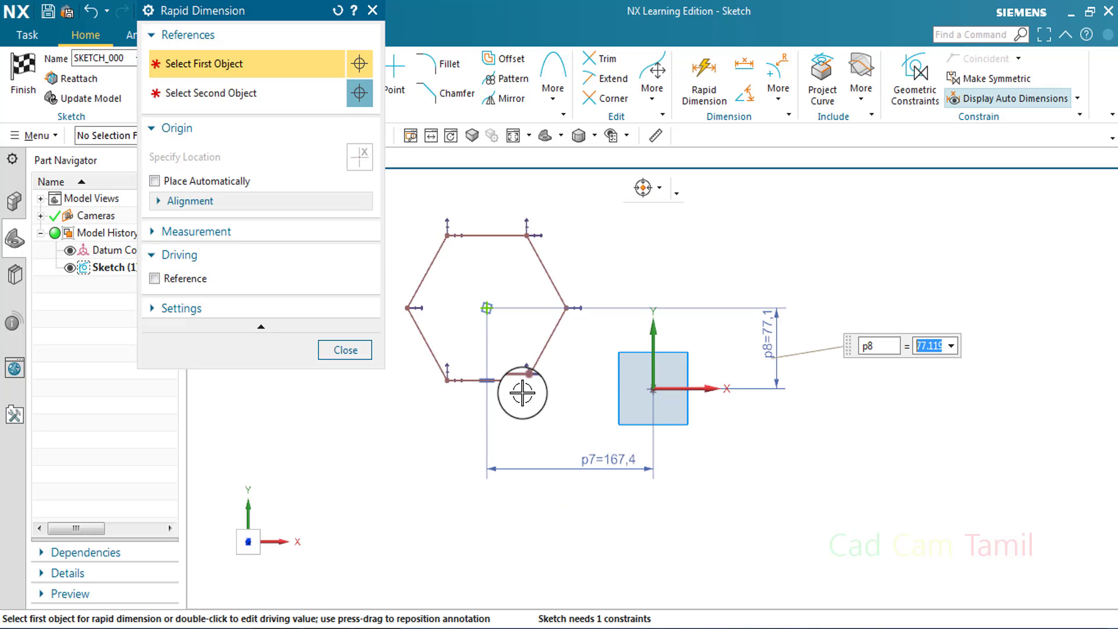
Dimension the length of the hexagon's lower horizontal side, placing the dimension just beneath it
left_click(511, 386)
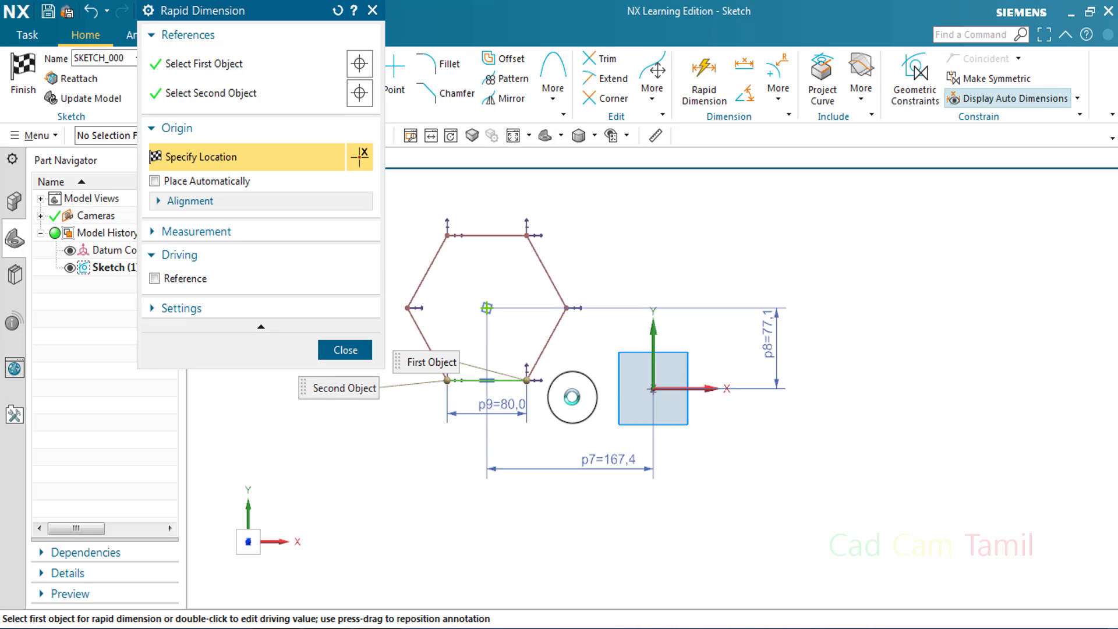
left_click(569, 401)
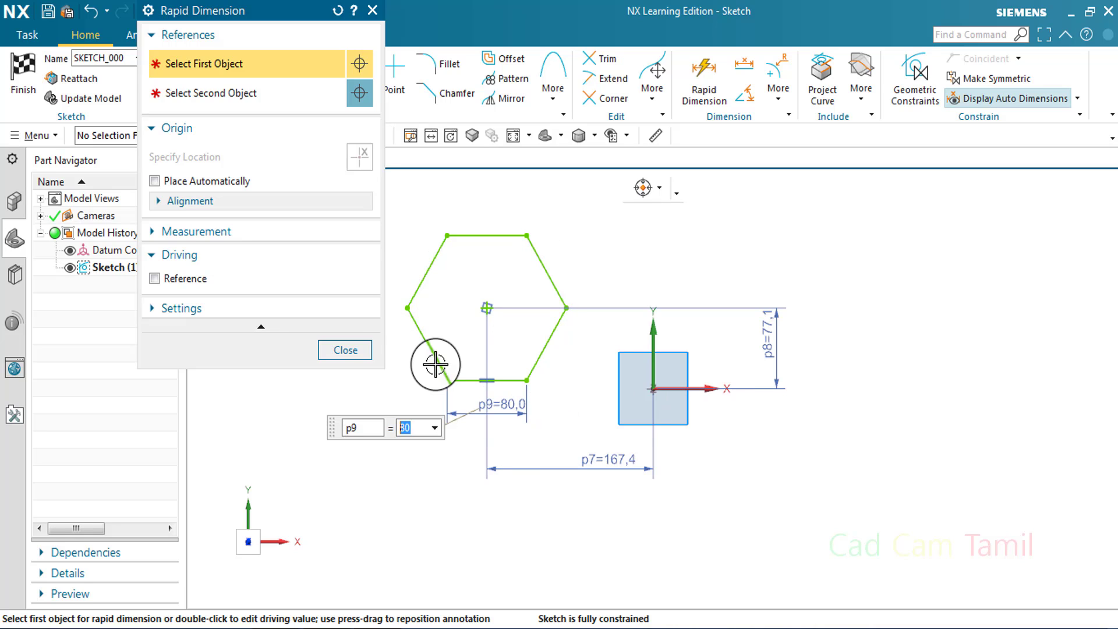
key("Escape")
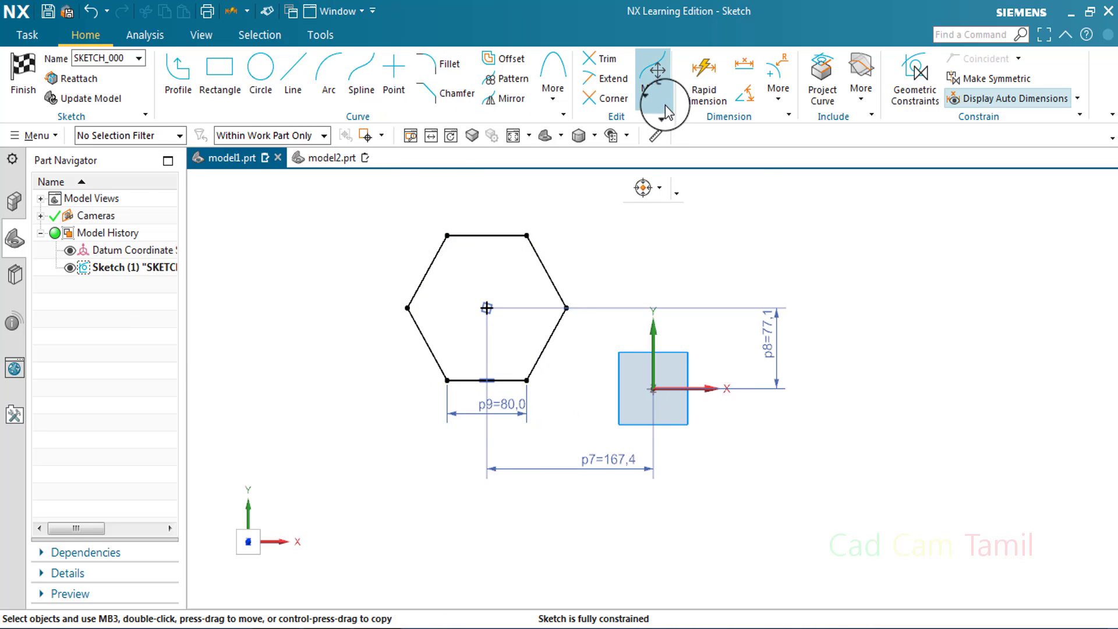
left_click(665, 104)
left_click(551, 100)
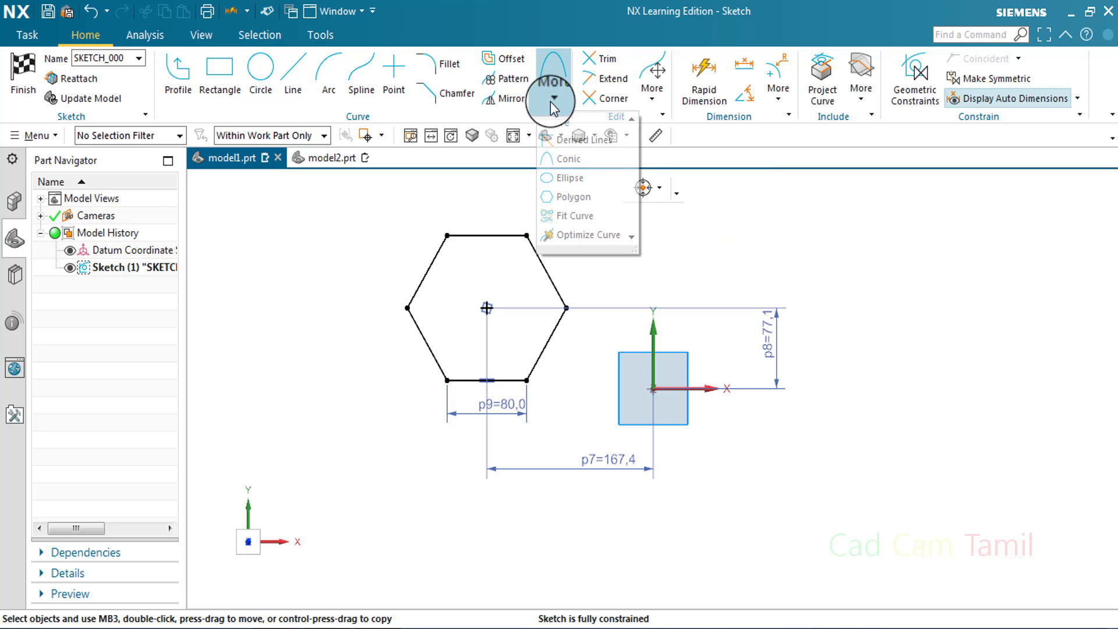
left_click(568, 178)
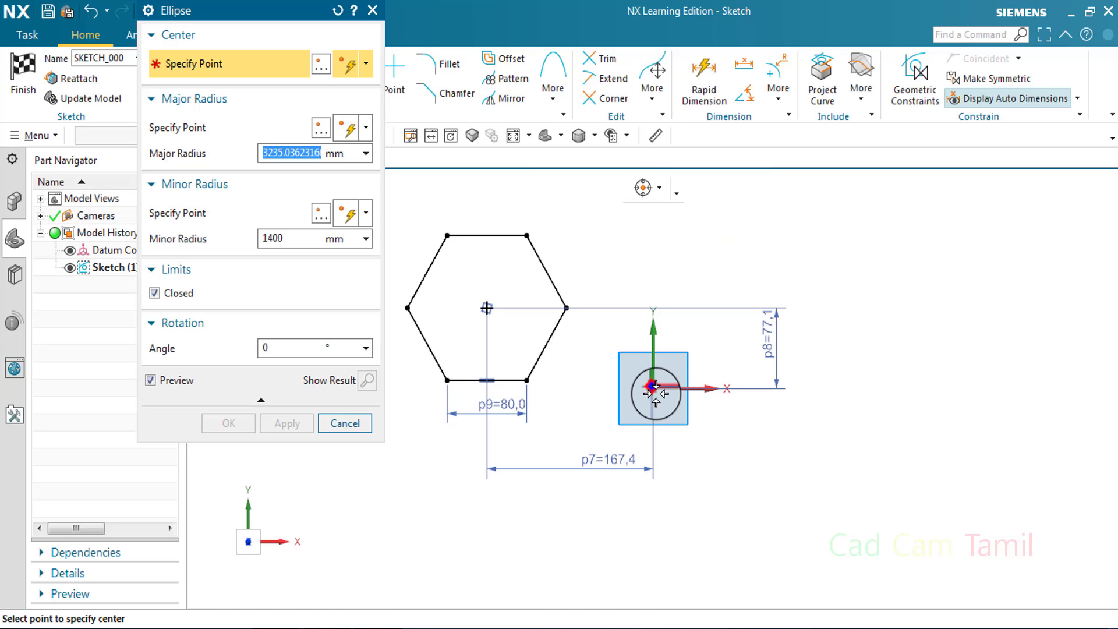
left_click(323, 428)
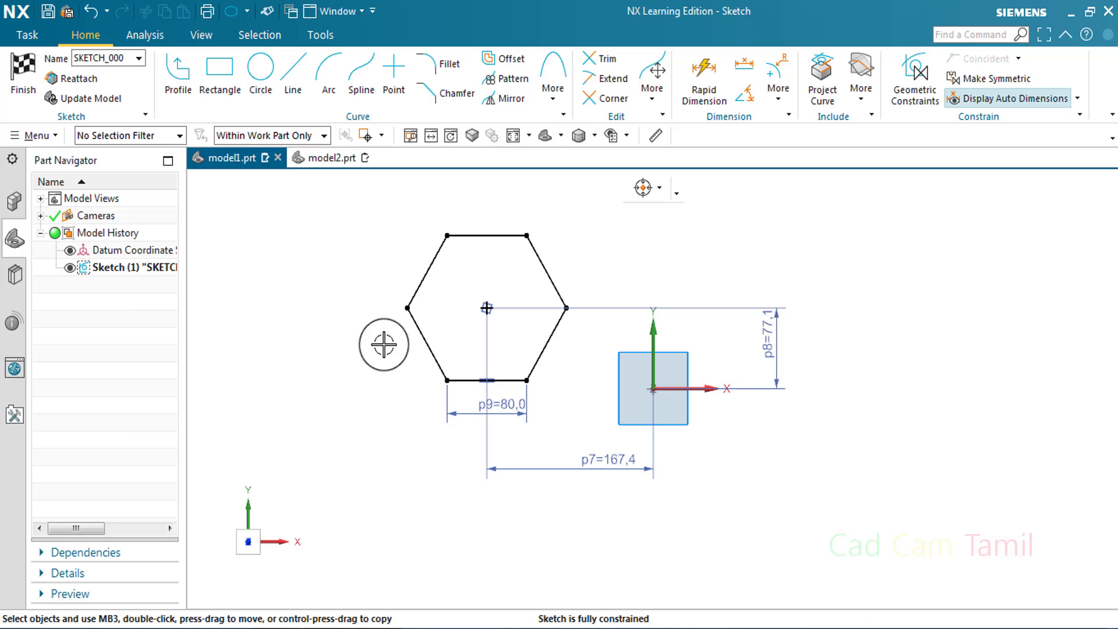
Delete the hexagon and its dimensions from the model1.prt sketch
left_click_drag(343, 192, 590, 424)
key("Delete")
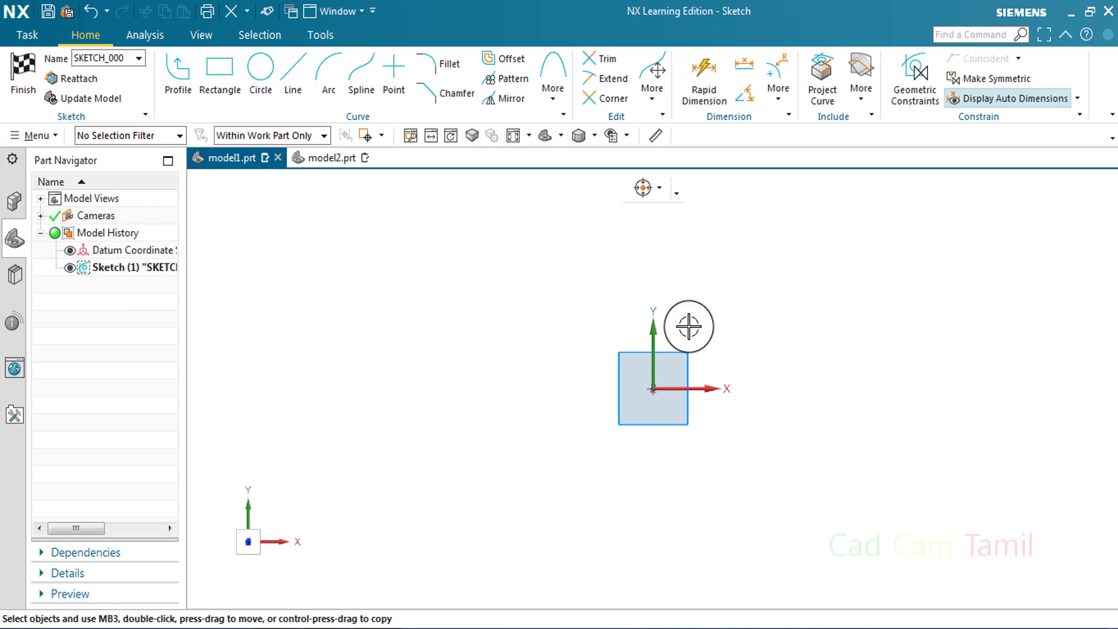
Sketch a closed ellipse centred on the sketch origin with a major radius of 300 mm and a minor radius of 150 mm
left_click(552, 83)
left_click(568, 175)
left_click(652, 389)
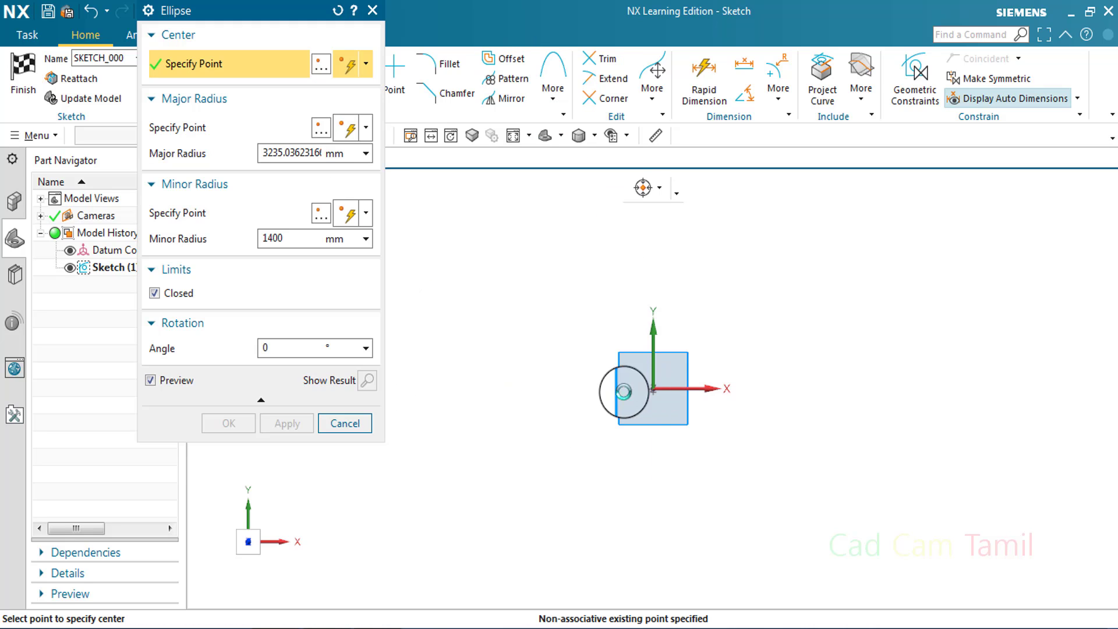
scroll(694, 395, "down", 6)
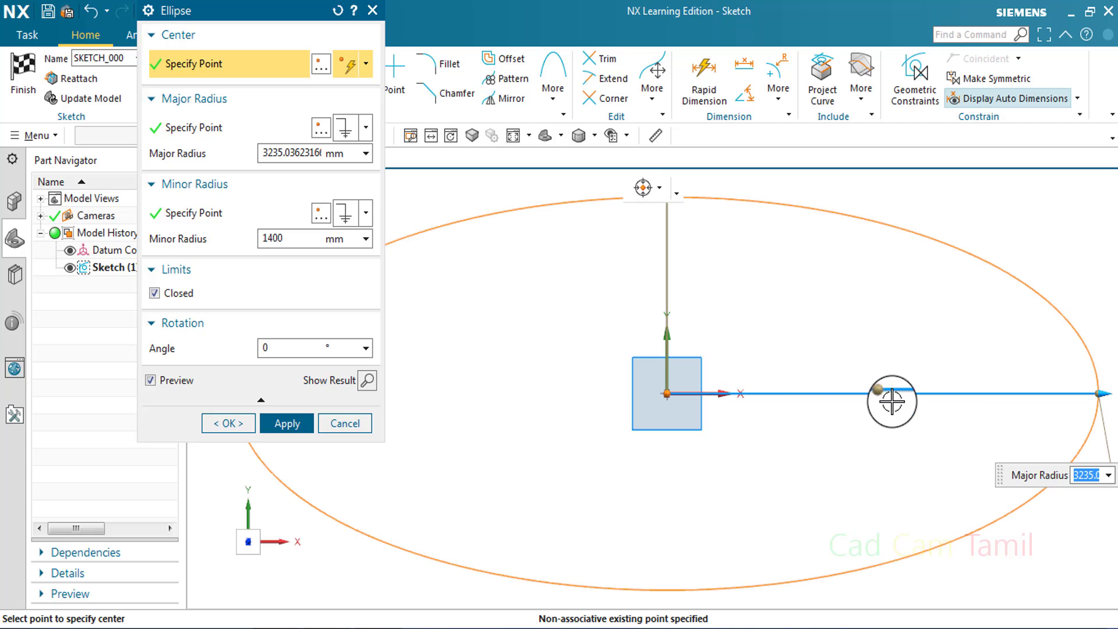
left_click_drag(886, 401, 851, 400)
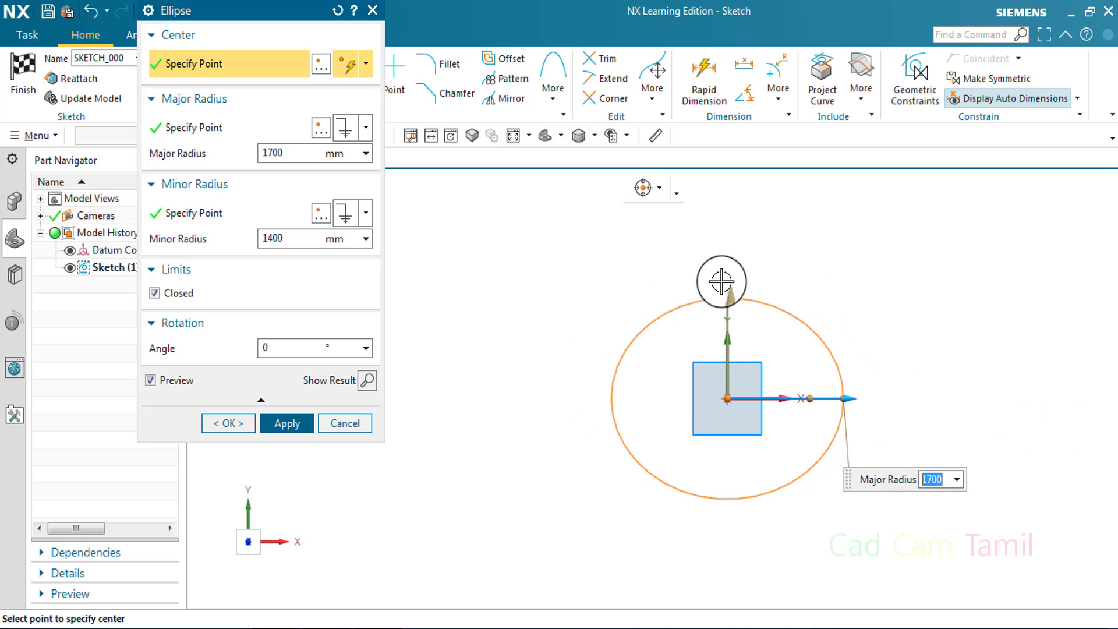
left_click_drag(725, 291, 729, 354)
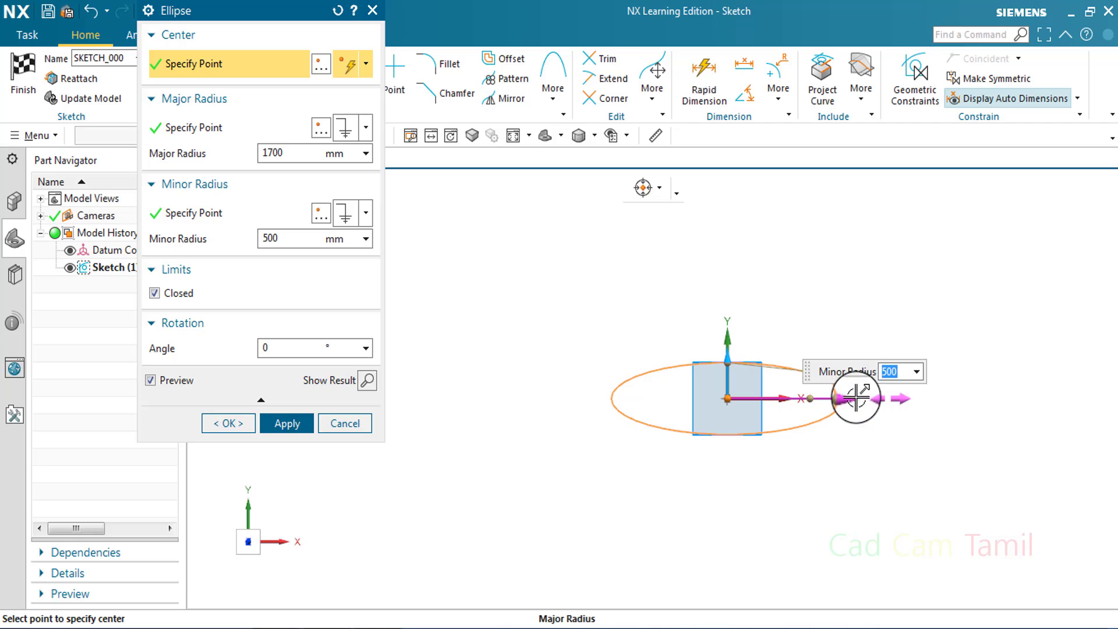
left_click_drag(849, 399, 780, 425)
scroll(773, 391, "down", 4)
scroll(759, 376, "up", 5)
scroll(786, 410, "up", 2)
left_click(288, 425)
scroll(771, 462, "up", 5)
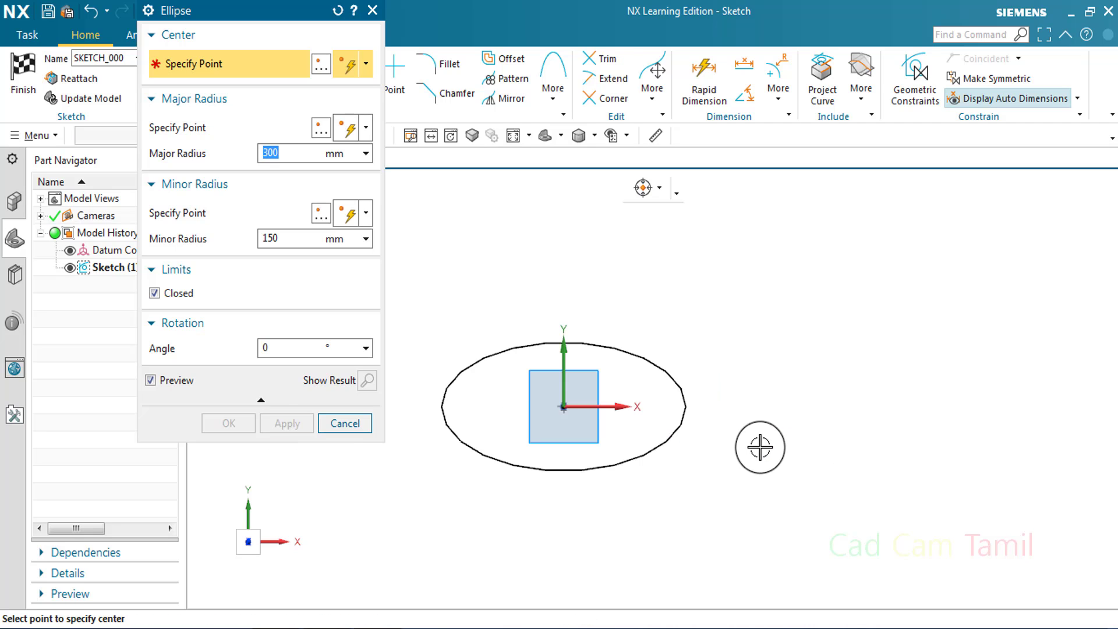
left_click(344, 423)
Dimension the horizontal distance from the sketch origin to the ellipse's right extreme point, placing it above the ellipse
scroll(558, 402, "down", 2)
scroll(562, 417, "up", 4)
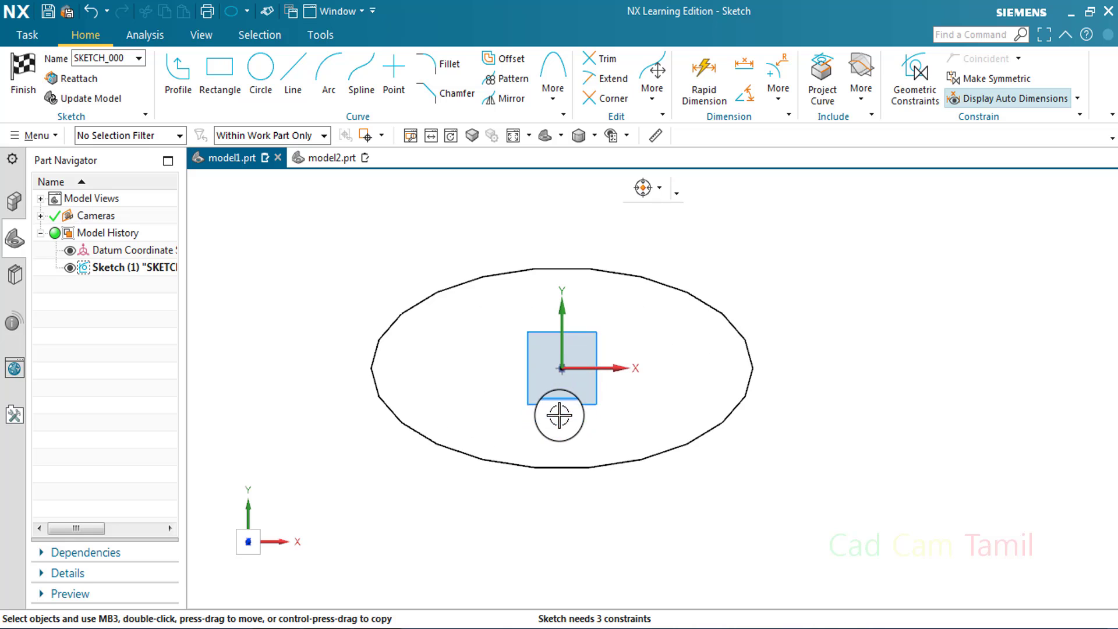
scroll(683, 415, "down", 1)
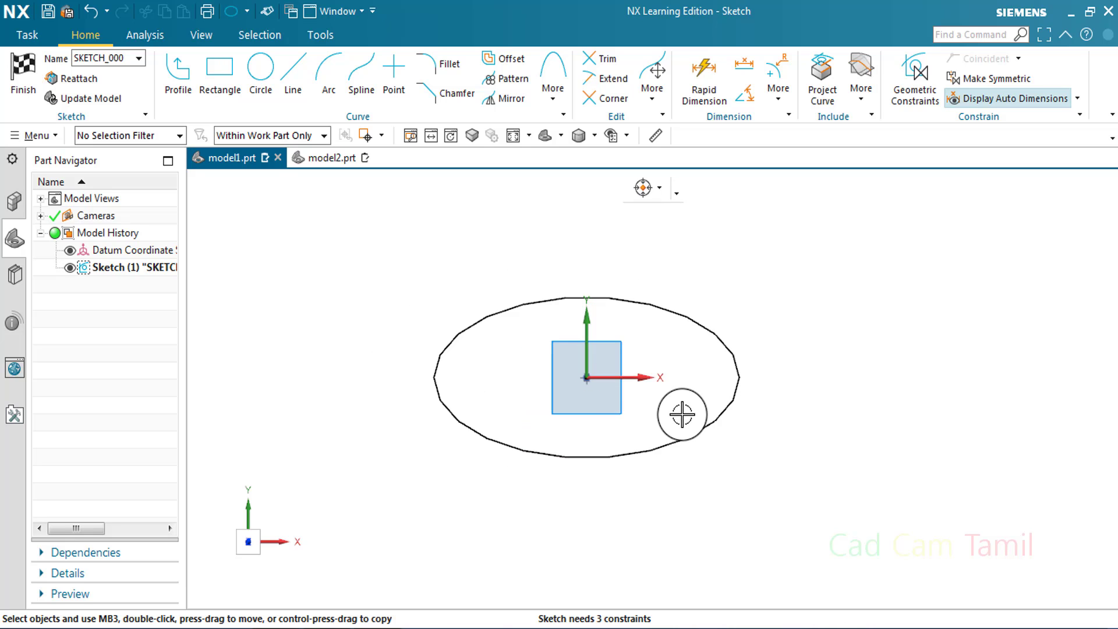
left_click(705, 74)
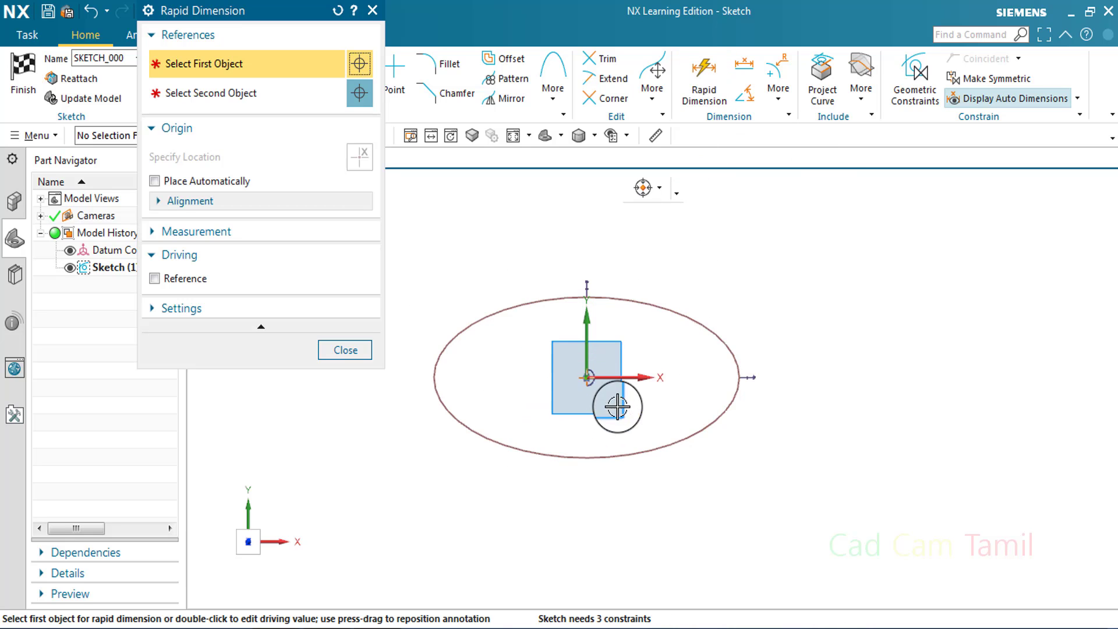
left_click(588, 379)
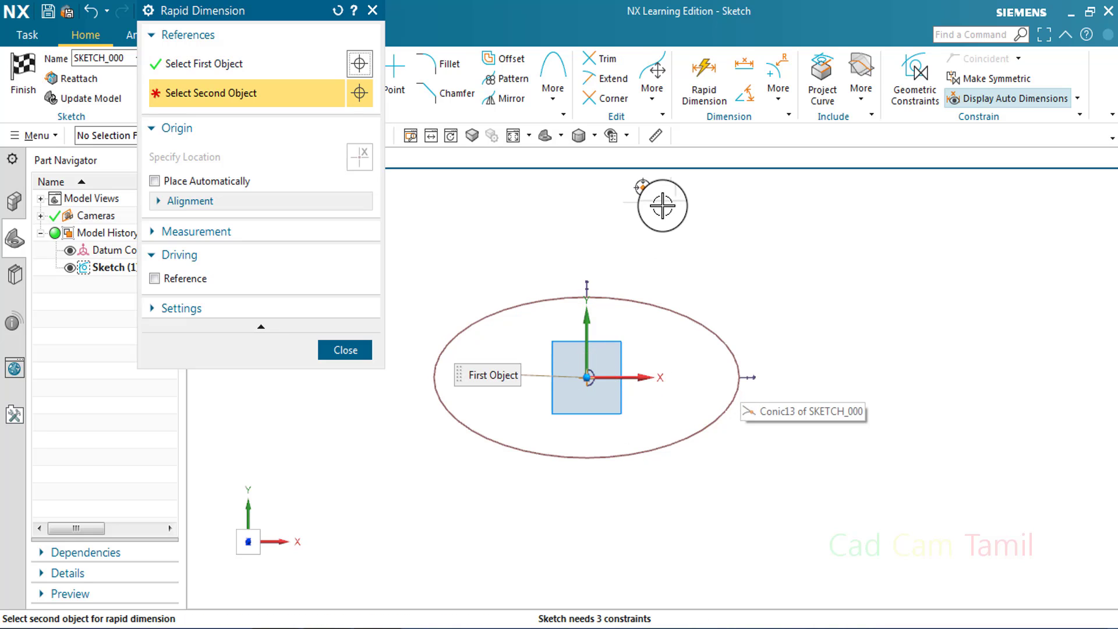
left_click(660, 187)
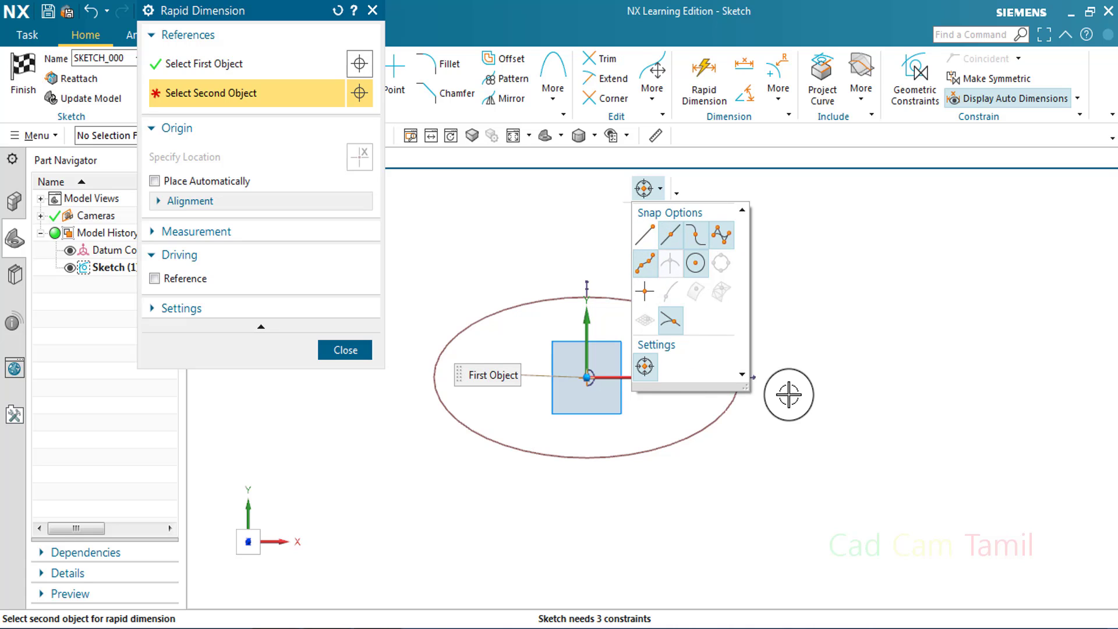
left_click(645, 188)
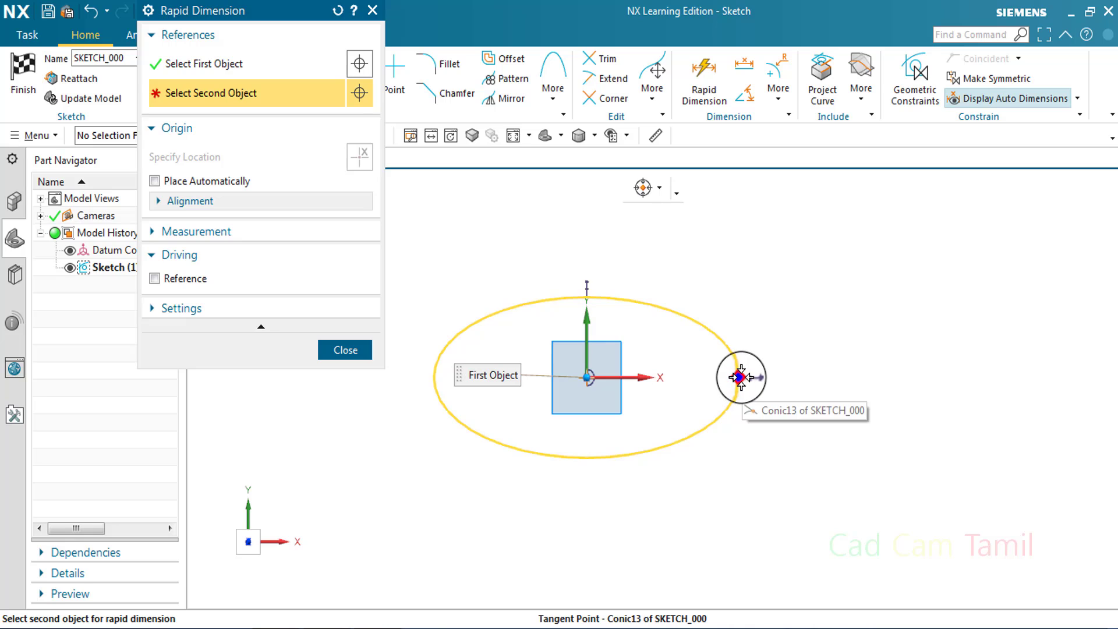
left_click(760, 374)
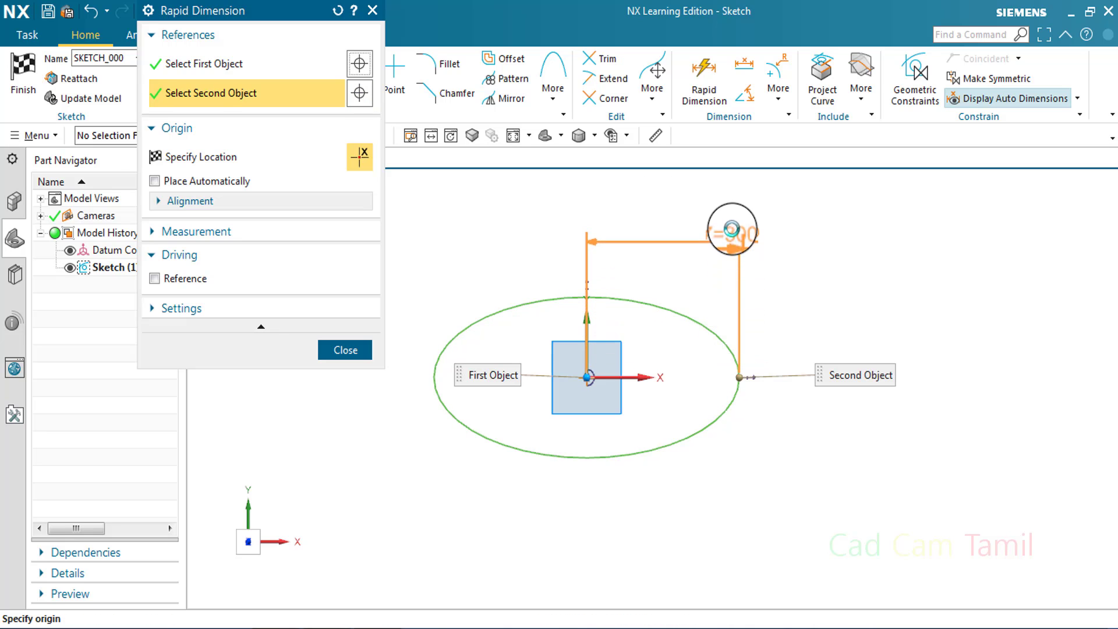
left_click(728, 233)
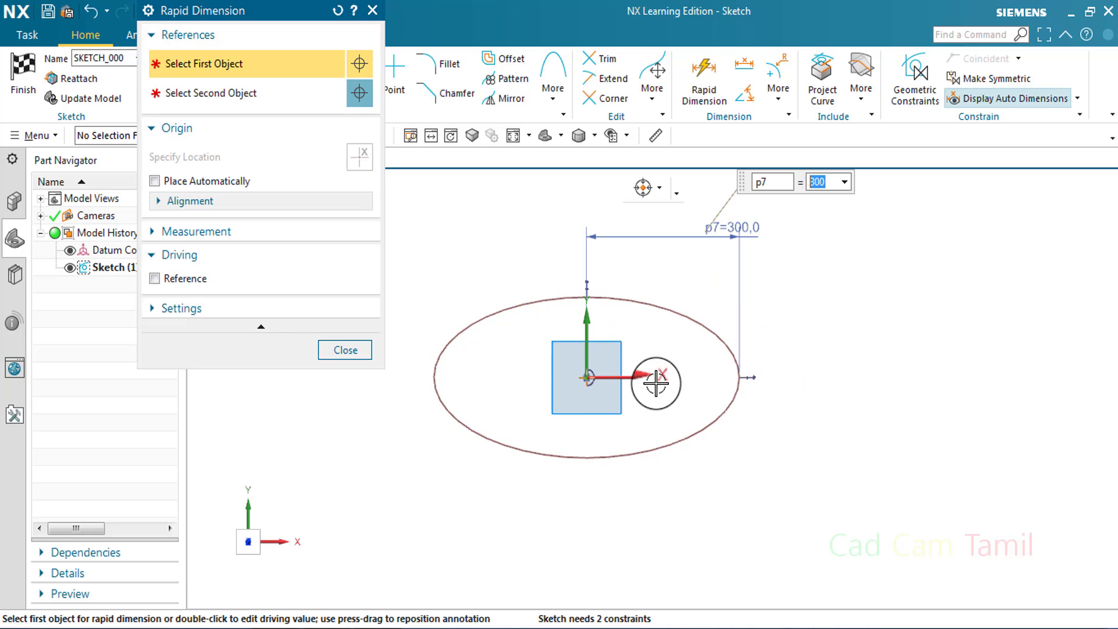
Try to dimension the horizontal distance from the sketch origin to the ellipse's left extreme point
left_click(587, 377)
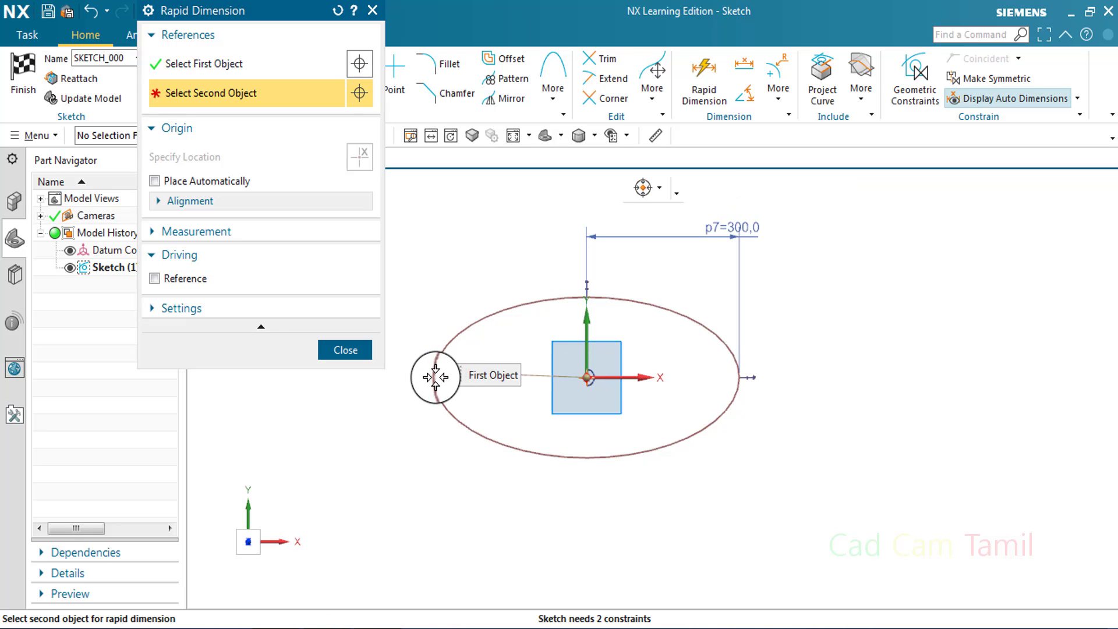
left_click(448, 346)
left_click(495, 239)
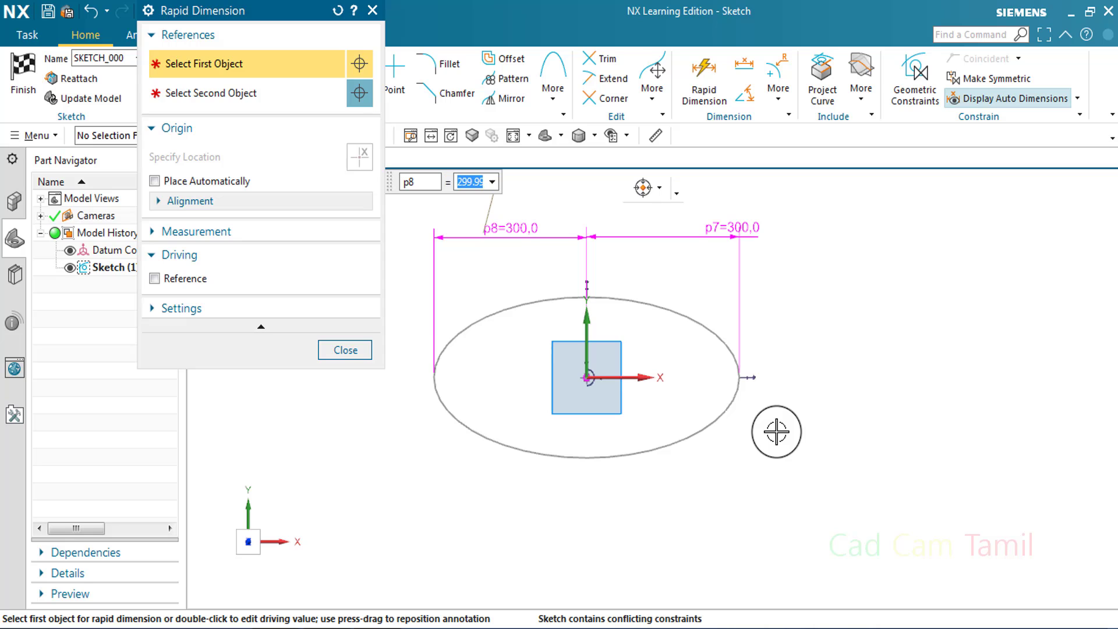
key("ctrl+z")
Dimension the vertical distance from the sketch origin to the ellipse's lowest point, placing it to the right of the ellipse
left_click(733, 99)
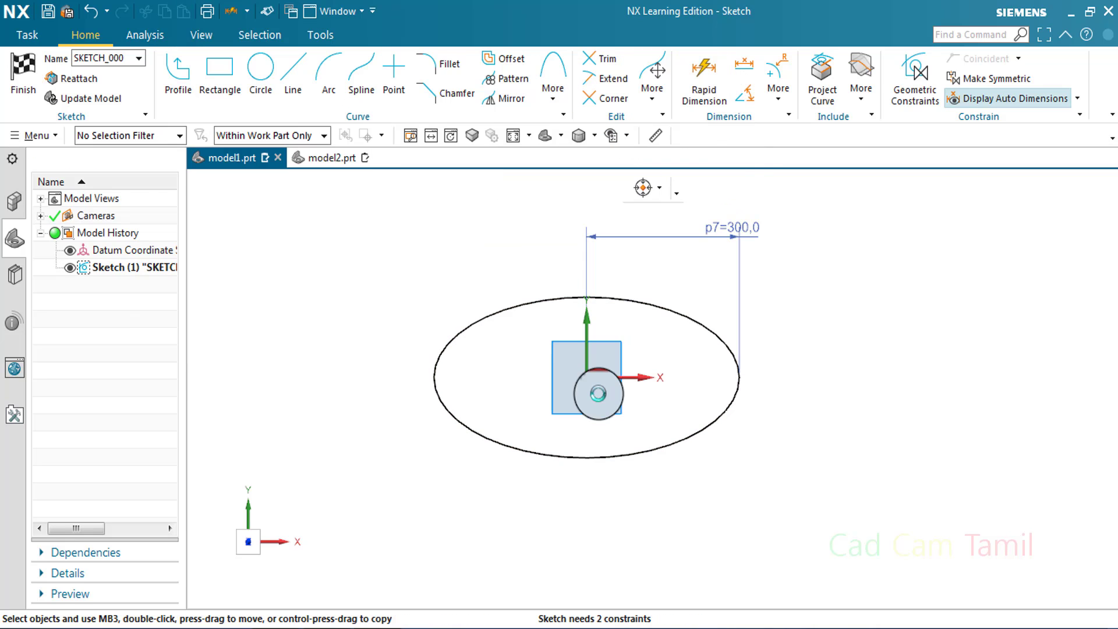
left_click(587, 399)
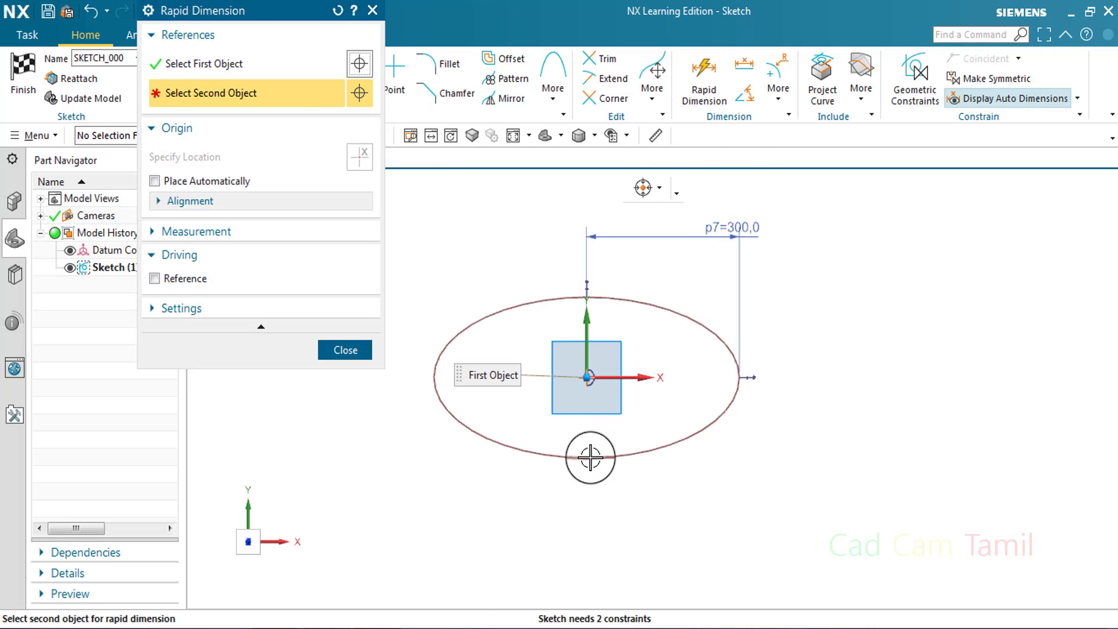
left_click(592, 456)
left_click(814, 425)
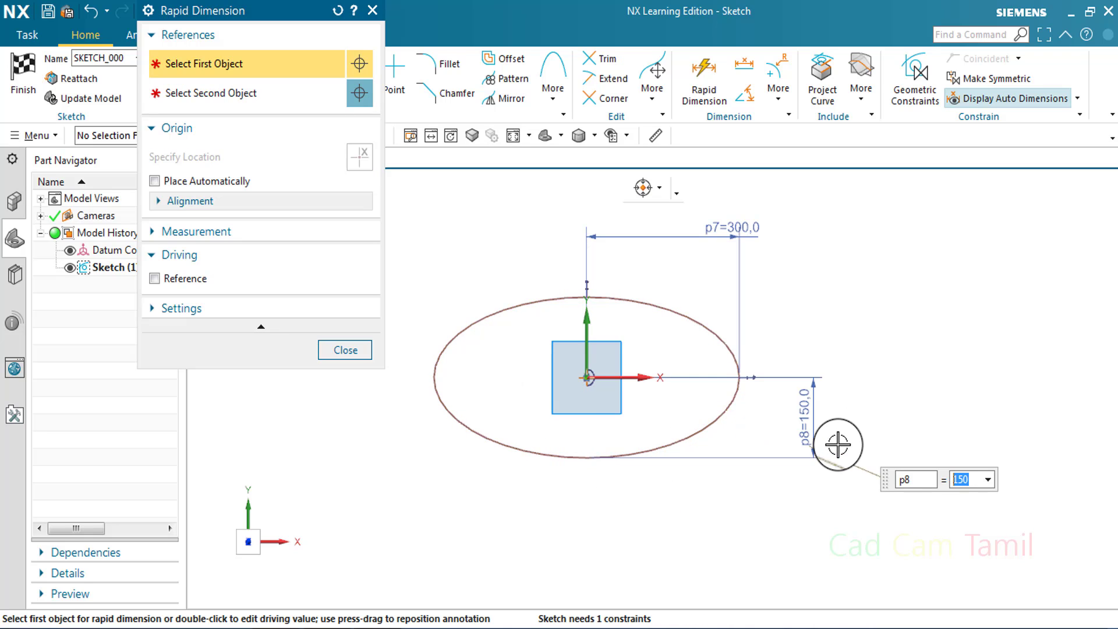
left_click(588, 379)
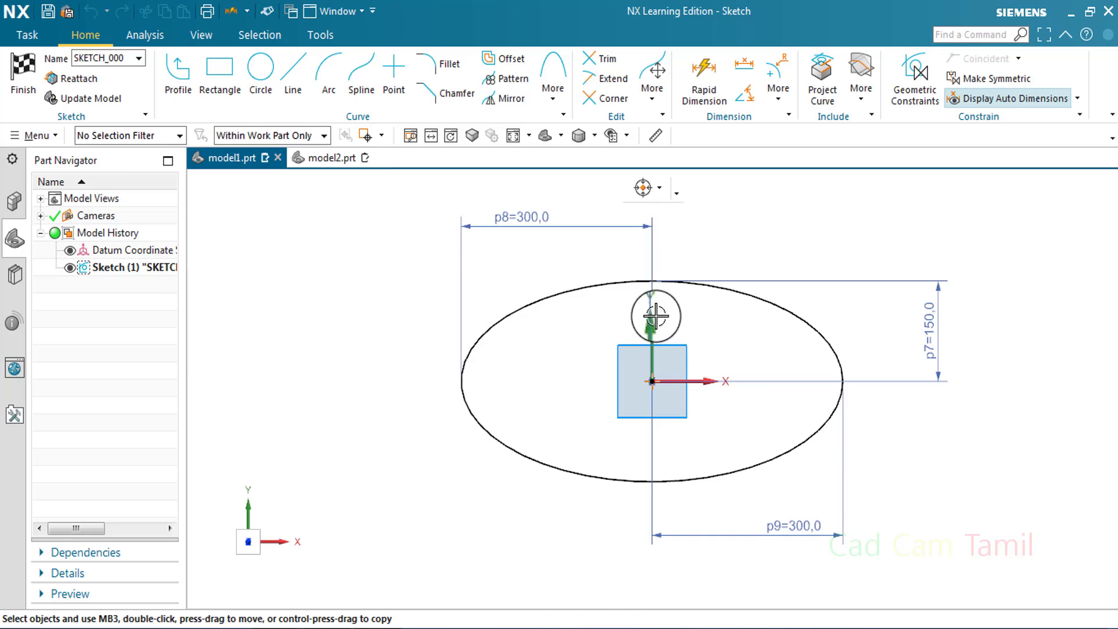
Move the horizontal dimension of the ellipse's right half above the ellipse, level with the left half's dimension
left_click_drag(811, 518, 778, 217)
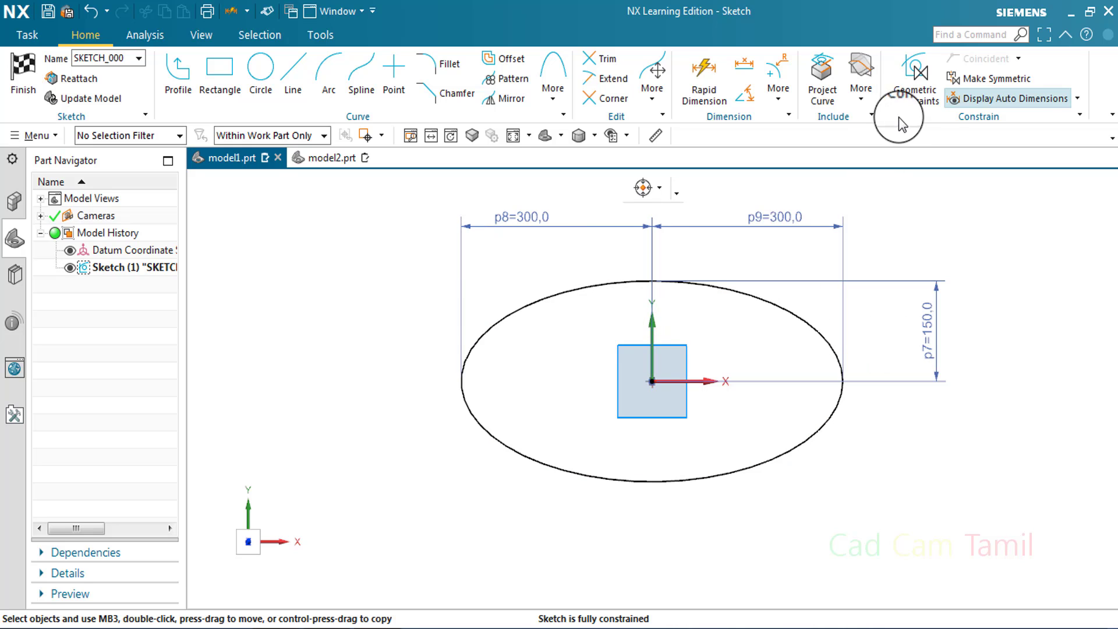
left_click(911, 93)
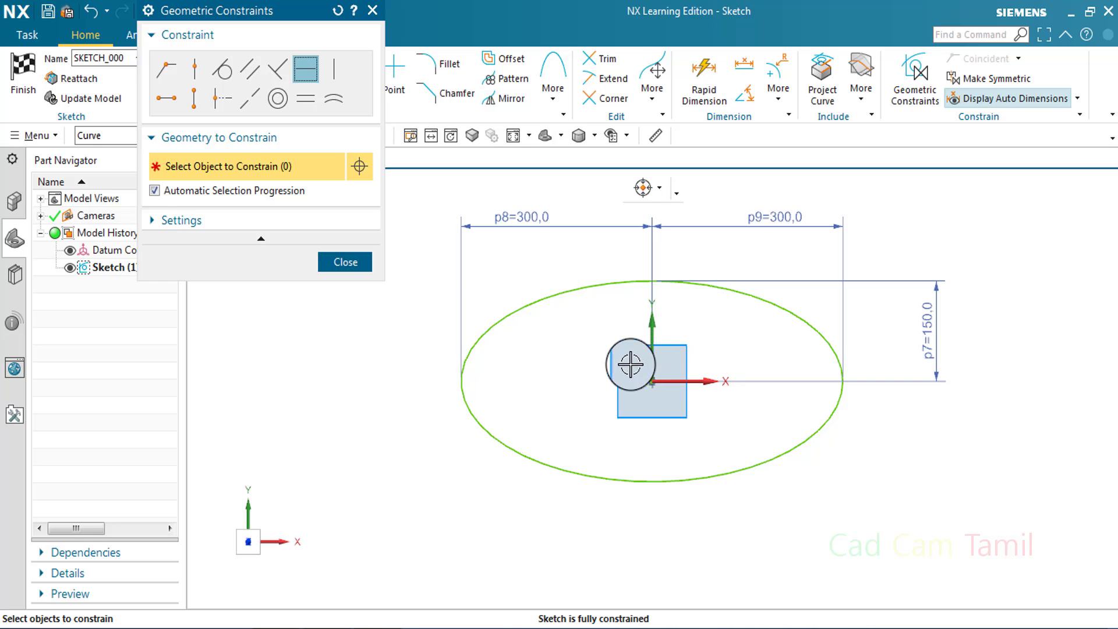
left_click(361, 265)
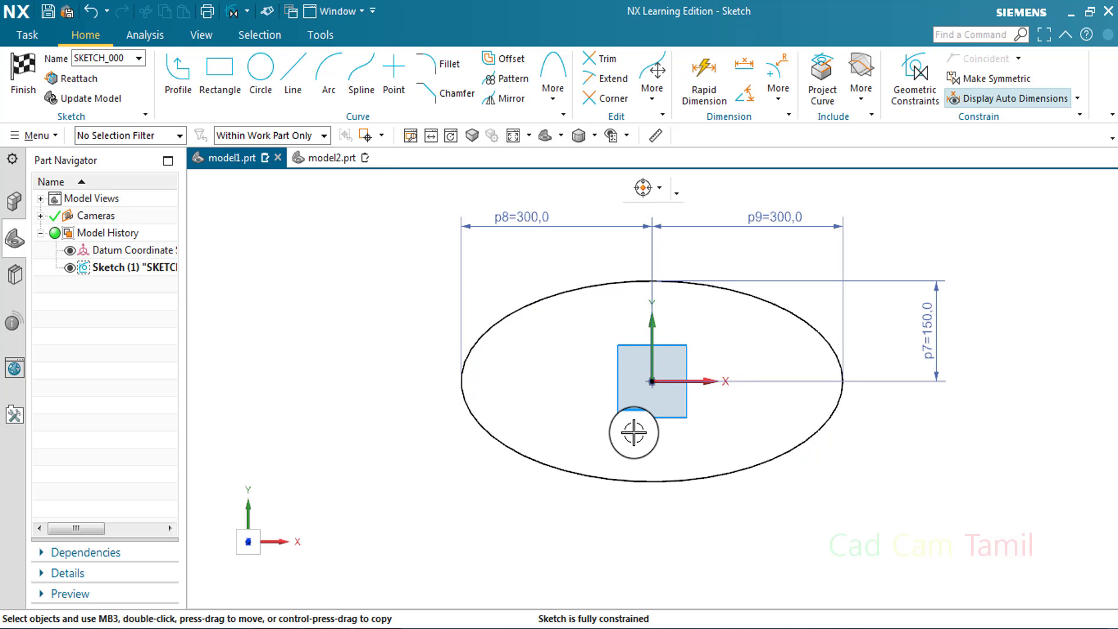
Delete the ellipse and its dimensions from the sketch
left_click_drag(408, 211, 862, 513)
key("Delete")
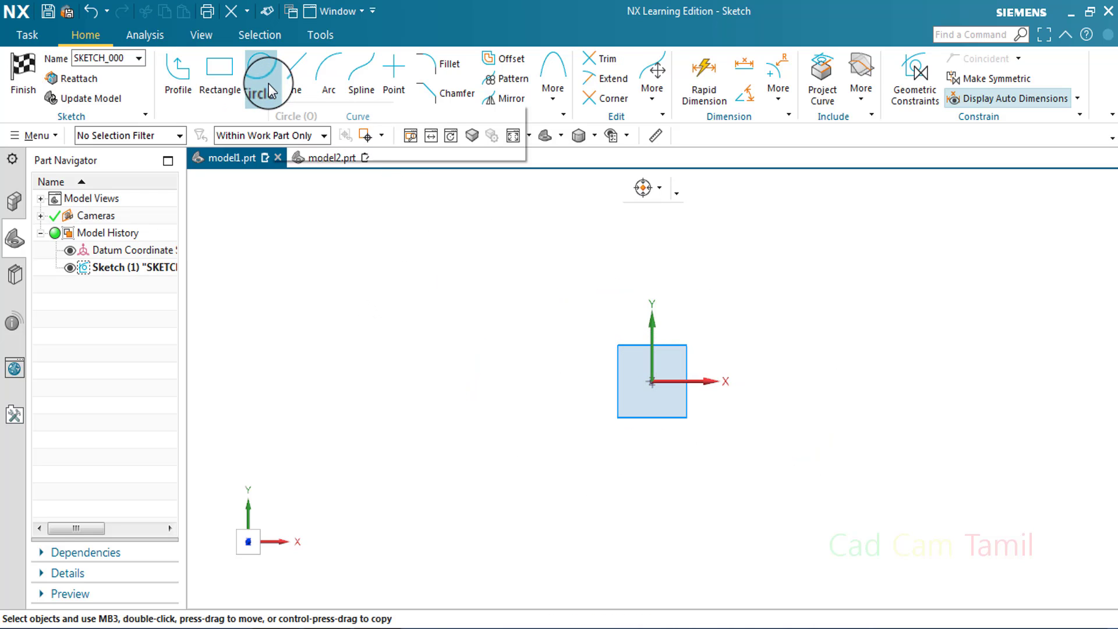
Draw a circle of about 110 mm diameter above and to the right of the sketch origin
left_click(268, 83)
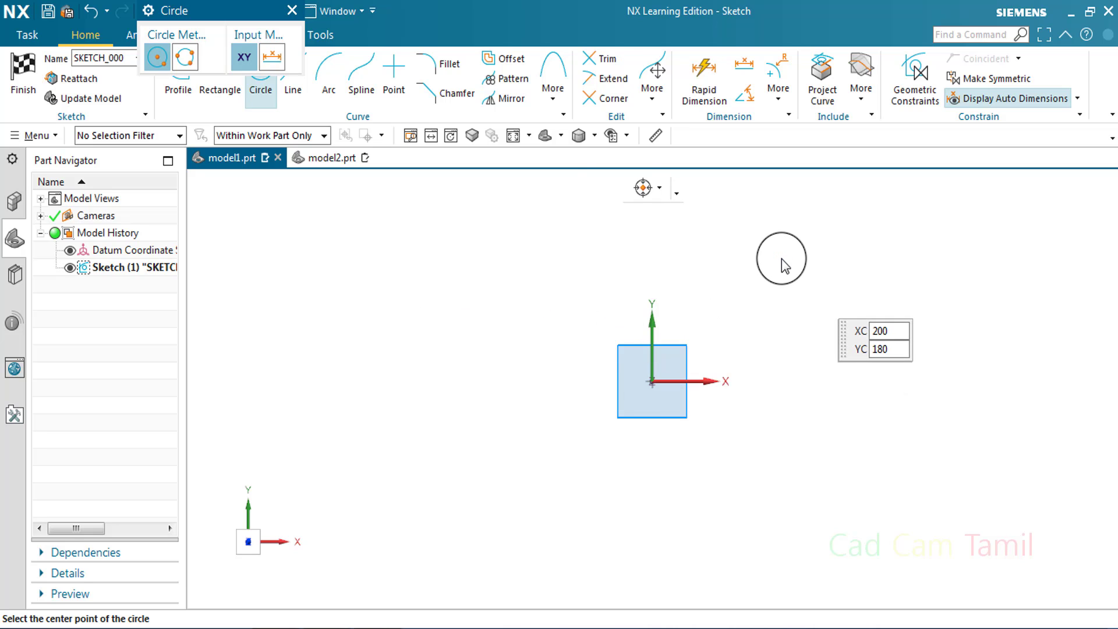
left_click(773, 261)
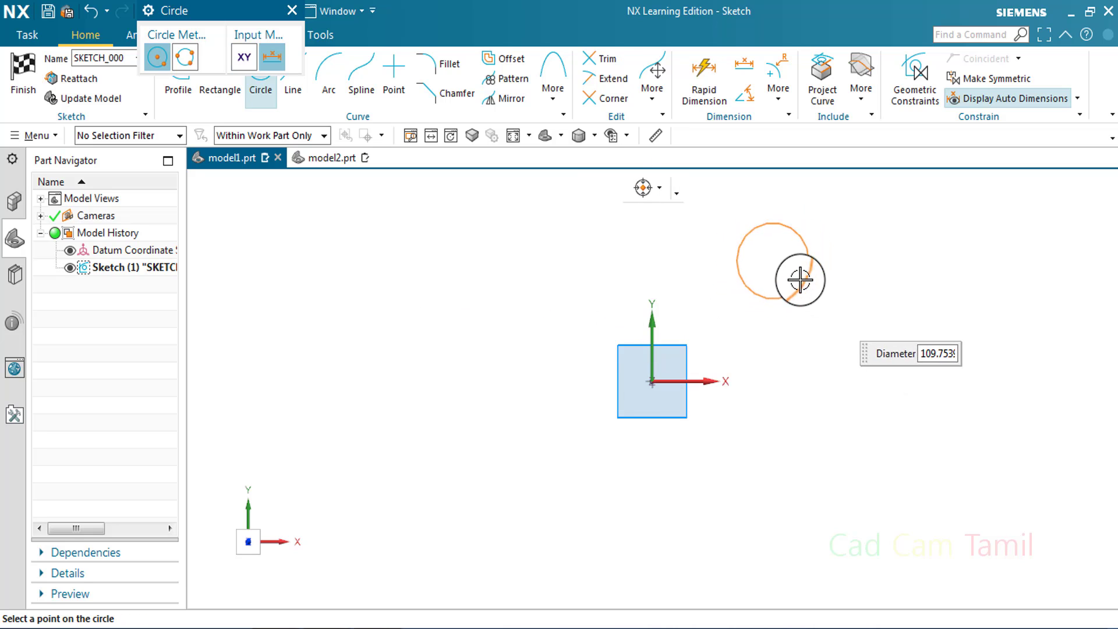
left_click(803, 282)
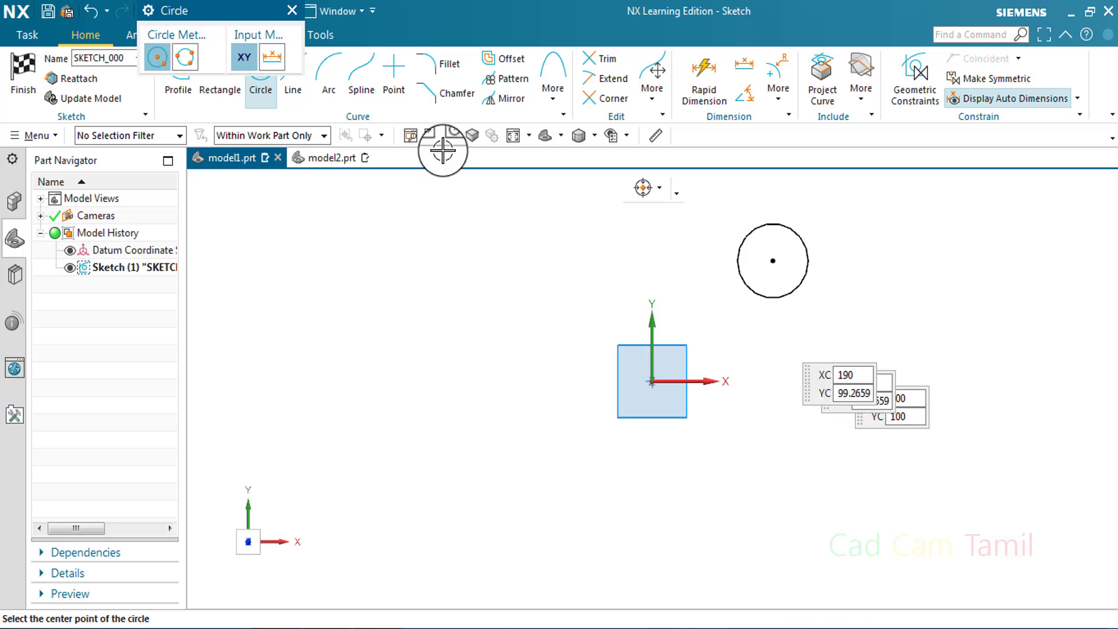
Dimension the horizontal distance from the sketch origin to the circle's center, placing the dimension below the origin
key("Escape")
left_click(704, 76)
left_click(775, 261)
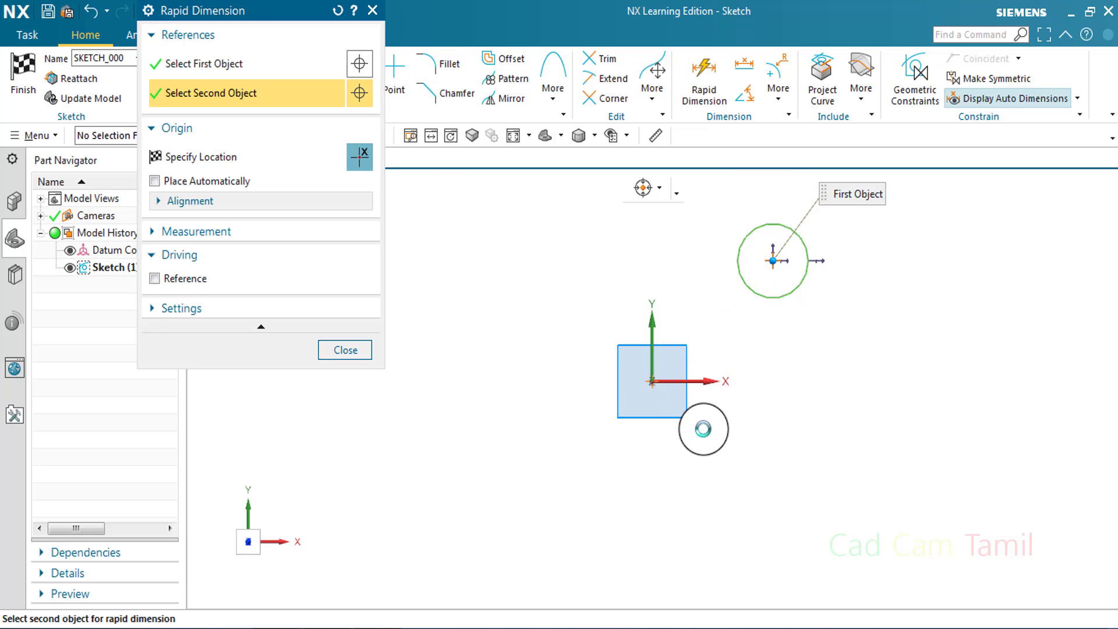
left_click(653, 382)
left_click(699, 452)
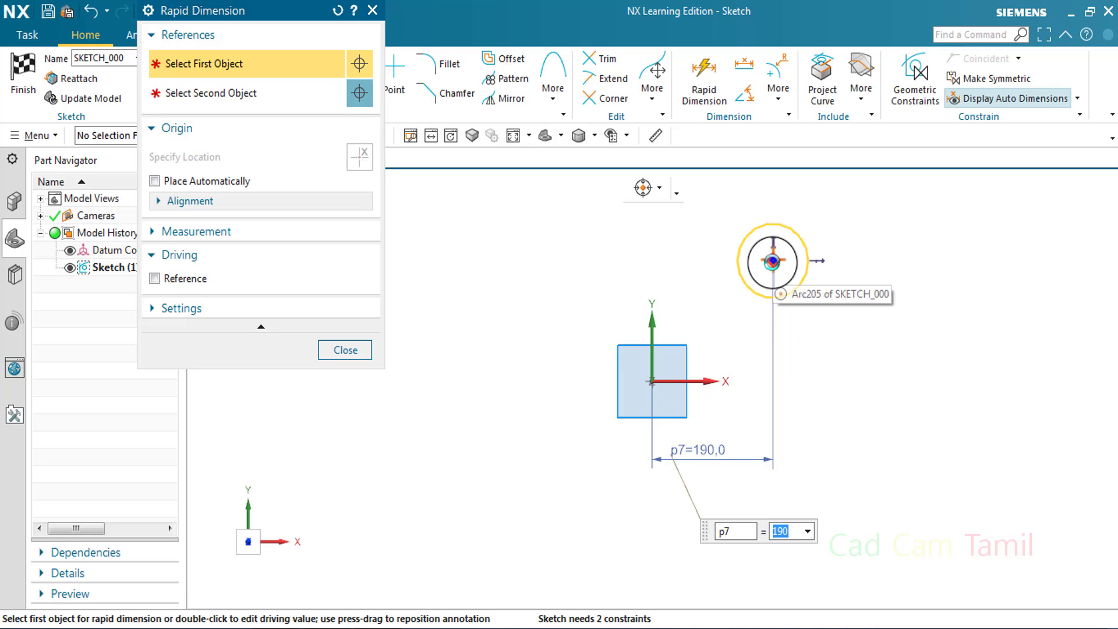
Dimension the vertical distance from the sketch origin to the circle's center, placing the dimension to the left of the origin
left_click(773, 261)
left_click(653, 382)
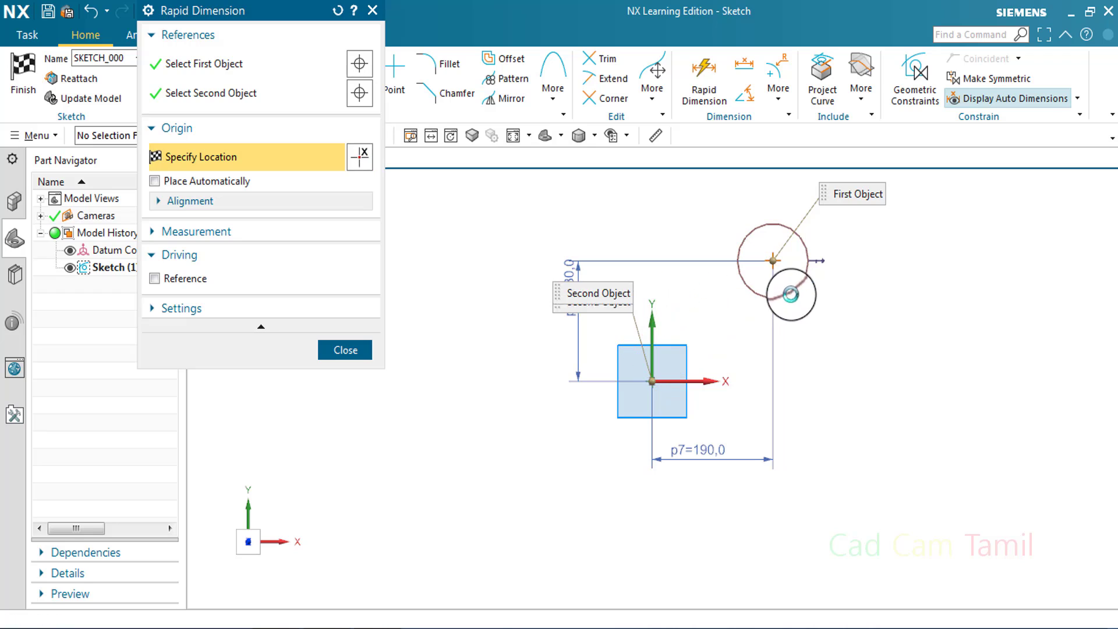
left_click(806, 292)
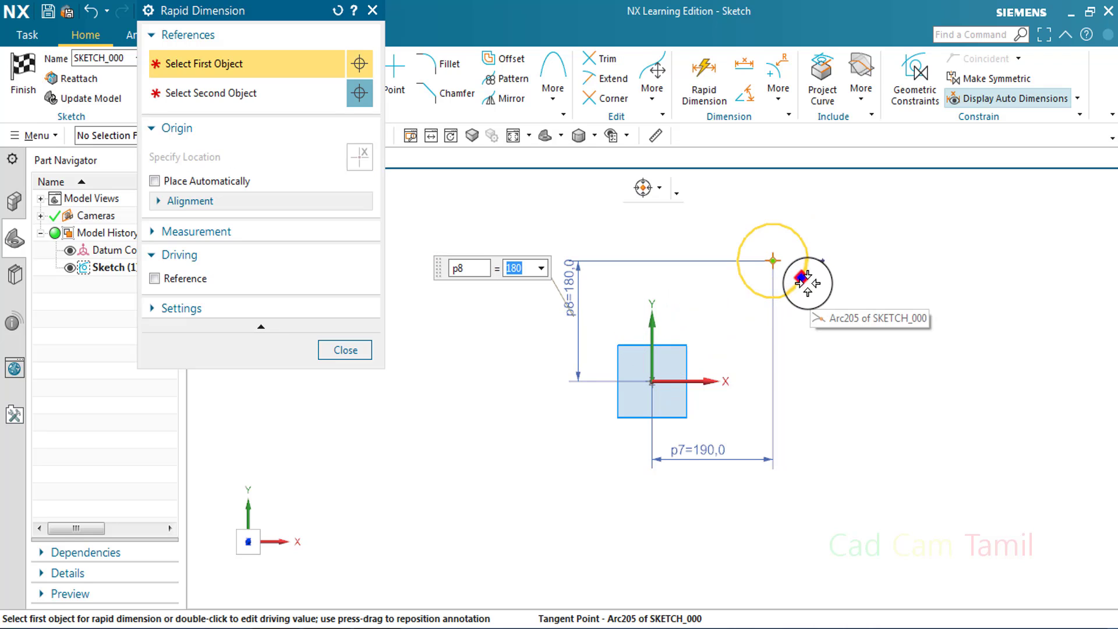
Add a diameter dimension of 120 mm to the circle, placing it below and to the right of the circle
left_click(806, 285)
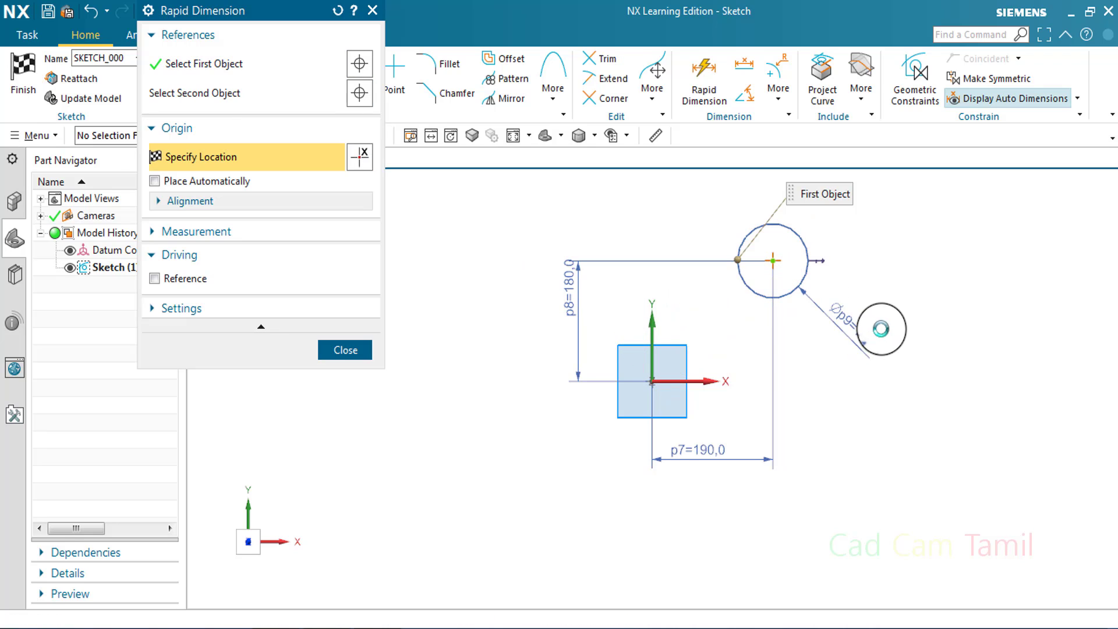
left_click(881, 329)
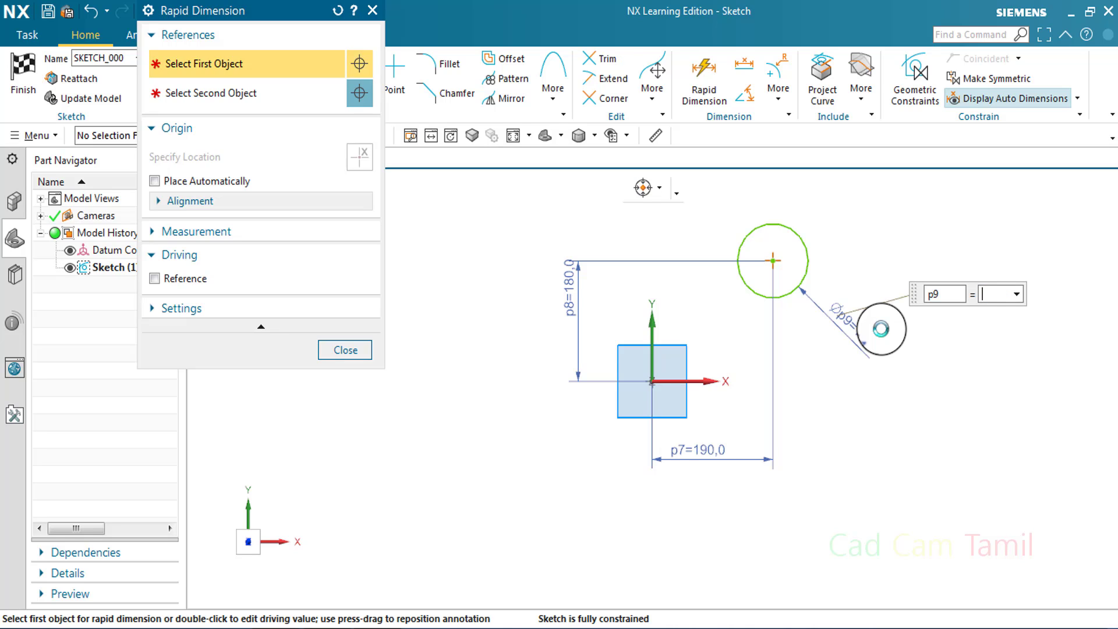
key("Return")
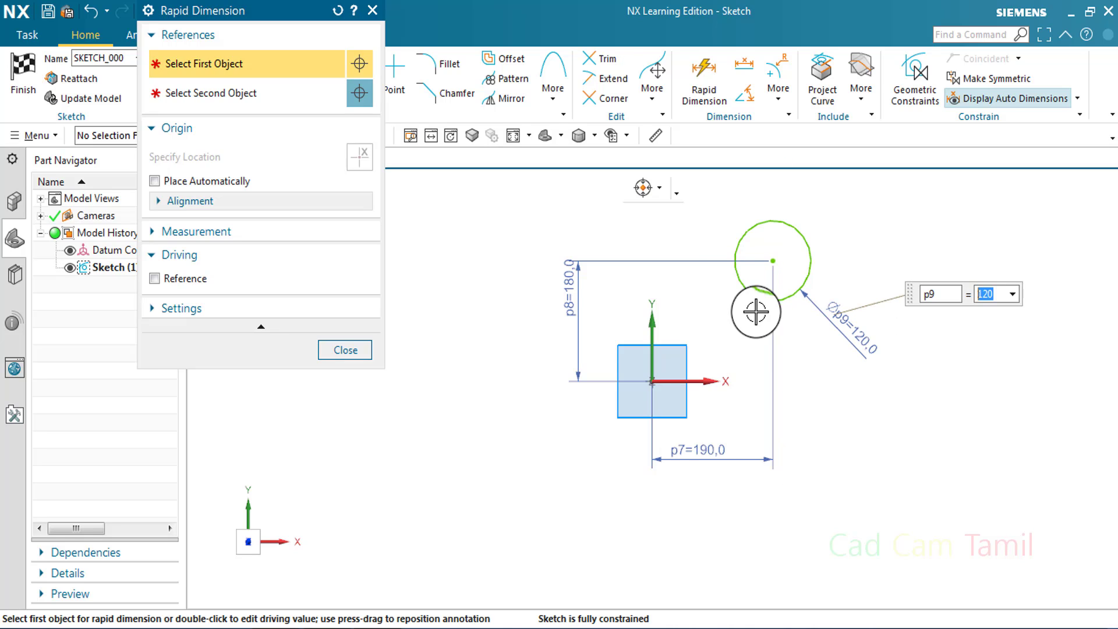
left_click(357, 351)
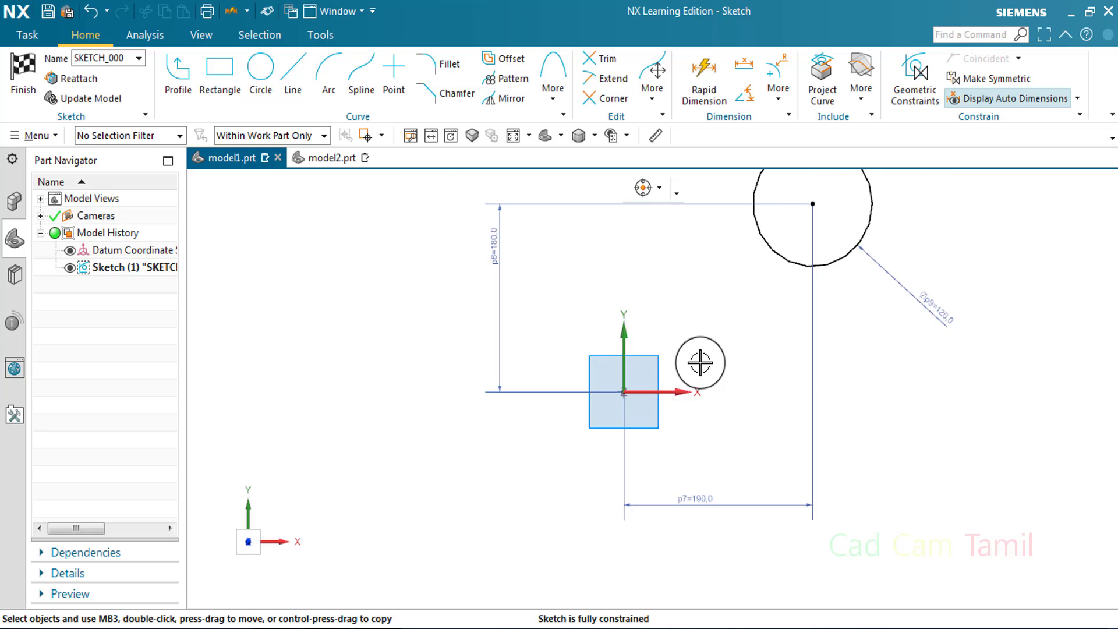
Draw a second circle of about 358 mm diameter centered on the sketch origin
left_click(260, 78)
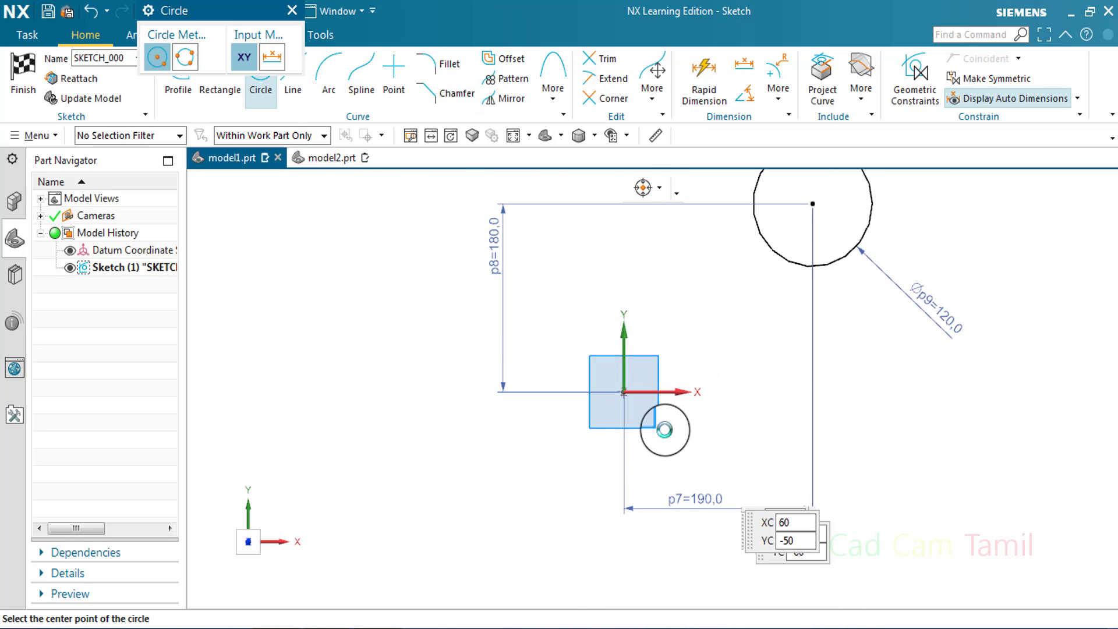
left_click(624, 394)
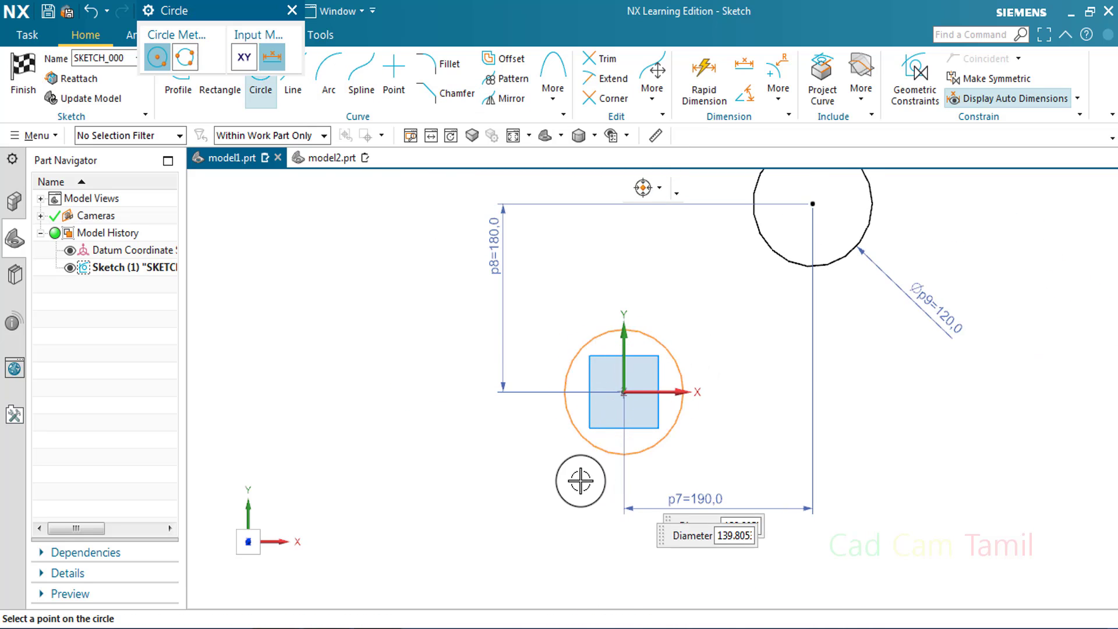
left_click(469, 484)
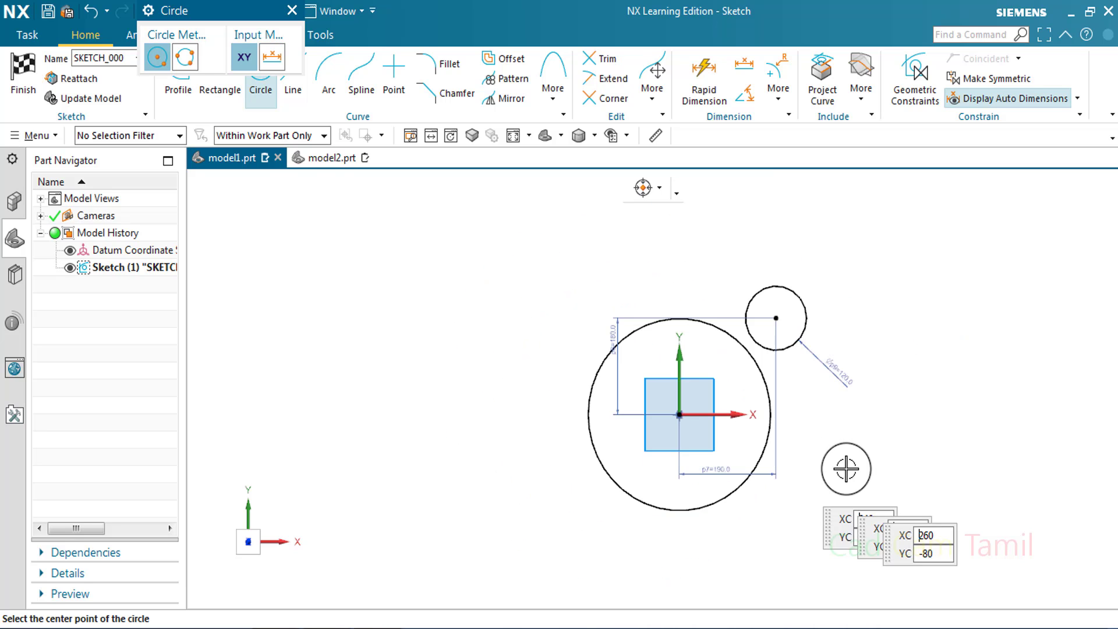
left_click(293, 12)
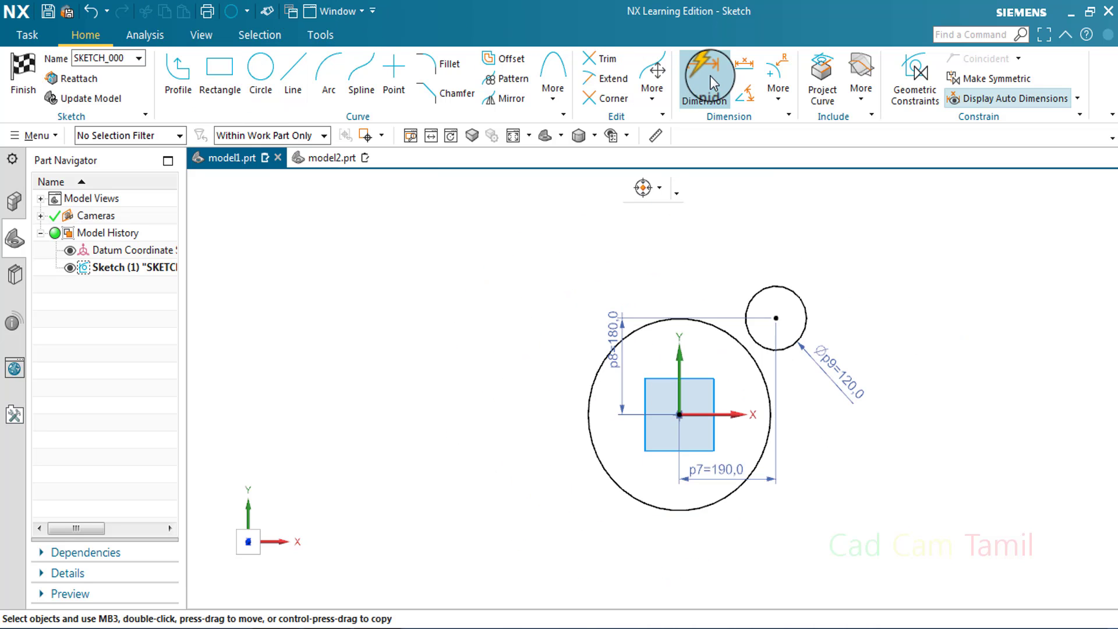
Dimension the diameter of the large circle at the origin, placing the dimension below and to the left of it
key("d")
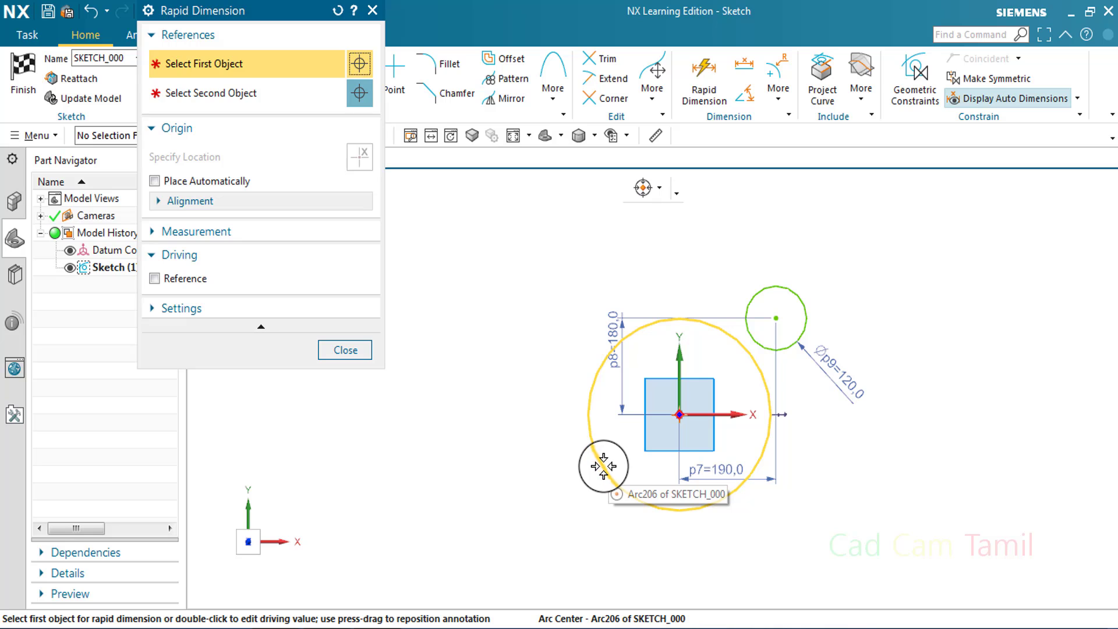
left_click(603, 465)
left_click(537, 494)
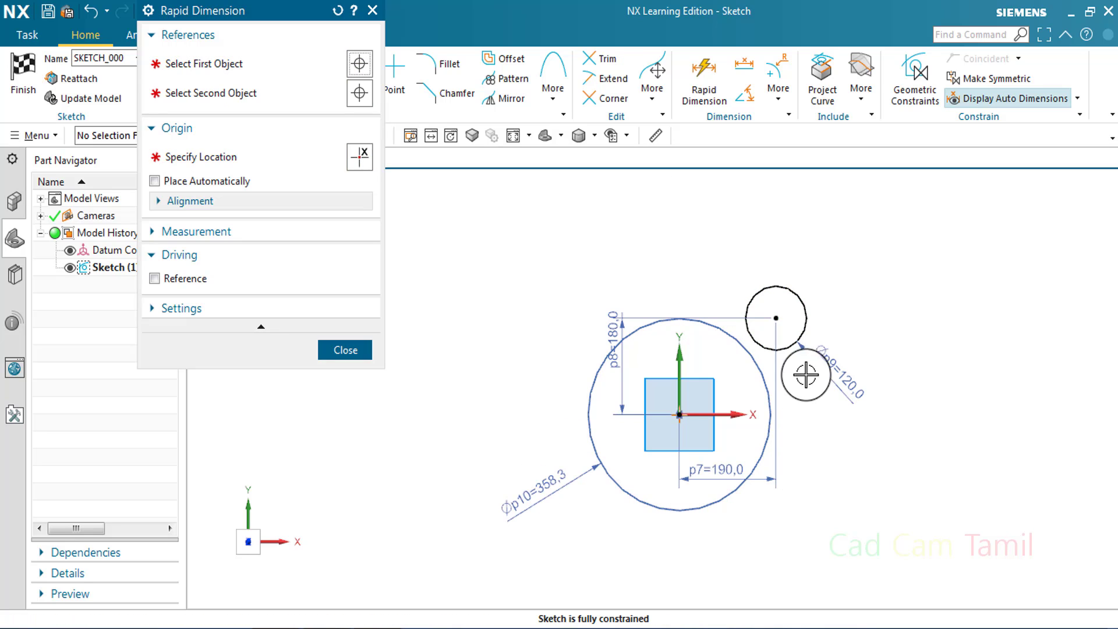
left_click(340, 354)
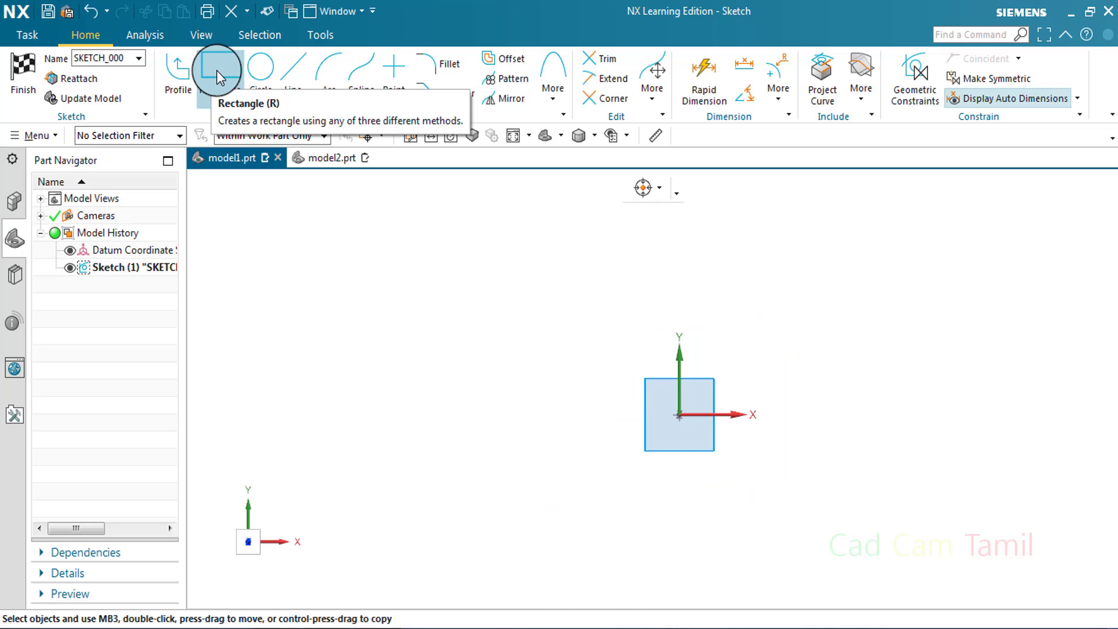
Draw a two-point rectangle from the sketch origin up and to the right, and fit it in the view
left_click(216, 71)
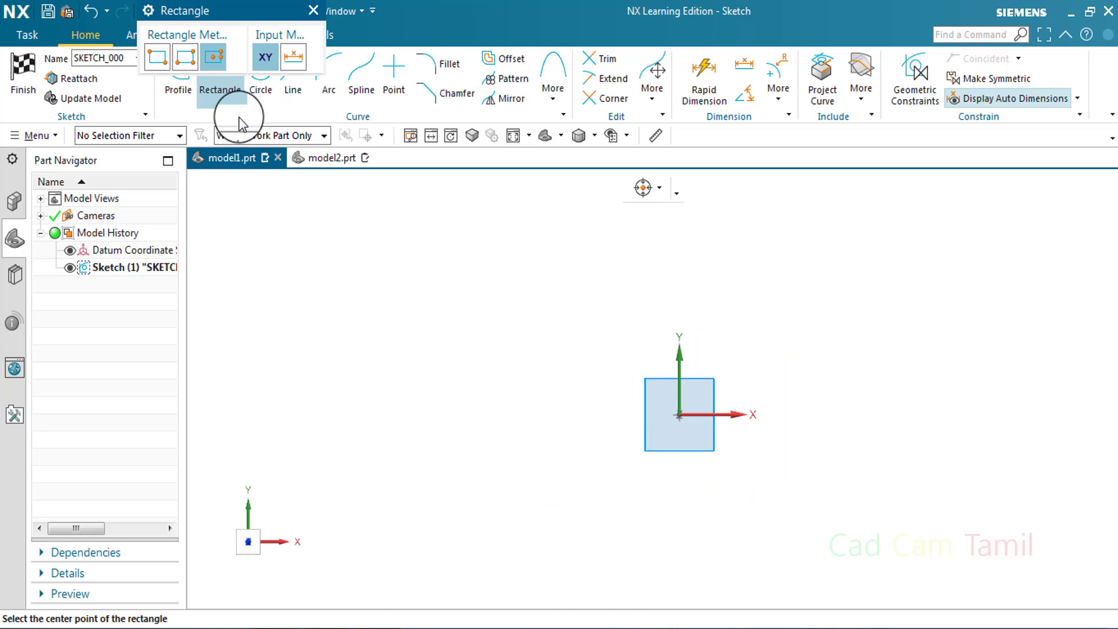
left_click(680, 415)
left_click(158, 57)
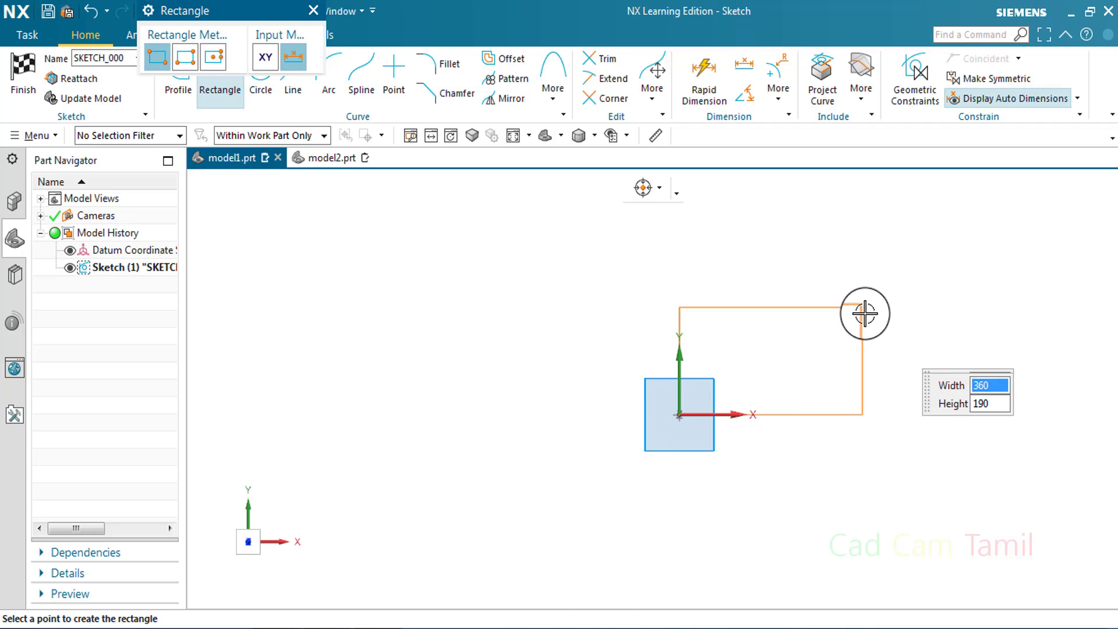
left_click(841, 305)
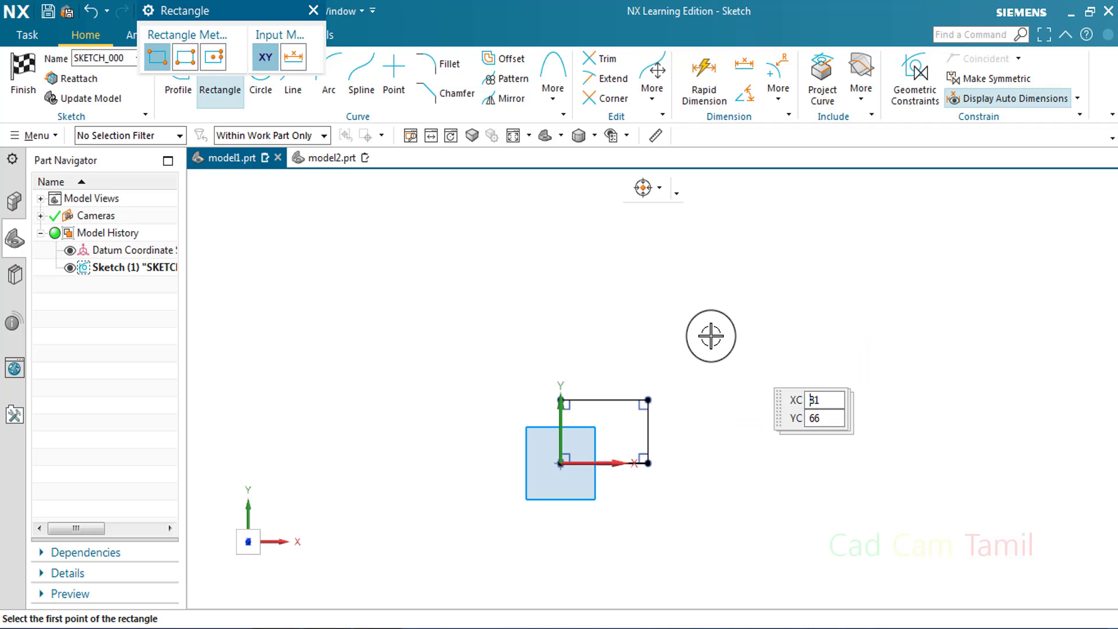
left_click(511, 139)
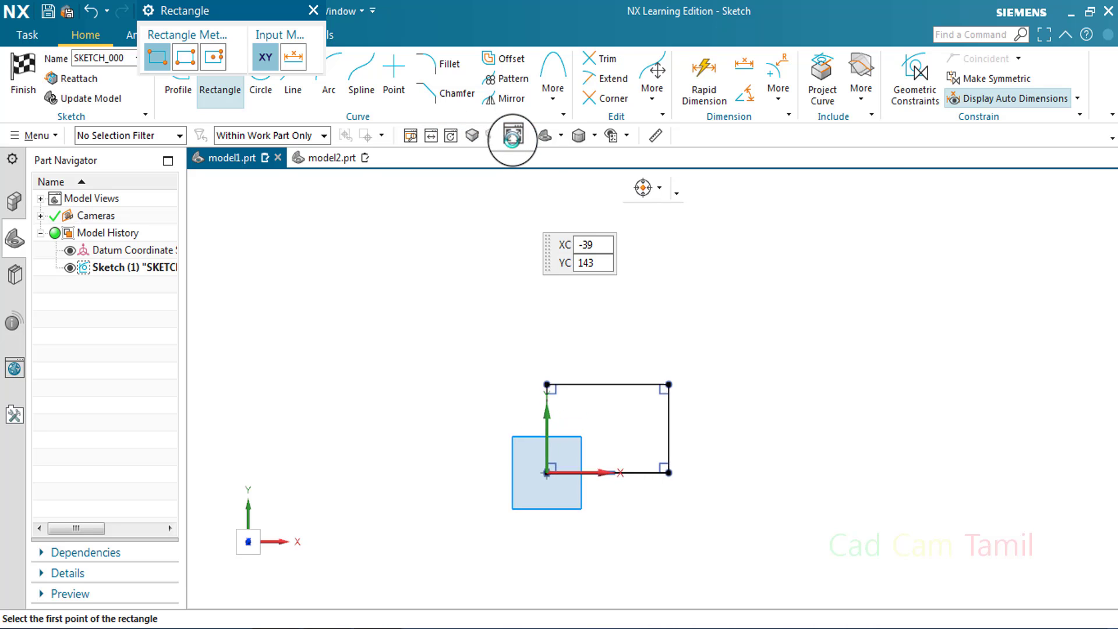
left_click(314, 11)
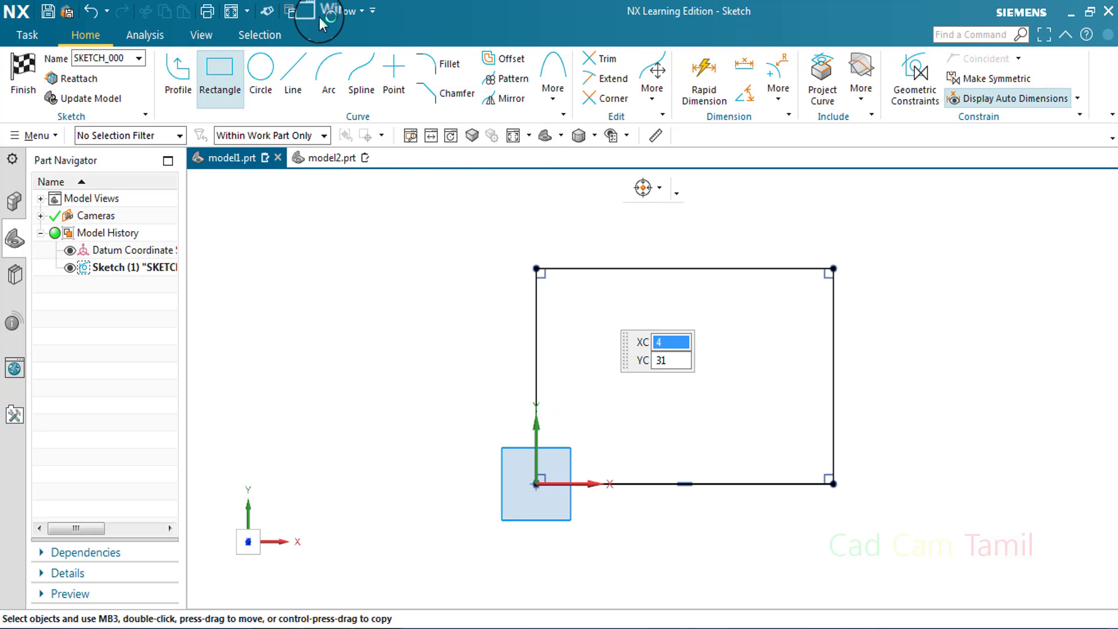
Start a Rapid Dimension for the rectangle
left_click(704, 81)
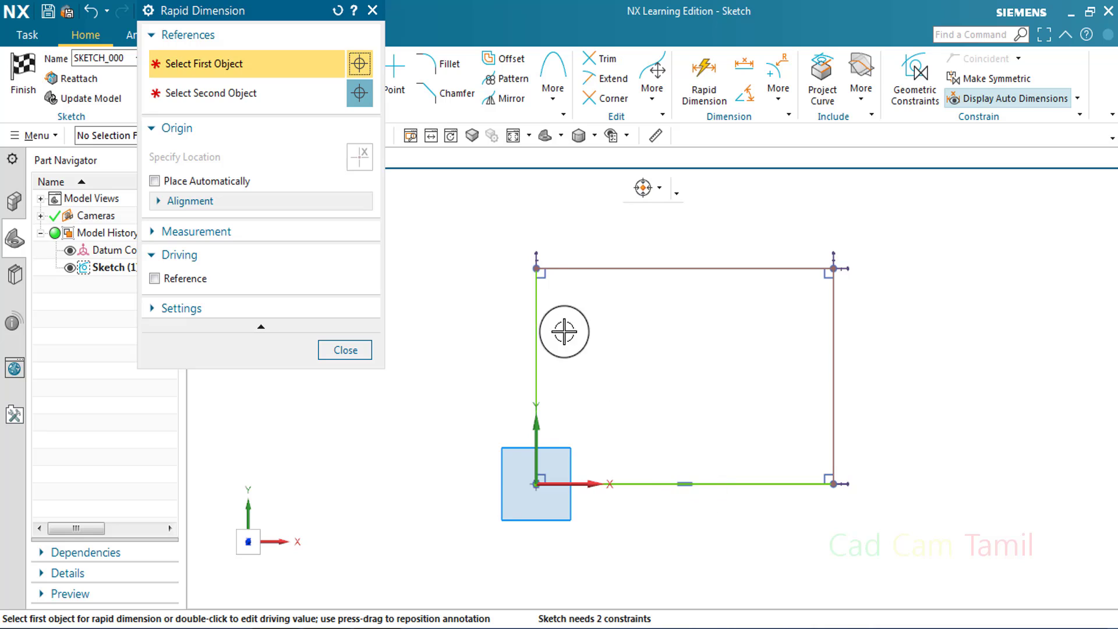
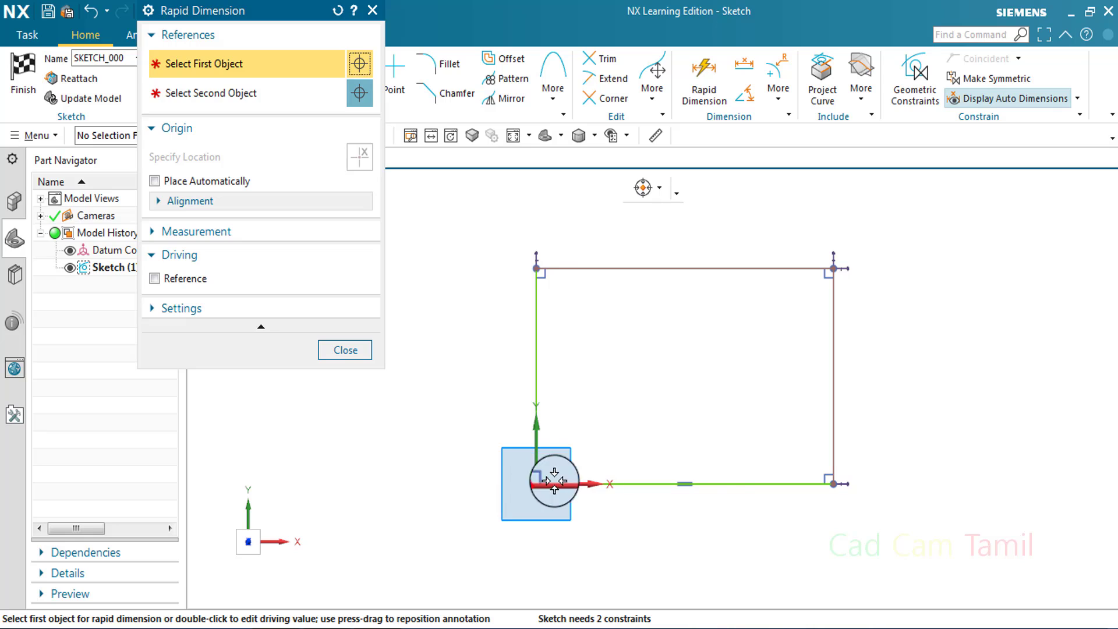
Dimension the width and height of the rectangle at the sketch origin, placing the dimensions below and beside it
left_click(802, 484)
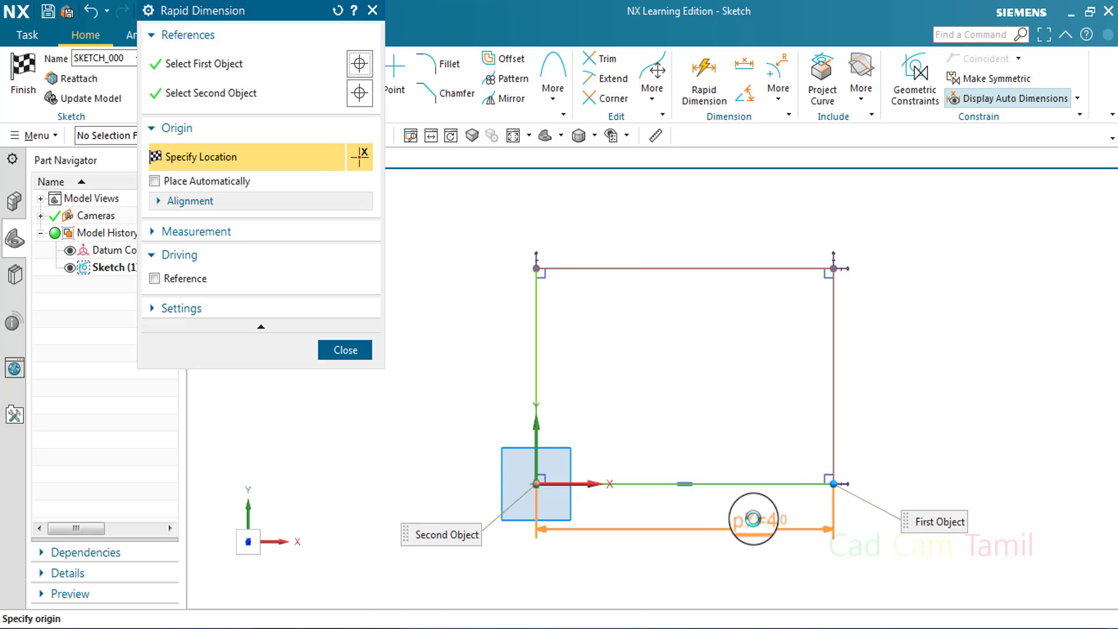
left_click(804, 547)
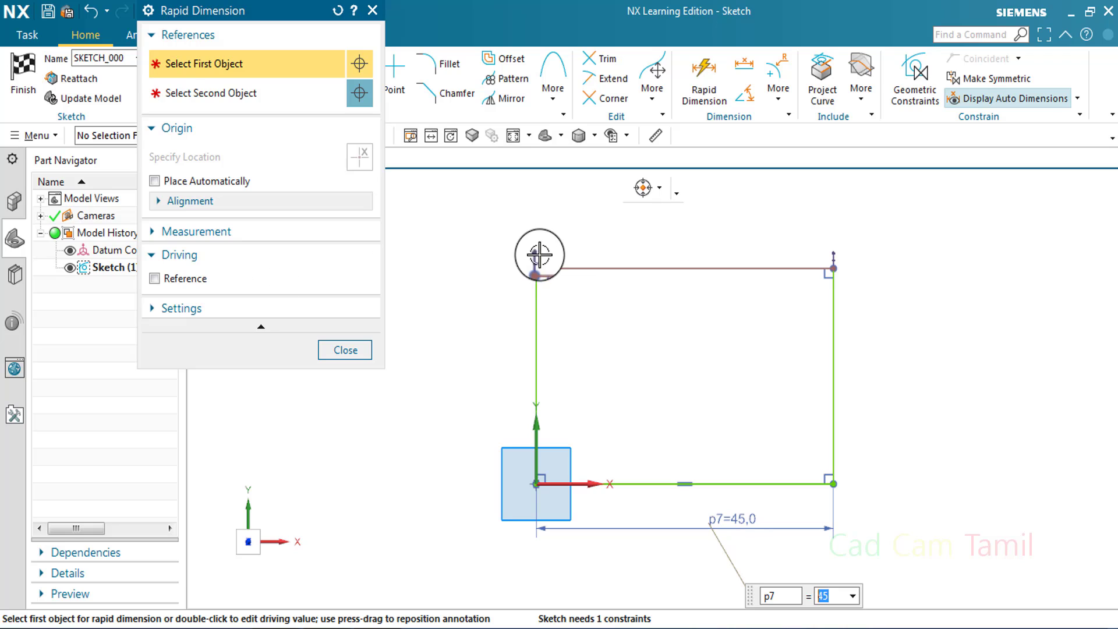
left_click(539, 254)
left_click(533, 482)
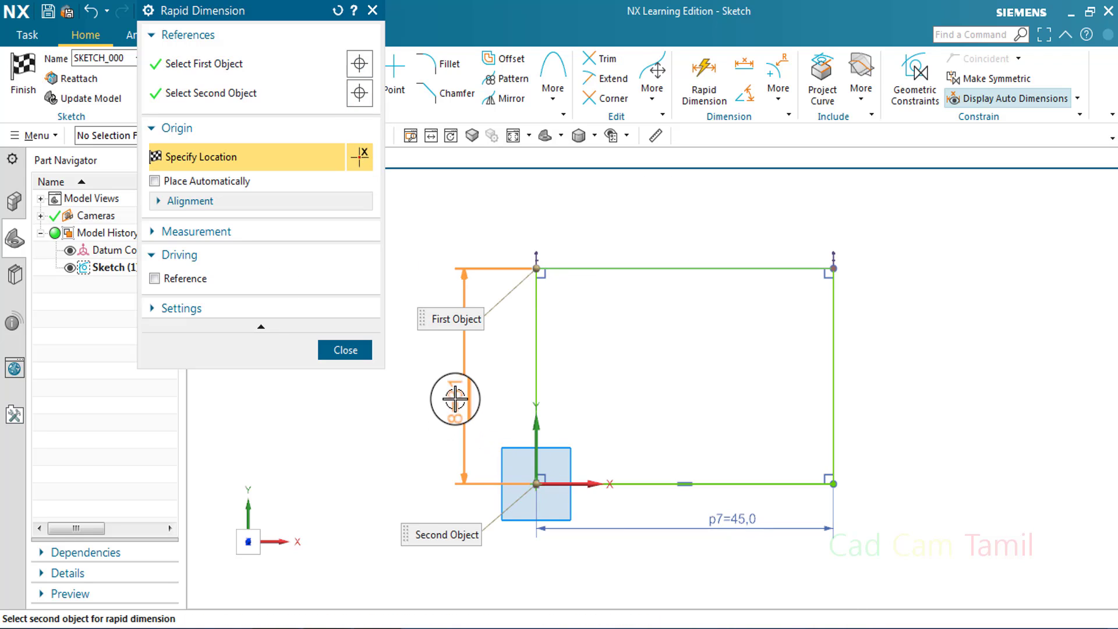
left_click(453, 400)
scroll(634, 391, "down", 2)
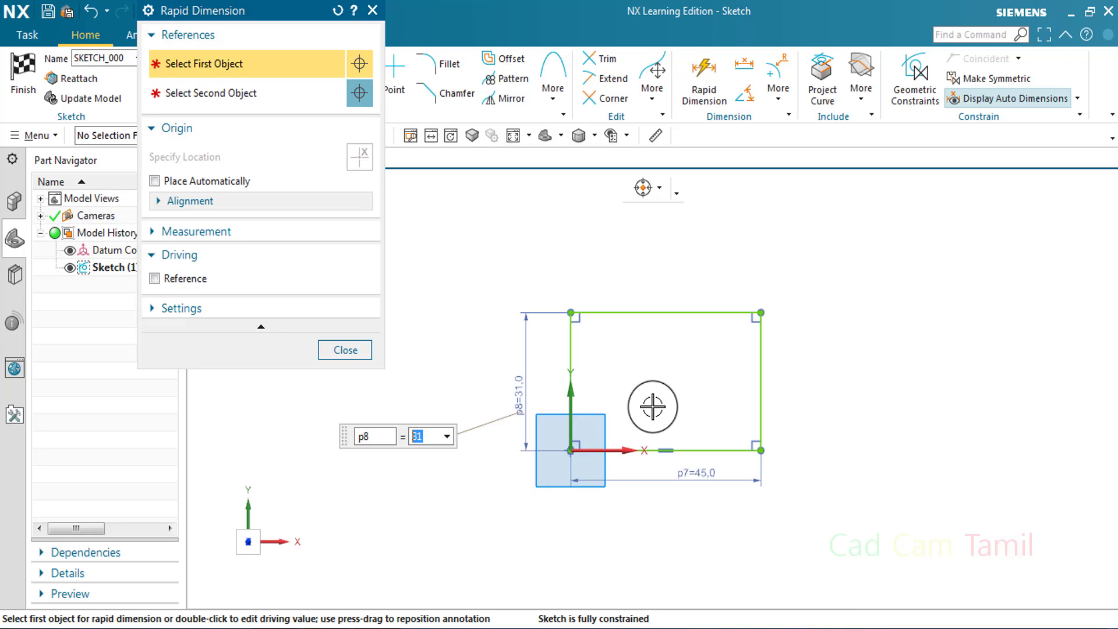
scroll(645, 424, "up", 1)
key("Escape")
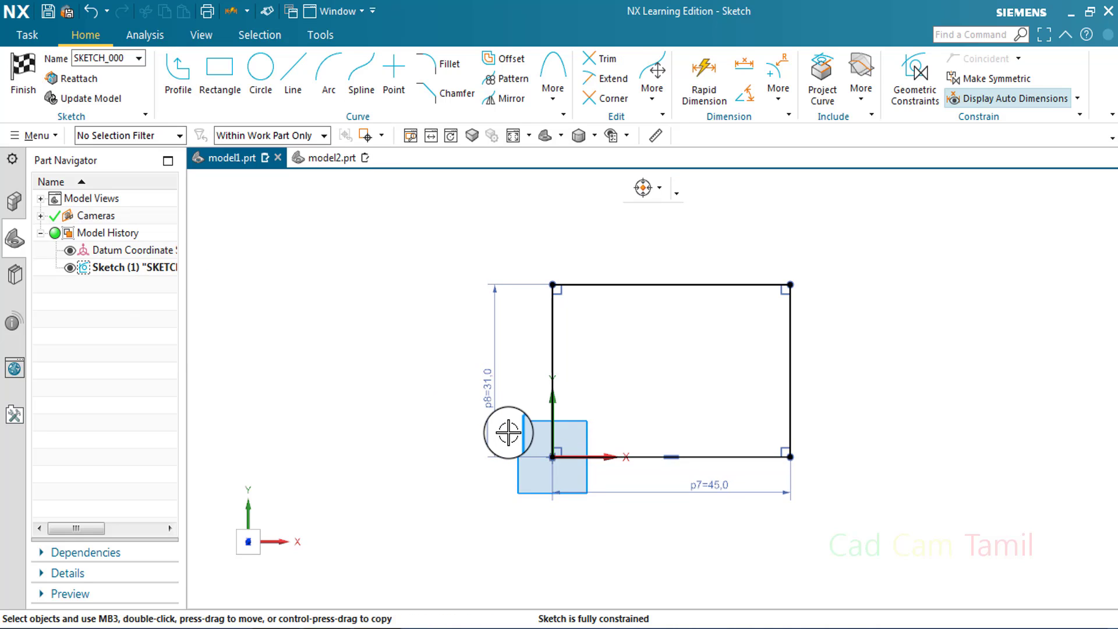
Undo the dimensioned rectangle and draw a two-point rectangle about 30 by 14 mm above and to the right of the sketch origin
key("ctrl+z")
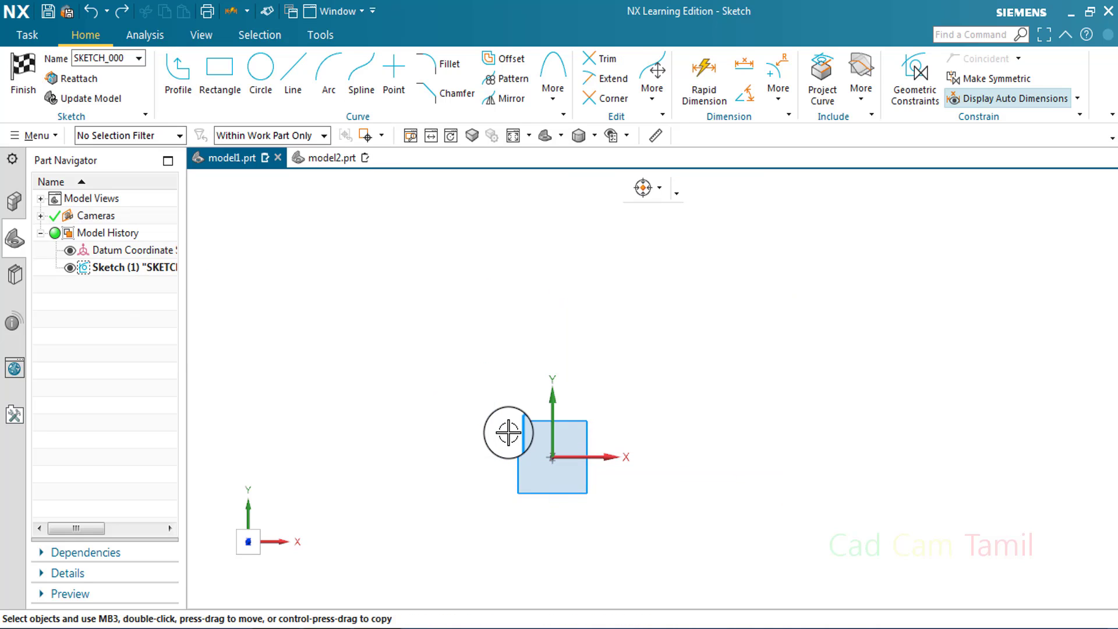
left_click(220, 71)
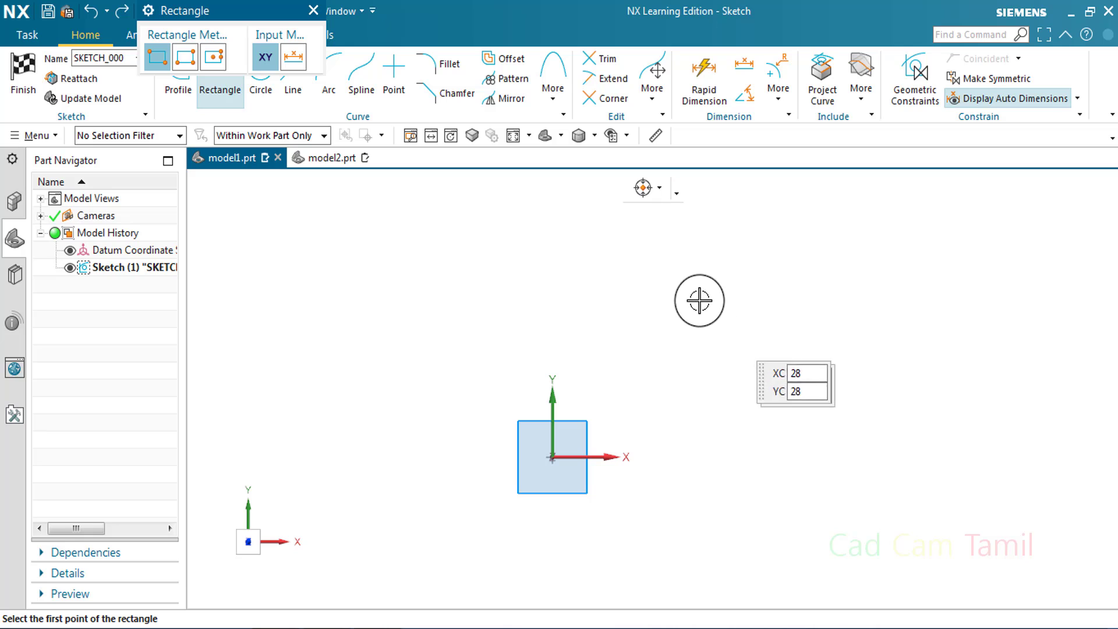
left_click(673, 295)
left_click(833, 373)
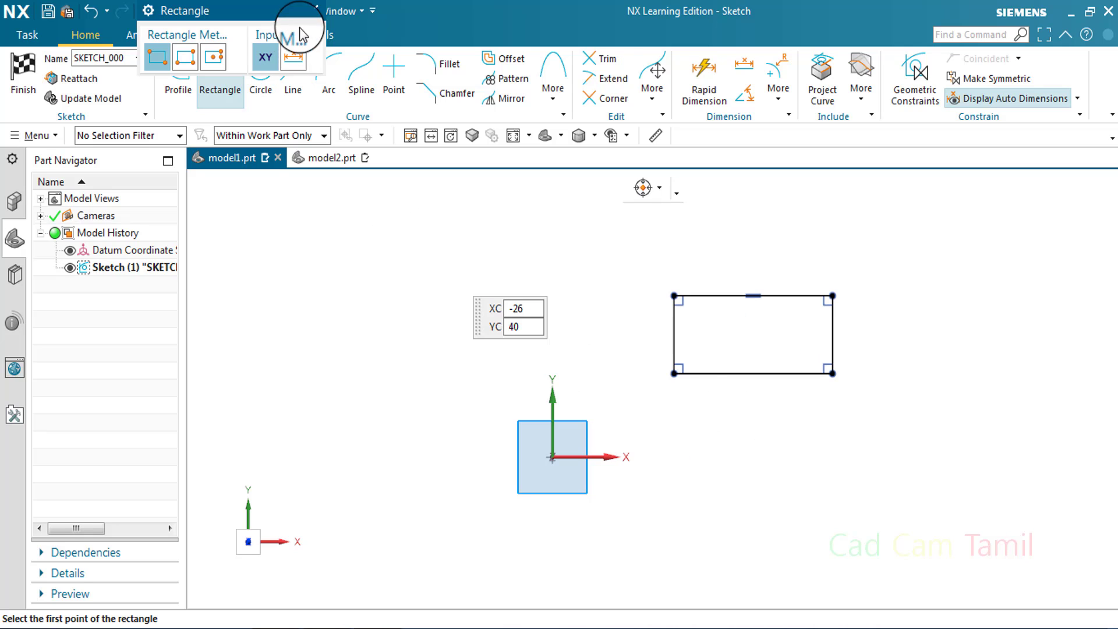
key("Escape")
Dimension the horizontal and vertical distances from the sketch origin to the rectangle's lower-left corner
key("d")
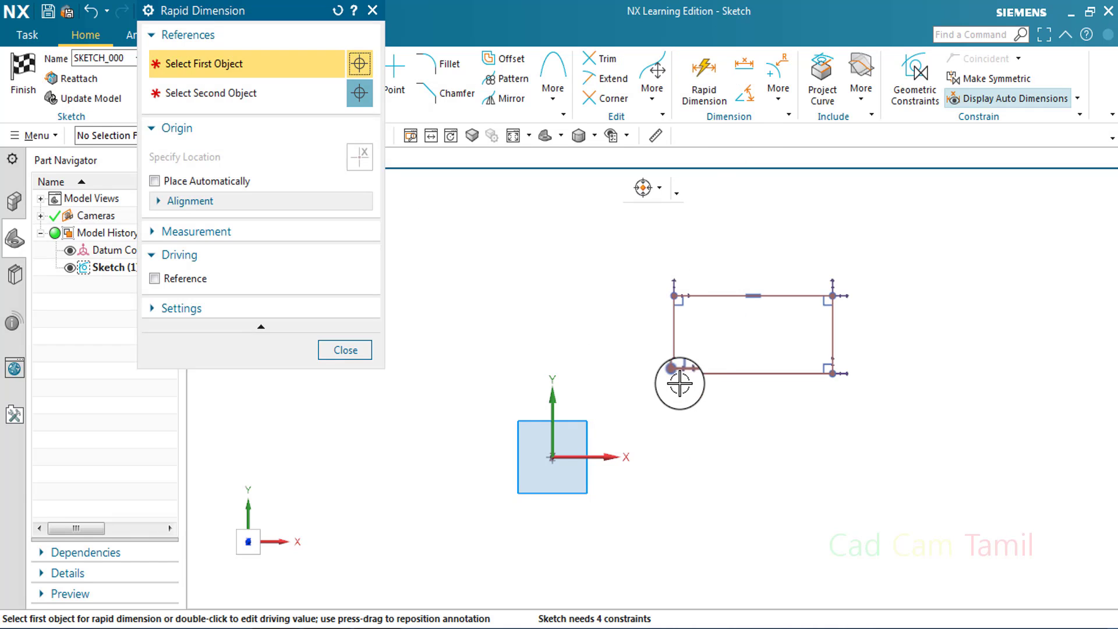
left_click(674, 374)
left_click(553, 459)
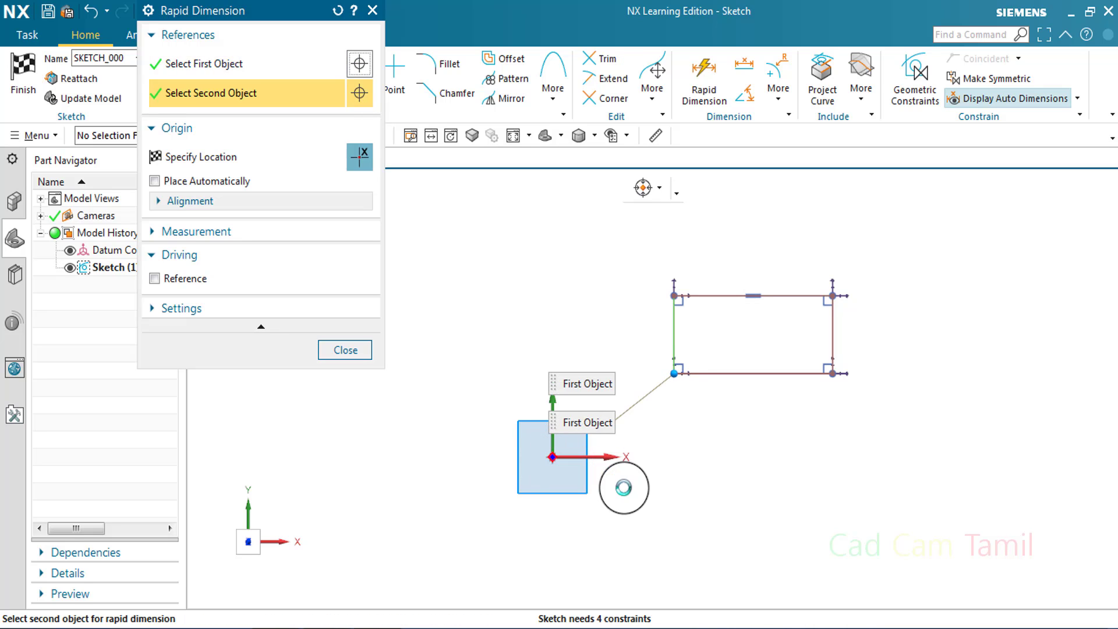
left_click(606, 519)
left_click(675, 374)
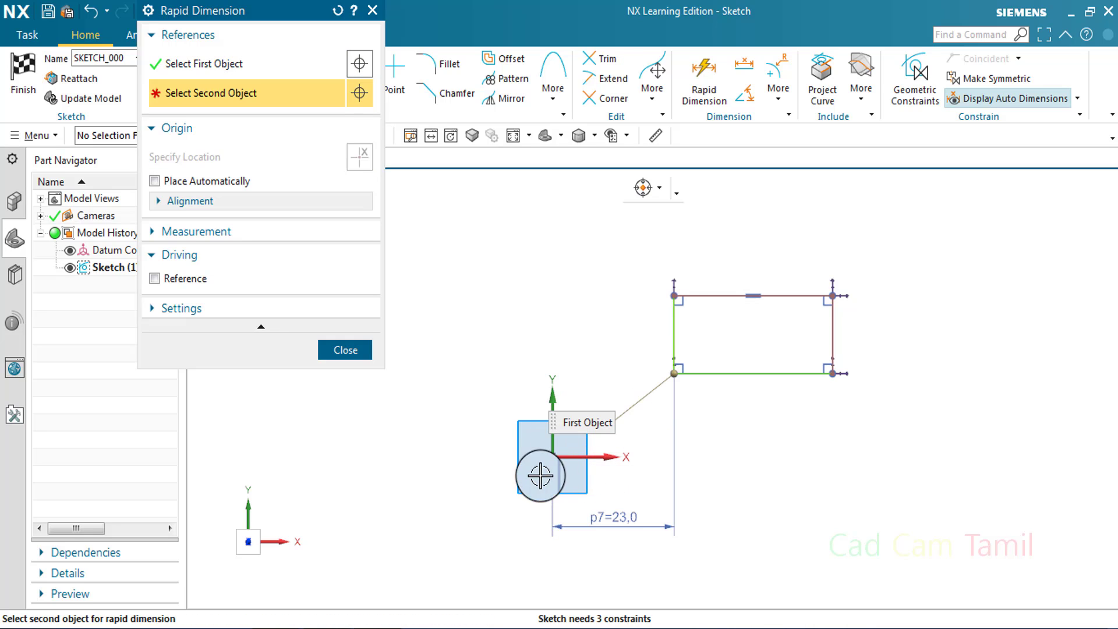
left_click(552, 457)
left_click(490, 409)
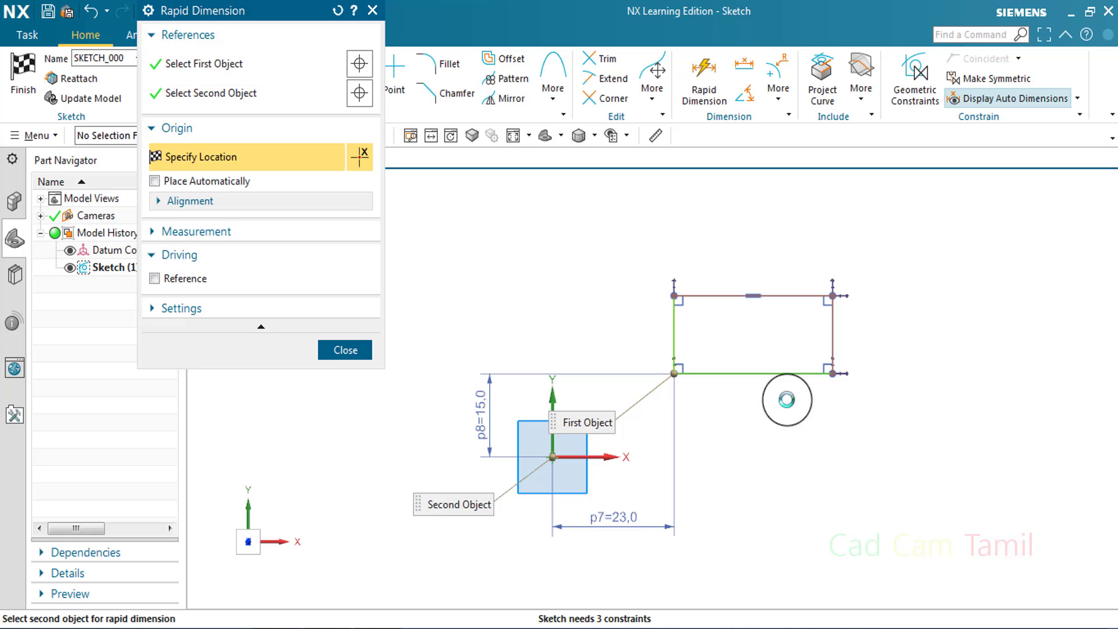
Dimension the width and height of the offset rectangle and finish dimensioning
left_click(674, 343)
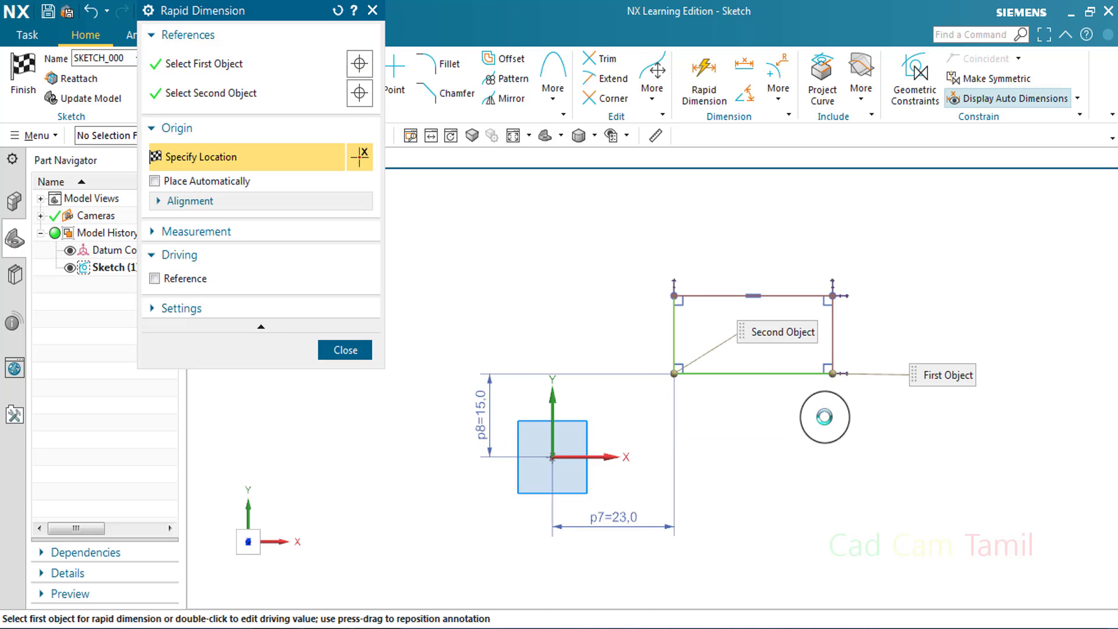
left_click(793, 434)
left_click(674, 296)
left_click(675, 373)
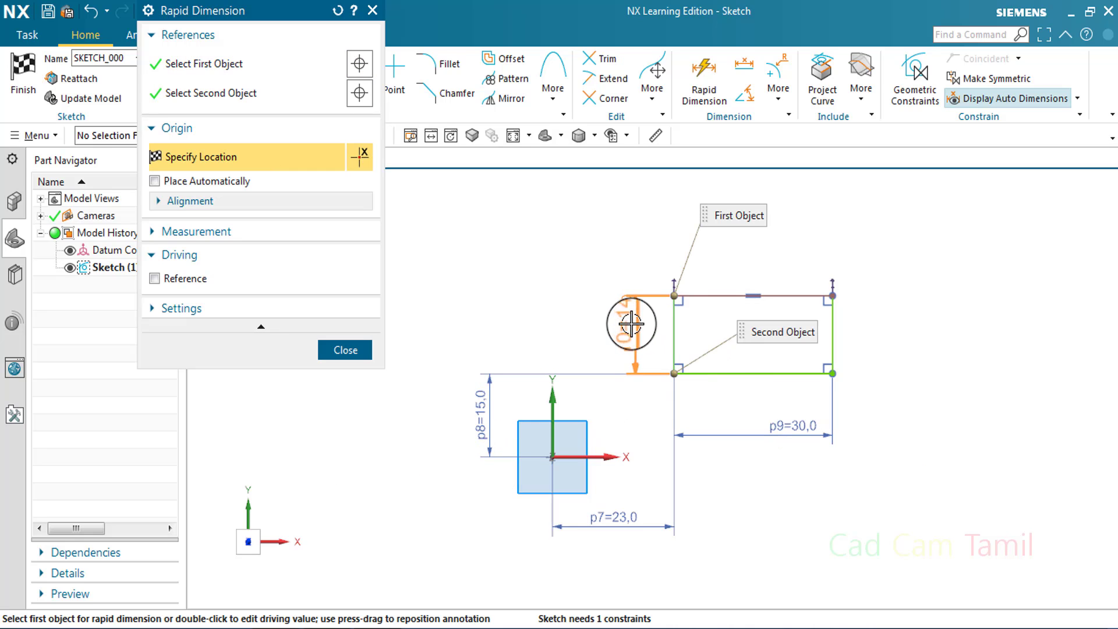
left_click(717, 249)
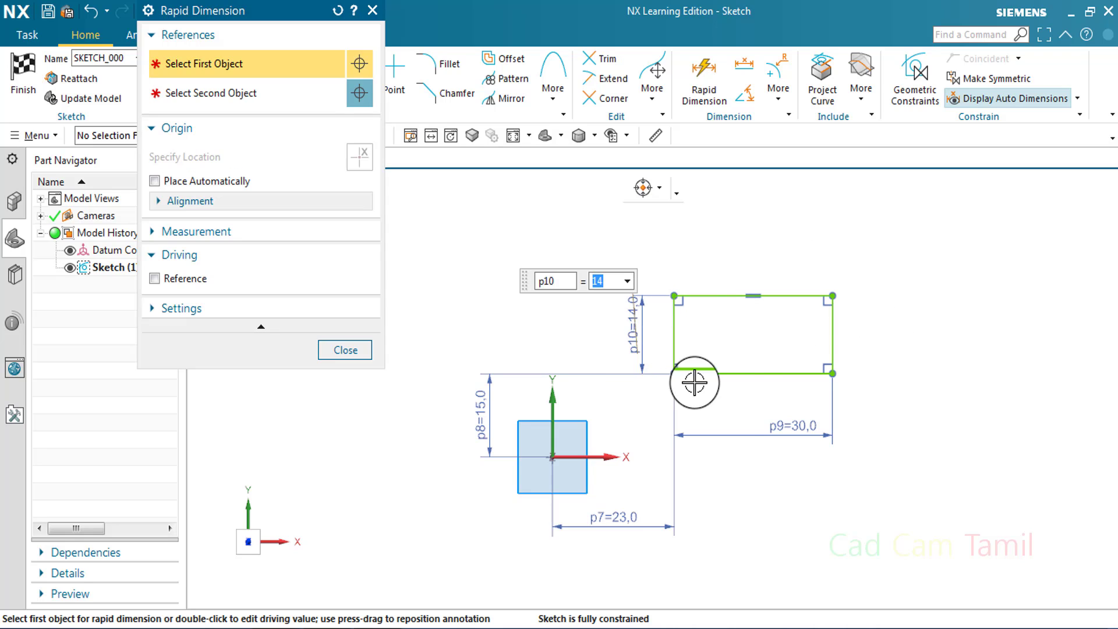
left_click(368, 349)
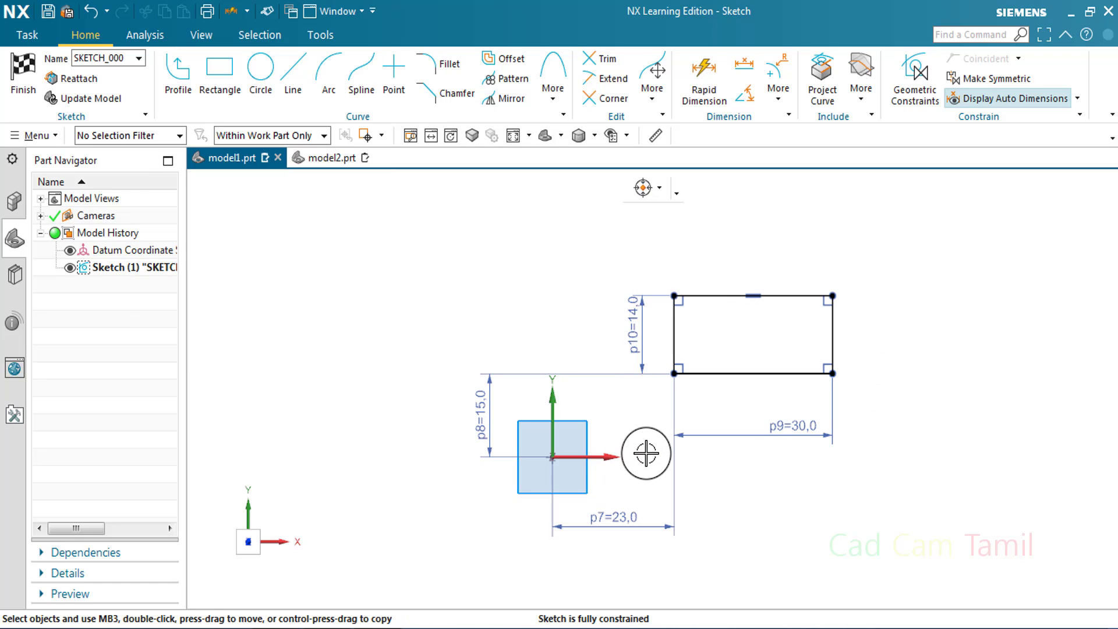
Undo the offset rectangle and draw a center-based rectangle about 52 by 32 mm centered on the sketch origin
key("ctrl+z")
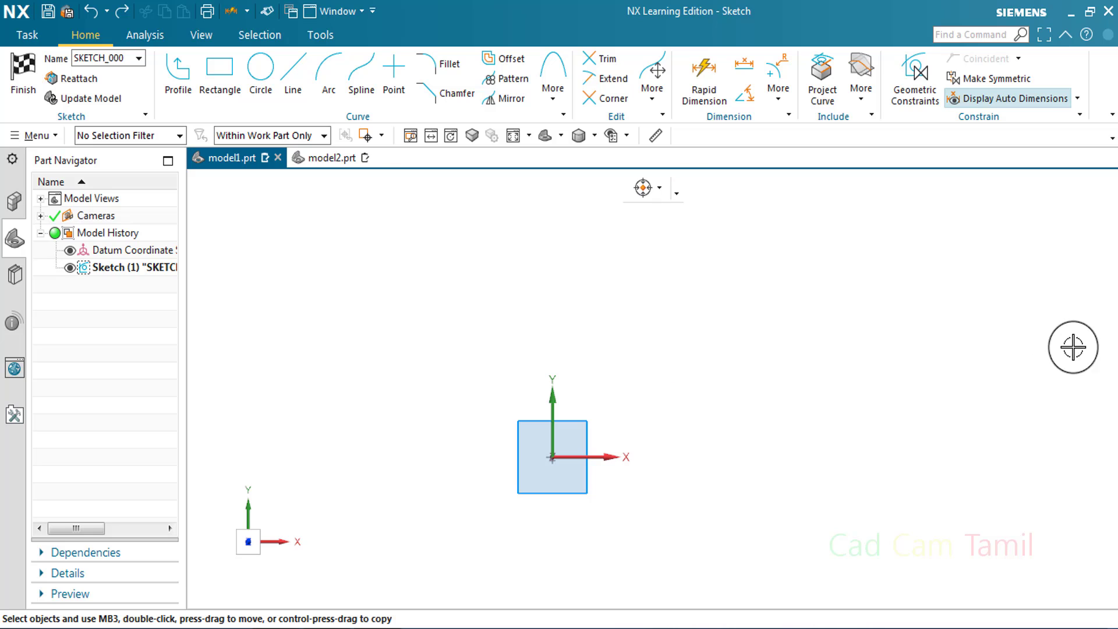
left_click(220, 78)
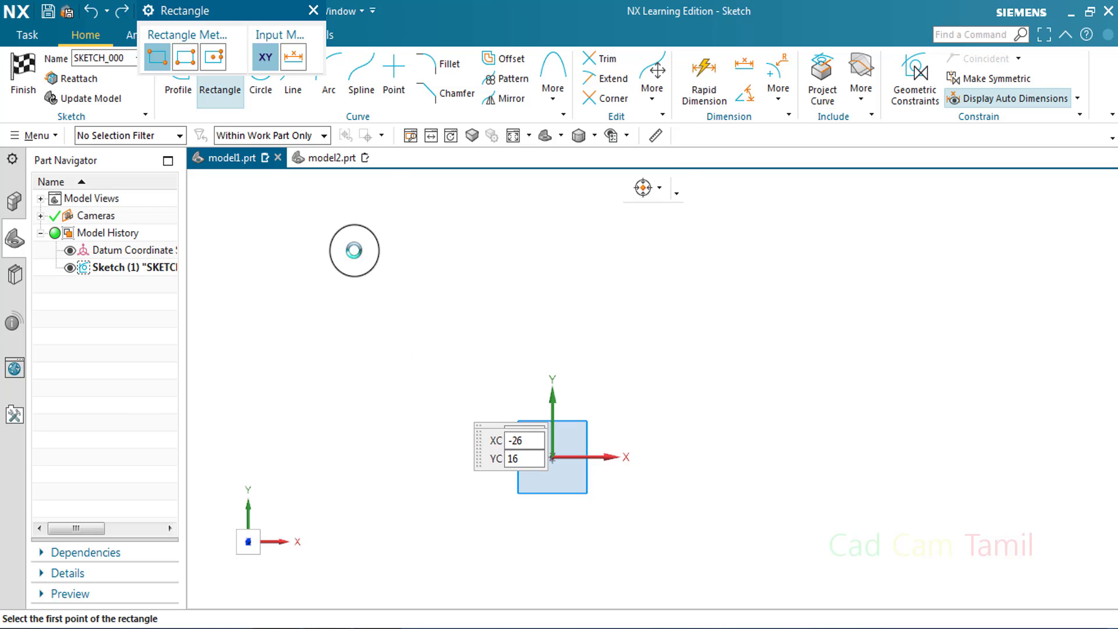
left_click(213, 57)
left_click(552, 457)
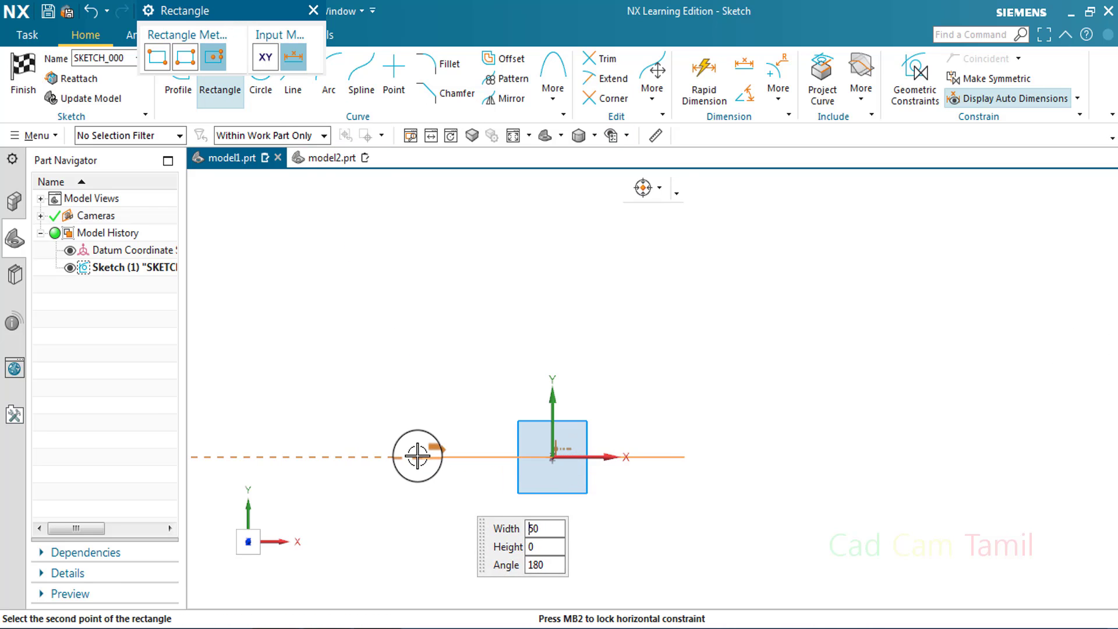
left_click(420, 460)
left_click(452, 545)
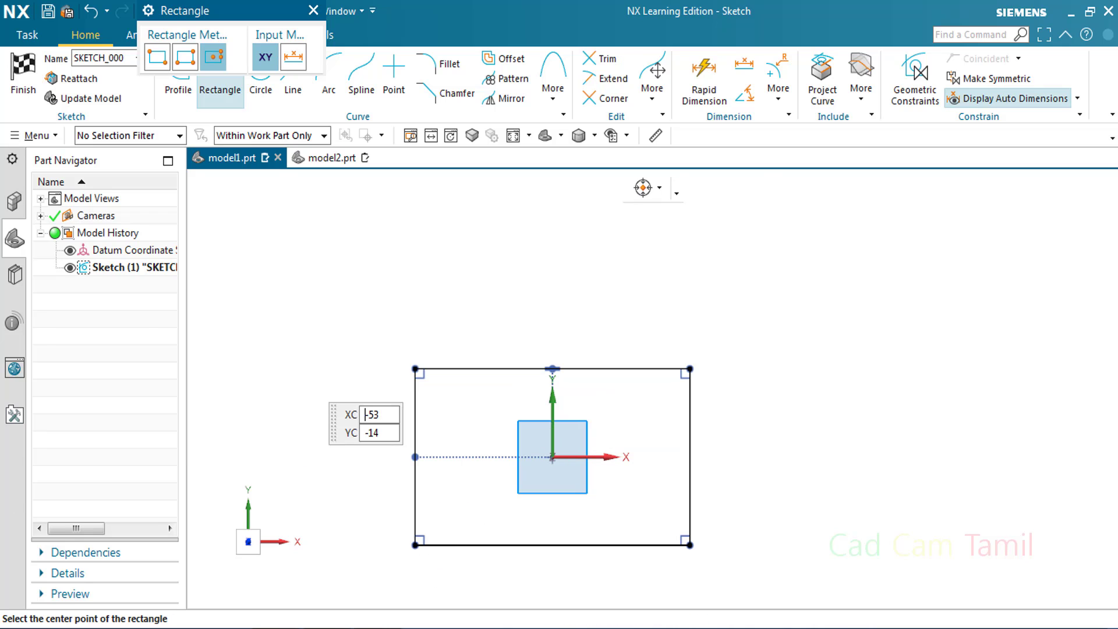
key("Escape")
Dimension the width and height of the centered rectangle with Rapid Dimension, placing them above and to its right
left_click(717, 76)
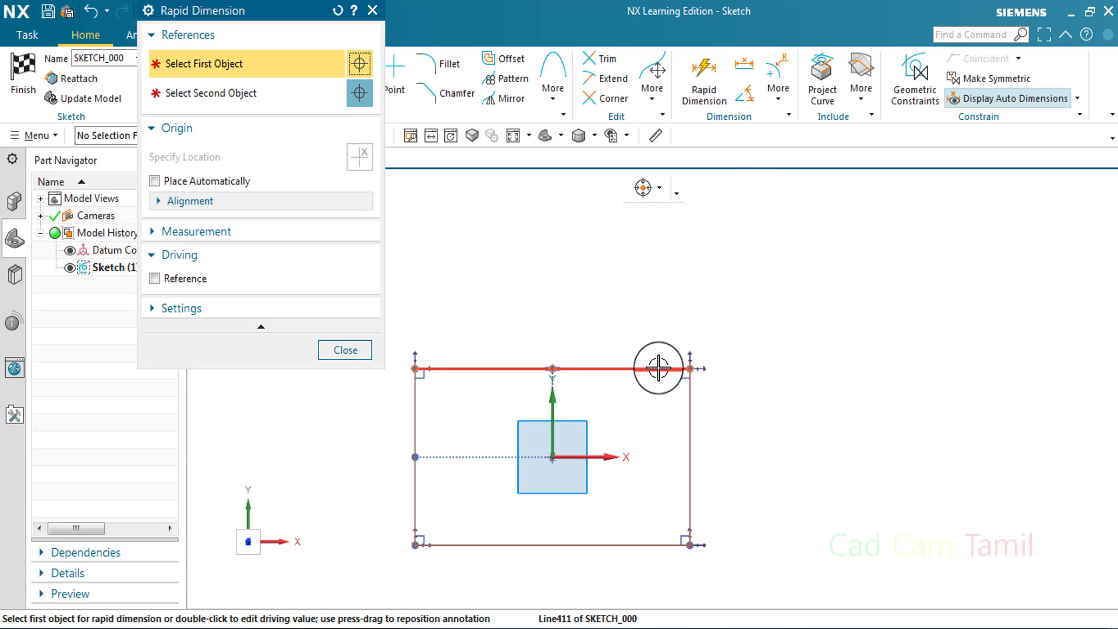
left_click(661, 367)
left_click(699, 325)
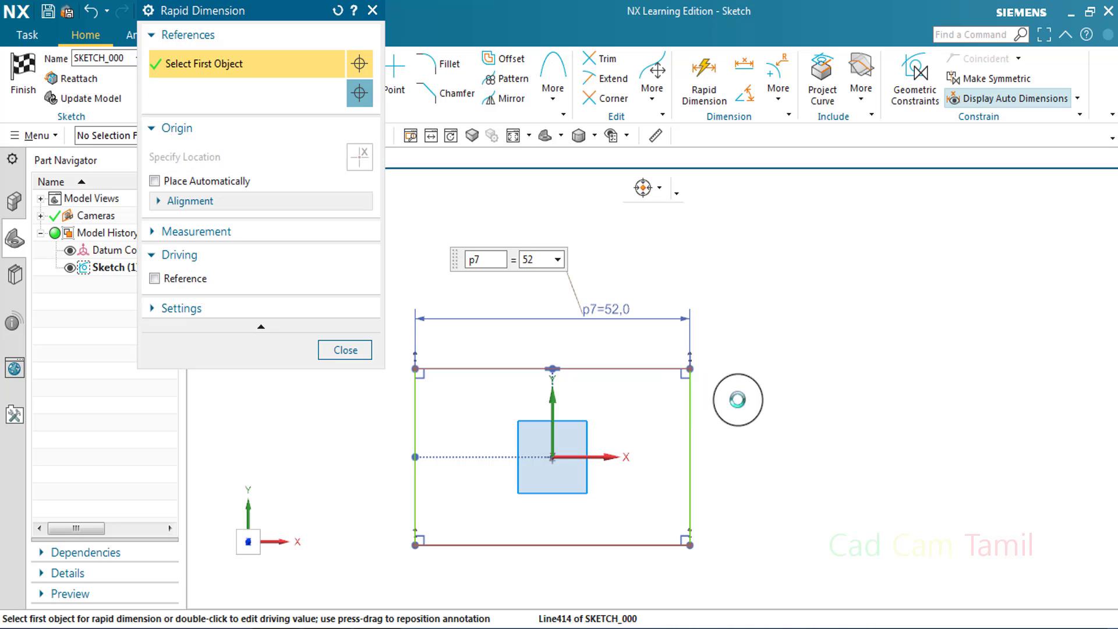
left_click(690, 407)
left_click(793, 428)
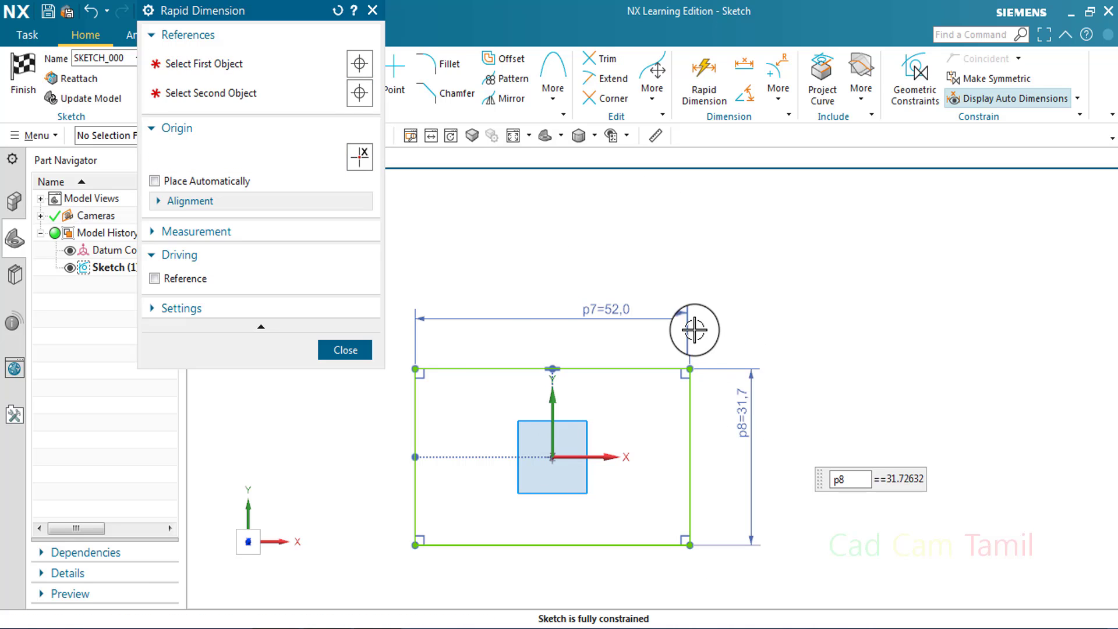
left_click(364, 343)
Draw a second rectangle by two points, about 40 by 14 mm, above and to the right of the centered rectangle
scroll(693, 374, "down", 2)
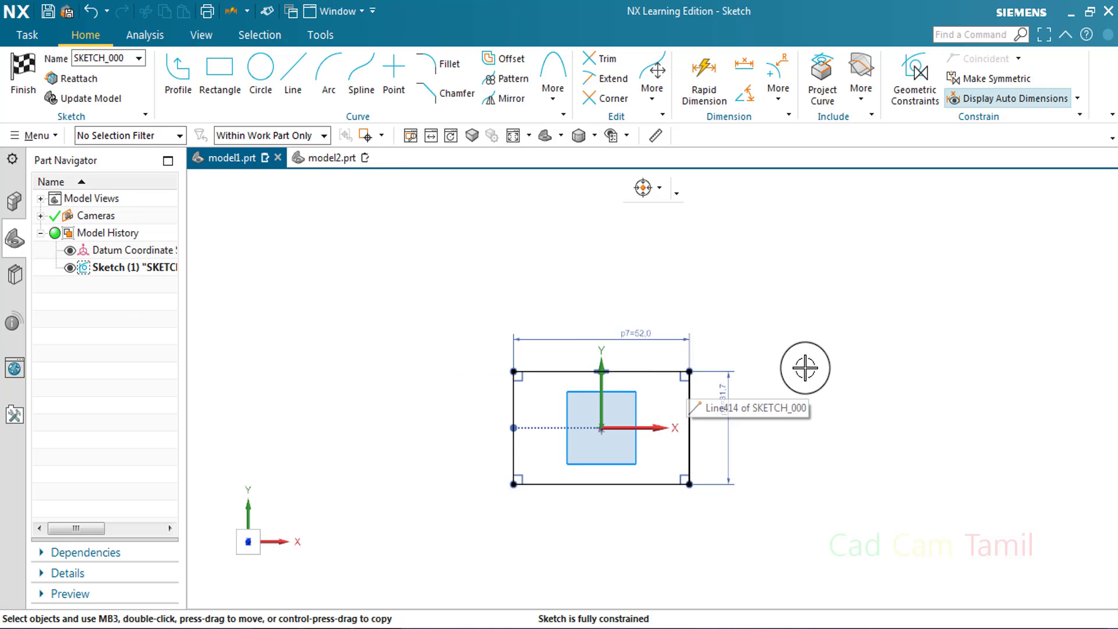
scroll(806, 367, "up", 3)
left_click(238, 78)
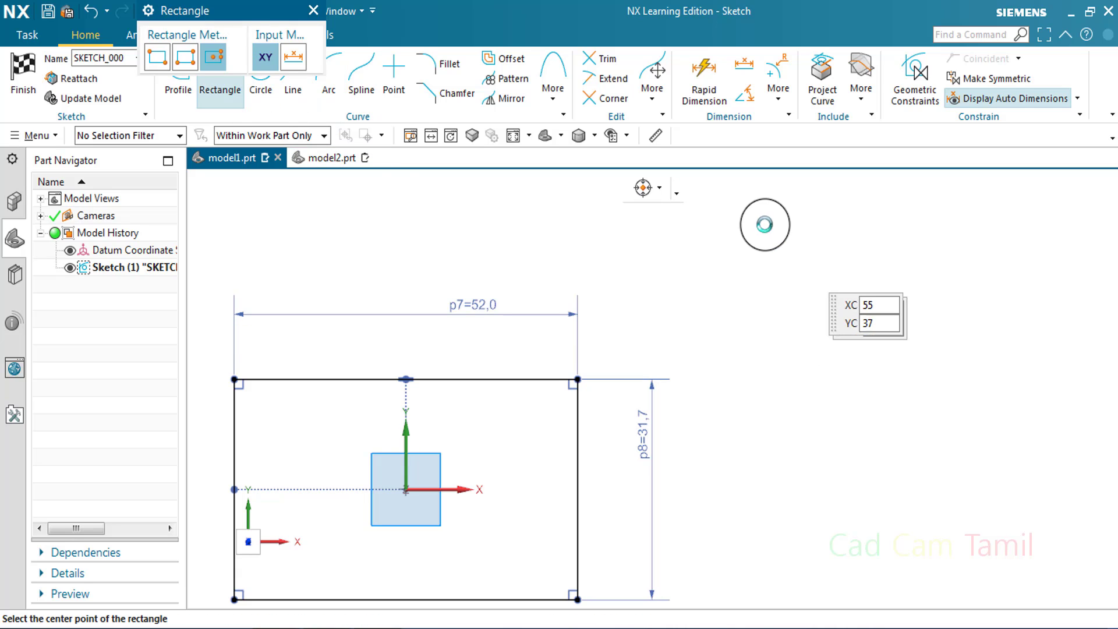
left_click(757, 223)
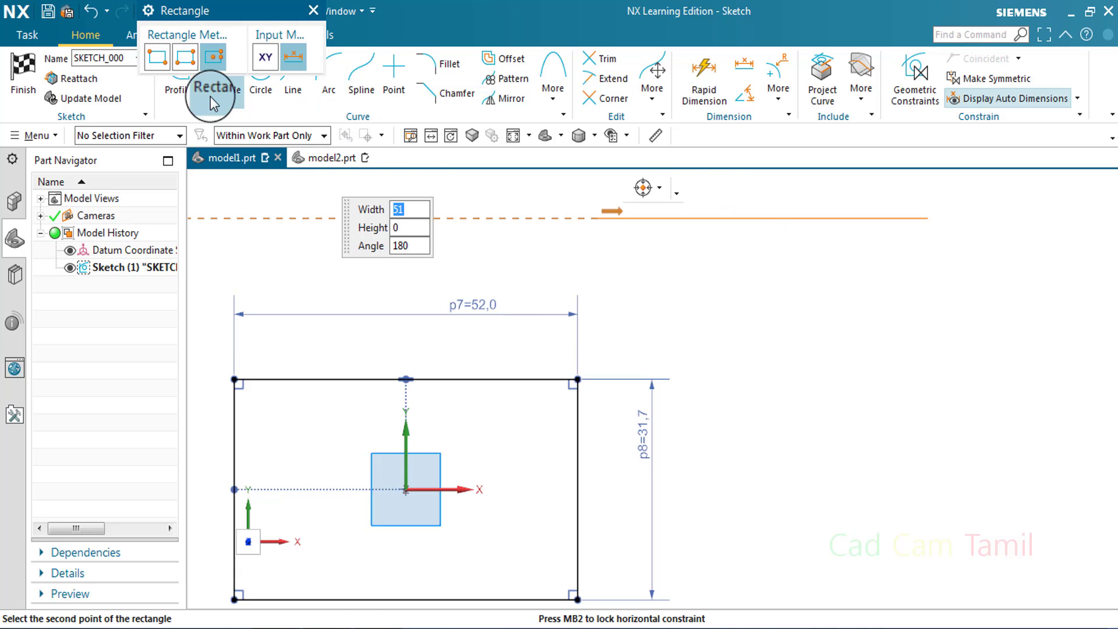
left_click(160, 63)
left_click(1024, 315)
key("Escape")
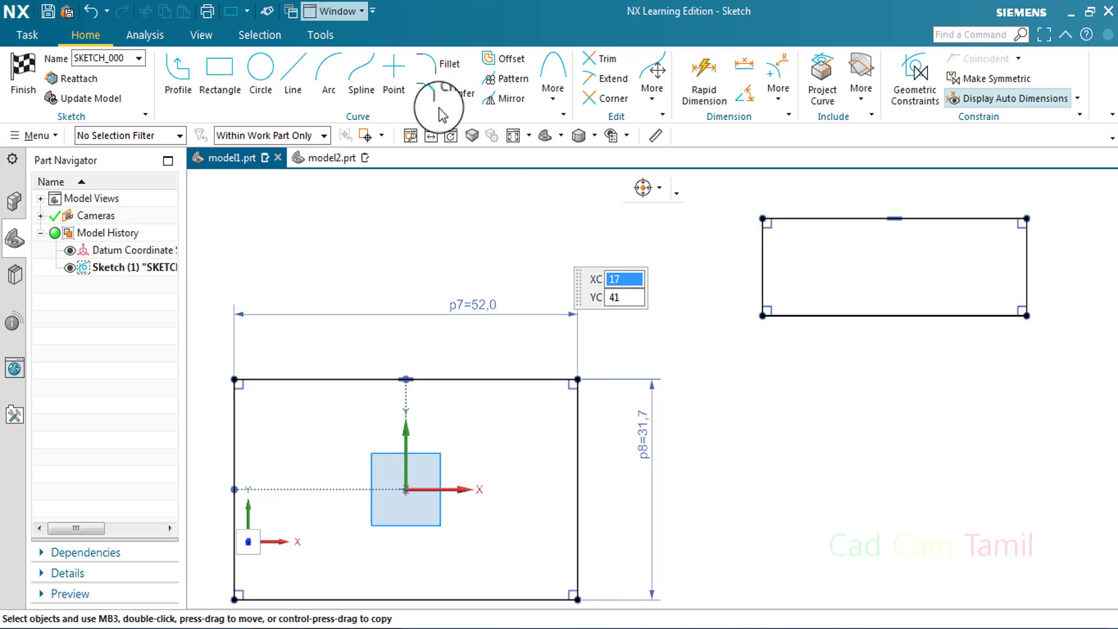
Dimension the horizontal and vertical distances between the second rectangle's lower-left corner and the centered rectangle's upper-right corner
left_click(704, 79)
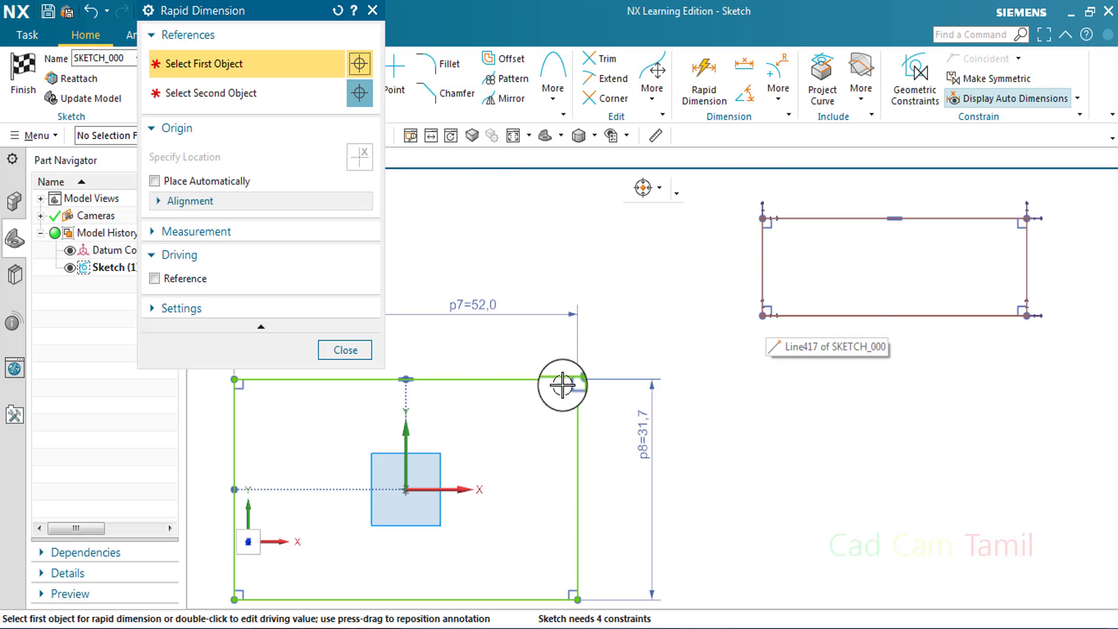
scroll(569, 386, "up", 1)
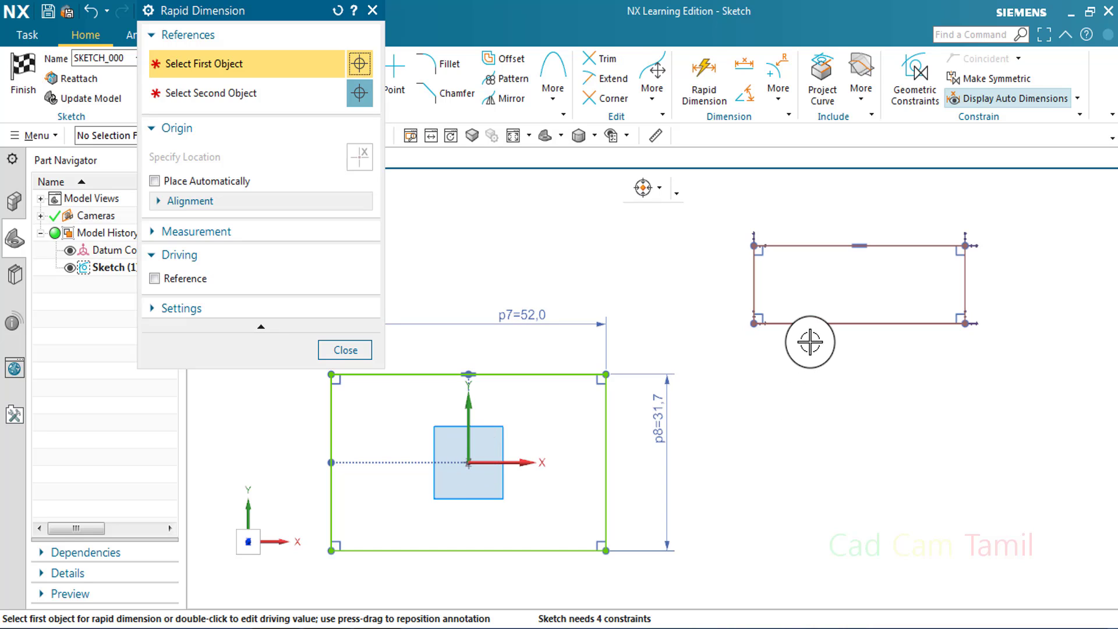
left_click(756, 323)
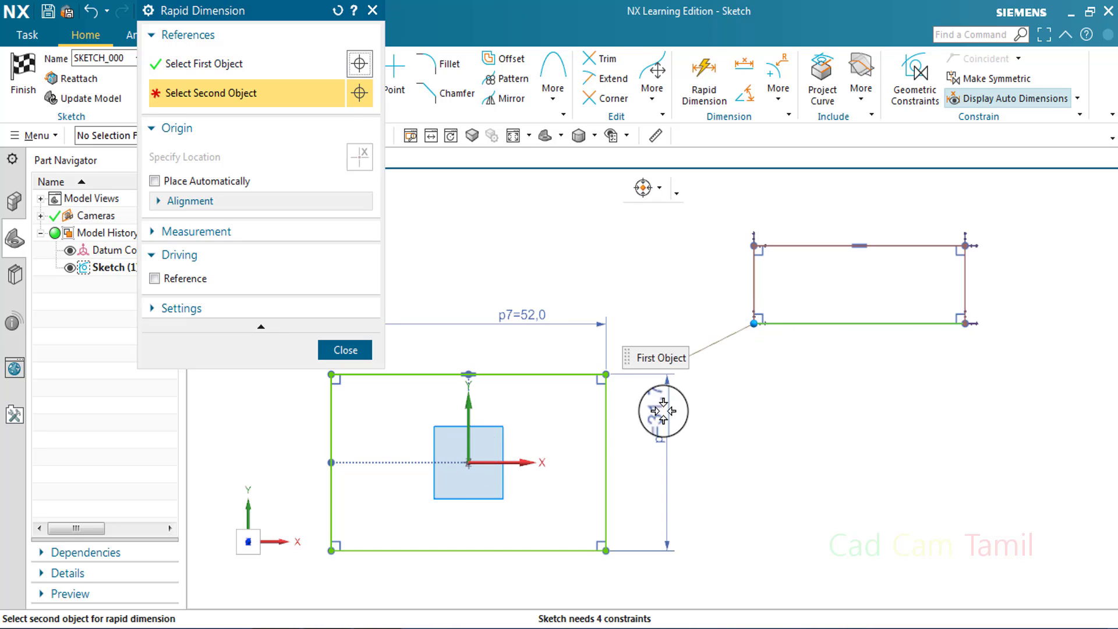
left_click(607, 374)
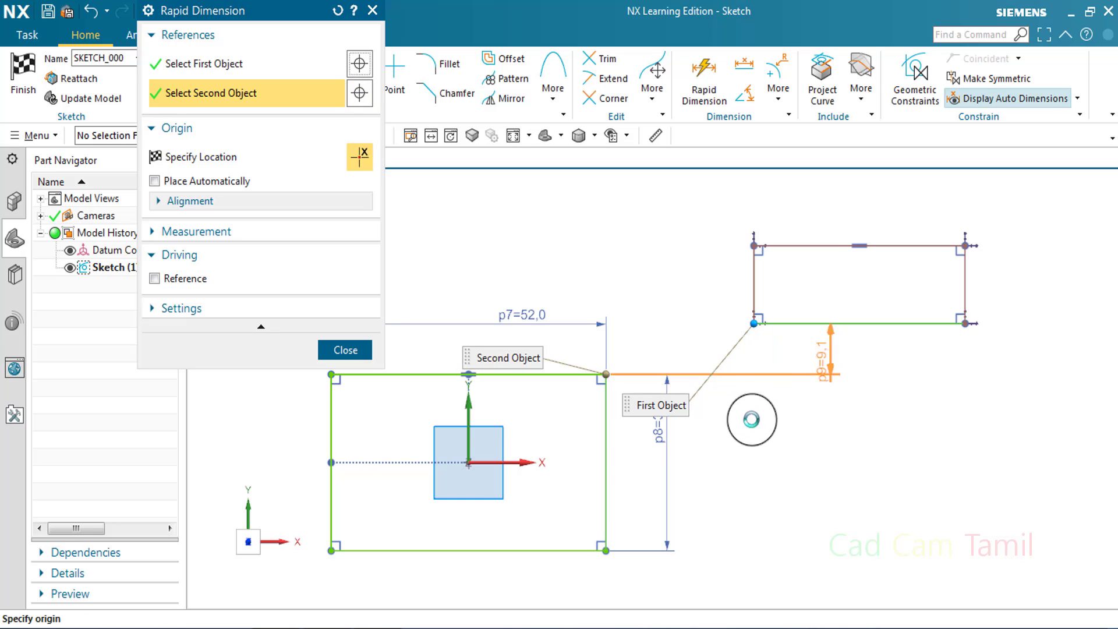
left_click(717, 453)
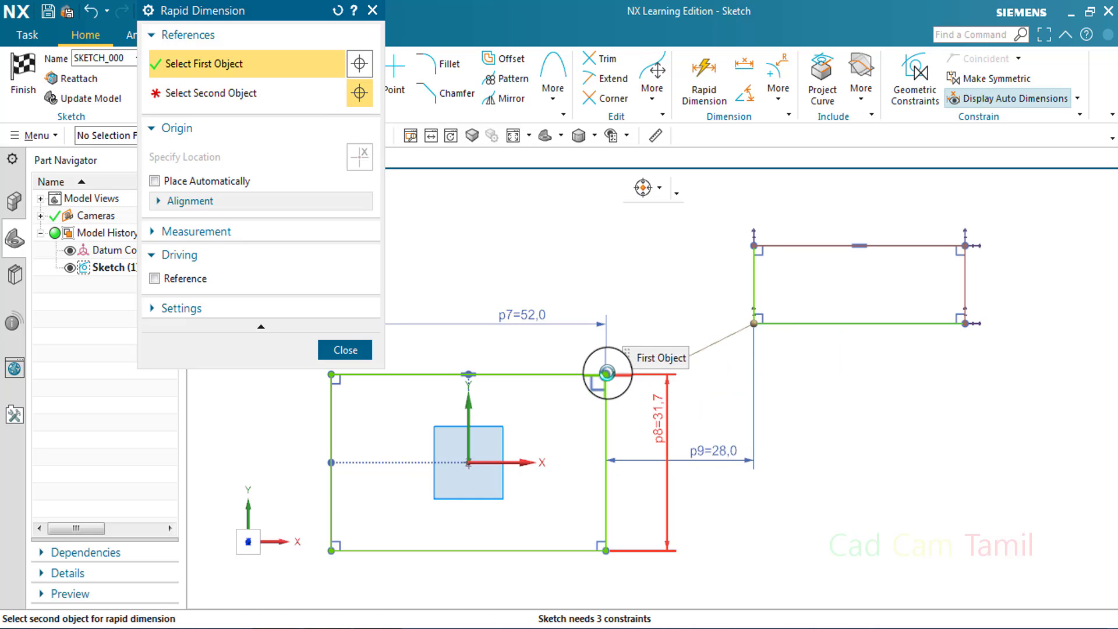
left_click(607, 375)
left_click(830, 361)
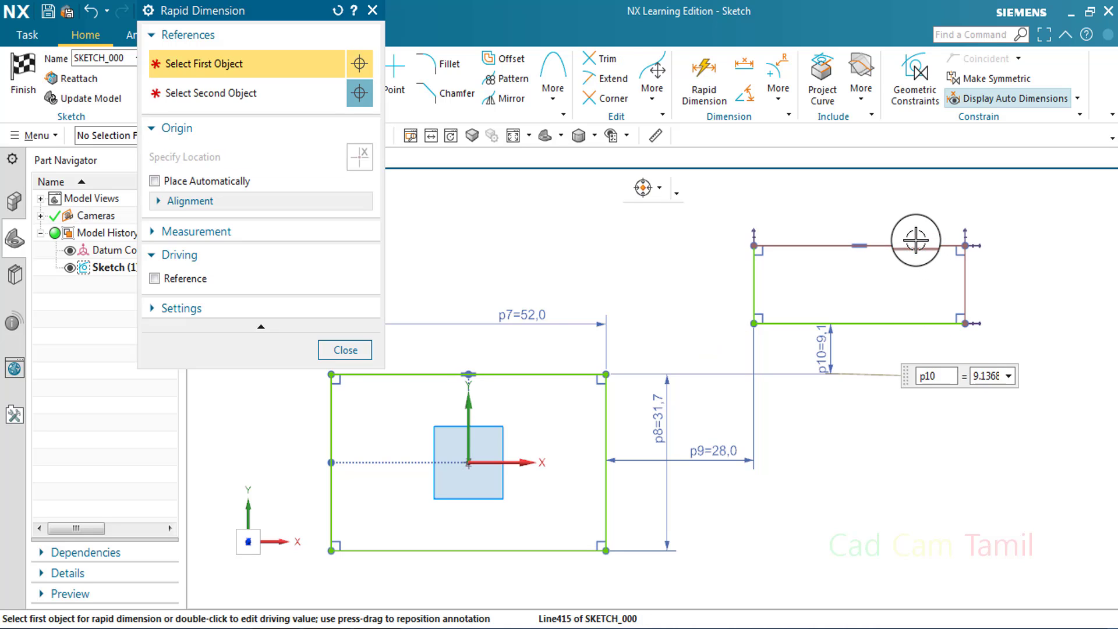
Dimension the width and height of the second rectangle, placing them above and to its right
left_click(900, 206)
left_click(966, 256)
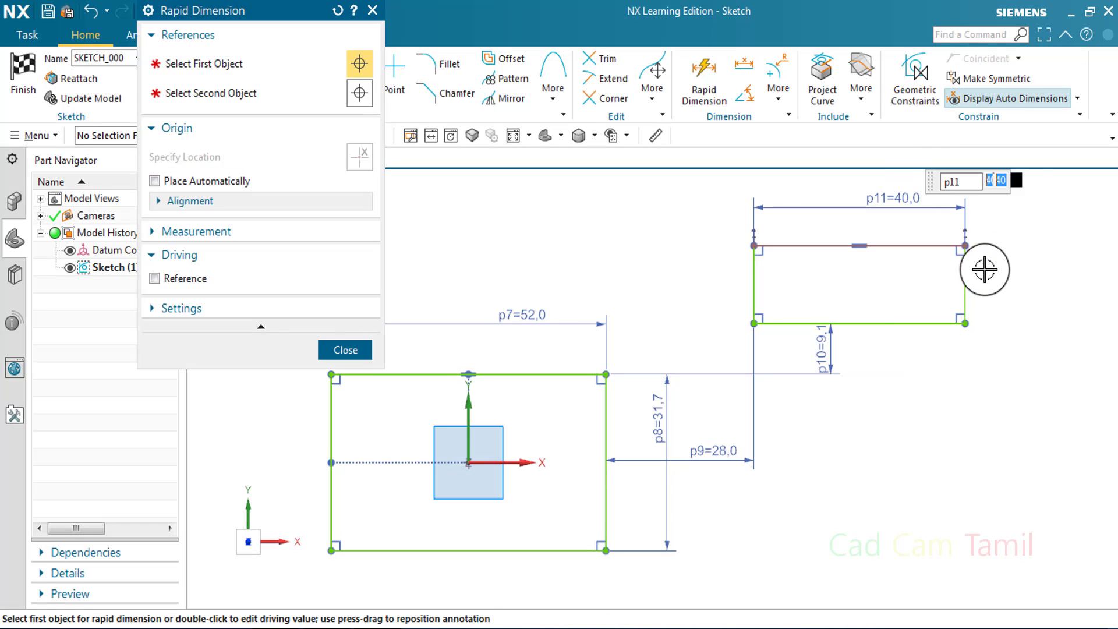
left_click(996, 269)
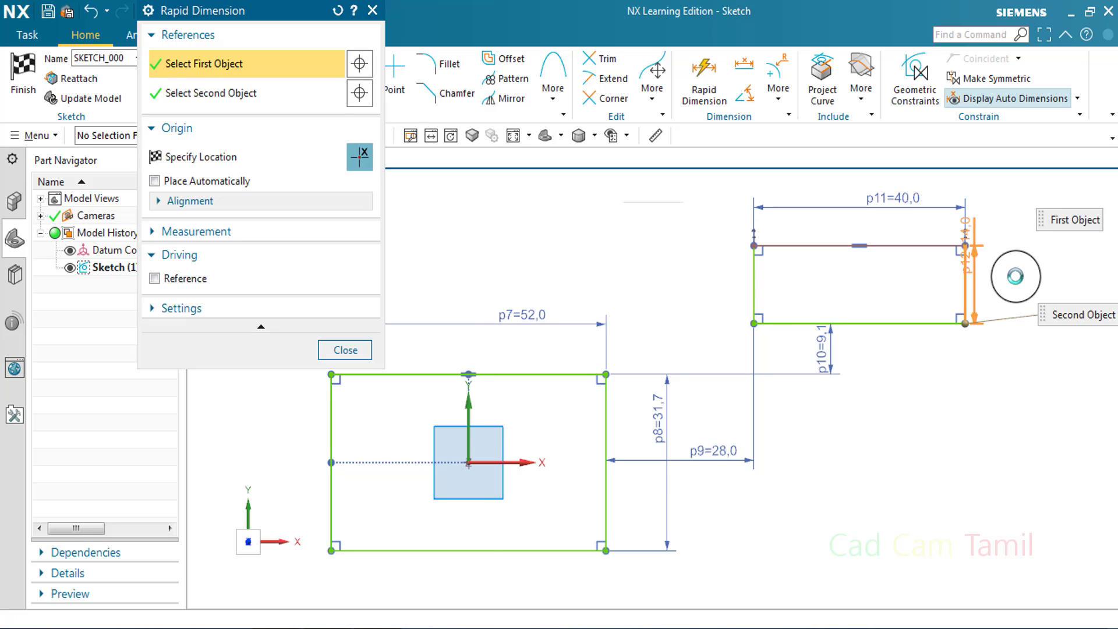
Place the second rectangle's height dimension to its right and end Rapid Dimension
left_click(1020, 297)
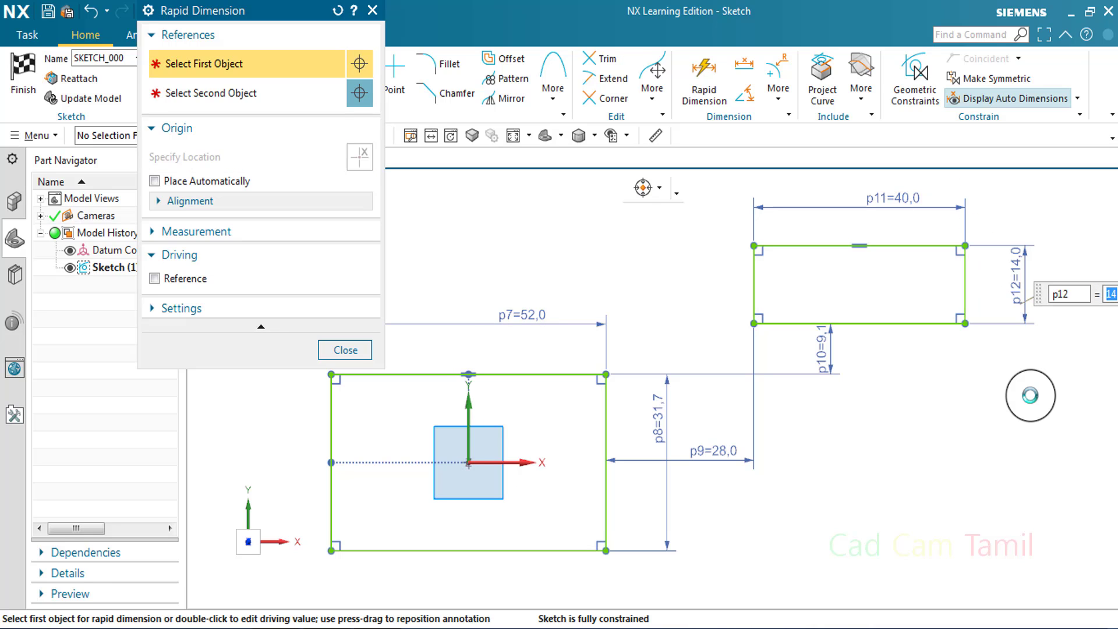
left_click(347, 349)
scroll(648, 407, "up", 2)
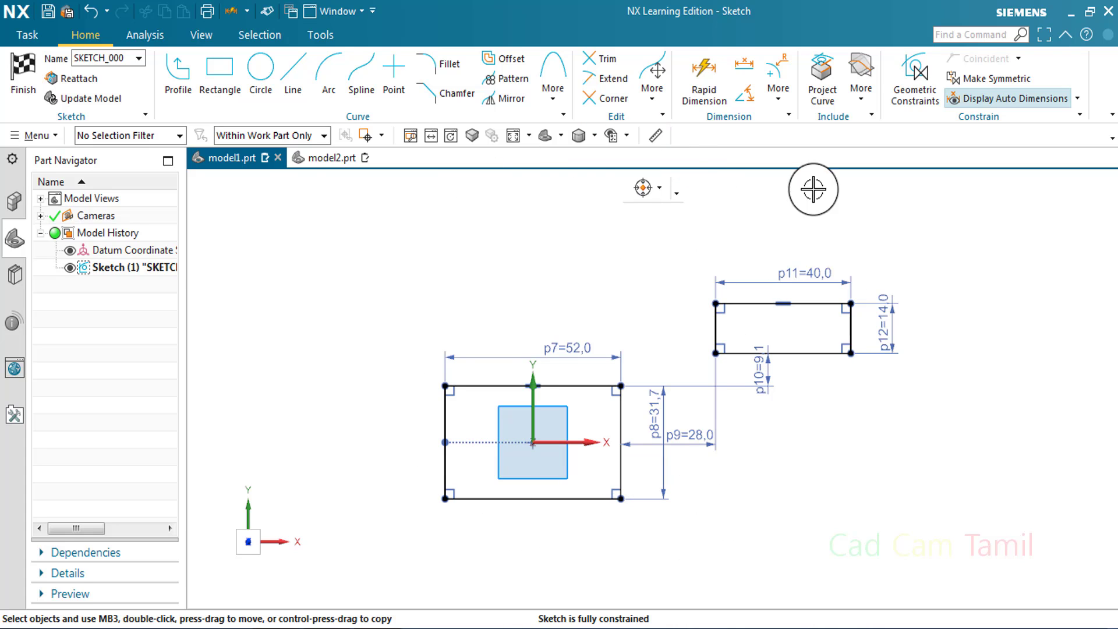
Switch to model2.prt and open its existing sketch for editing
left_click(329, 158)
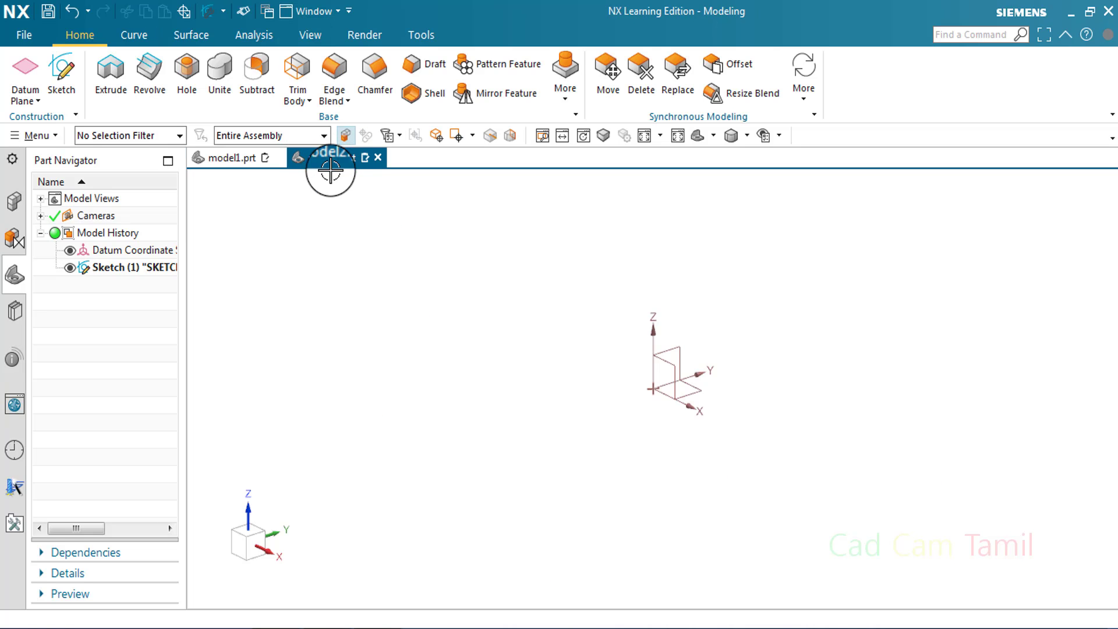
double_click(170, 268)
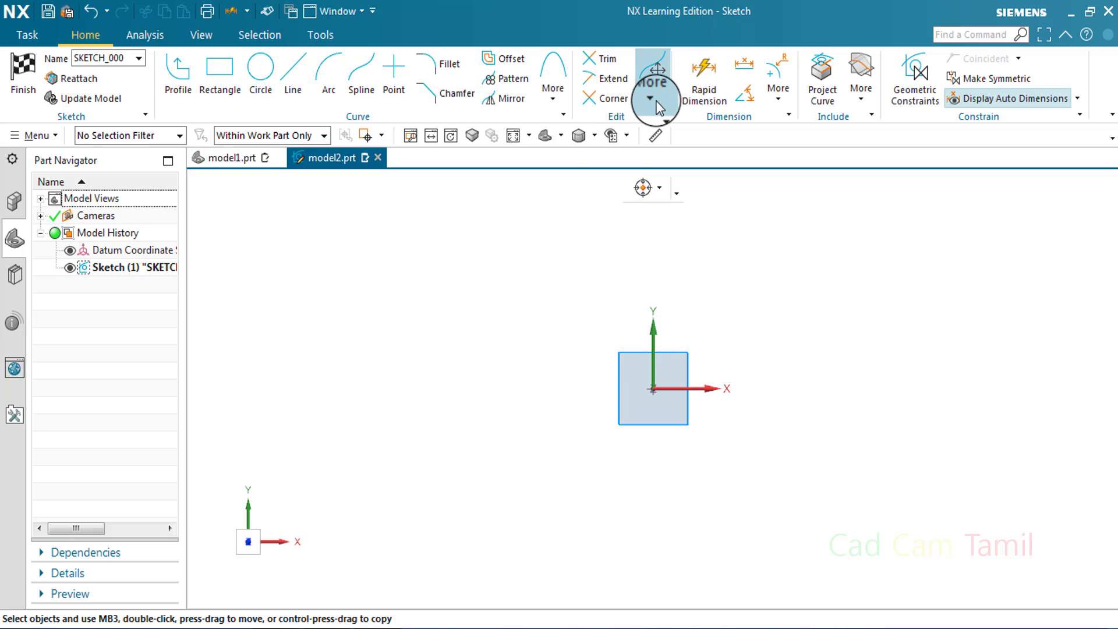
Draw a closed ellipse with a 300 mm major and 150 mm minor radius, centered above and to the left of the origin
left_click(553, 87)
left_click(563, 183)
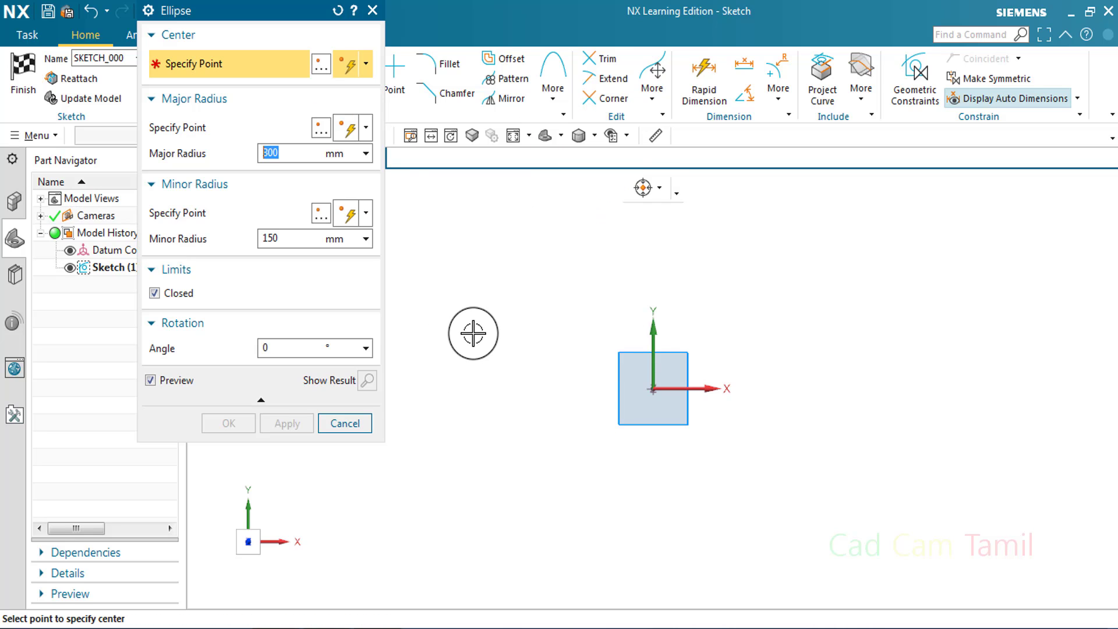
left_click(477, 331)
left_click(284, 426)
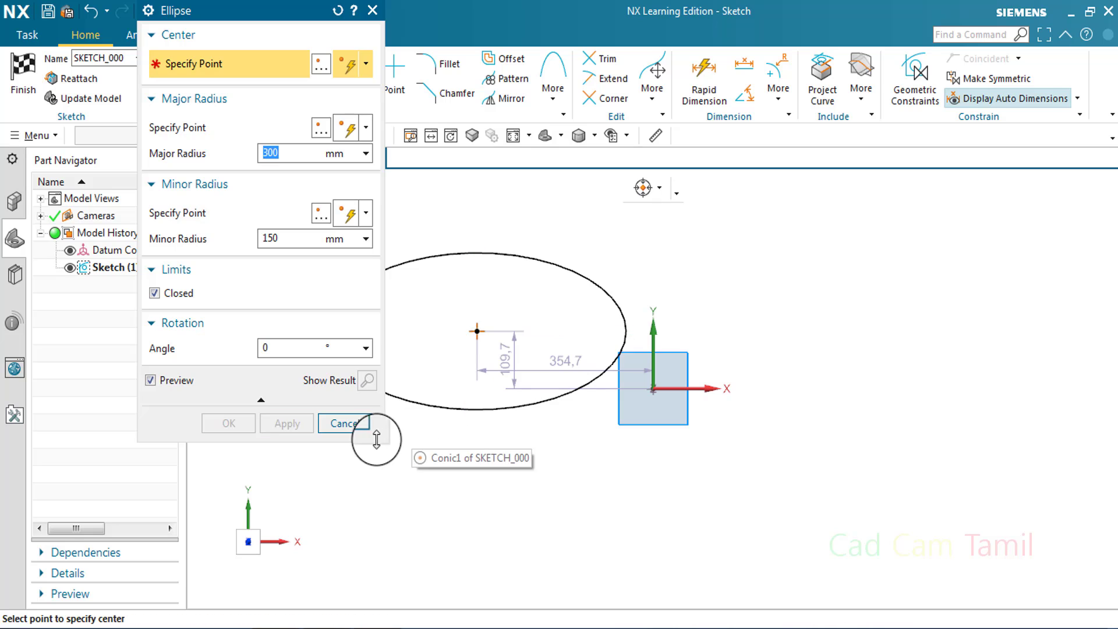
left_click(355, 424)
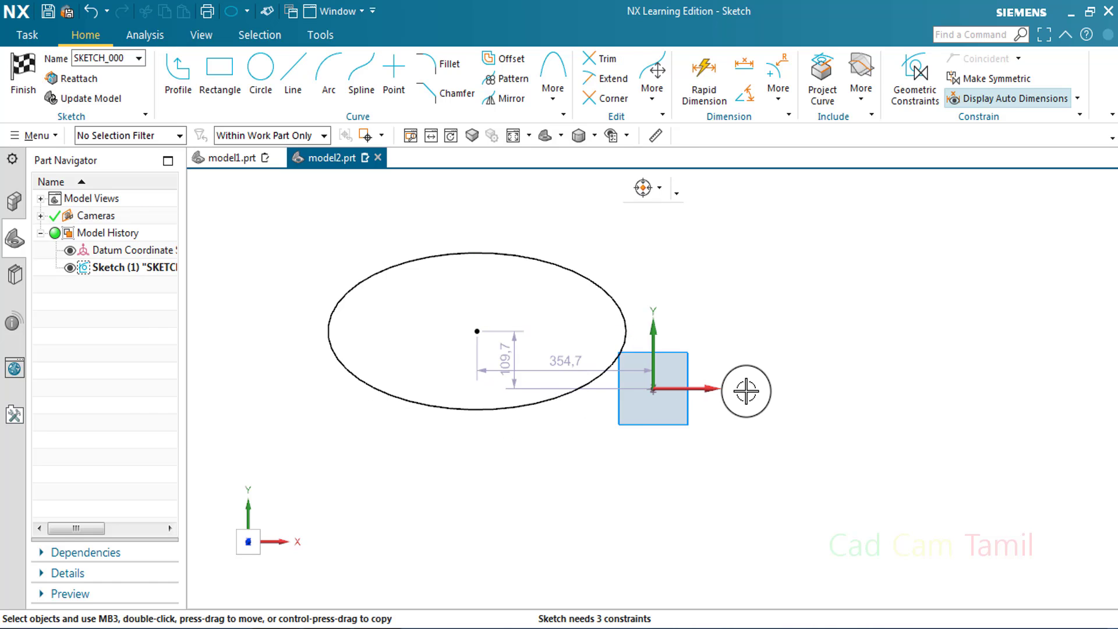
Review the ellipse's geometric constraints and move its horizontal position dimension above the ellipse
key("c")
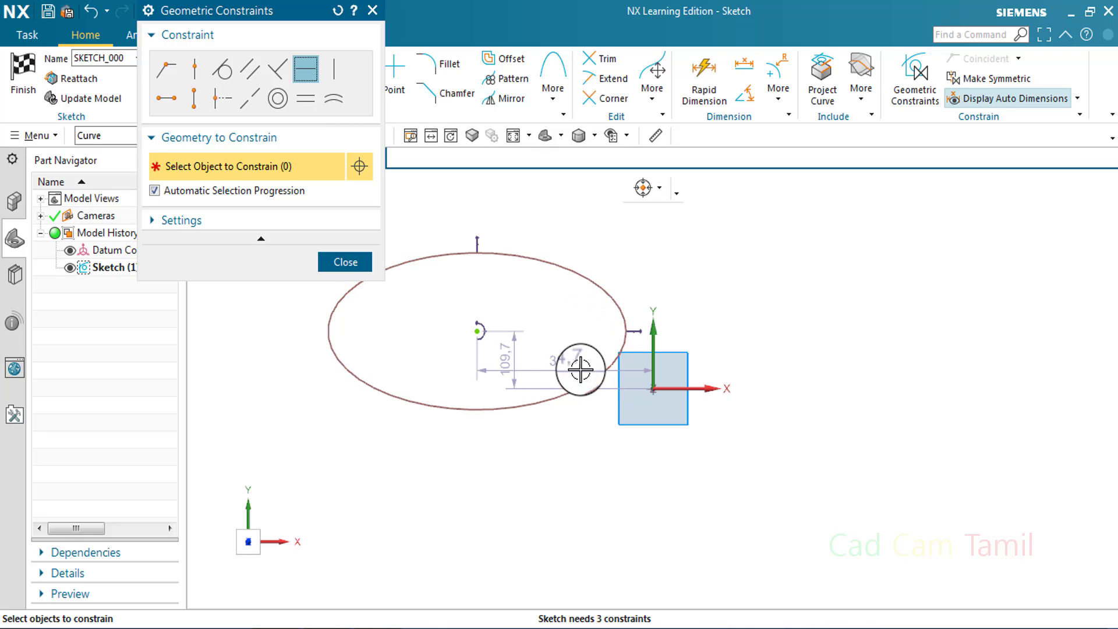
left_click(350, 262)
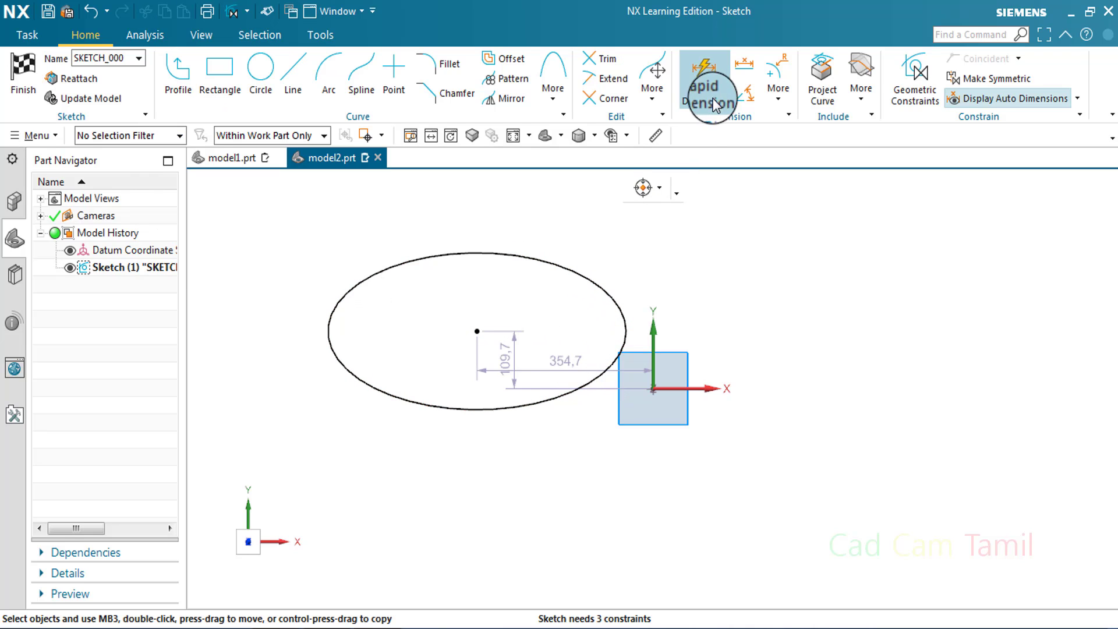
left_click_drag(574, 368, 640, 222)
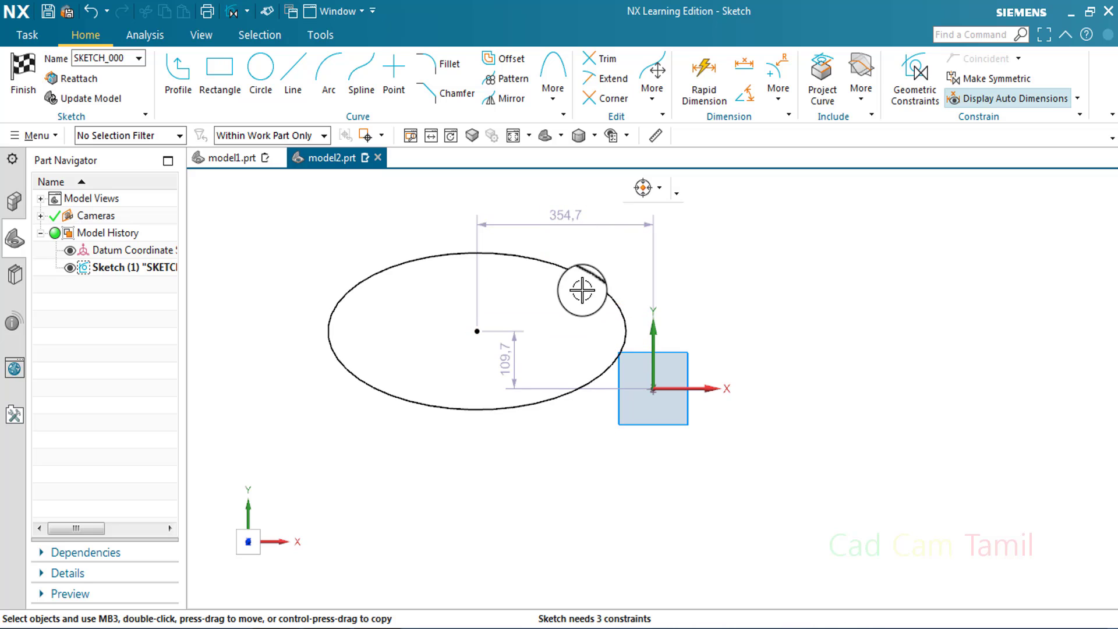
Draw a six-sided polygon to the right of the origin with a side length of about 190 mm and about 300° rotation
left_click(657, 111)
left_click(542, 106)
left_click(562, 139)
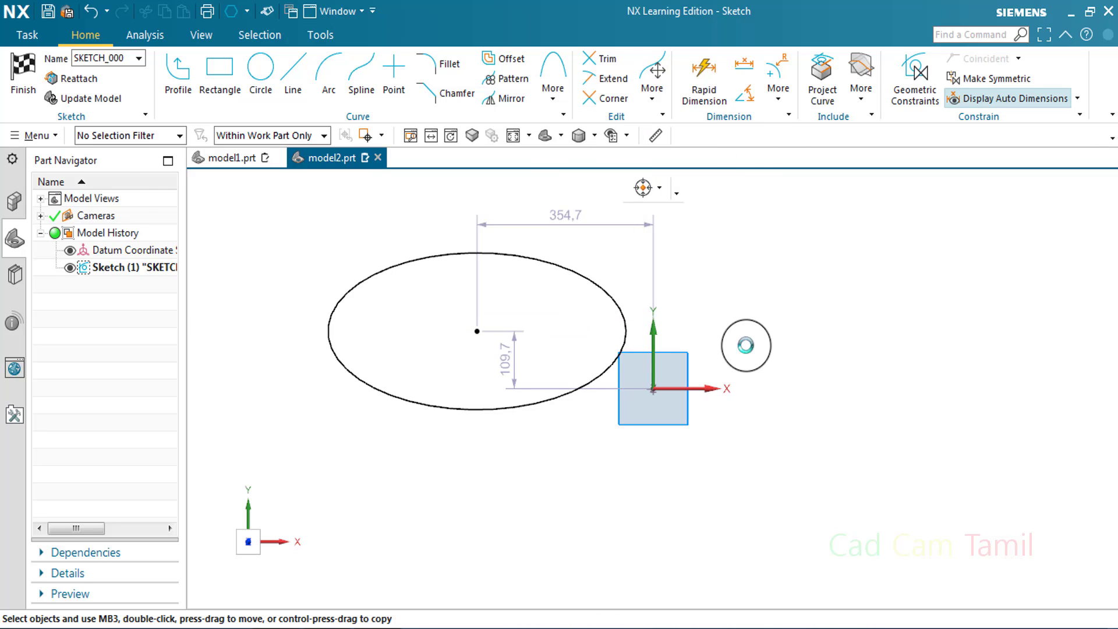
left_click(851, 366)
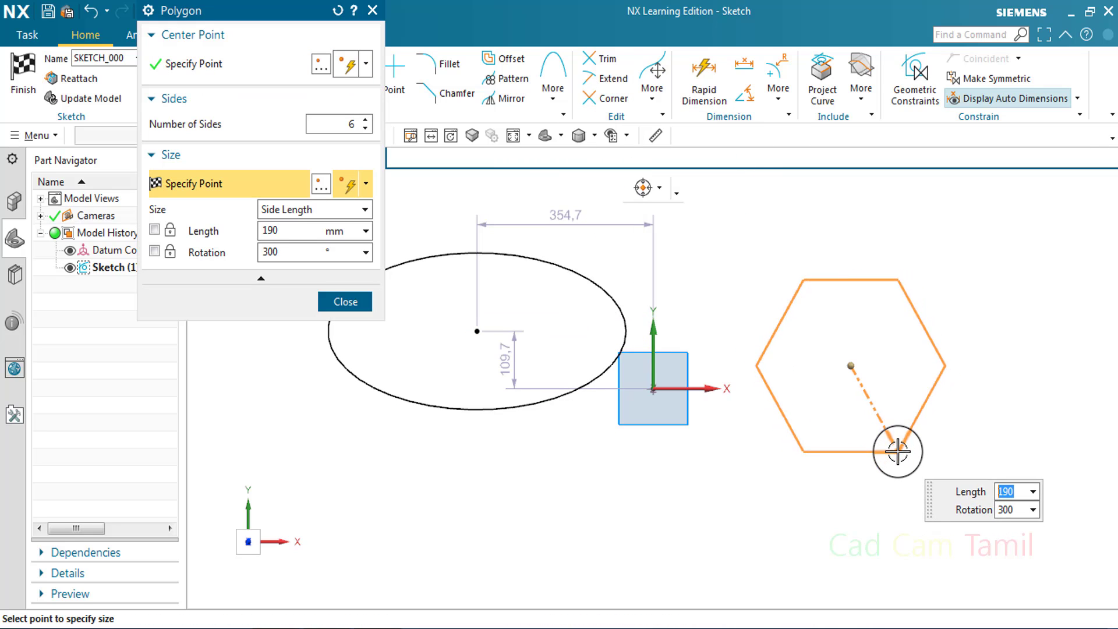
left_click(897, 452)
key("Escape")
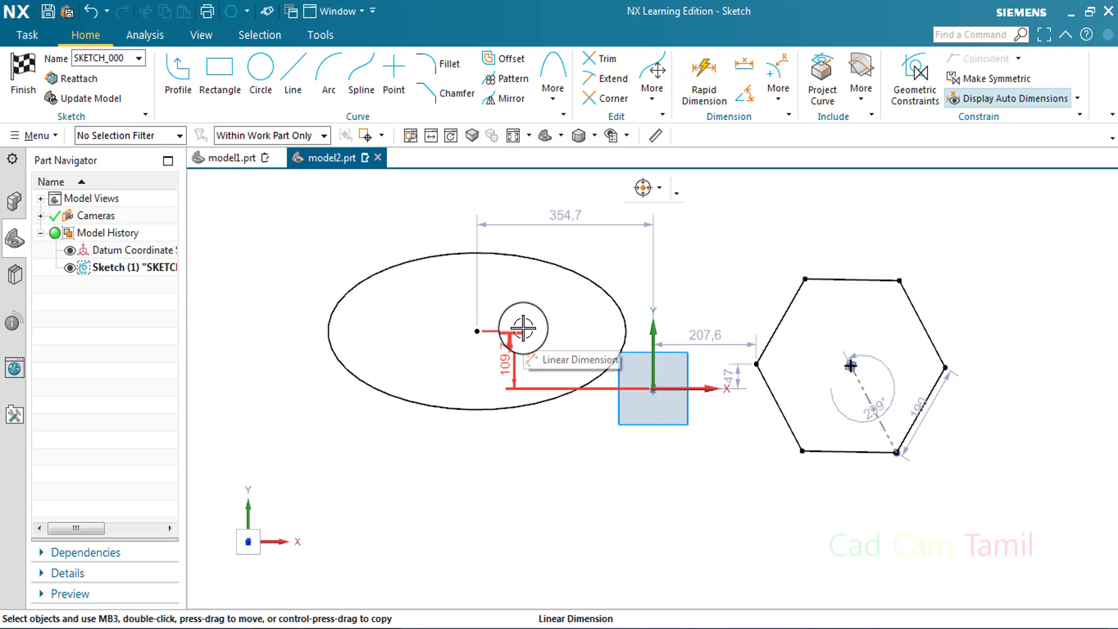
Review the geometric constraints on both shapes, and delete the ellipse and polygon together with their dimensions
key("c")
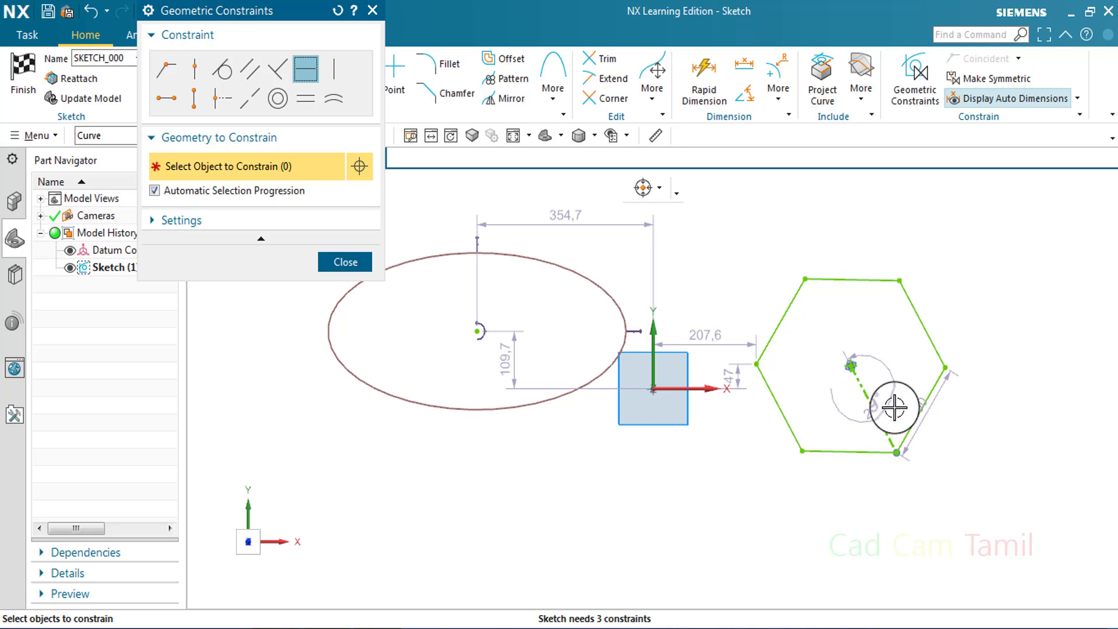
left_click(360, 265)
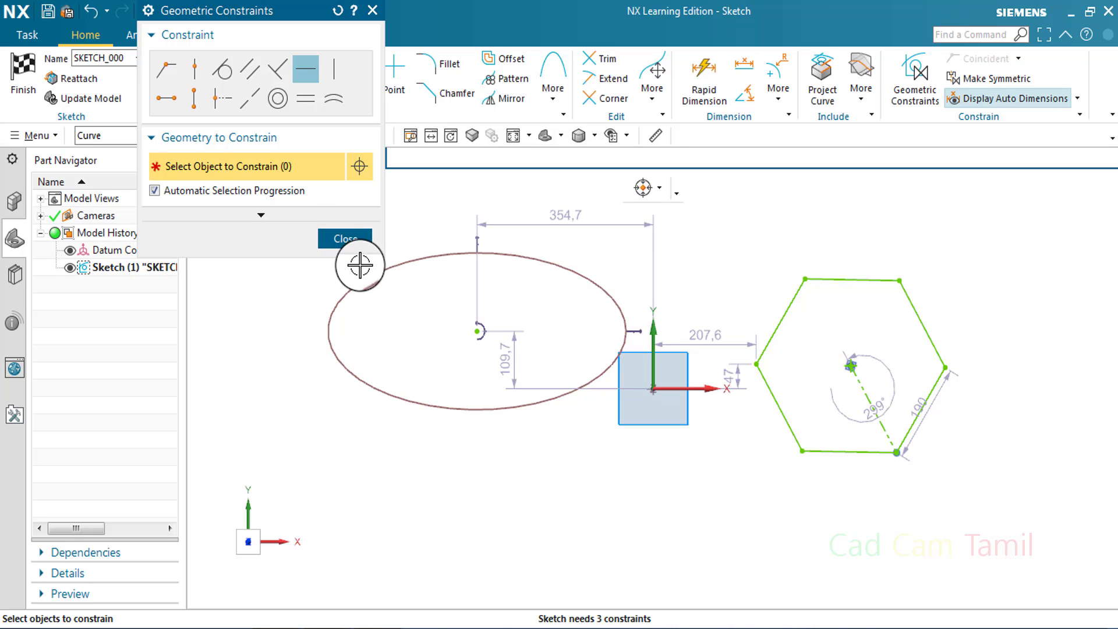
left_click(360, 241)
mouse_move(404, 291)
left_mouse_down()
mouse_move(831, 474)
mouse_move(824, 479)
left_mouse_up()
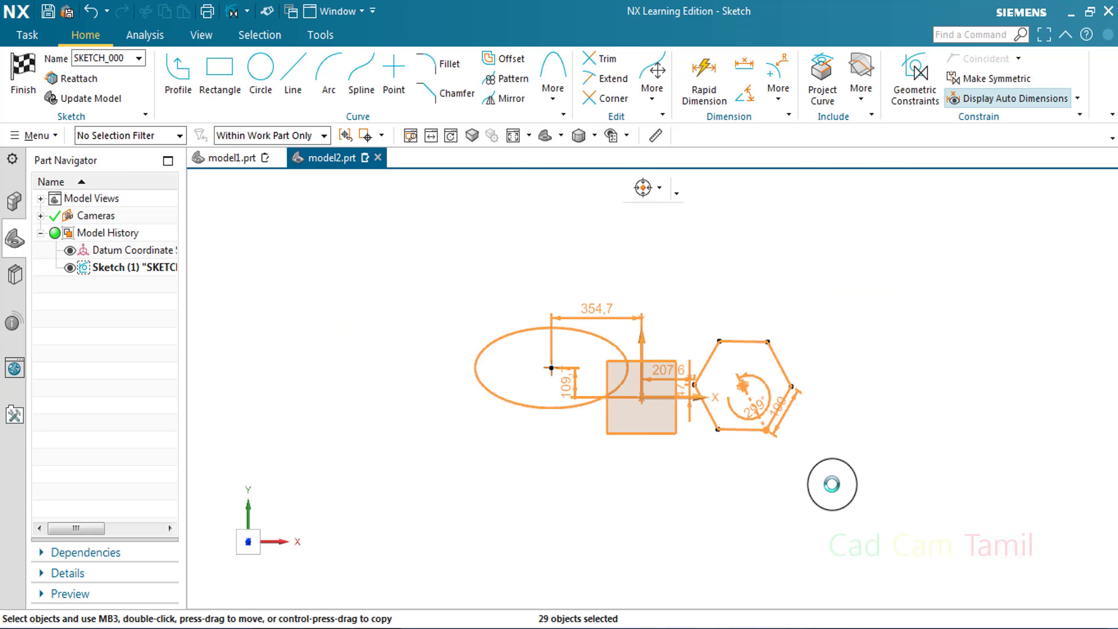
key("Delete")
Draw a circle about 530 mm in diameter on the origin and another about 552 mm, offset about 760 mm right and 520 mm up
left_click(260, 69)
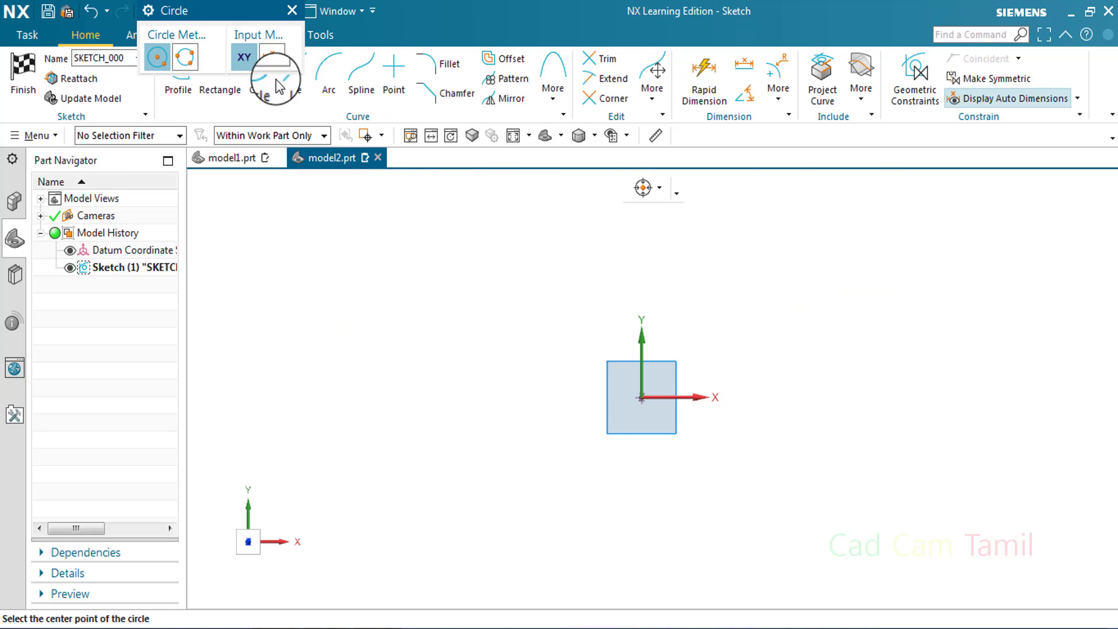
left_click(641, 398)
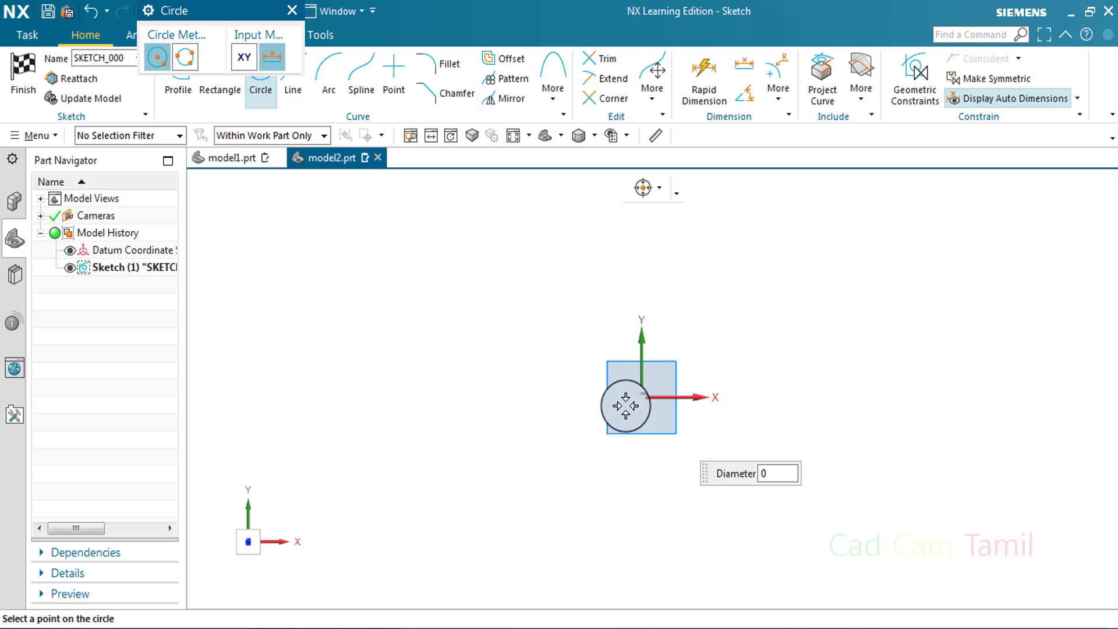
left_click(576, 408)
left_click(891, 299)
scroll(689, 352, "down", 1)
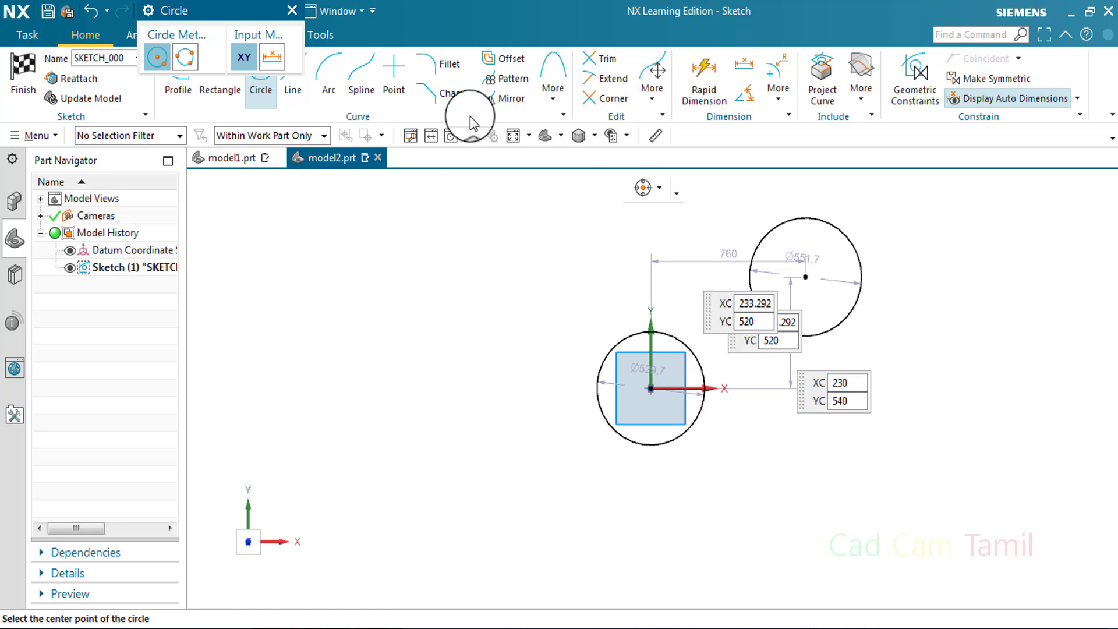
left_click(290, 12)
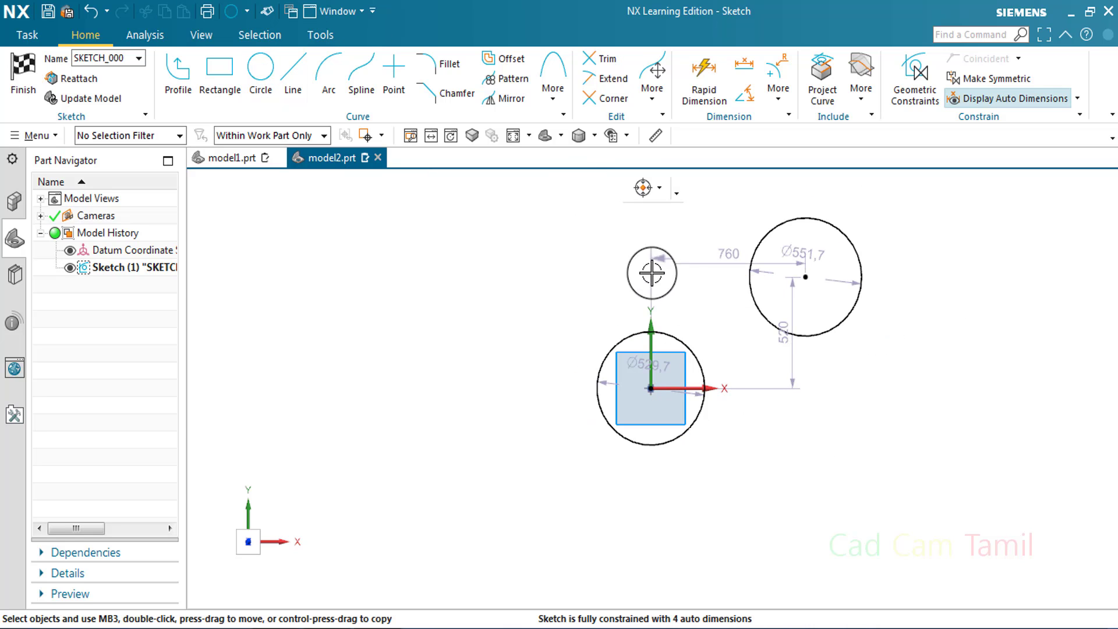
Draw a two-point rectangle about 1010 by 560 mm from the origin, extending down and to the right
left_click(220, 67)
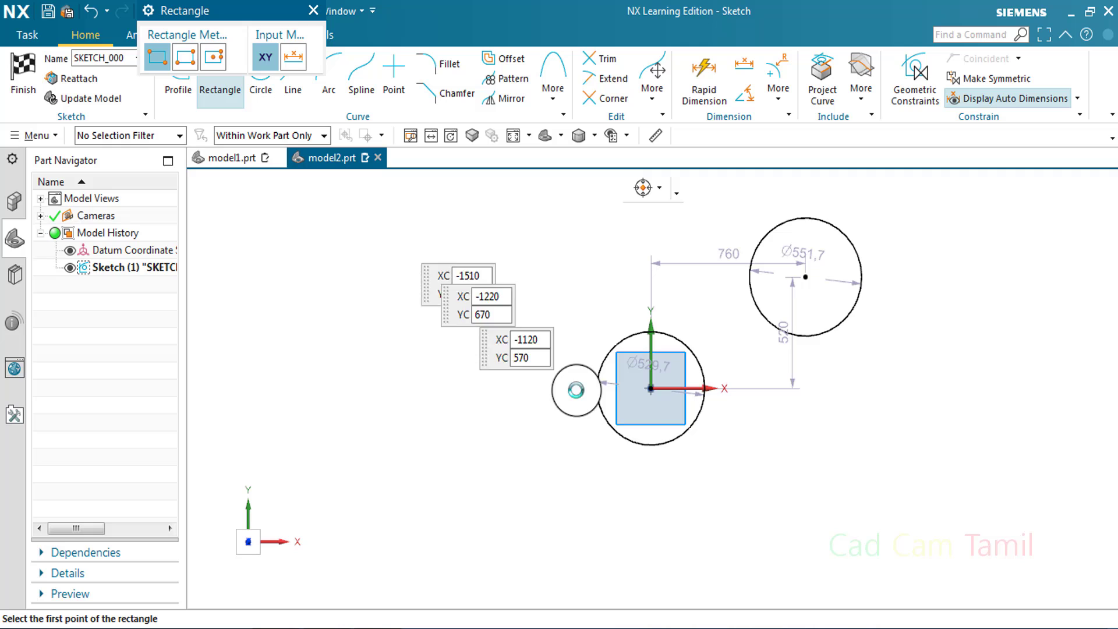
left_click(651, 388)
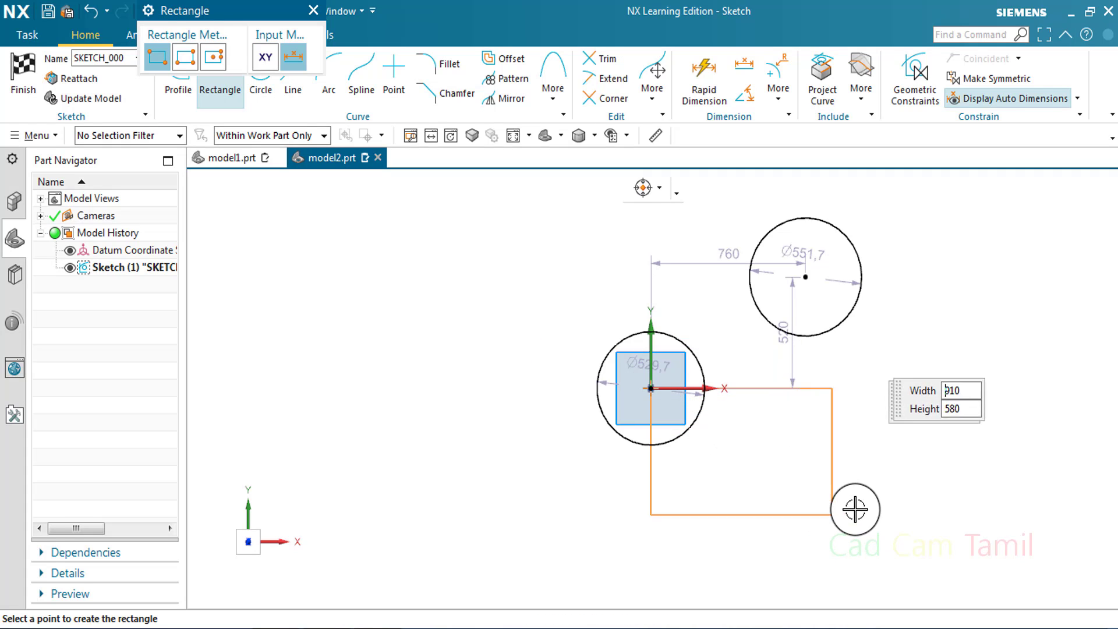
left_click(856, 508)
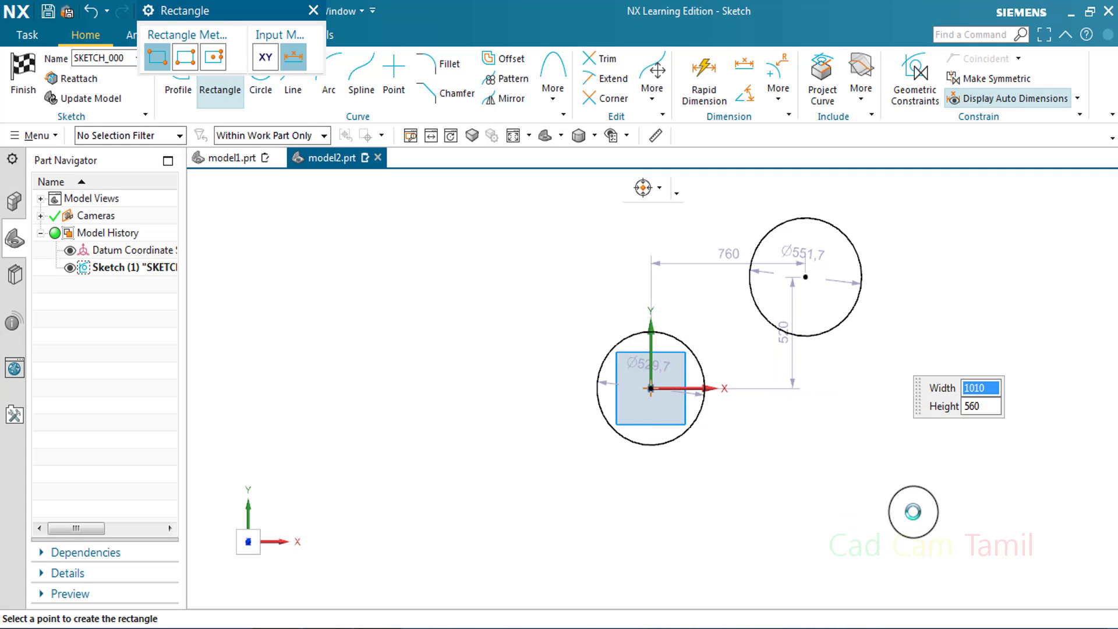
left_click(313, 11)
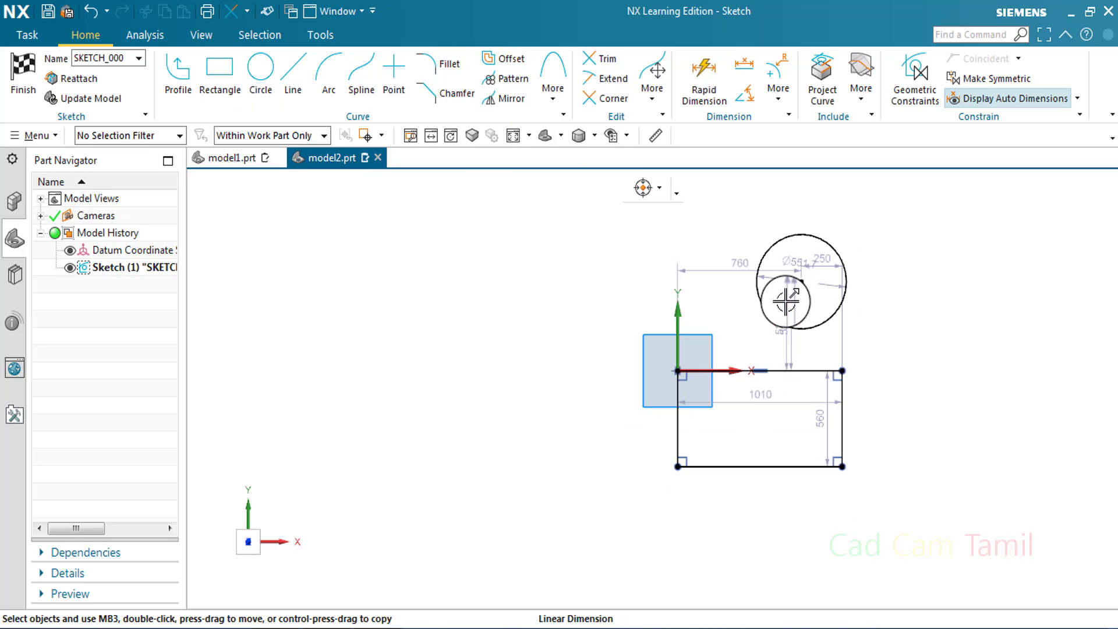
Trim away both circles, leaving only the rectangle
scroll(789, 308, "up", 2)
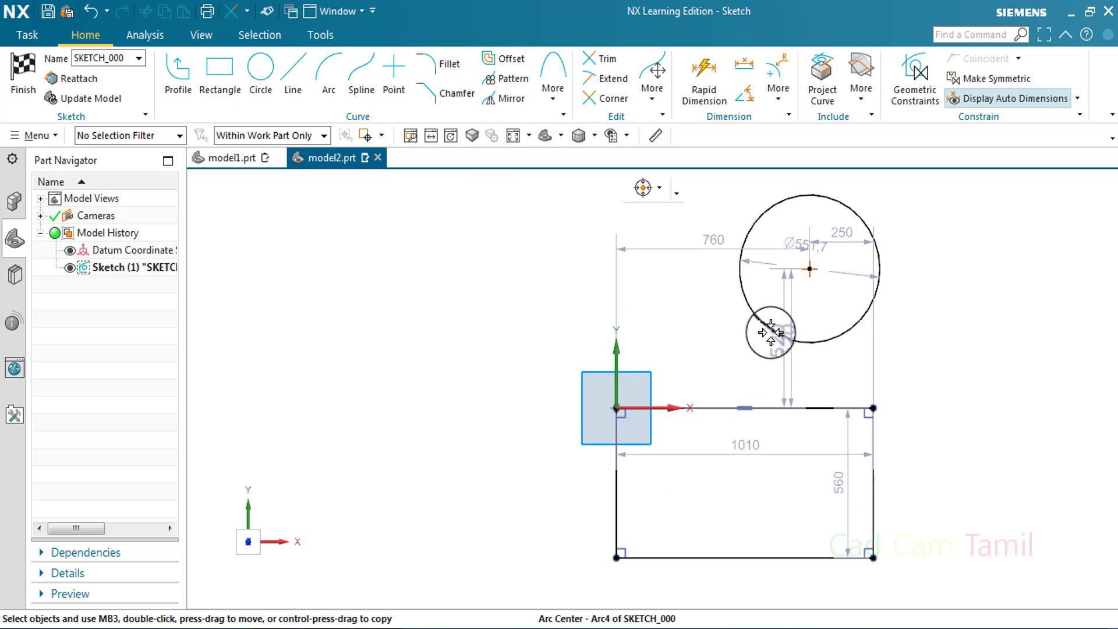
key("t")
left_click(865, 297)
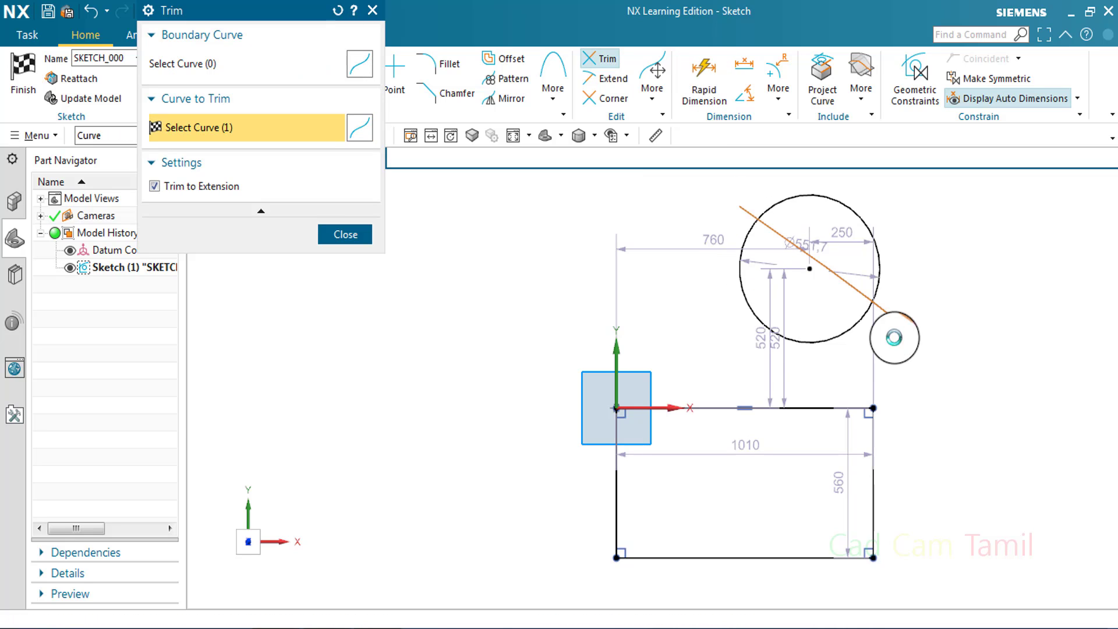
left_click(345, 234)
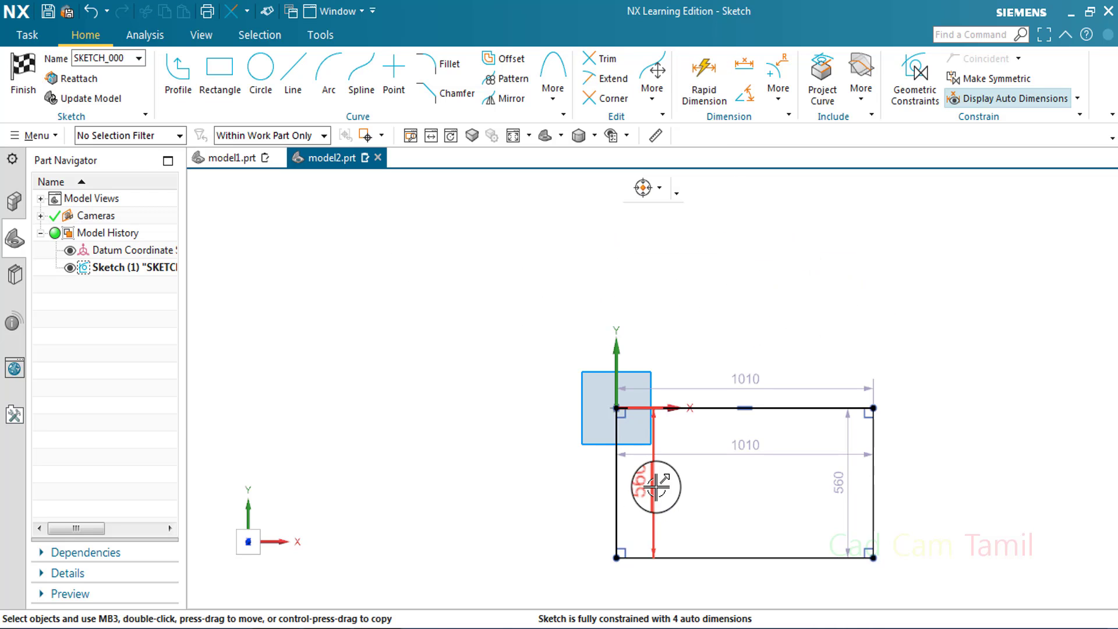
Move the width and height dimensions outside the rectangle, and delete the rectangle with all its dimensions
left_click_drag(656, 487, 563, 484)
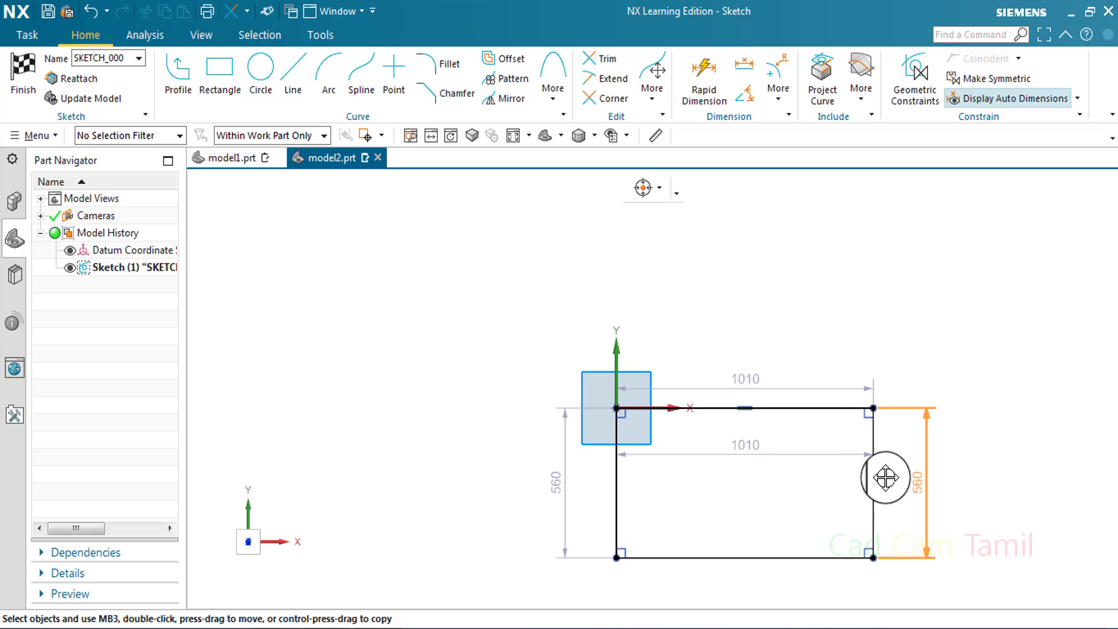
left_click_drag(801, 452, 786, 327)
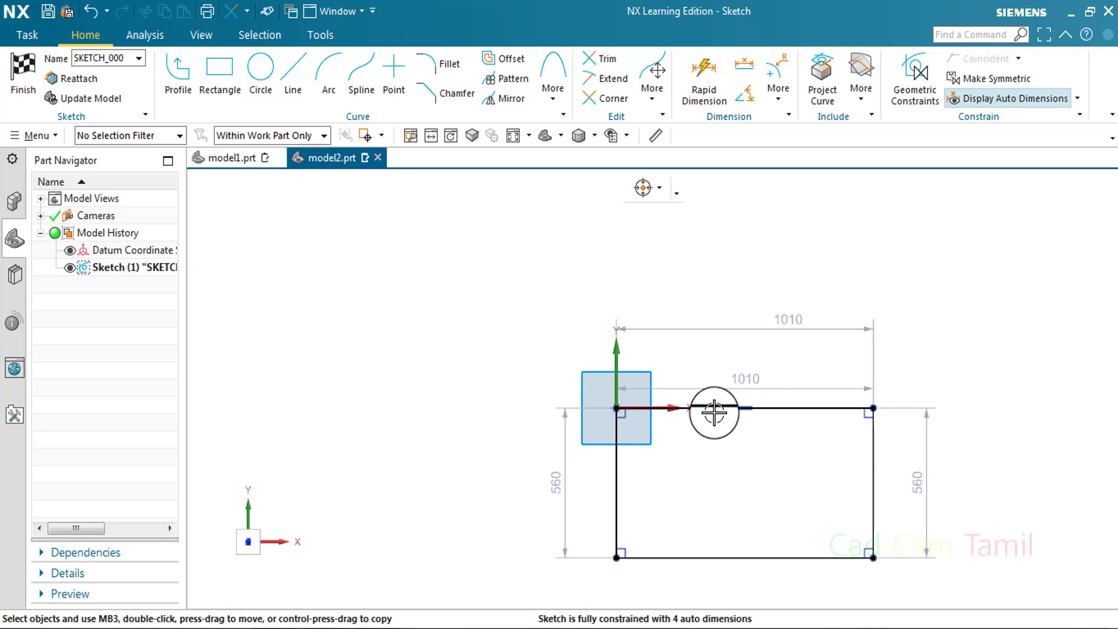
left_click_drag(497, 285, 971, 586)
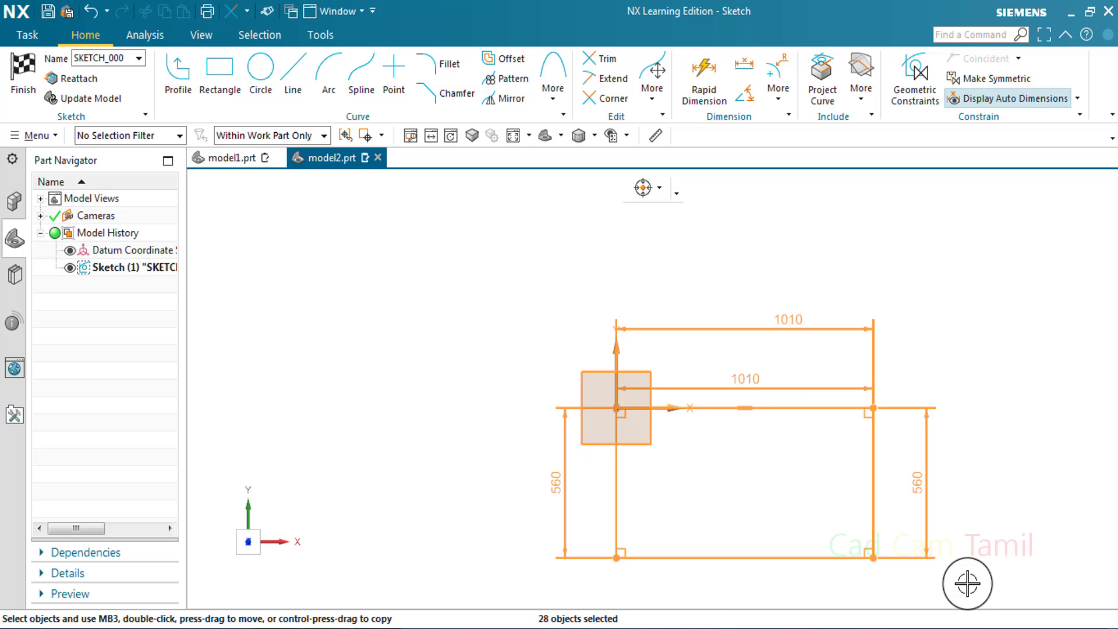
key("Delete")
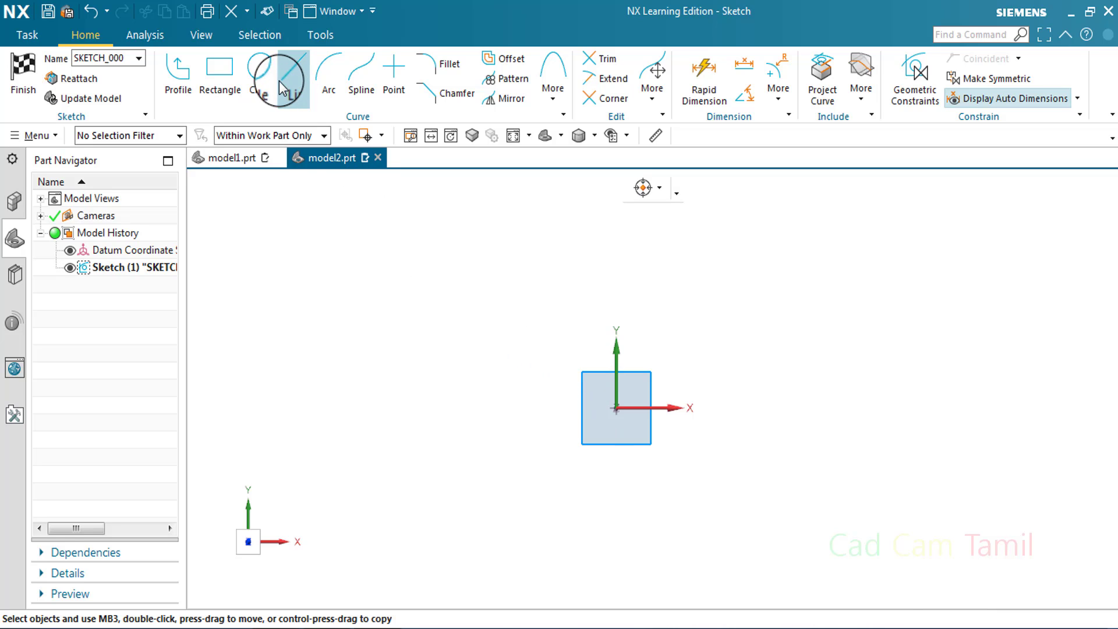
Draw a rectangle from its center on the origin, about 940 by 516 mm, and shift its width and height dimensions slightly outward
left_click(230, 70)
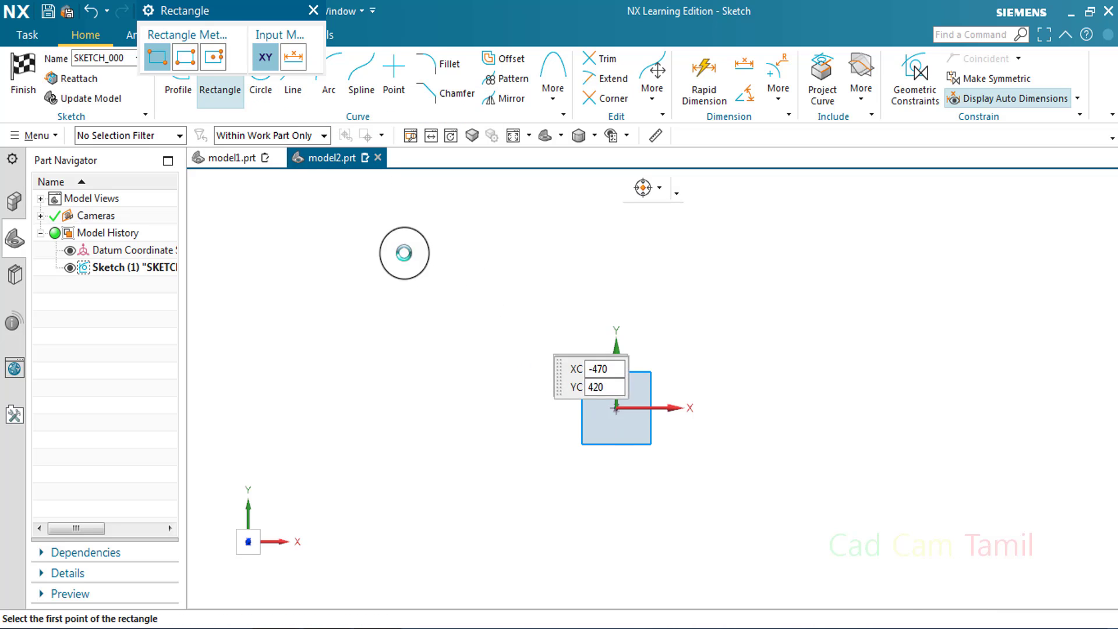
left_click(214, 57)
left_click(617, 409)
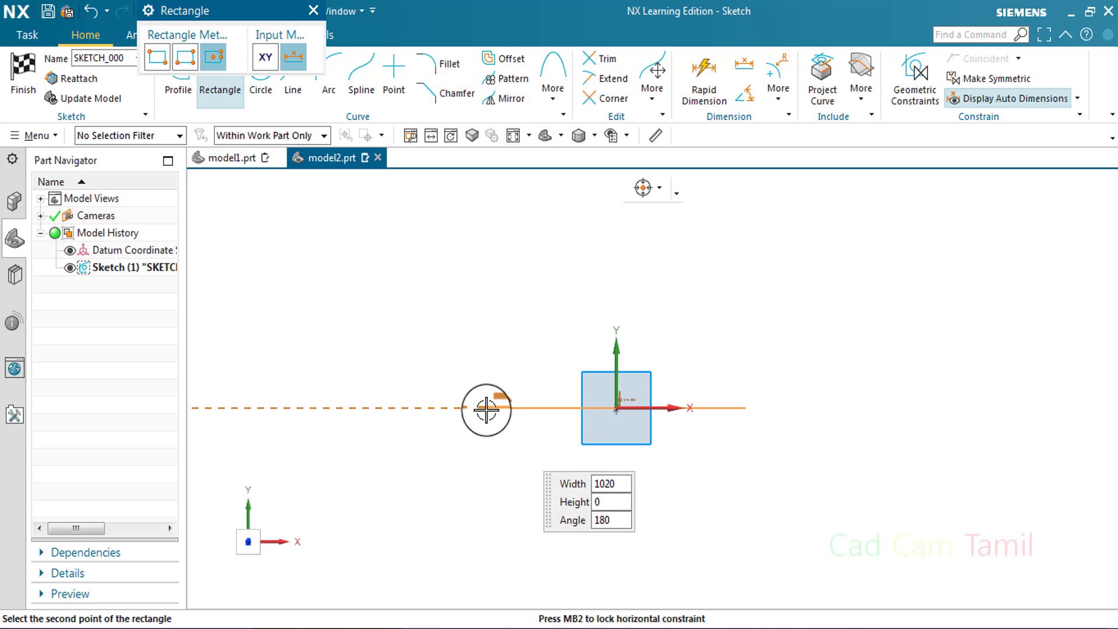
left_click(502, 477)
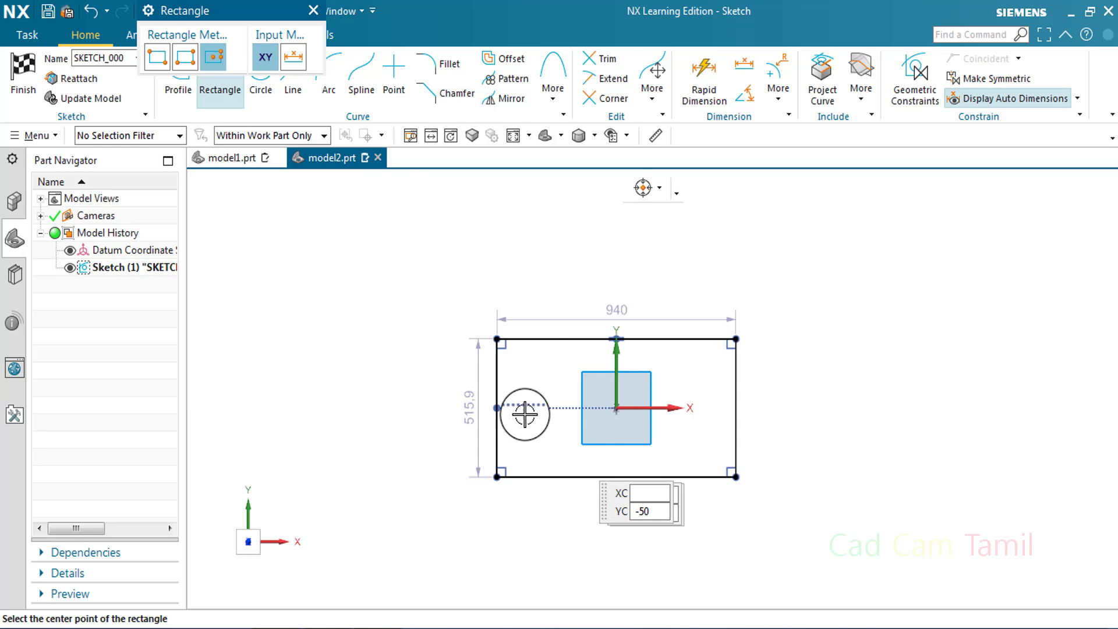
key("Escape")
left_click_drag(454, 415, 449, 412)
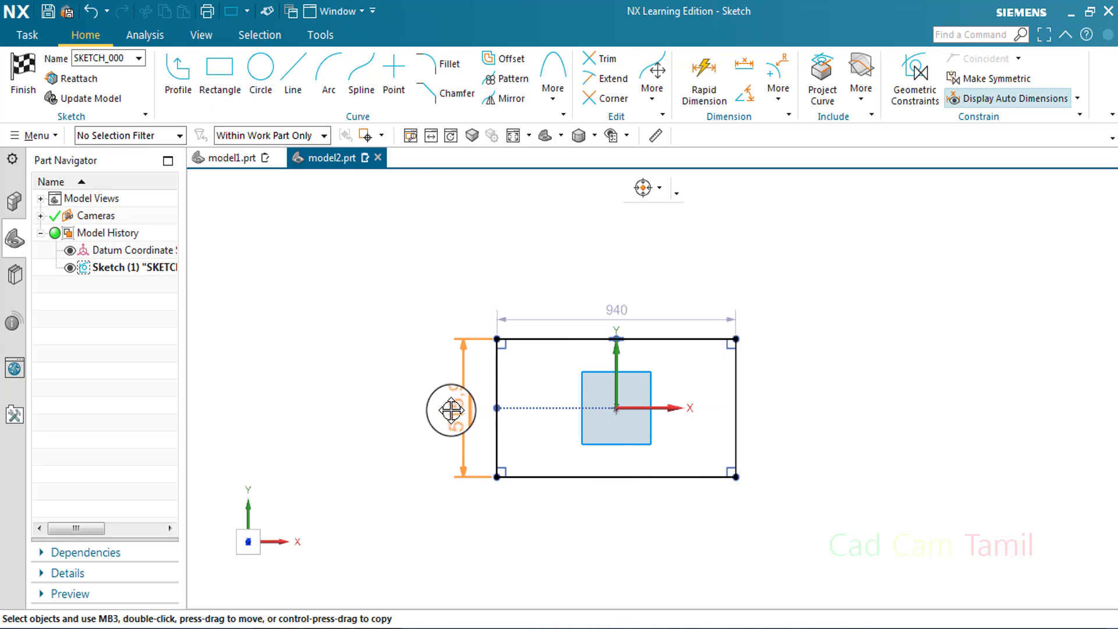
left_click_drag(555, 300, 555, 298)
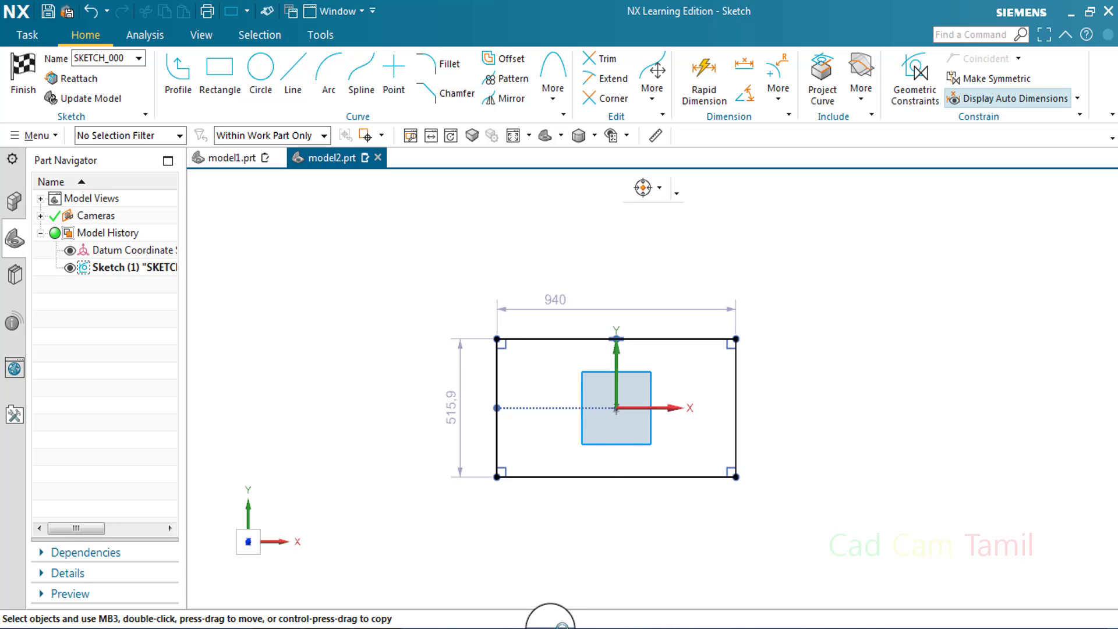